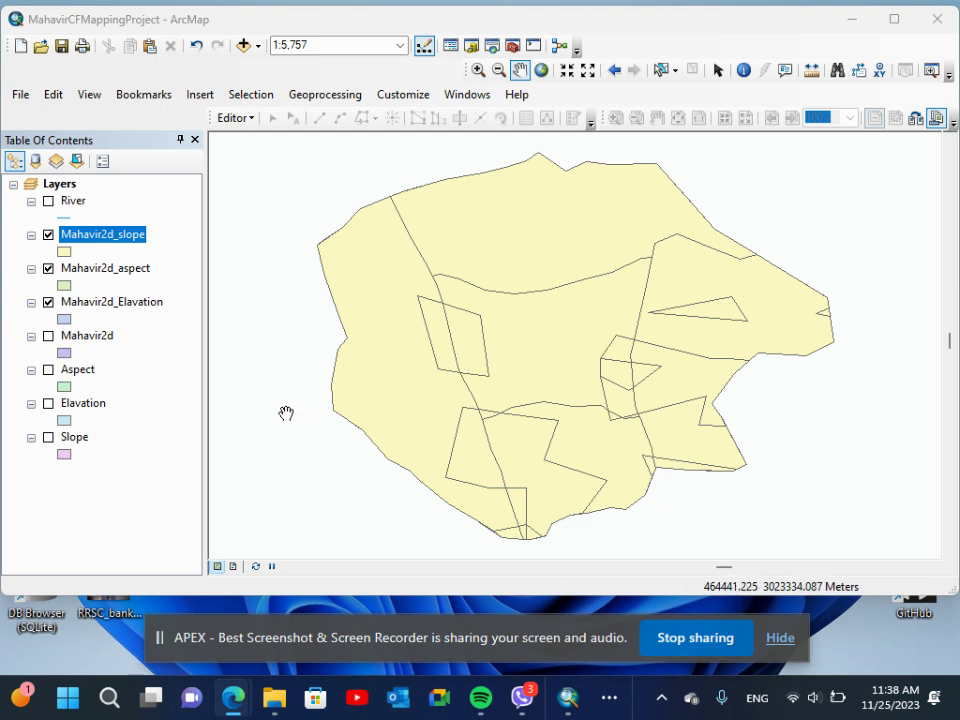
# - Switch the map to layout view and stop the A4 portrait page from using the printer paper settings
pyautogui.click(233, 567)
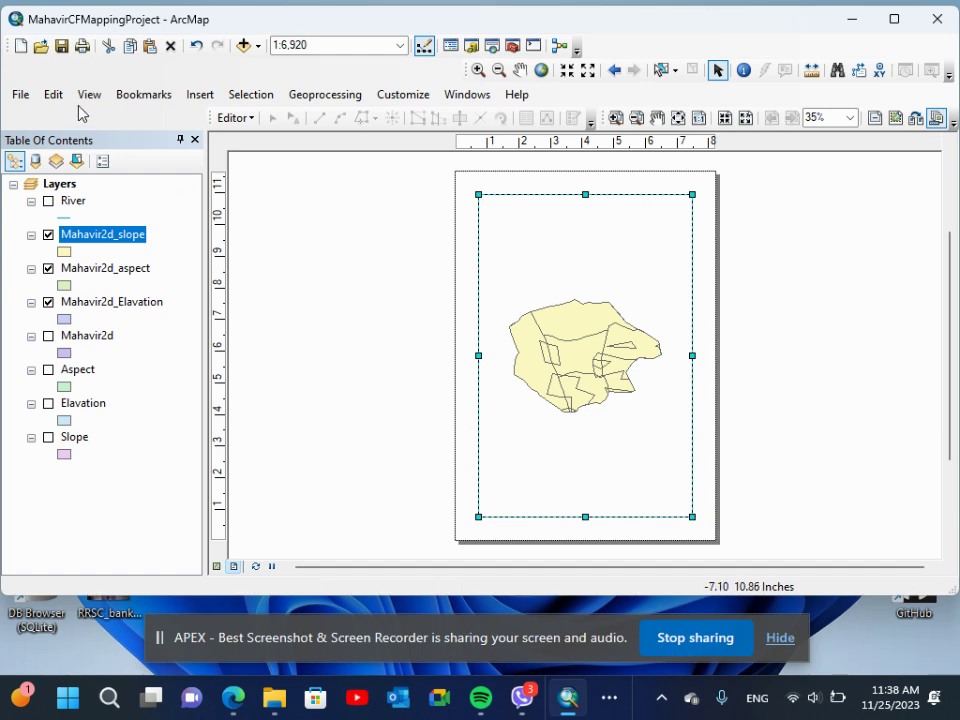
pyautogui.click(20, 96)
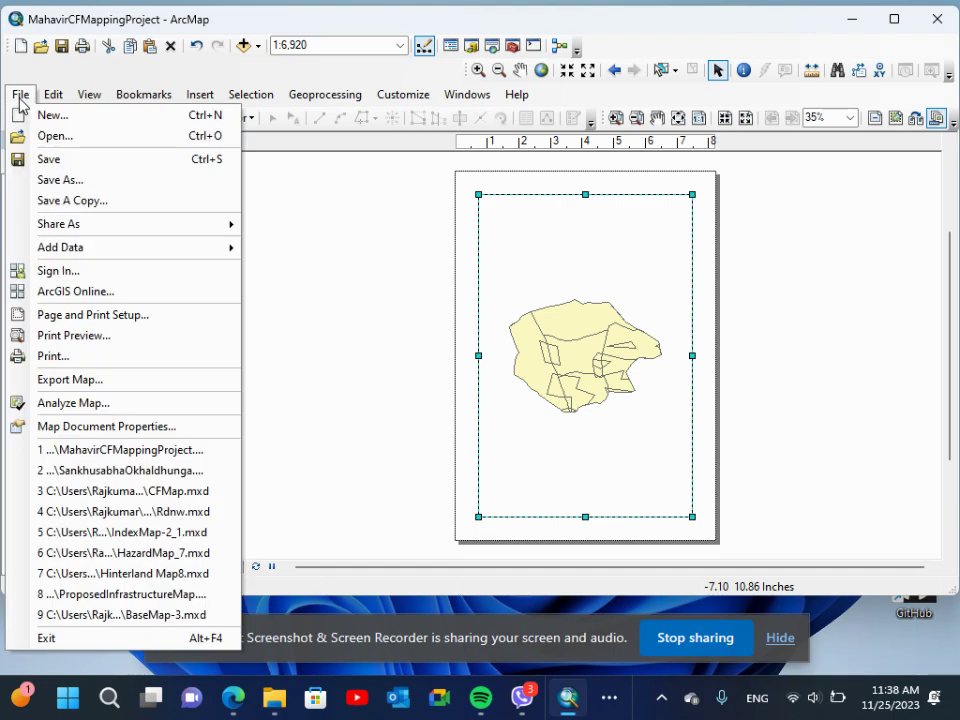
pyautogui.click(48, 314)
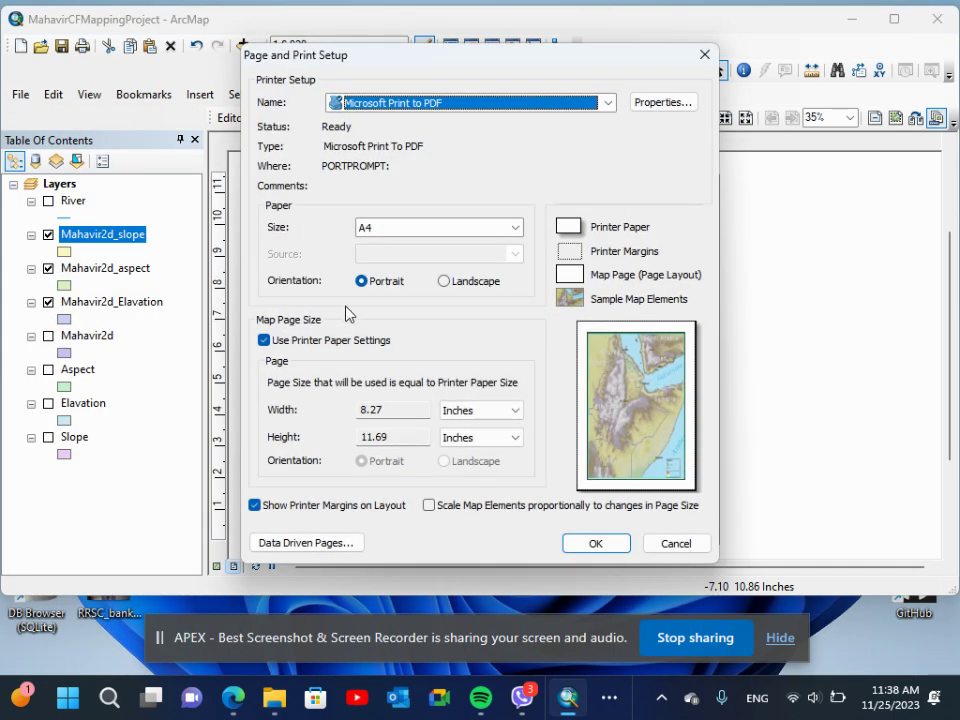
pyautogui.click(263, 341)
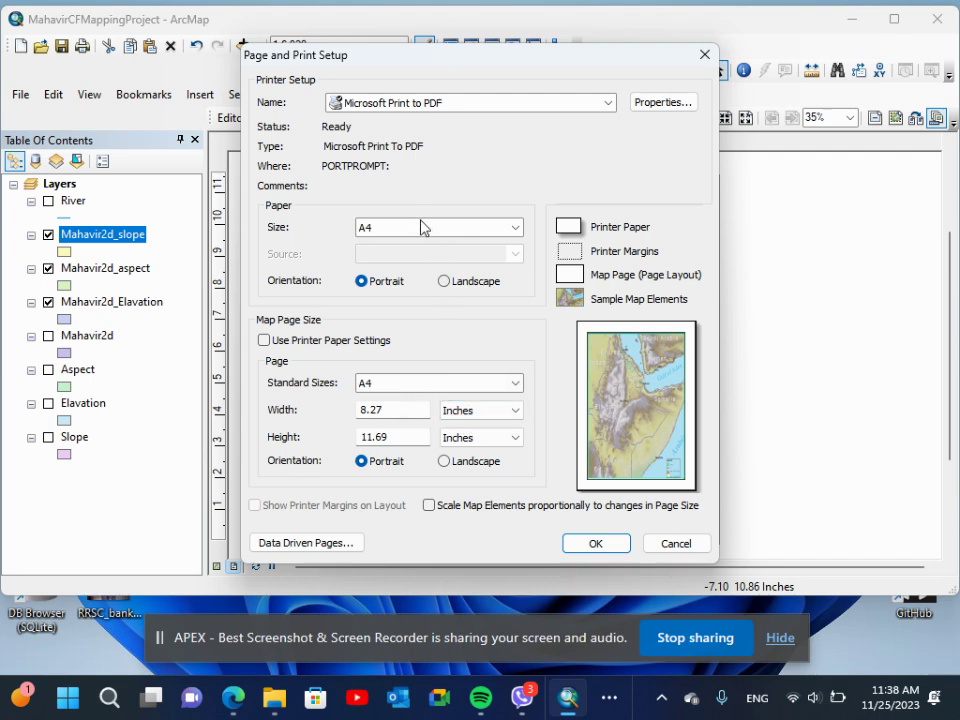
pyautogui.click(581, 546)
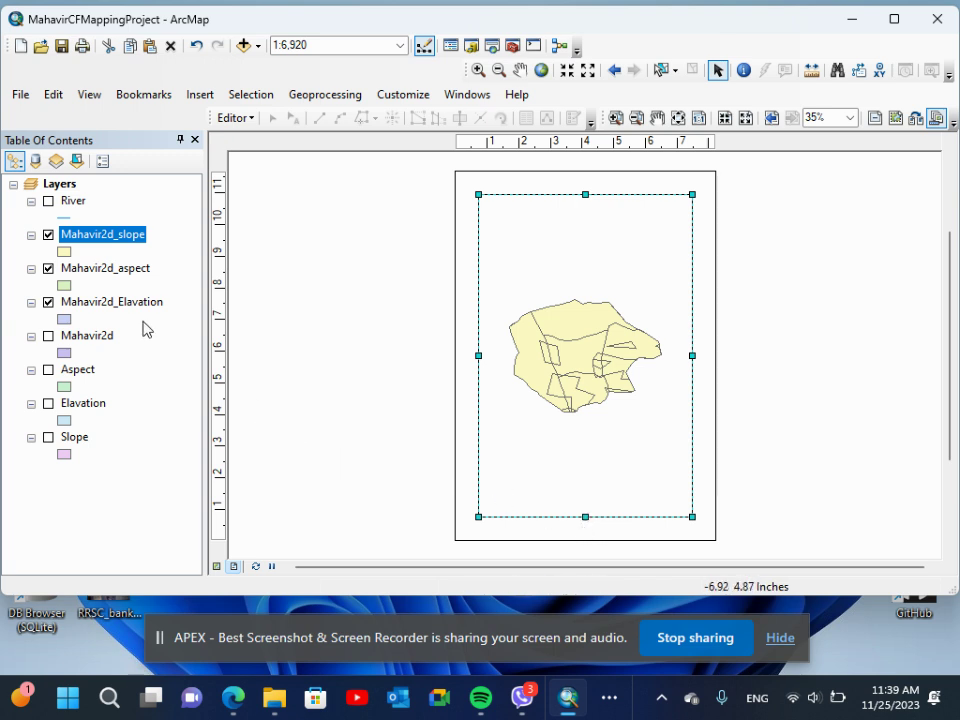
# - Hide the Mahavir2d_slope, Mahavir2d_aspect and Mahavir2d_Elavation layers, and move Mahavir2d to the head of the layer order and show it
pyautogui.click(48, 235)
pyautogui.click(48, 269)
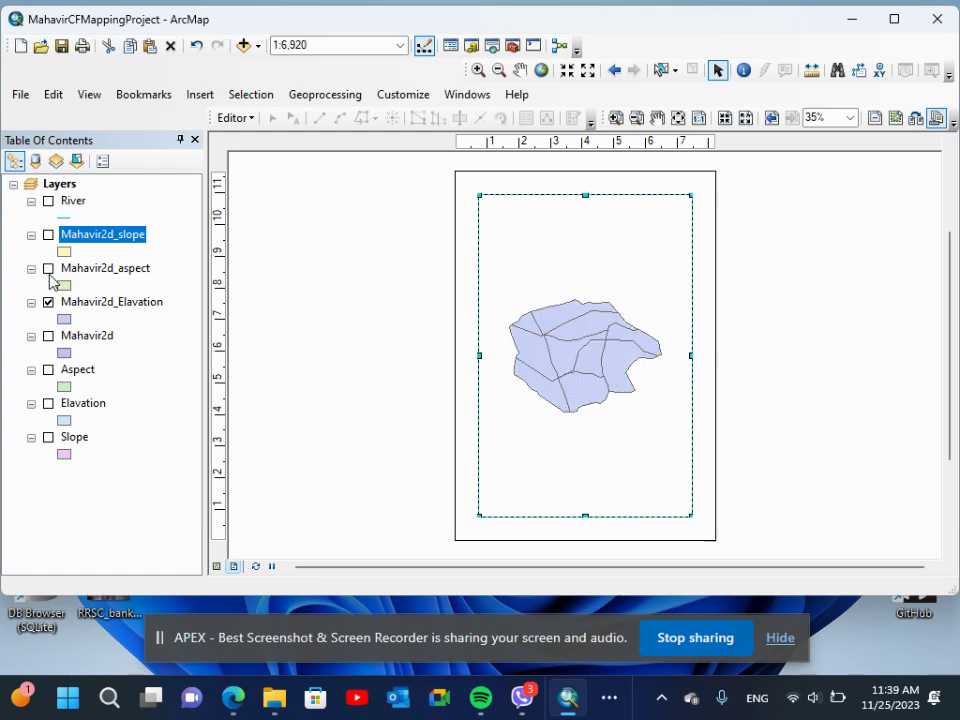
pyautogui.click(48, 303)
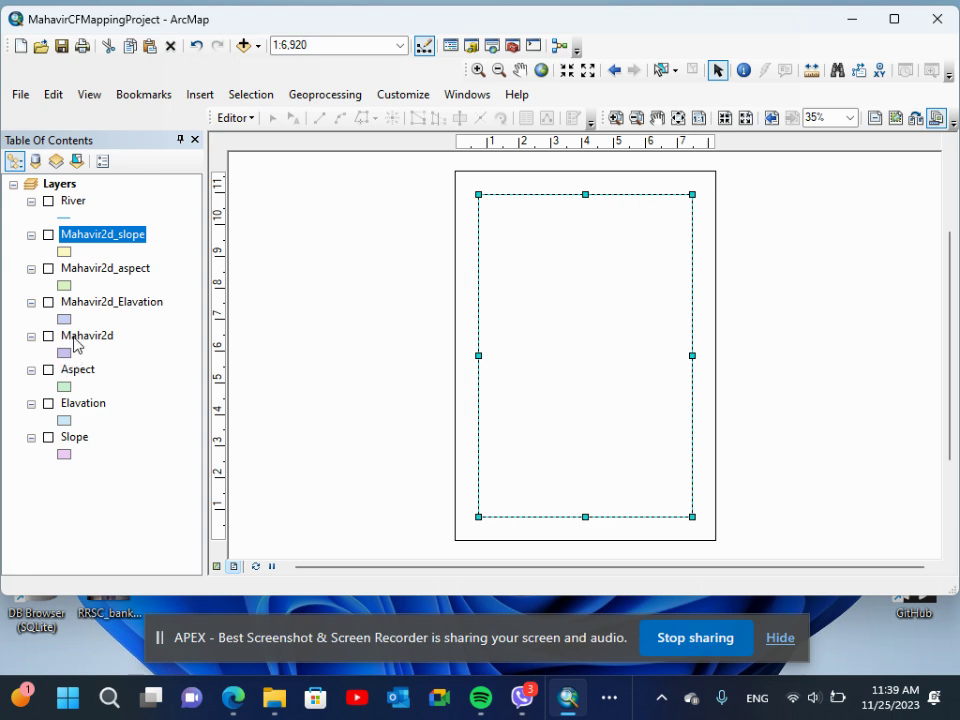
pyautogui.click(75, 343)
pyautogui.moveTo(75, 343); pyautogui.dragTo(98, 193)
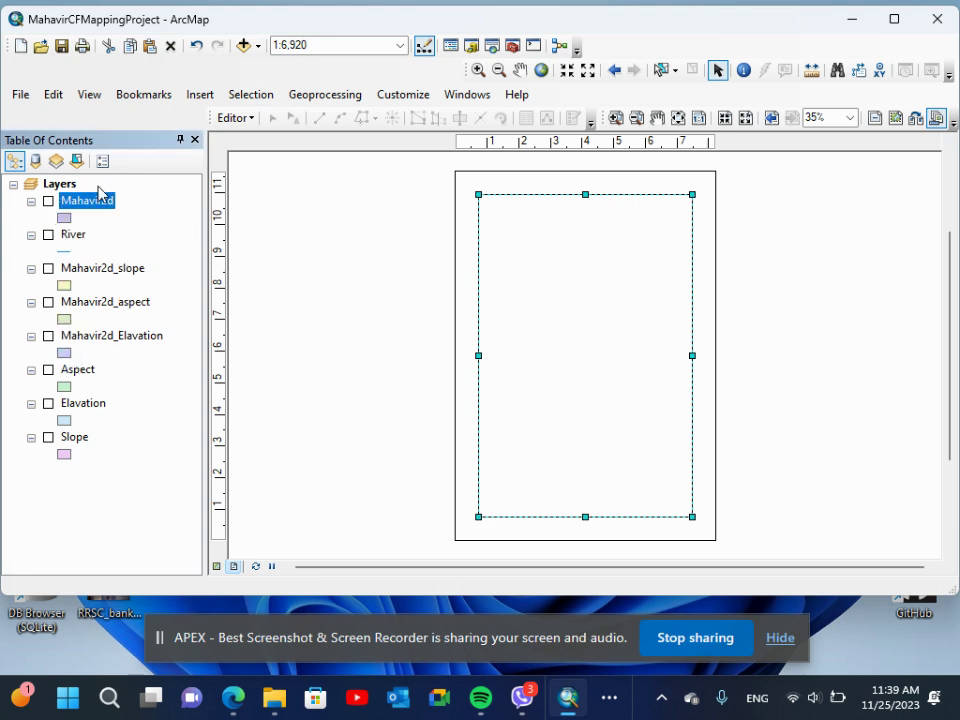
pyautogui.click(47, 203)
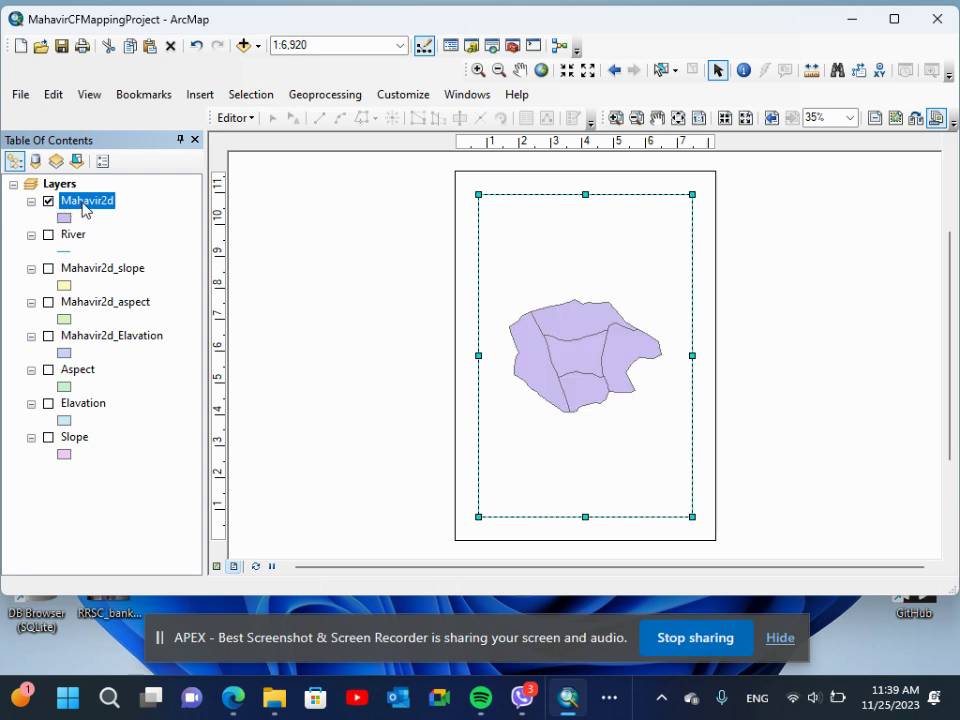
# - Label the features of the Mahavir2d layer with the Name field
pyautogui.rightClick(87, 206)
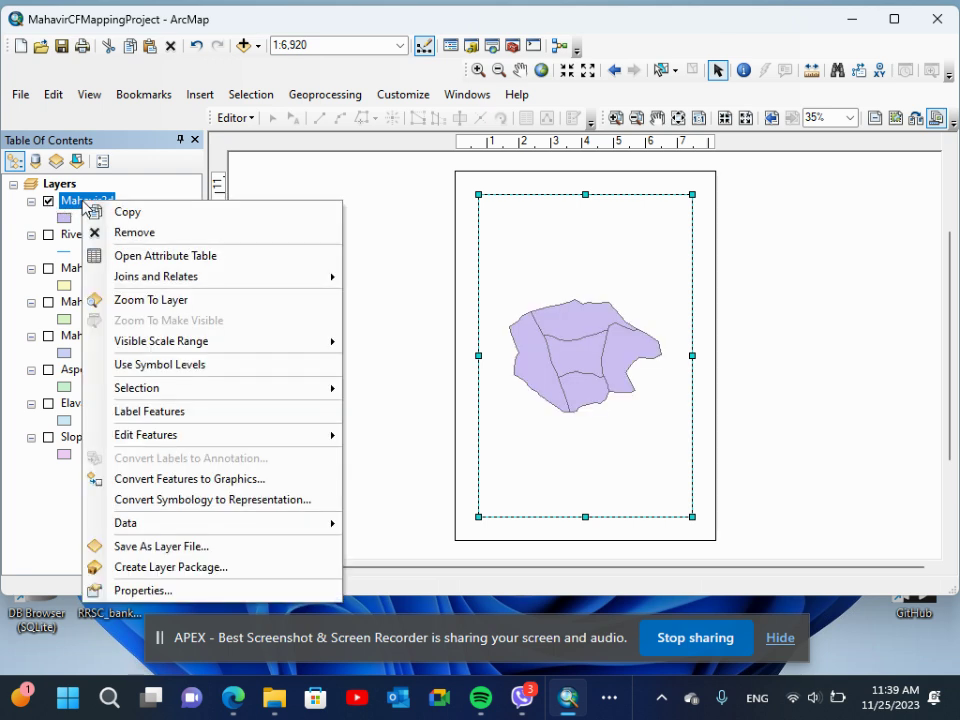
pyautogui.click(167, 591)
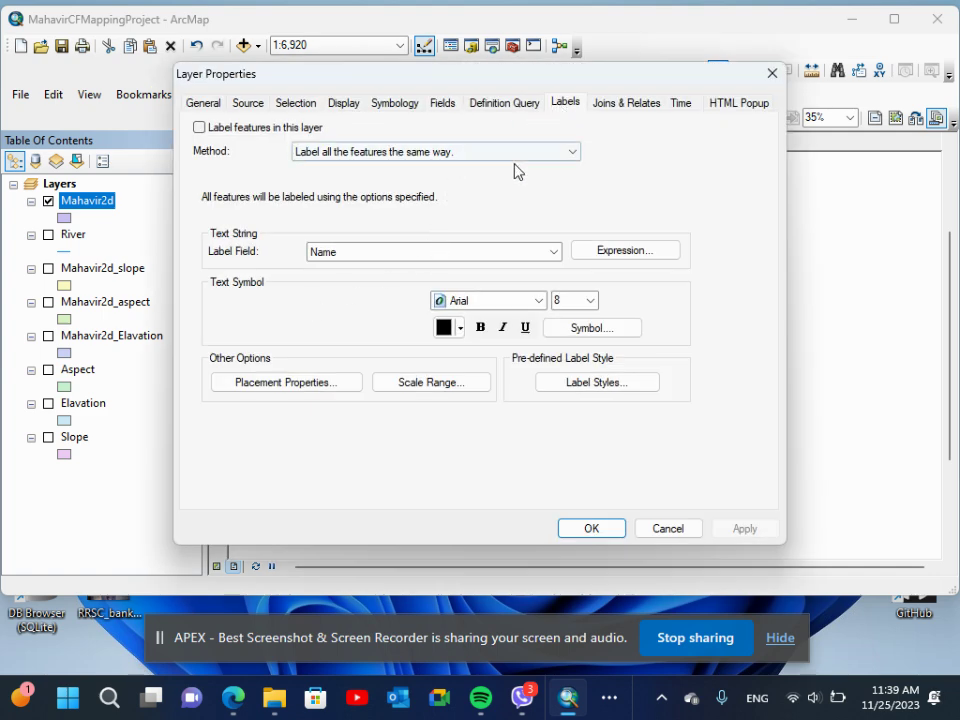
pyautogui.click(199, 127)
pyautogui.moveTo(474, 75); pyautogui.dragTo(254, 71)
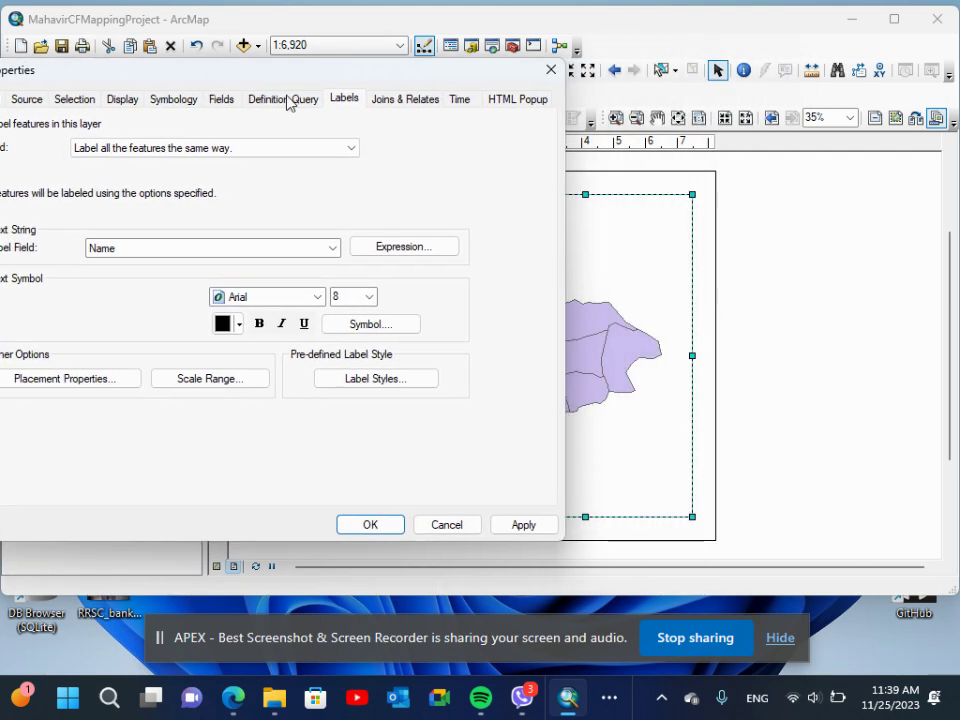
pyautogui.click(521, 524)
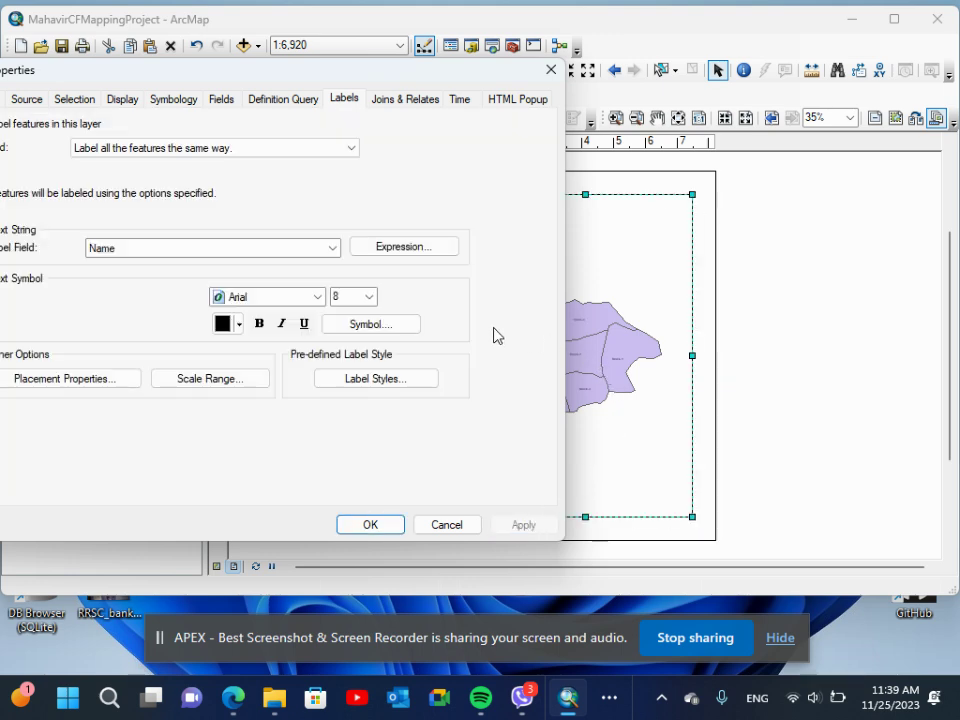
pyautogui.moveTo(122, 75); pyautogui.dragTo(279, 130)
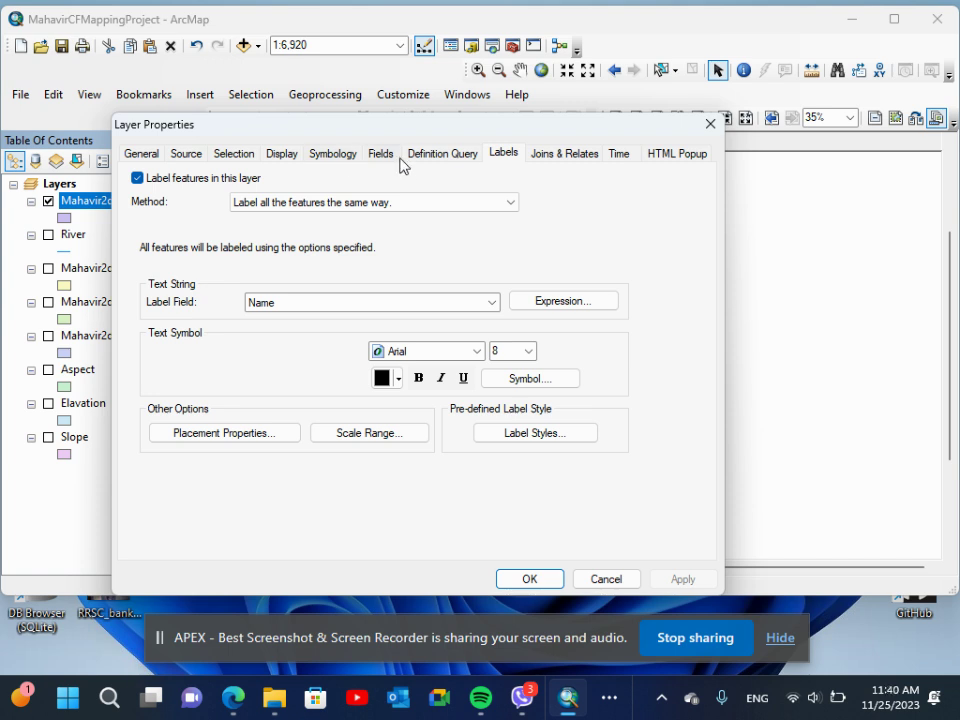
# - Symbolize Mahavir2d by unique values of the Name field, adding all values from Block-1 to Block-5
pyautogui.click(342, 156)
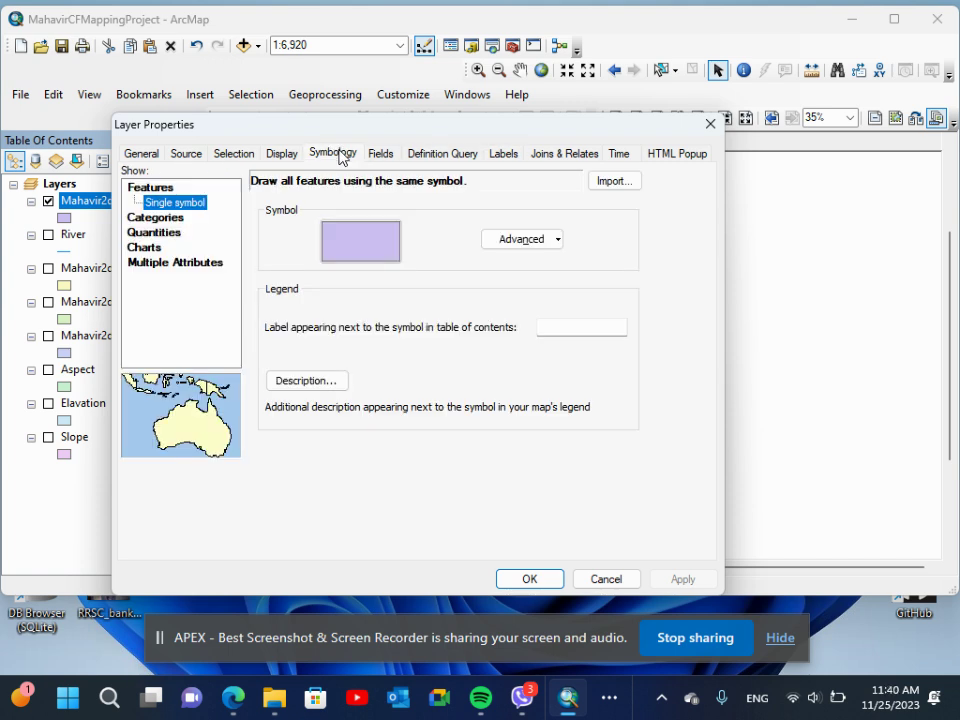
pyautogui.click(155, 219)
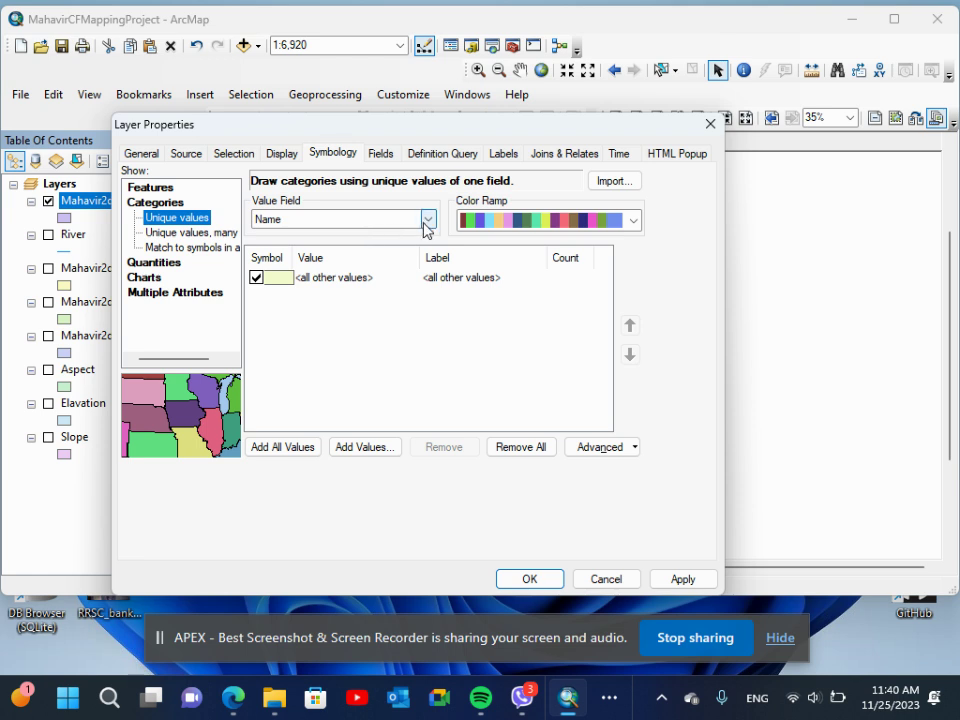
pyautogui.click(262, 452)
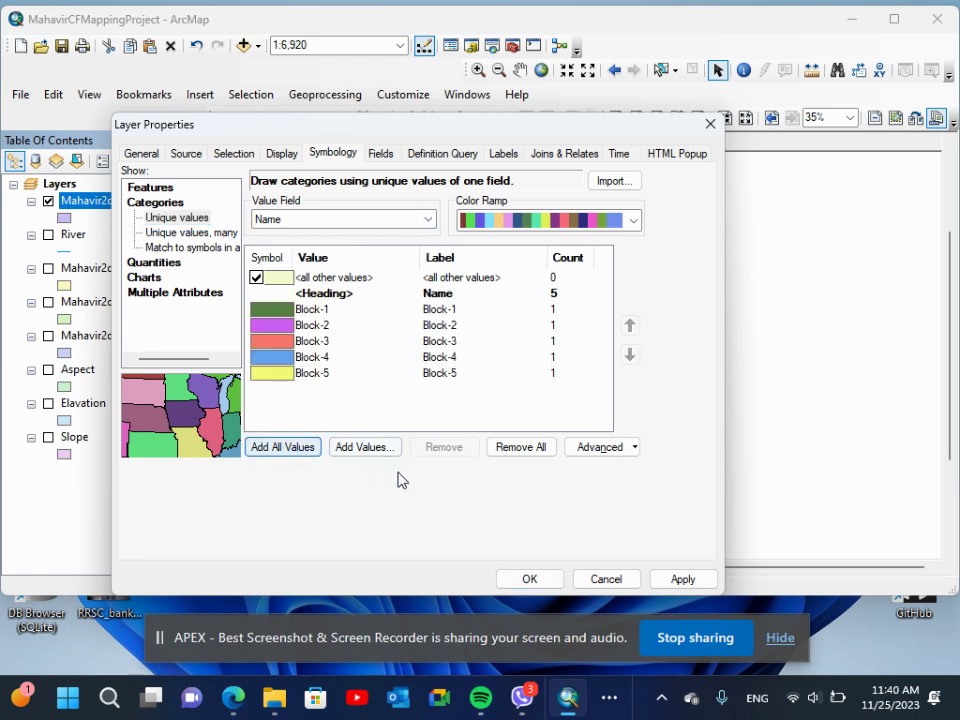
pyautogui.click(530, 580)
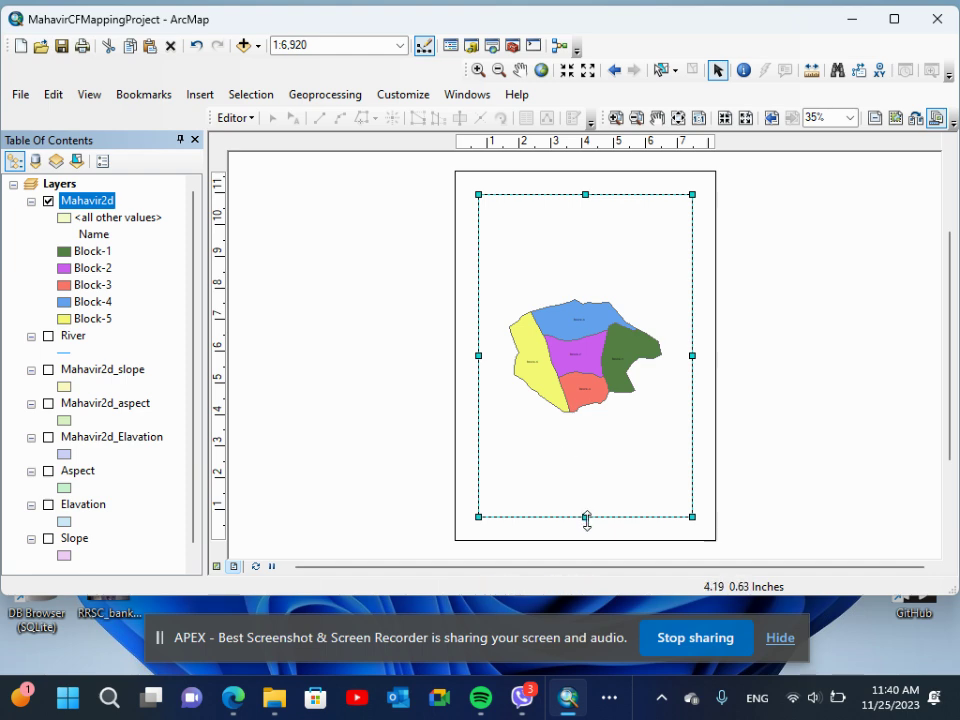
# - Shorten the data frame by raising its lower edge to about 3.5 inches above the bottom of the page
pyautogui.moveTo(586, 519); pyautogui.dragTo(585, 430)
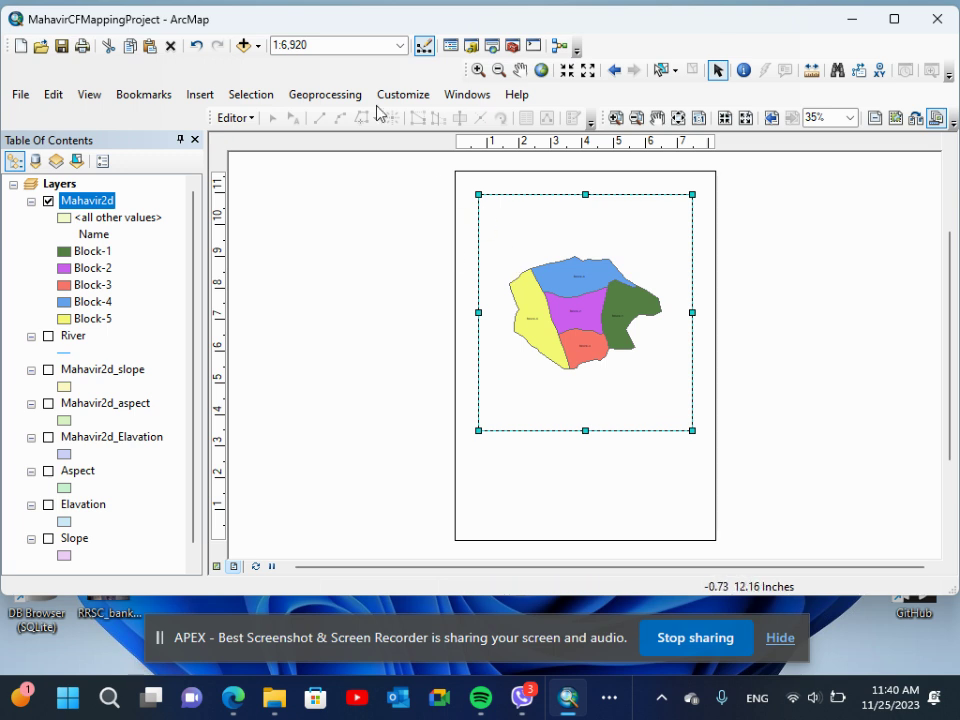
# - Set the transparency of the Mahavir2d layer to 50%
pyautogui.click(698, 118)
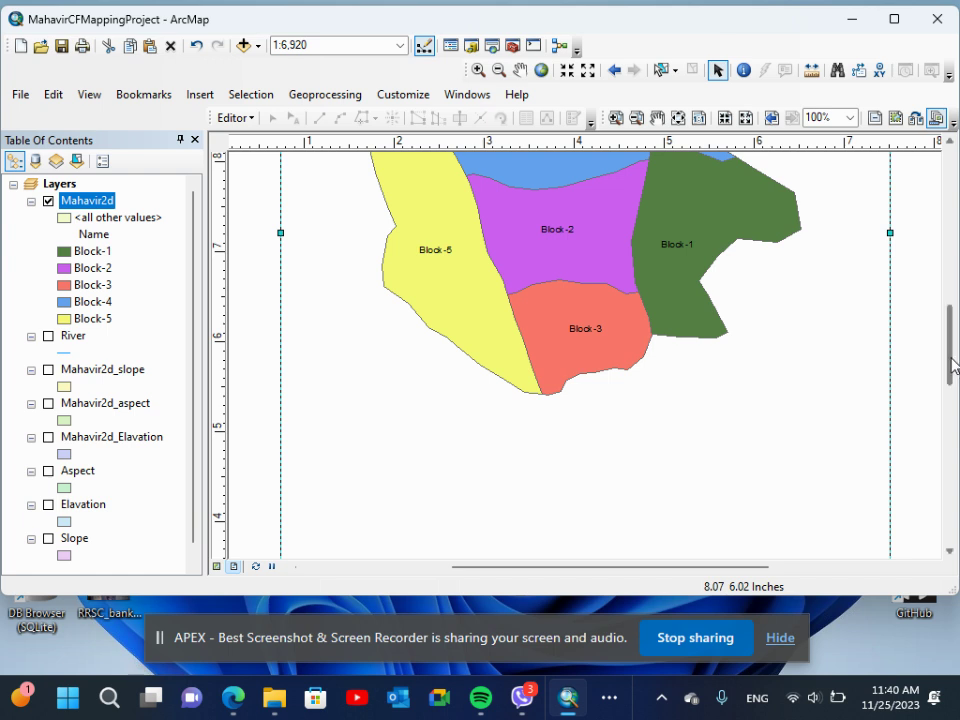
pyautogui.moveTo(948, 362); pyautogui.dragTo(948, 330)
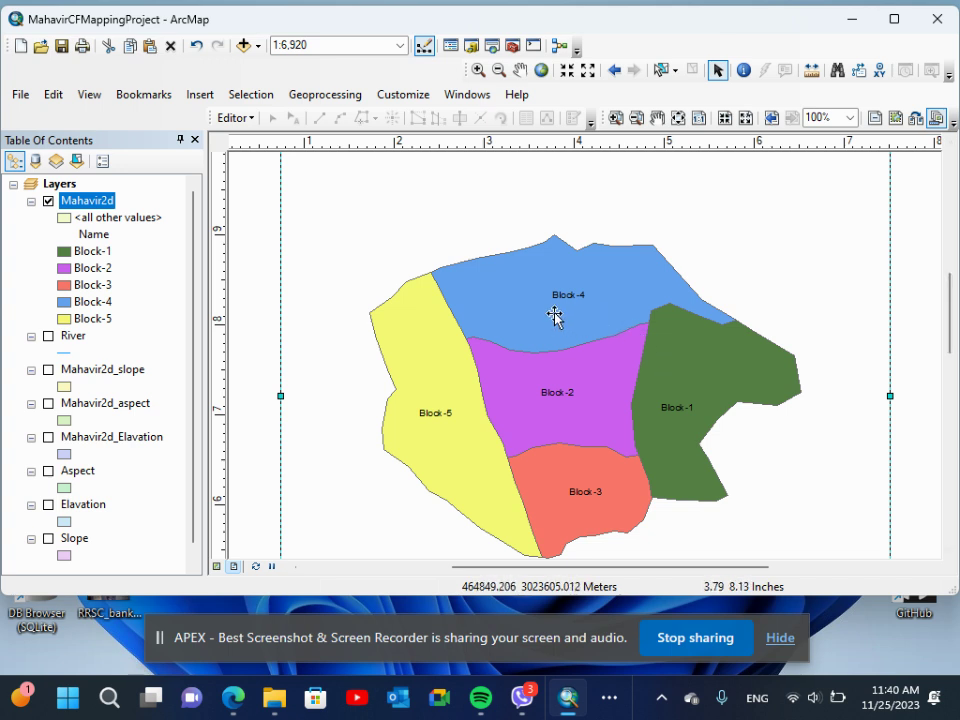
pyautogui.rightClick(99, 205)
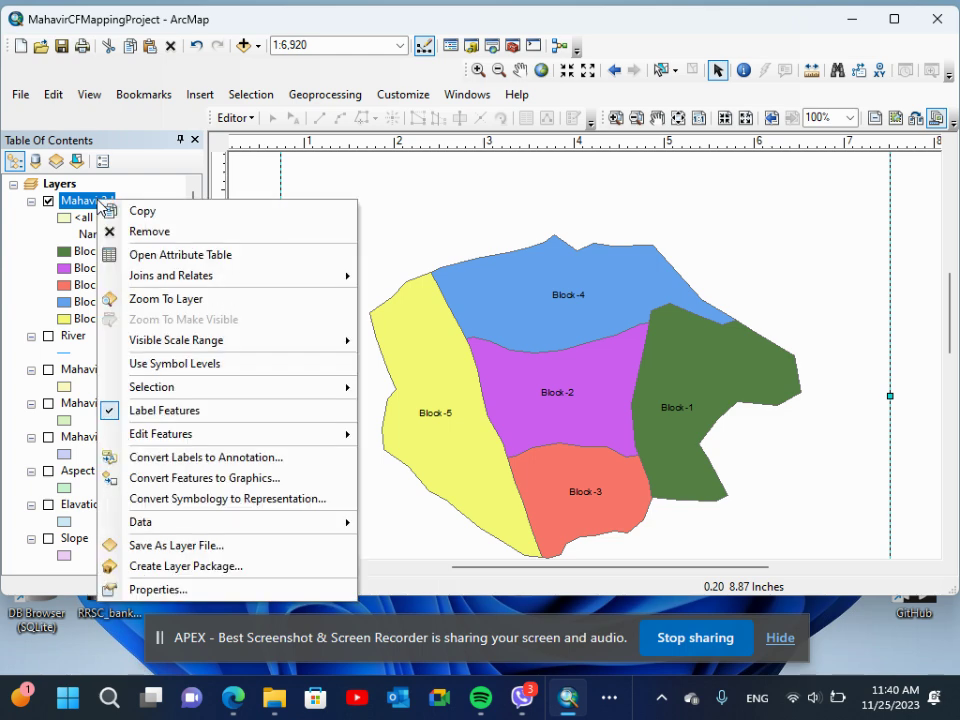
pyautogui.click(160, 590)
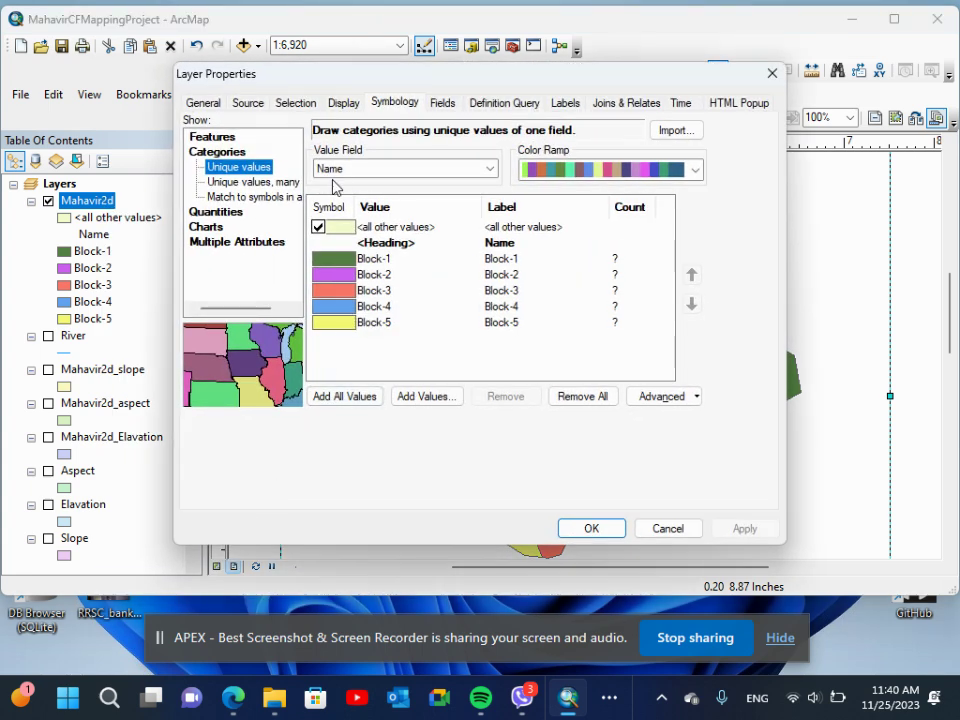
pyautogui.click(355, 104)
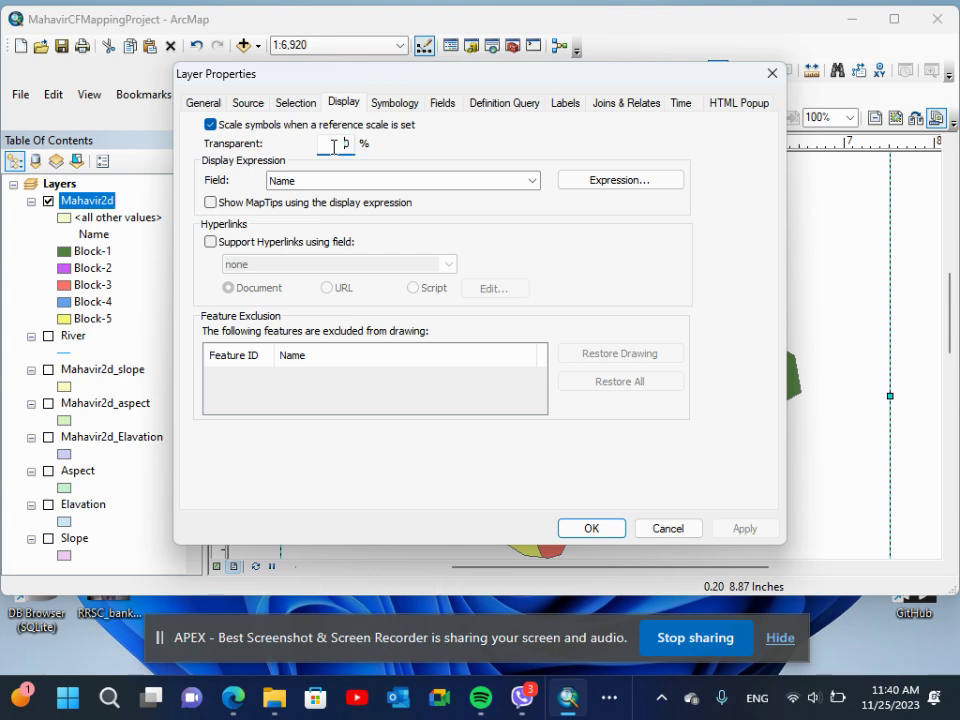
pyautogui.write('5')
pyautogui.click(605, 527)
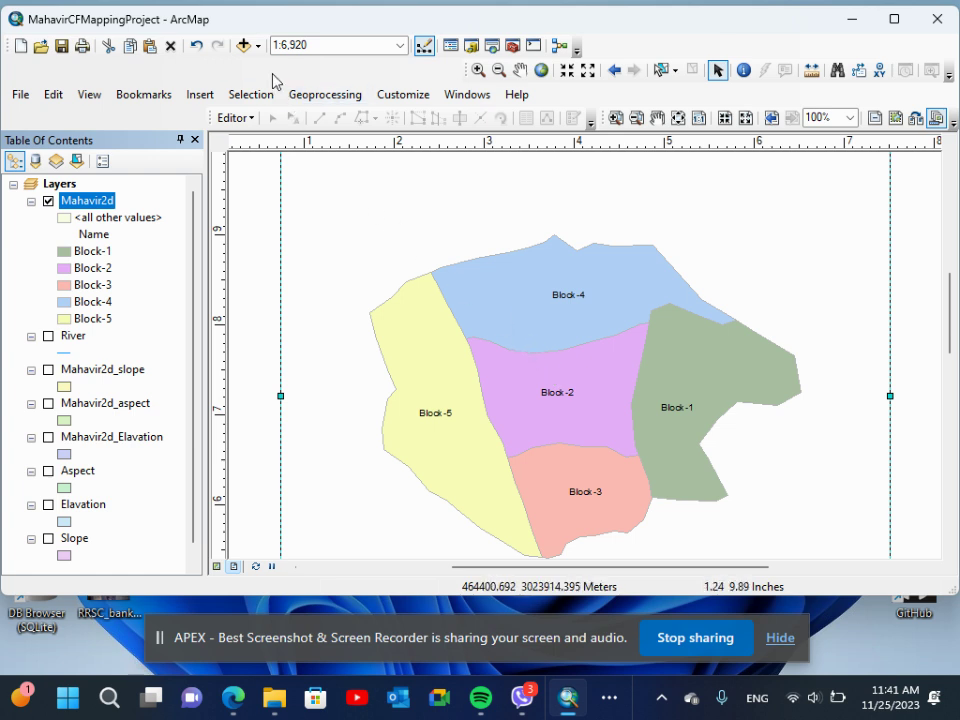
# - Add the Imagery basemap to the map
pyautogui.click(258, 46)
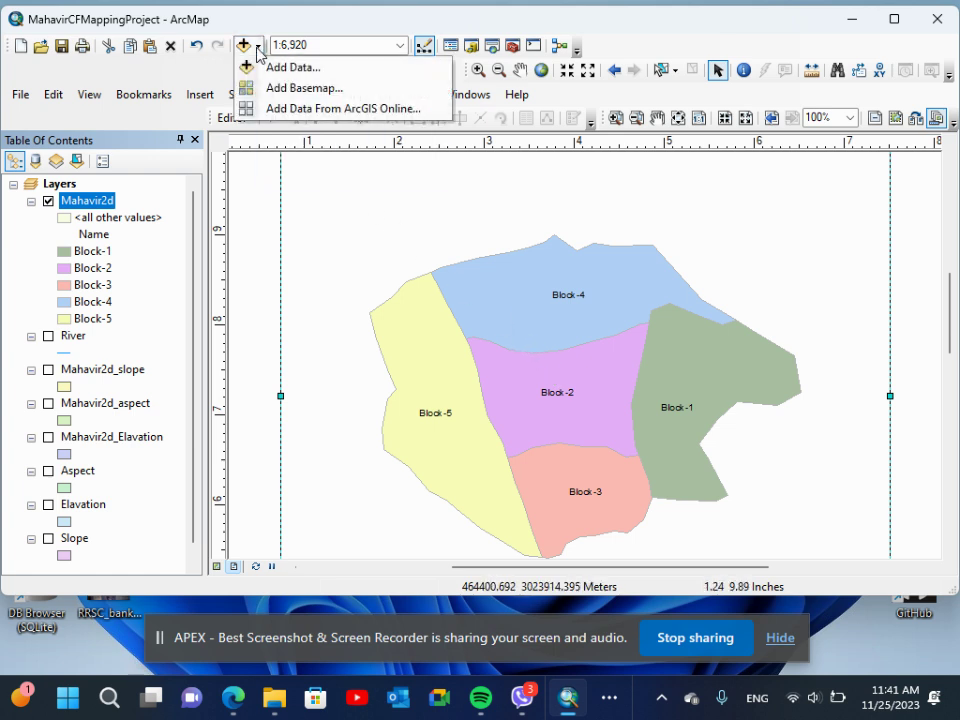
pyautogui.click(271, 97)
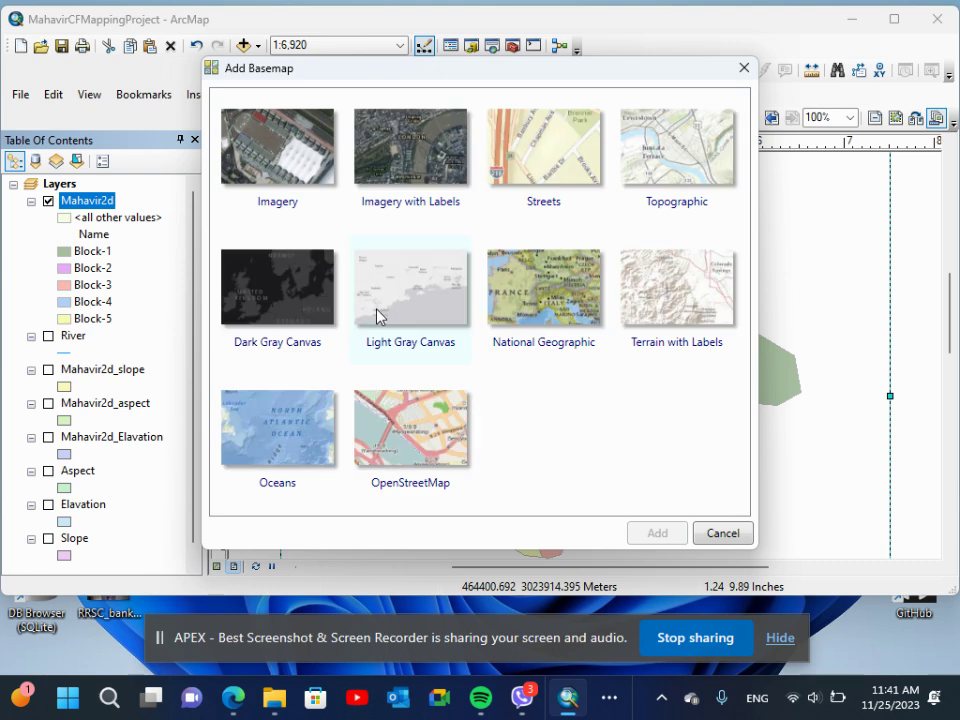
pyautogui.click(285, 160)
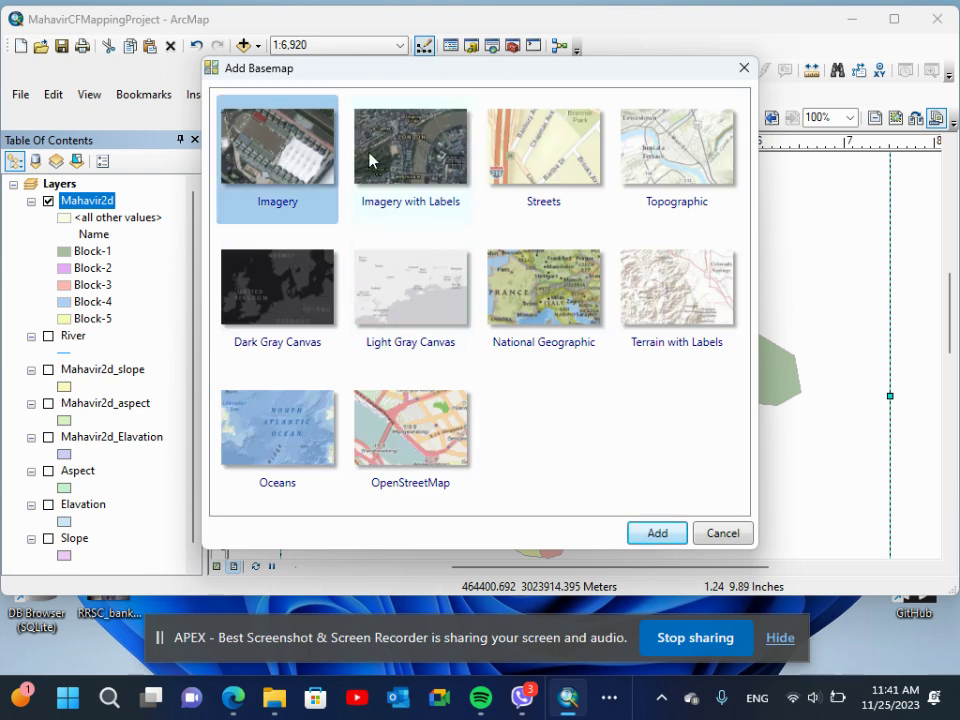
pyautogui.click(657, 534)
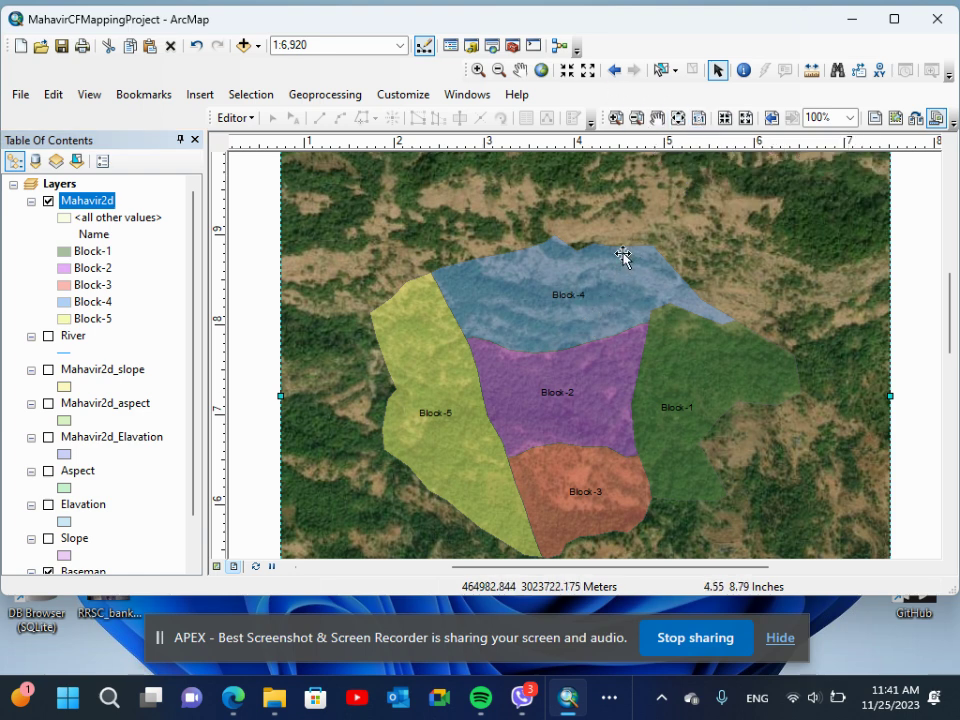
# - Insert a compass north arrow marked N, E, S and W and place it inside the data frame's upper-right corner
pyautogui.click(678, 119)
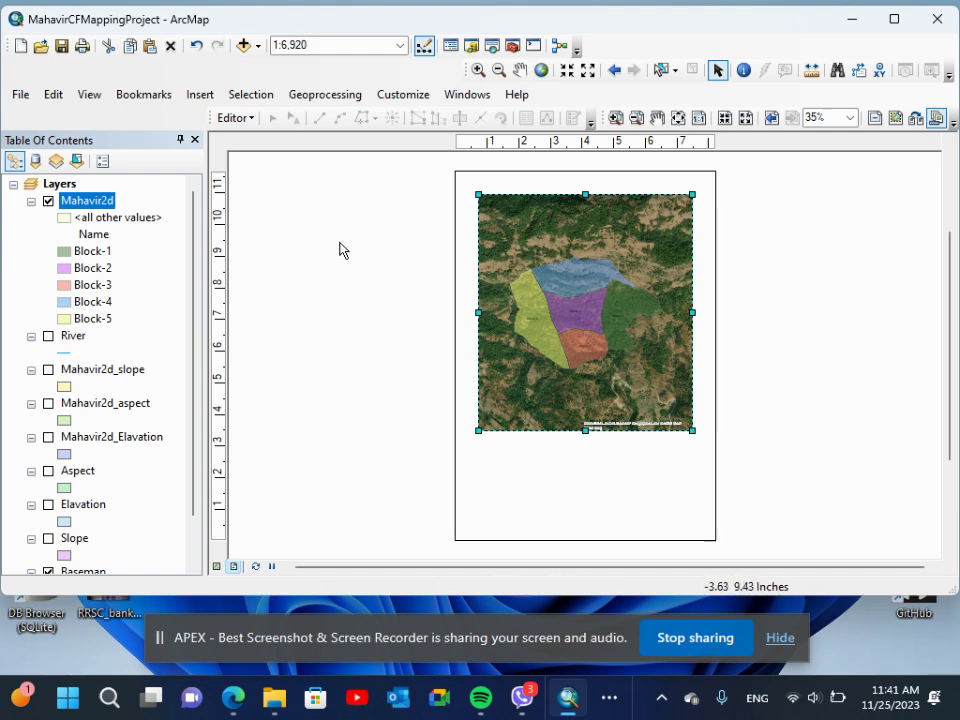
pyautogui.click(204, 97)
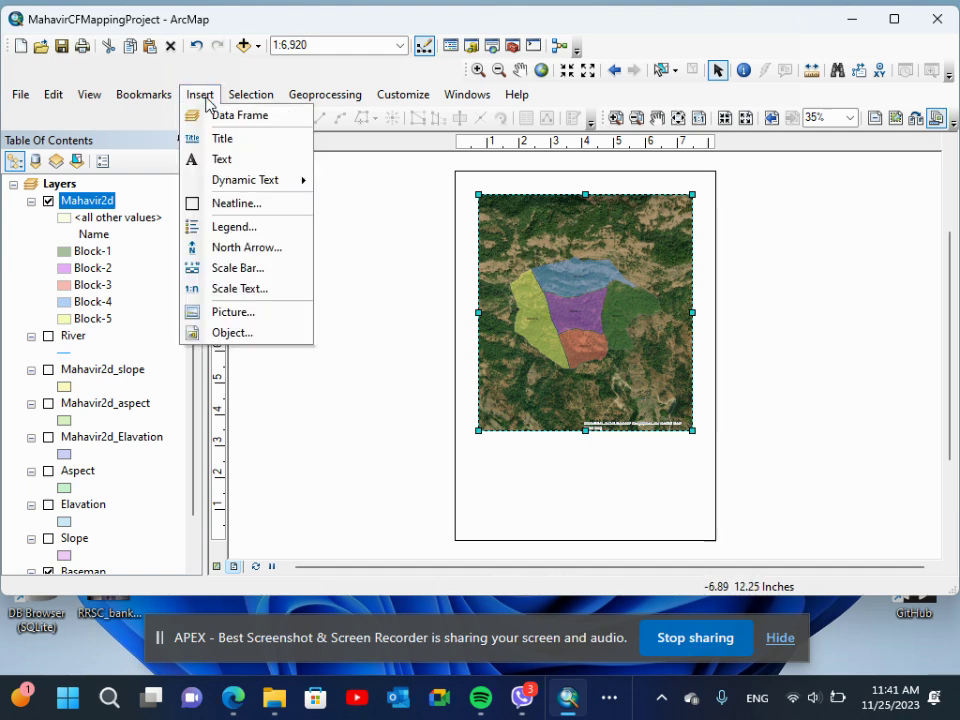
pyautogui.click(226, 247)
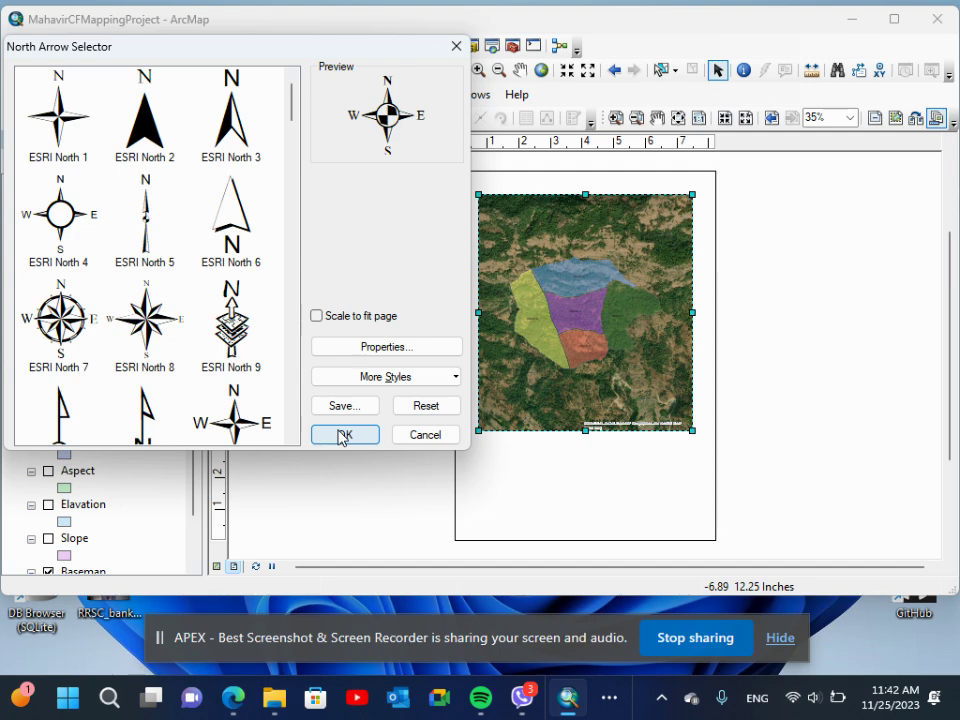
pyautogui.click(343, 435)
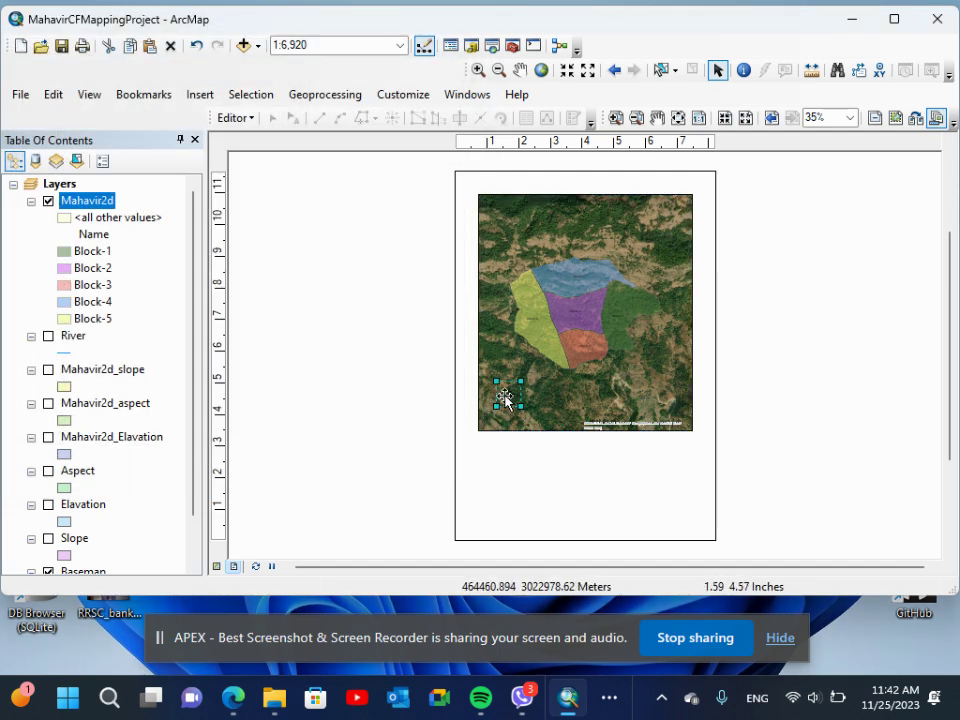
pyautogui.moveTo(505, 398); pyautogui.dragTo(676, 213)
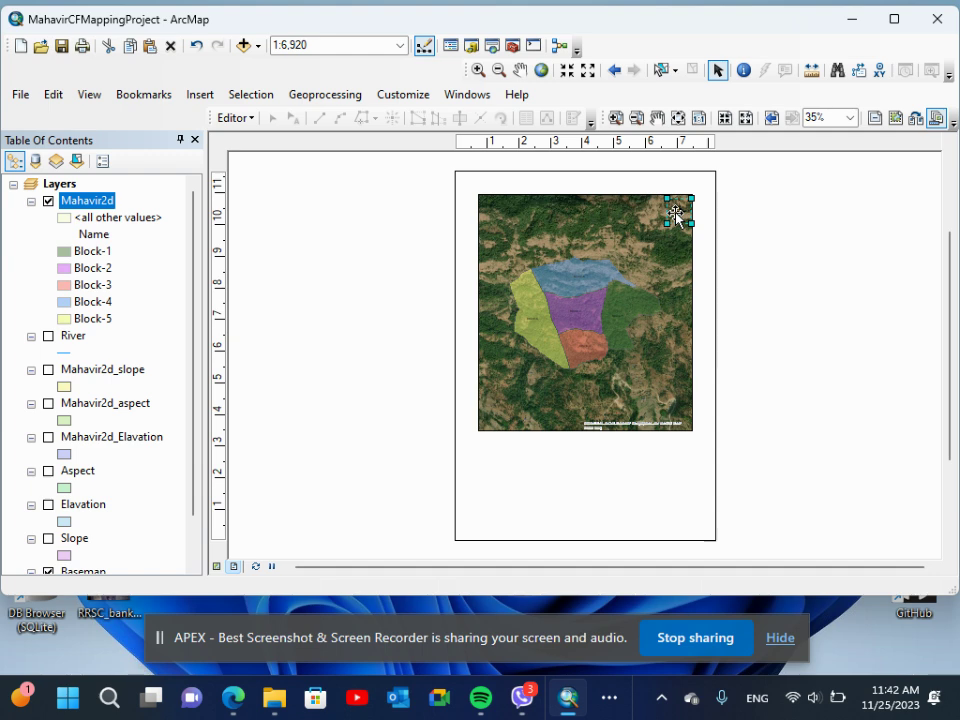
# - Change the north arrow's colour from the palette to pale yellow
pyautogui.rightClick(676, 213)
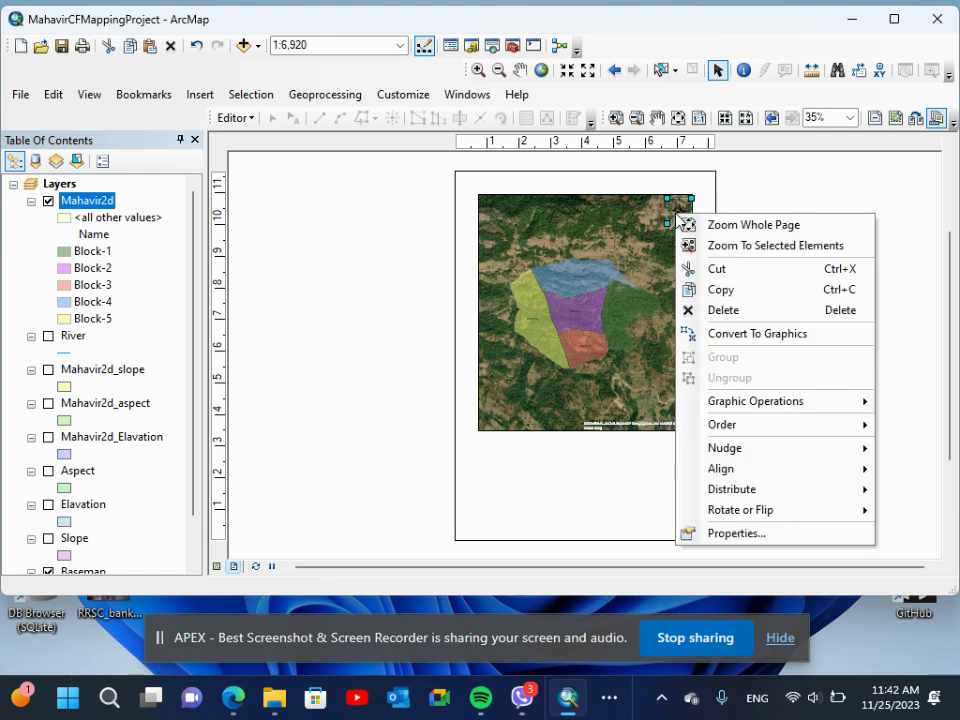
pyautogui.click(714, 534)
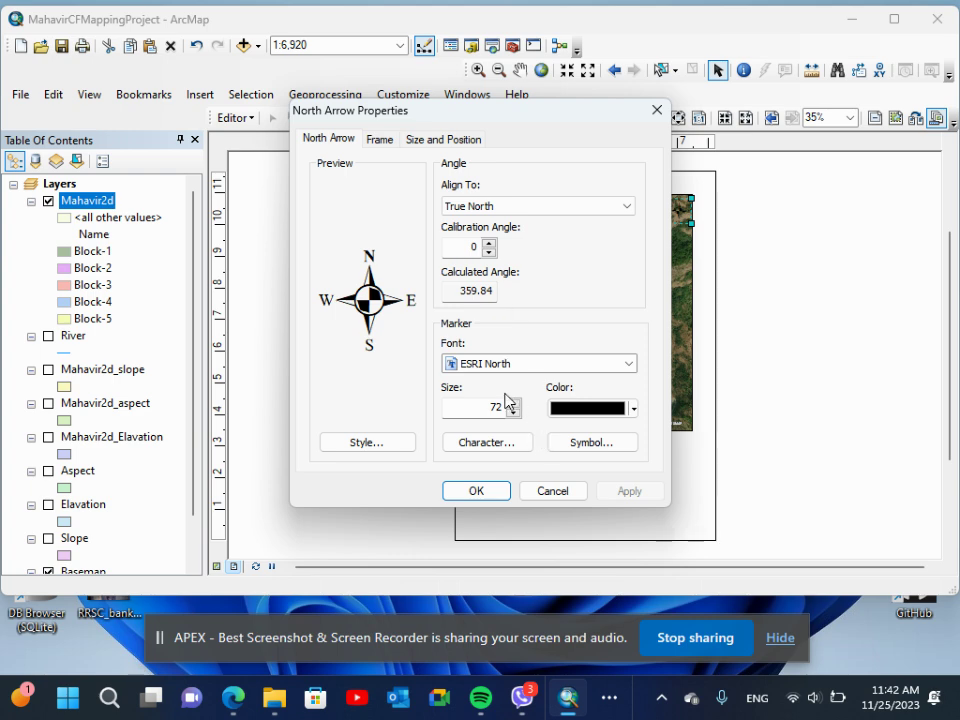
pyautogui.click(570, 412)
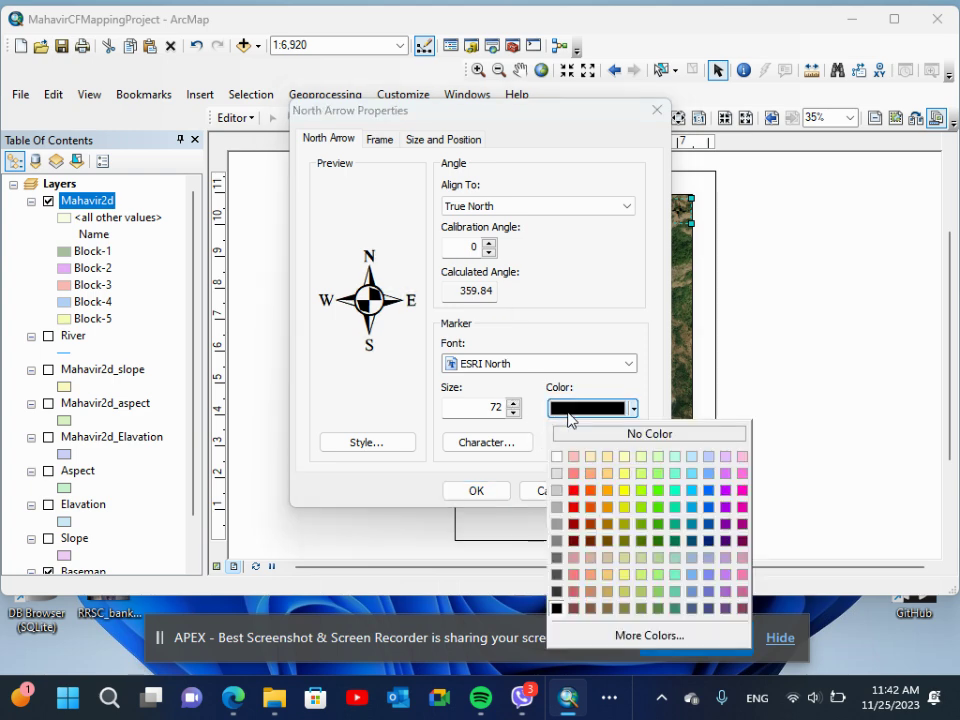
pyautogui.click(626, 458)
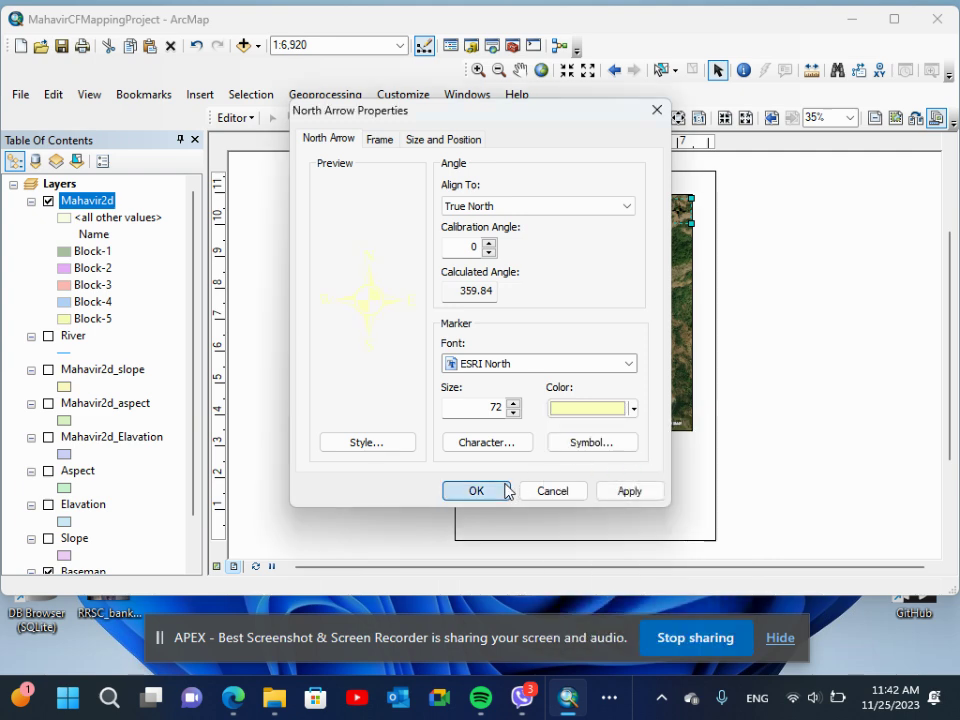
pyautogui.click(476, 491)
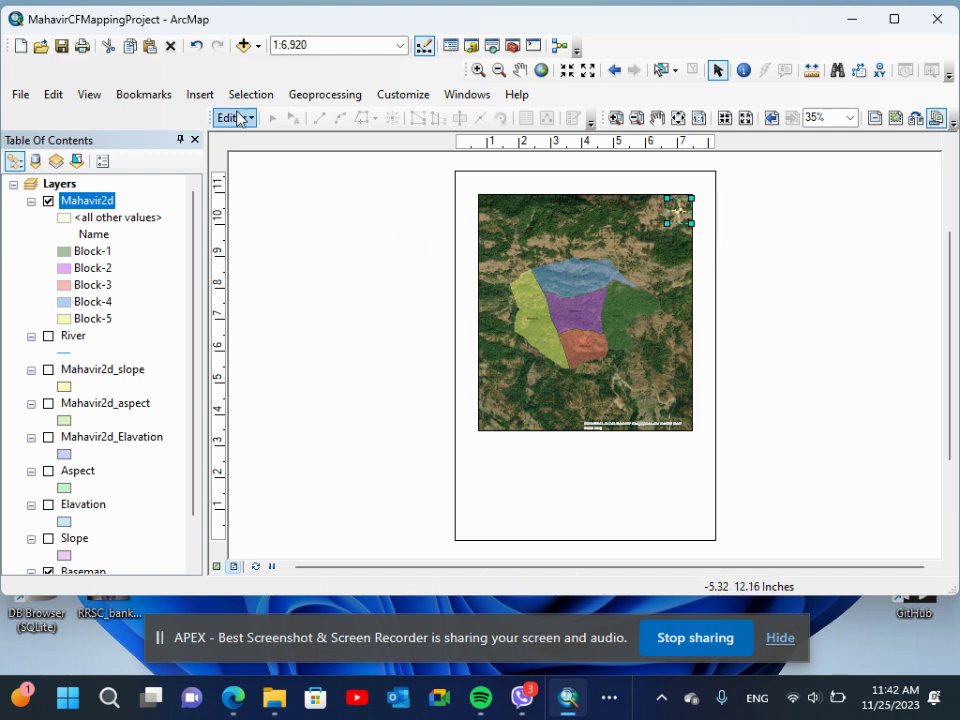
# - Insert a one-column legend containing only the Mahavir2d layer and place it below the data frame's lower-left corner
pyautogui.click(201, 95)
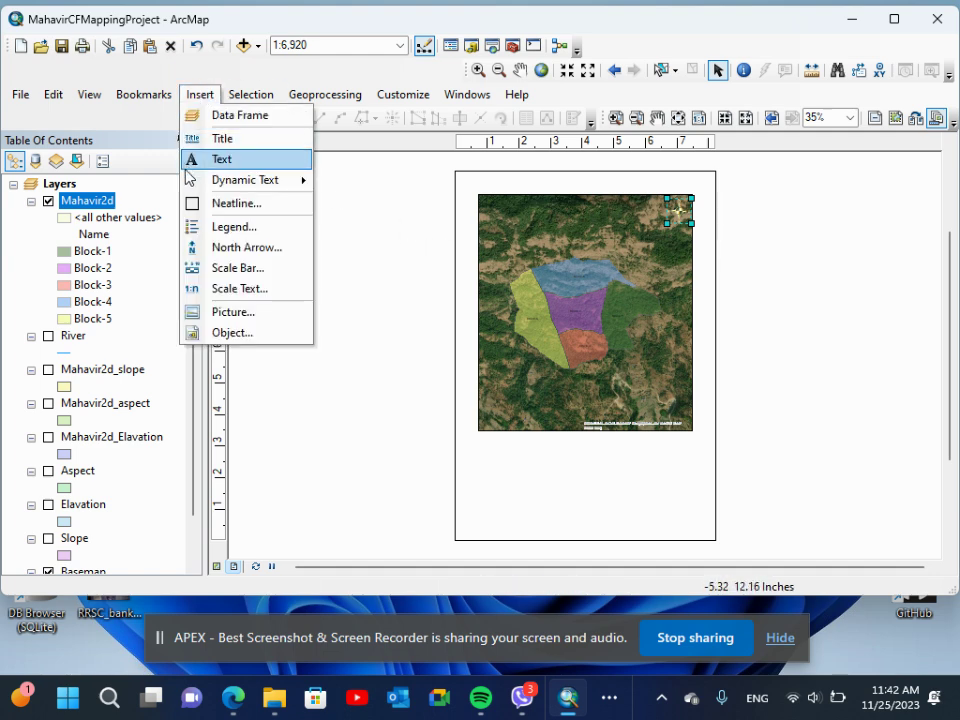
pyautogui.click(222, 227)
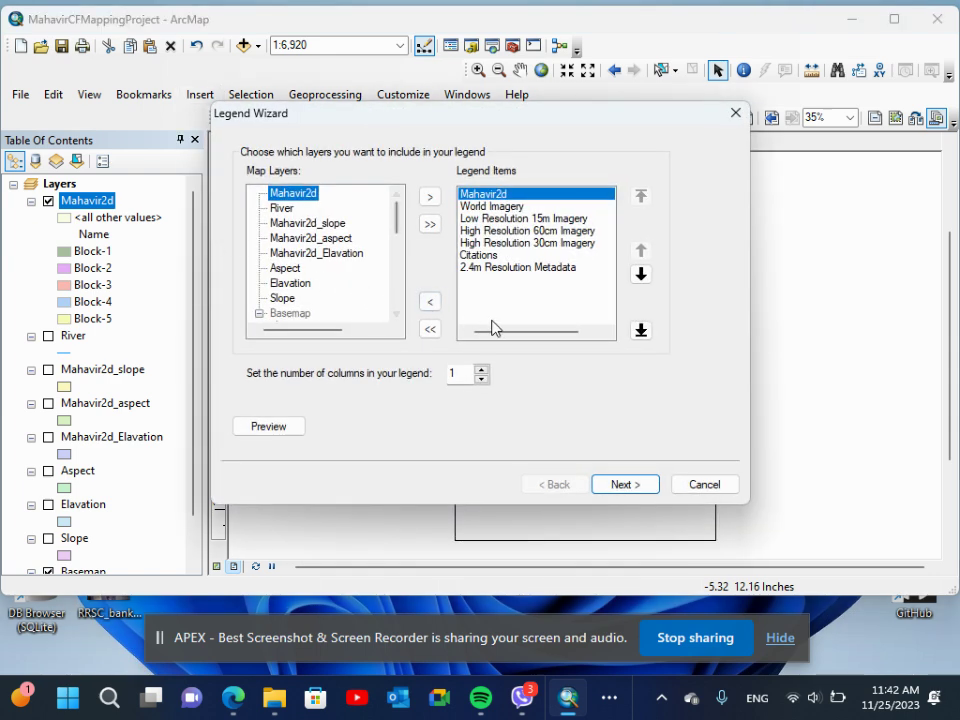
pyautogui.click(492, 206)
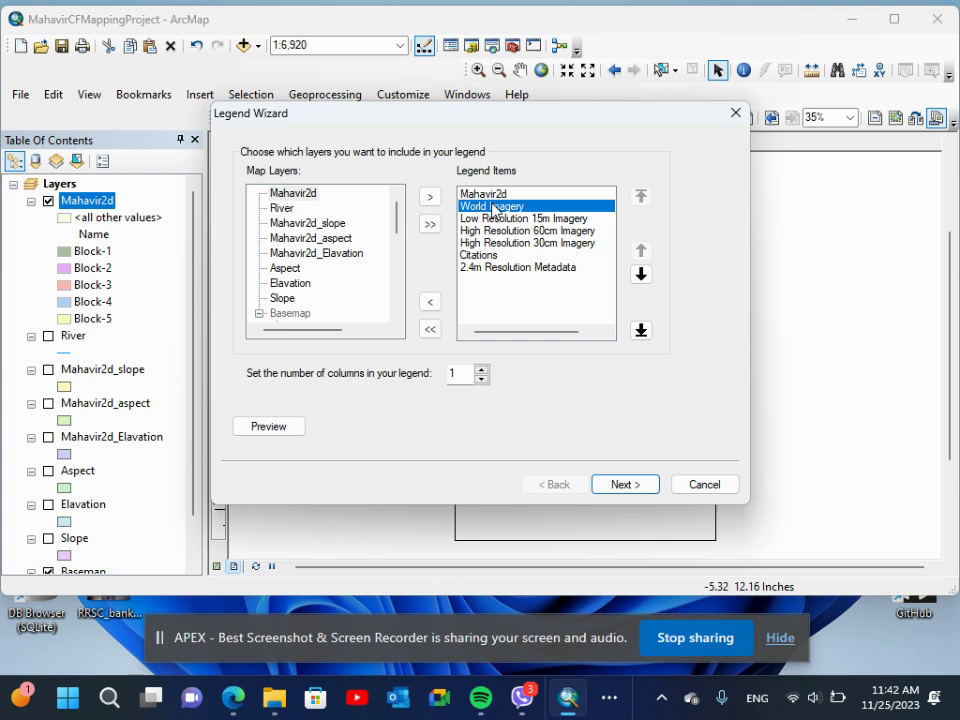
pyautogui.keyDown('shift'); pyautogui.click(491, 268); pyautogui.keyUp('shift')
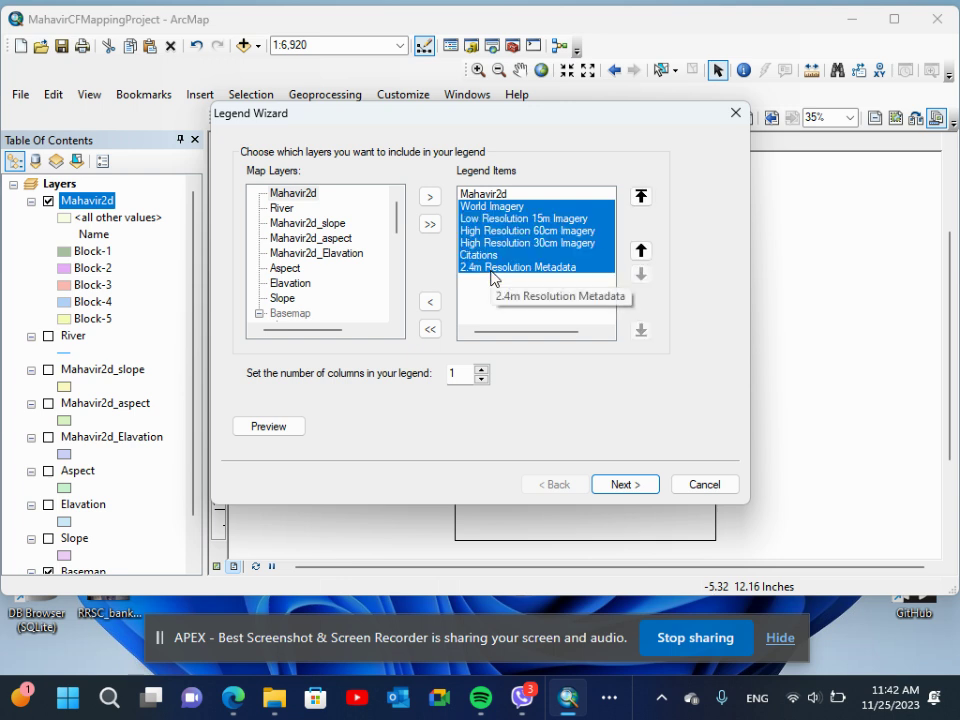
pyautogui.click(430, 303)
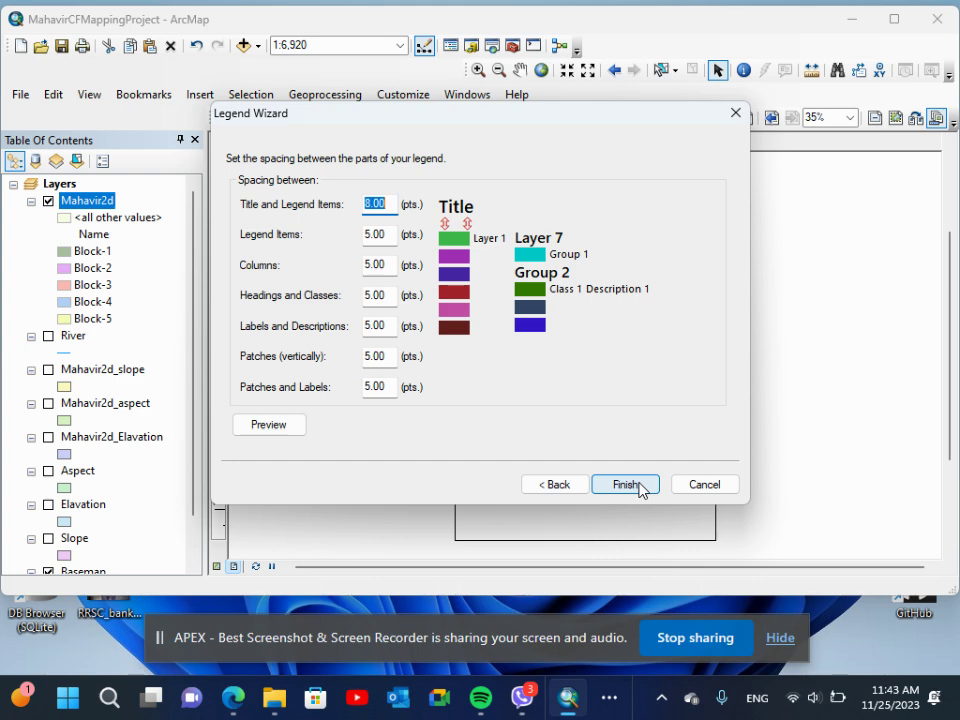
pyautogui.click(626, 485)
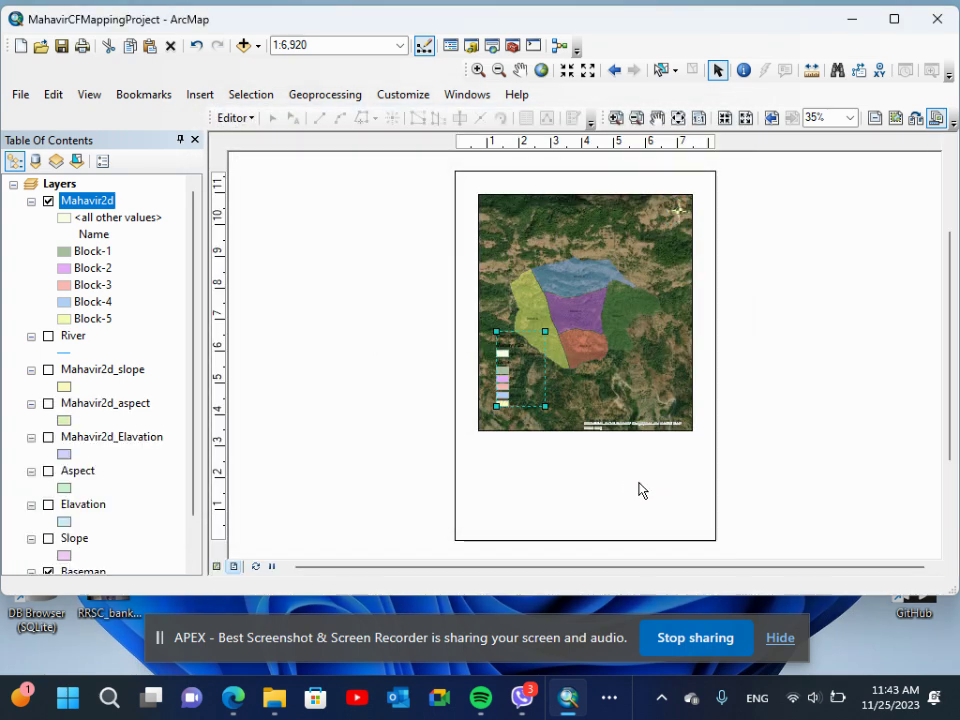
pyautogui.moveTo(534, 372); pyautogui.dragTo(497, 472)
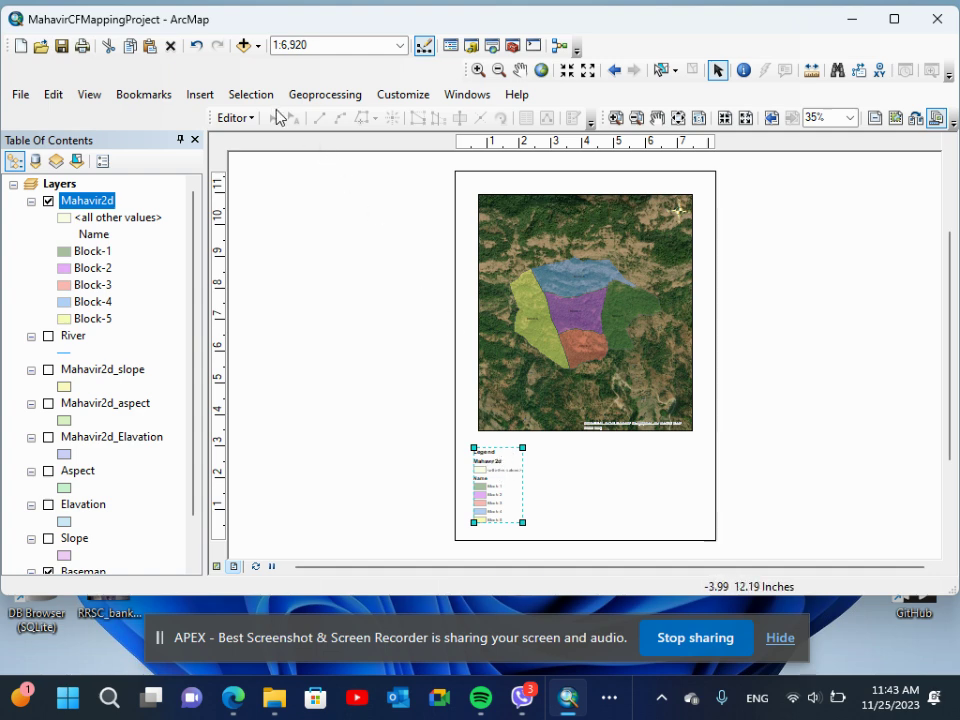
# - Insert a scale bar in the Double Alternating Scale Bar 4 Metric style
pyautogui.click(200, 98)
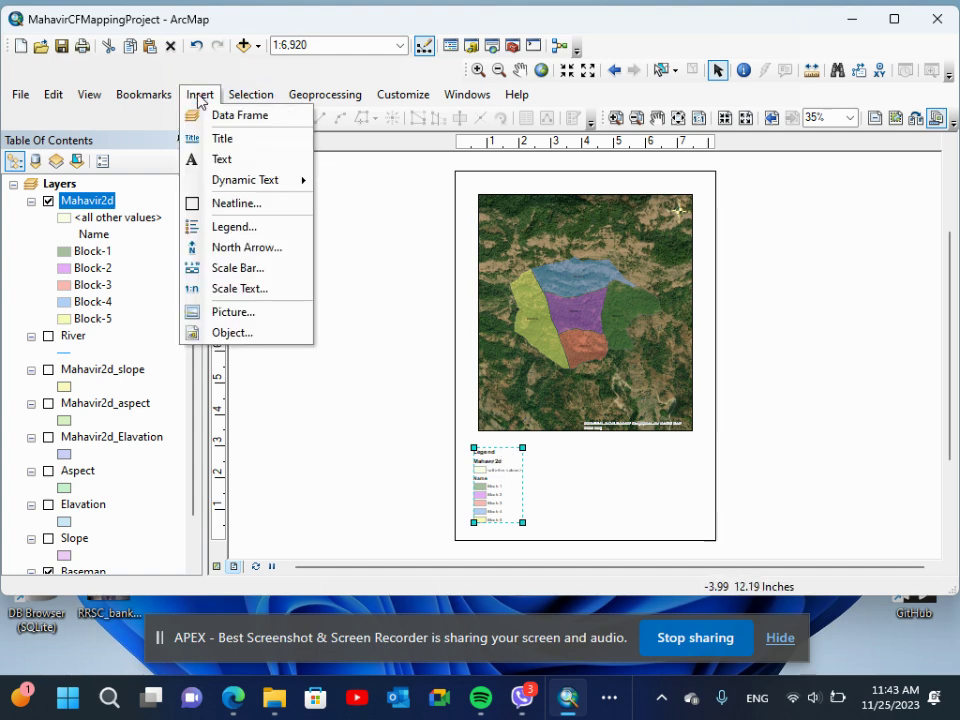
pyautogui.click(251, 272)
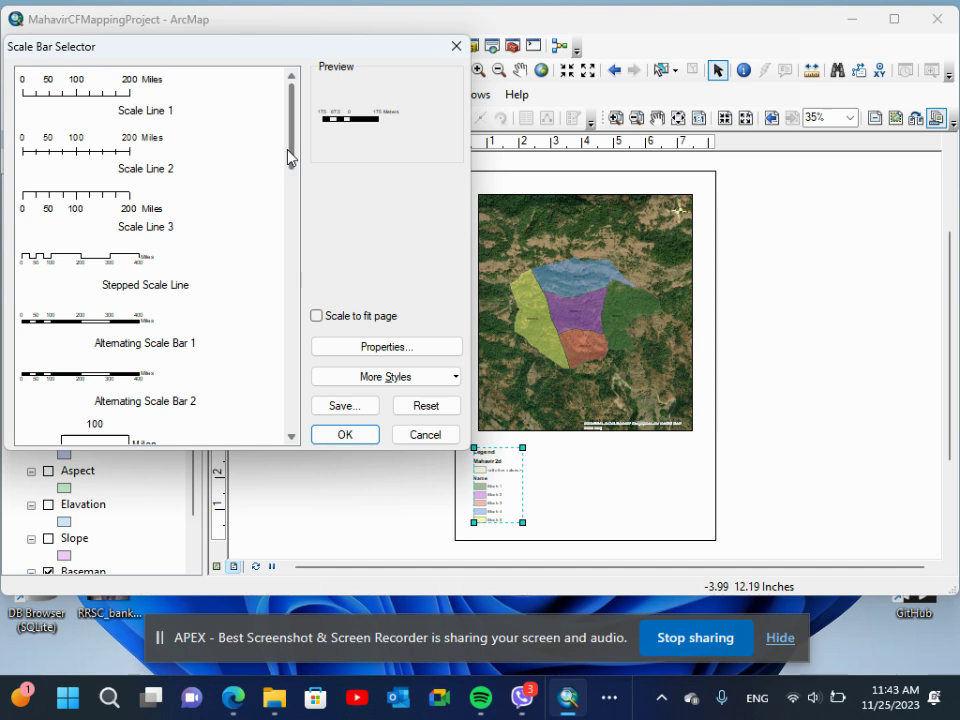
pyautogui.scroll(-5, 291, 321)
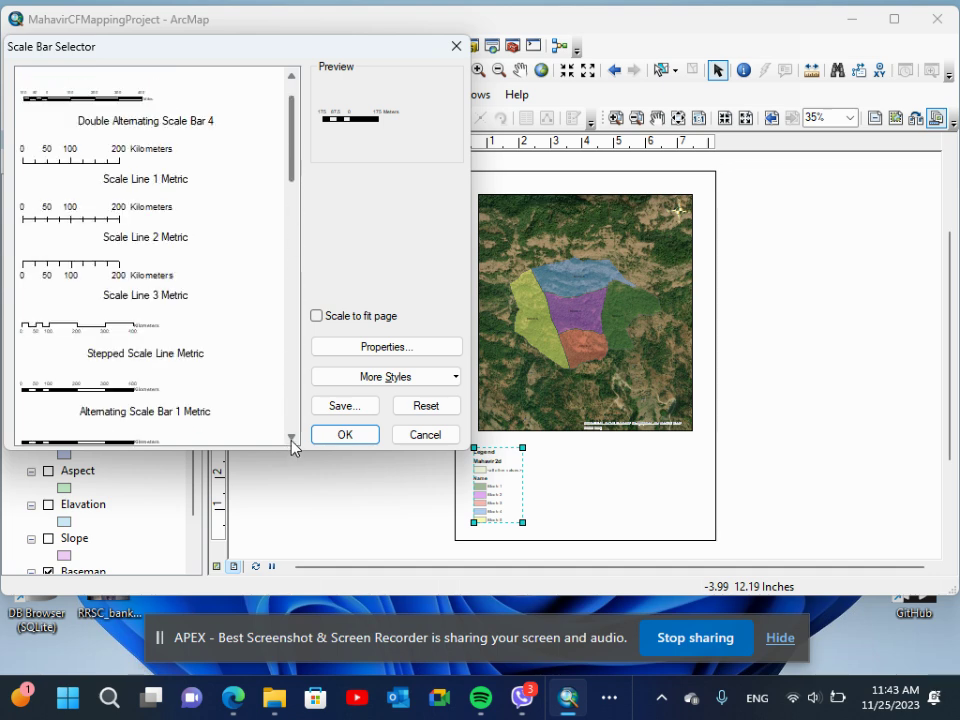
pyautogui.scroll(-5, 293, 437)
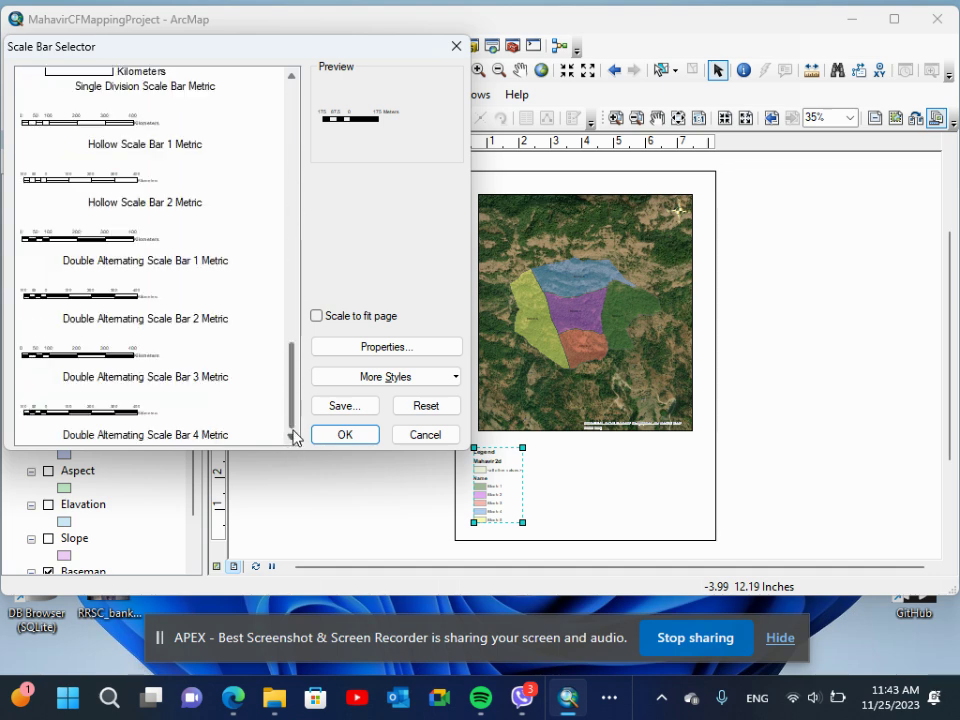
pyautogui.click(120, 428)
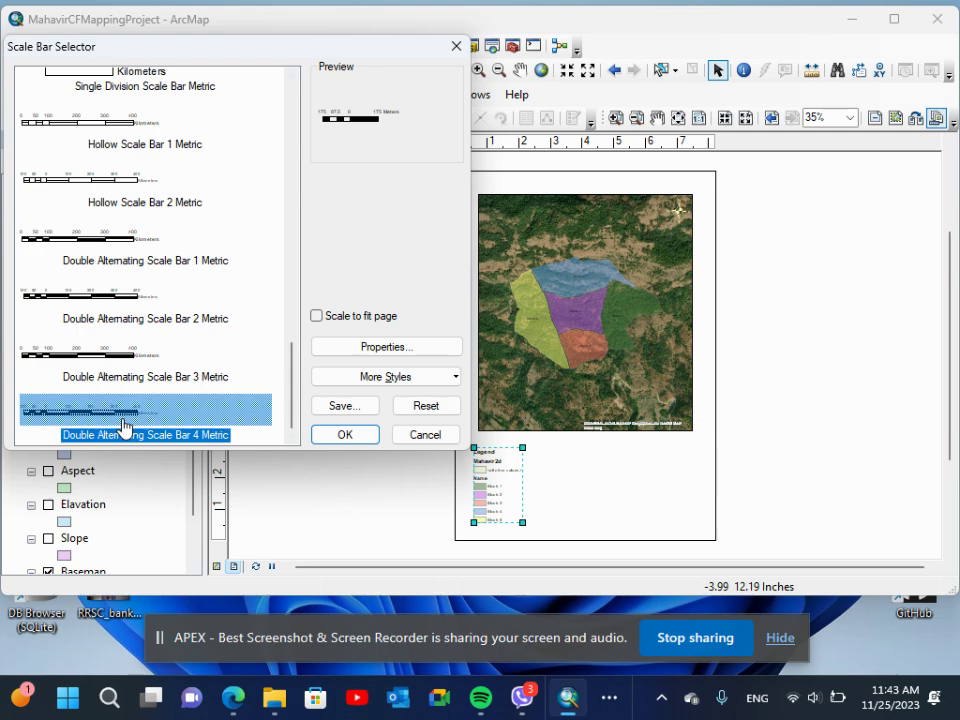
pyautogui.click(329, 437)
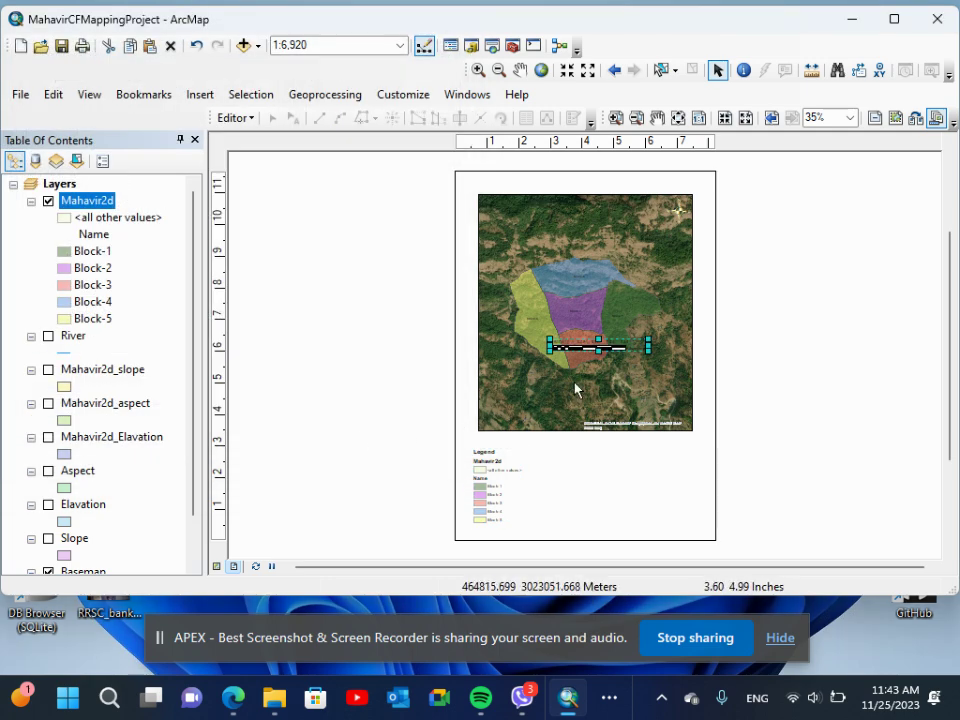
# - Move the scale bar straight down off the map to just below the data frame, beside the legend
pyautogui.click(613, 338)
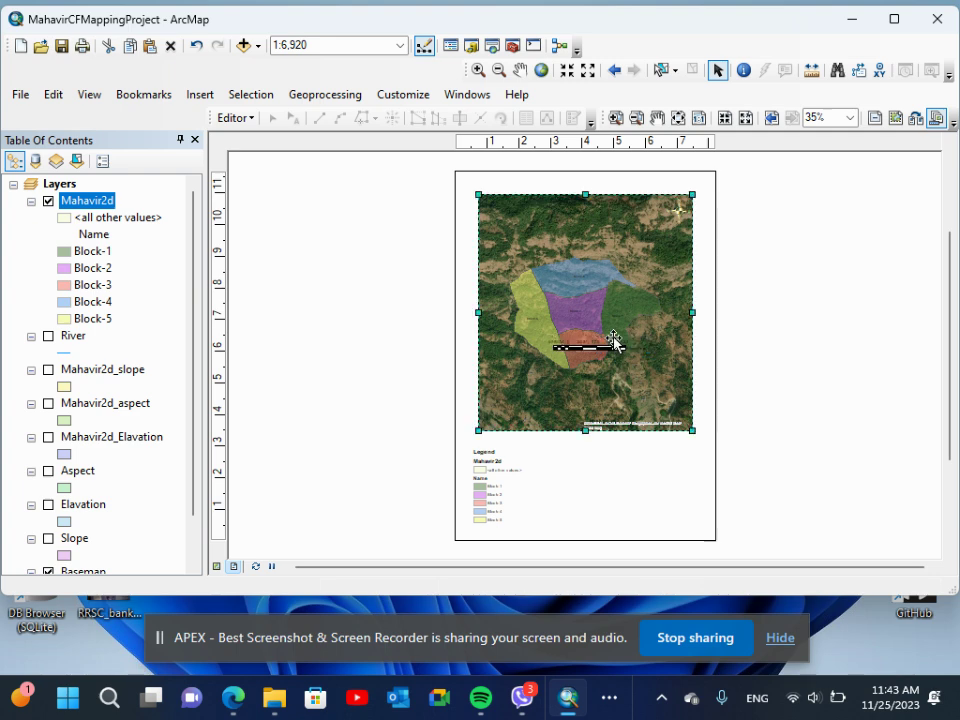
pyautogui.click(598, 346)
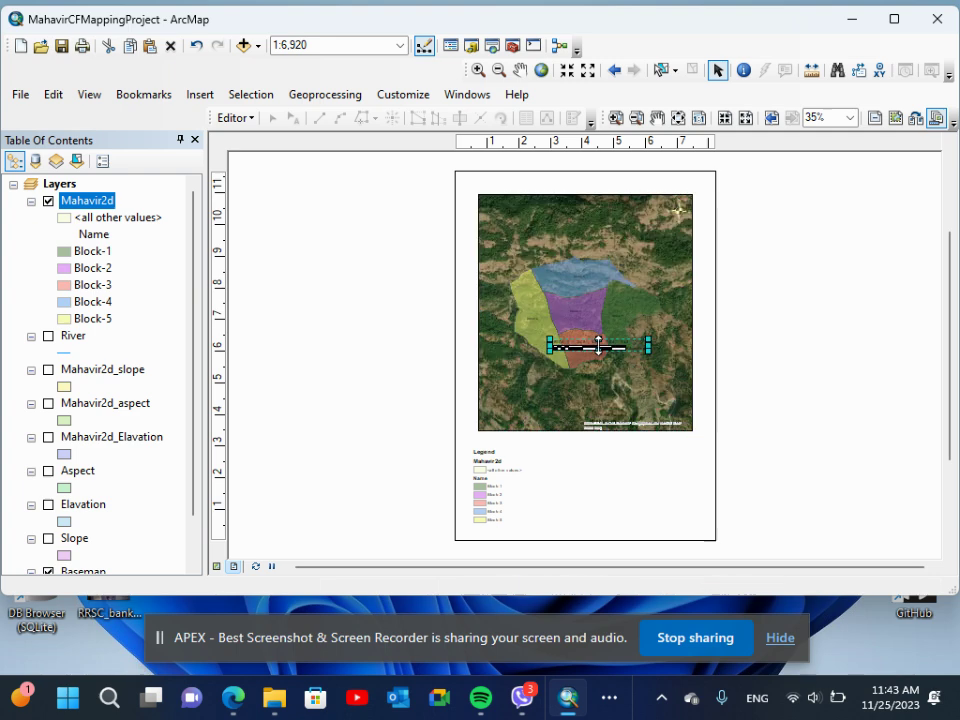
pyautogui.moveTo(598, 347)
pyautogui.mouseDown()
pyautogui.moveTo(604, 544)
pyautogui.moveTo(598, 344)
pyautogui.mouseUp()
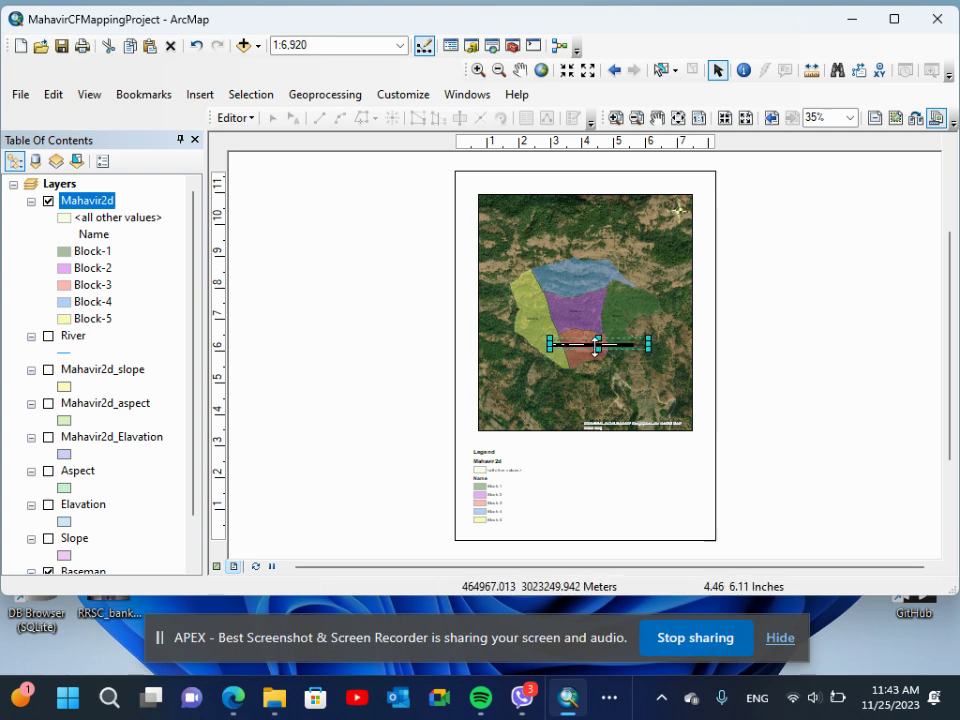
pyautogui.press('Down')
pyautogui.press('Down')
pyautogui.press('Down')
pyautogui.press('Down')
pyautogui.press('Down')
pyautogui.press('Down')
pyautogui.press('Down')
pyautogui.press('Down')
pyautogui.press('Down')
pyautogui.press('Down')
pyautogui.press('Down')
pyautogui.press('Down')
pyautogui.press('Down')
pyautogui.press('Down')
pyautogui.press('Down')
pyautogui.press('Down')
pyautogui.press('Down')
pyautogui.press('Down')
pyautogui.press('Down')
pyautogui.press('Down')
pyautogui.press('Down')
pyautogui.press('Down')
pyautogui.press('Down')
pyautogui.press('Down')
pyautogui.press('Down')
pyautogui.press('Down')
pyautogui.press('Down')
pyautogui.press('Down')
pyautogui.press('Down')
pyautogui.press('Down')
pyautogui.press('Down')
pyautogui.press('Down')
pyautogui.press('Down')
pyautogui.press('Down')
pyautogui.press('Down')
pyautogui.press('Down')
pyautogui.press('Down')
pyautogui.press('Down')
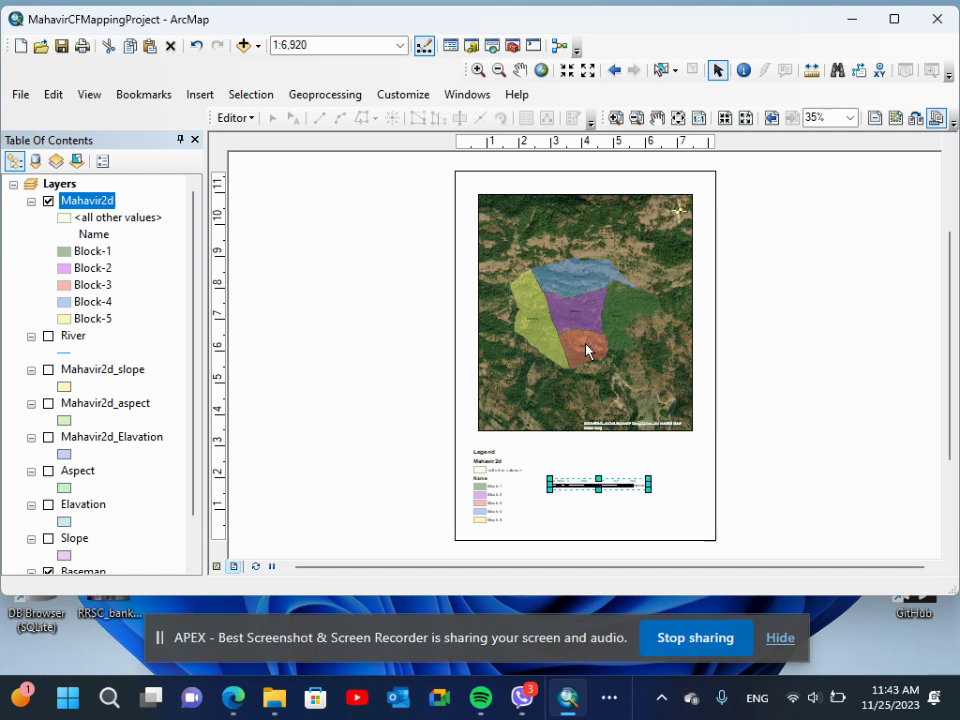
pyautogui.press('Up')
pyautogui.press('Up')
pyautogui.press('Up')
pyautogui.press('Up')
pyautogui.press('Up')
pyautogui.press('Up')
pyautogui.press('Up')
pyautogui.press('Up')
pyautogui.press('Up')
pyautogui.press('Up')
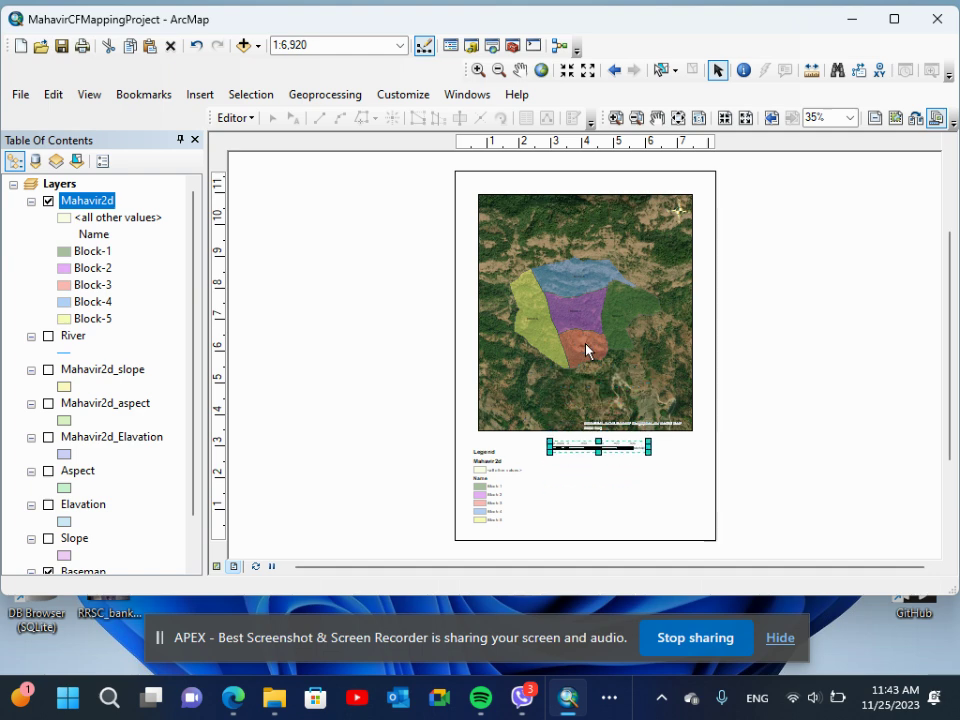
# - Turn off the <all other values> class in the Mahavir2d layer's symbology so the legend lists only the blocks
pyautogui.click(491, 500)
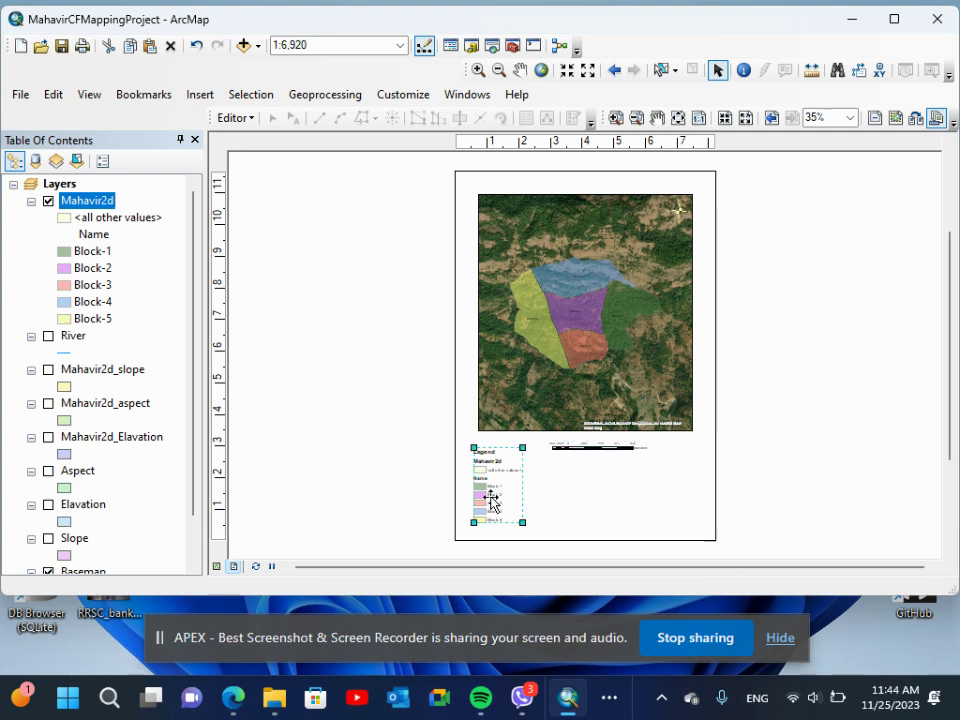
pyautogui.rightClick(491, 500)
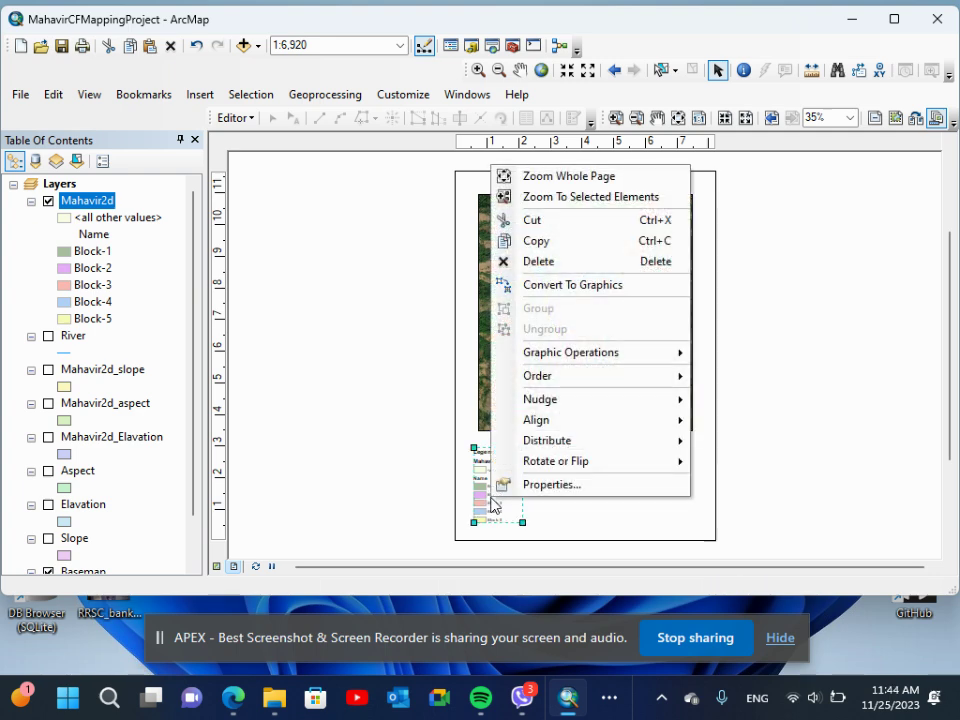
pyautogui.click(575, 197)
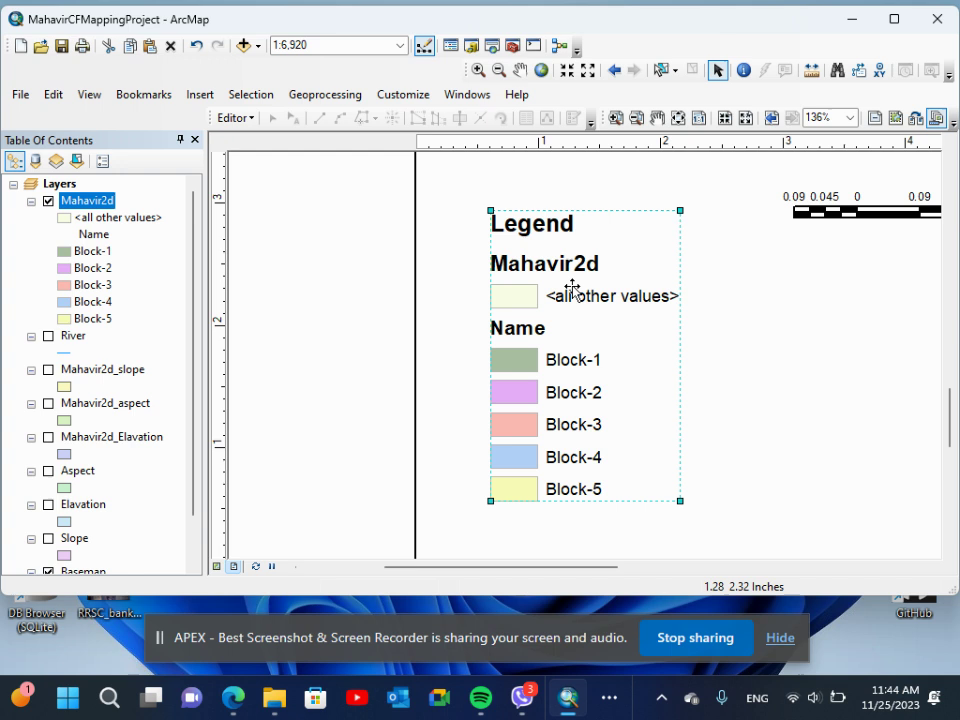
pyautogui.doubleClick(85, 207)
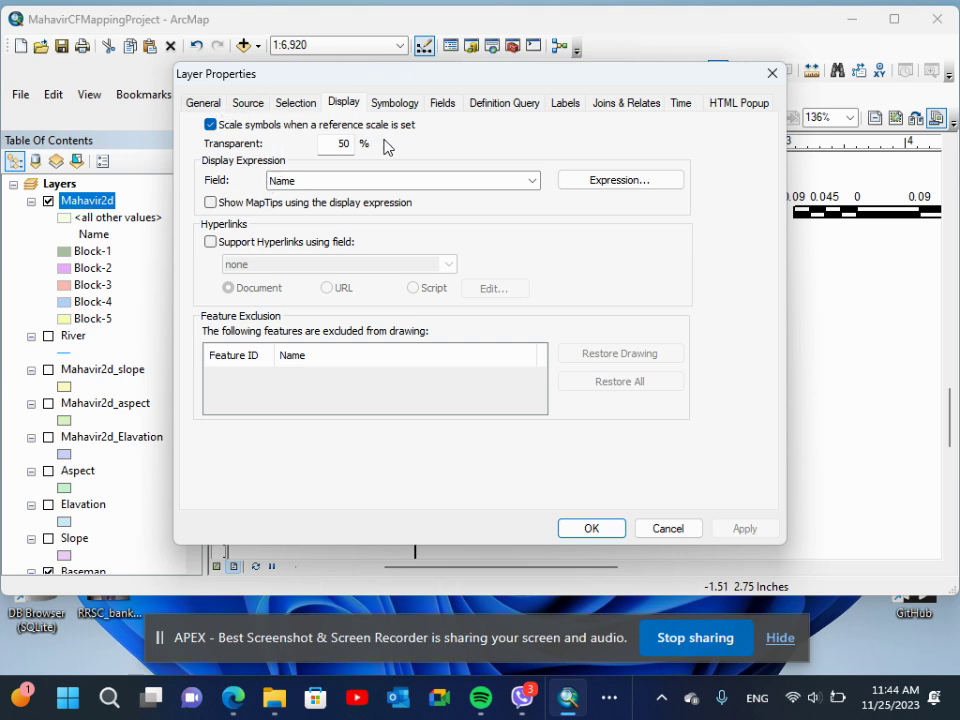
pyautogui.click(396, 104)
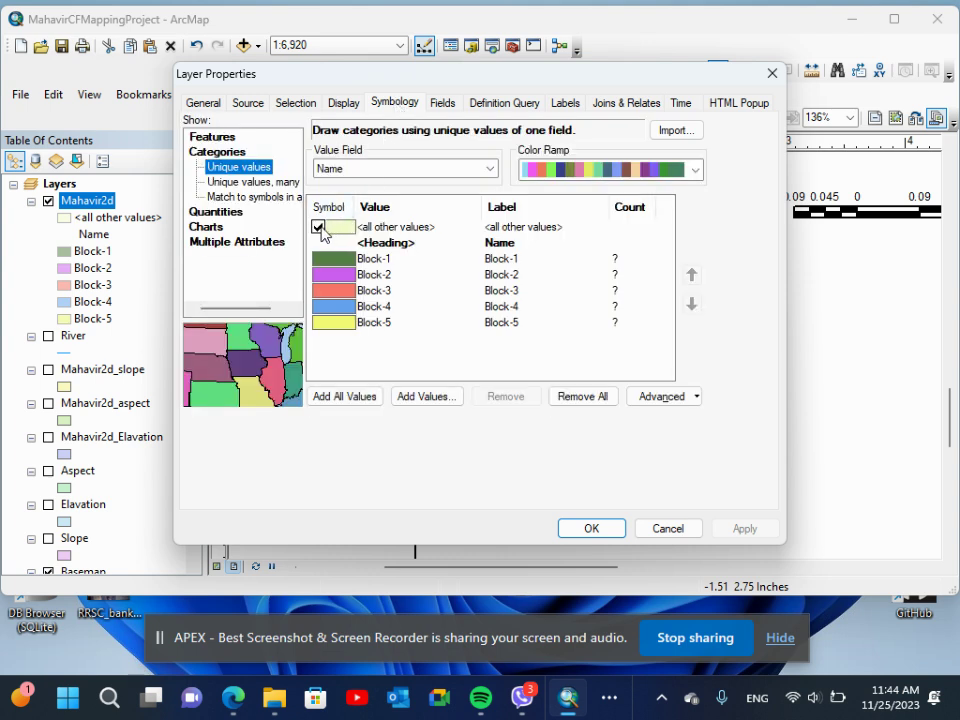
pyautogui.click(318, 227)
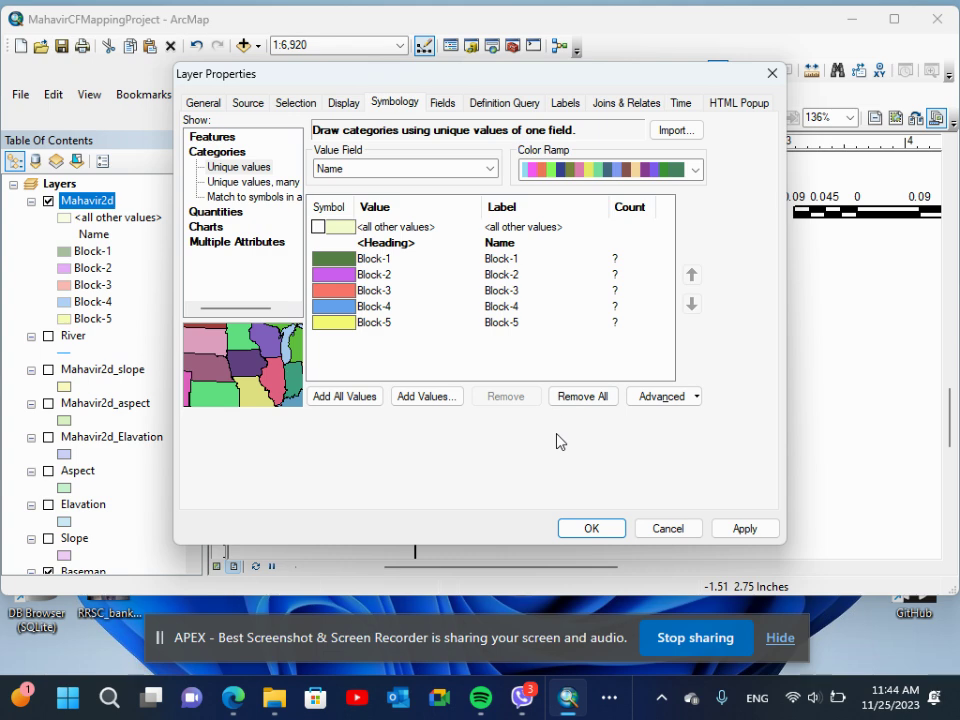
pyautogui.click(594, 534)
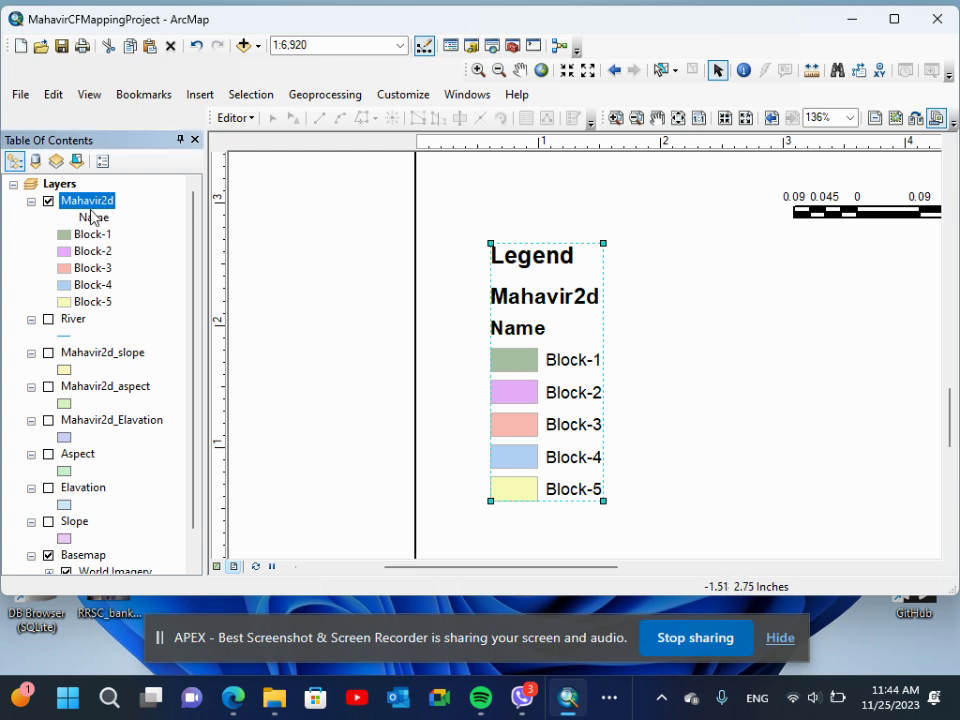
# - Rename the Mahavir2d layer as Mahavir CF
pyautogui.click(86, 203)
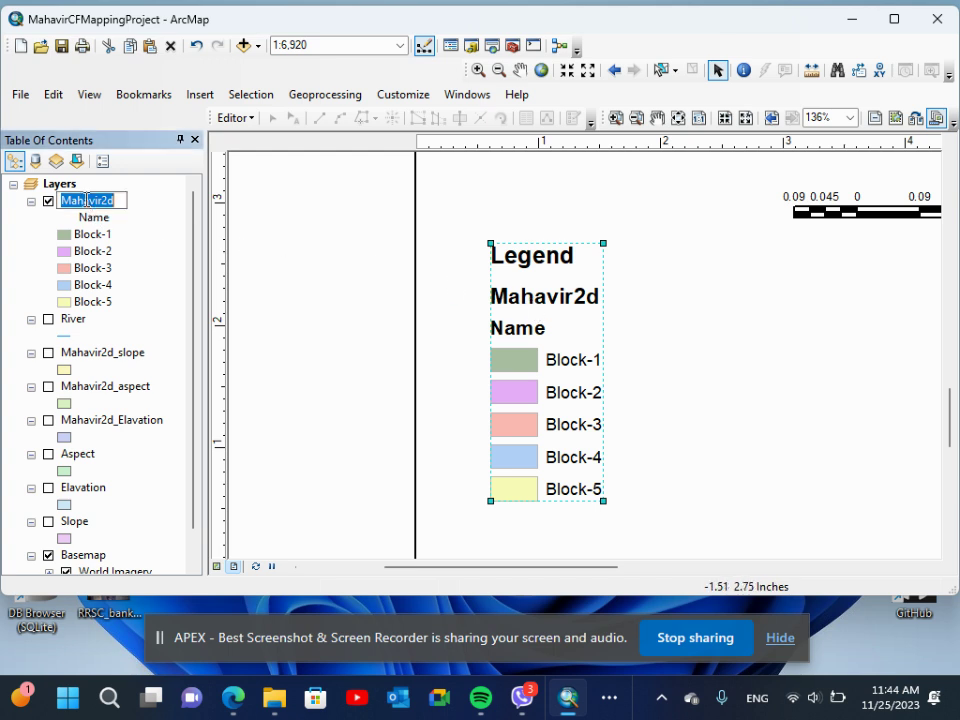
pyautogui.write('M')
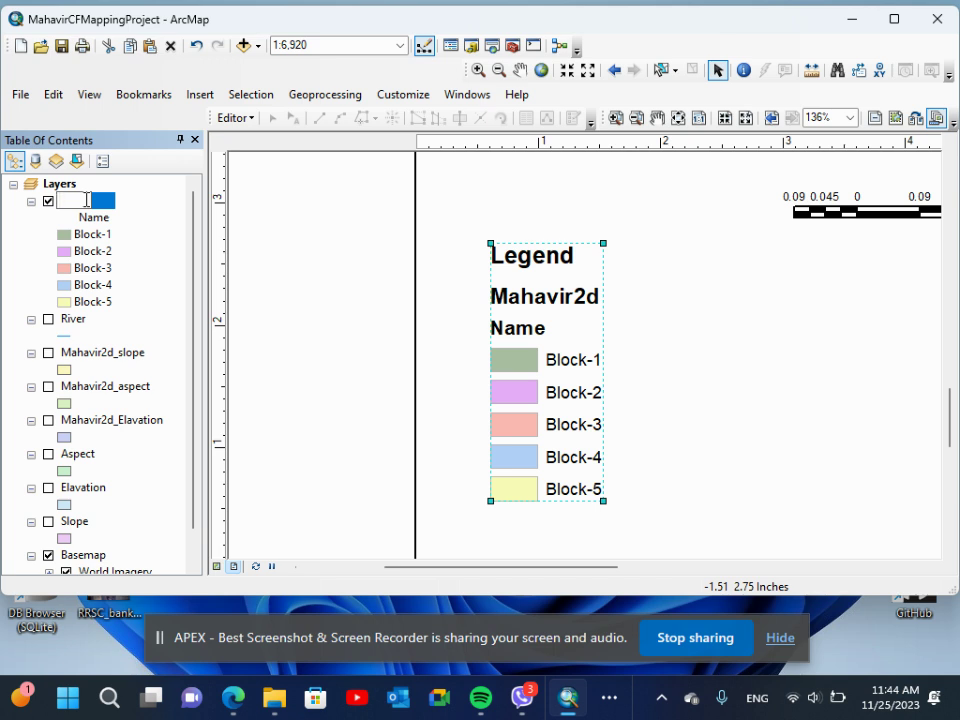
pyautogui.write('Mahavir')
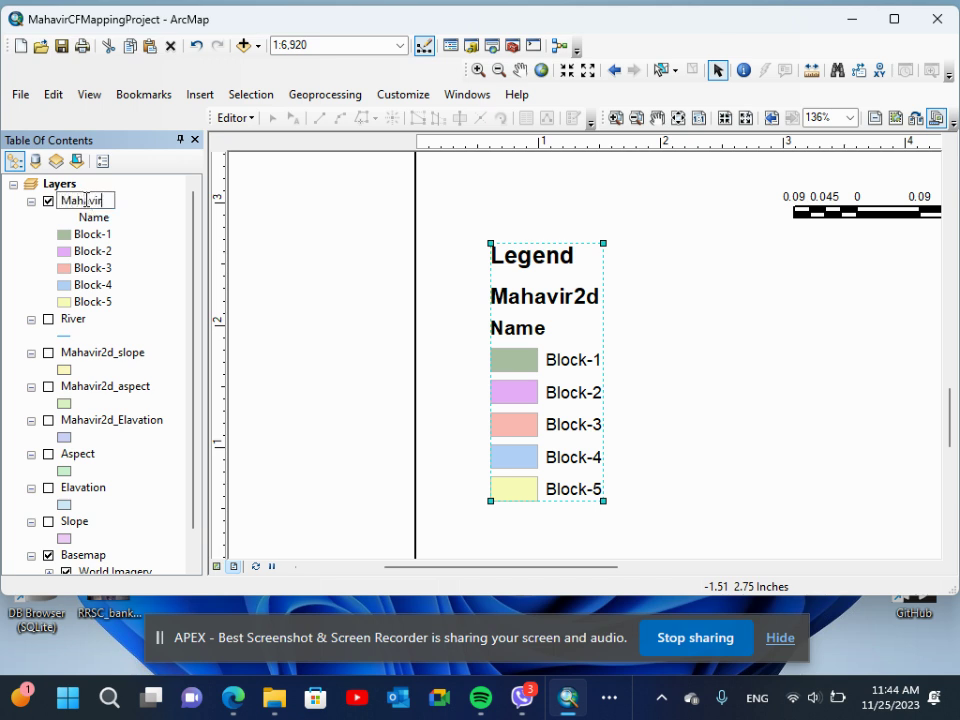
pyautogui.write(' CF')
pyautogui.press('Return')
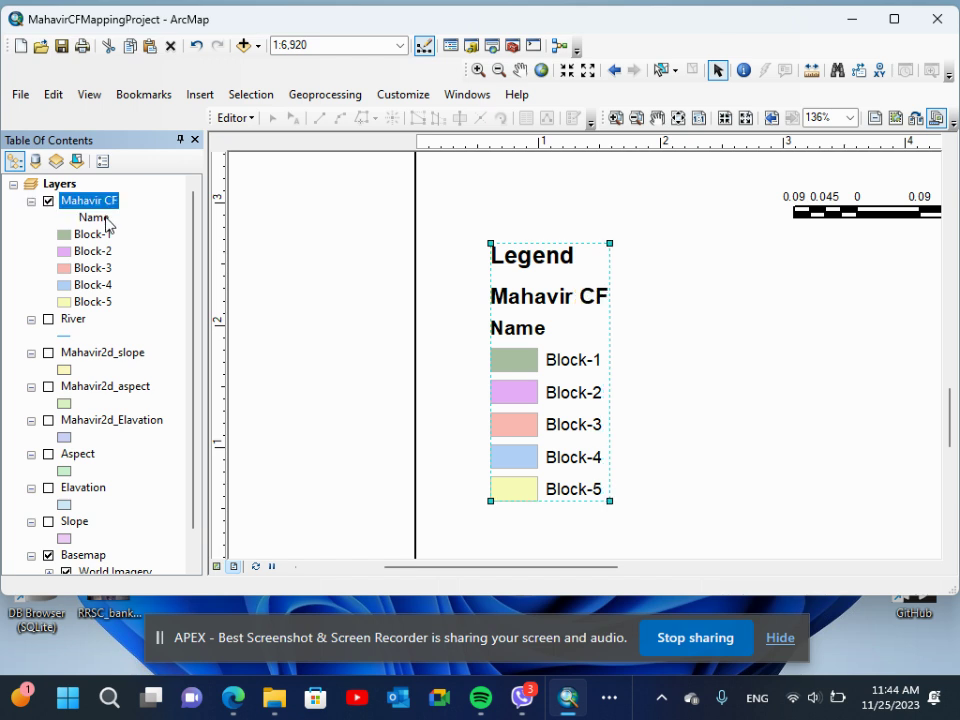
# - Rename the Name heading above the Mahavir CF block classes as Description
pyautogui.click(94, 220)
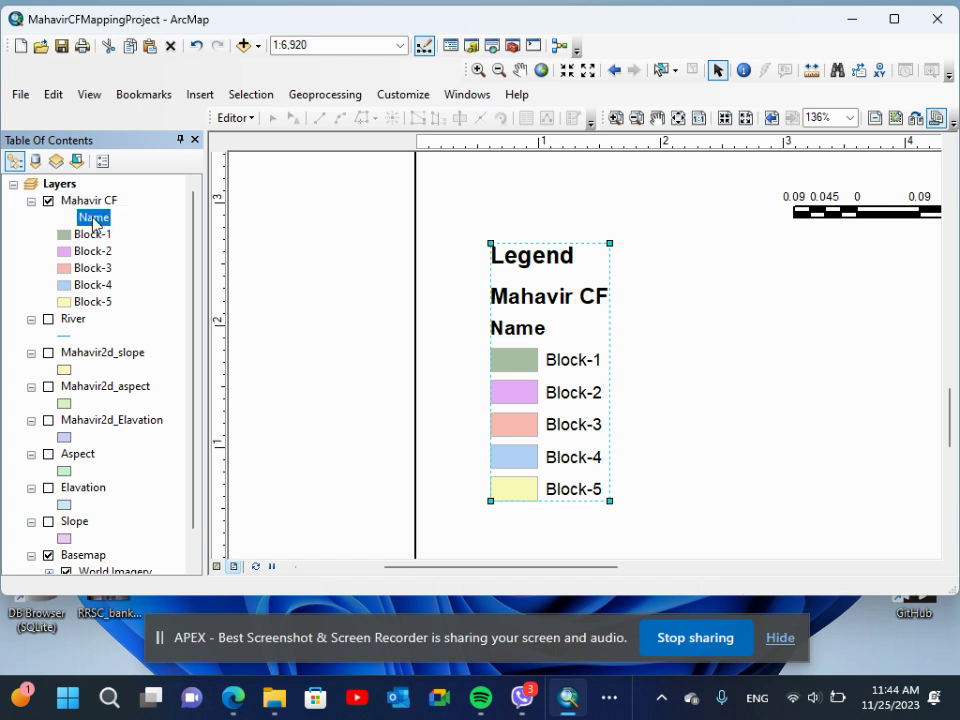
pyautogui.click(94, 220)
pyautogui.write('De')
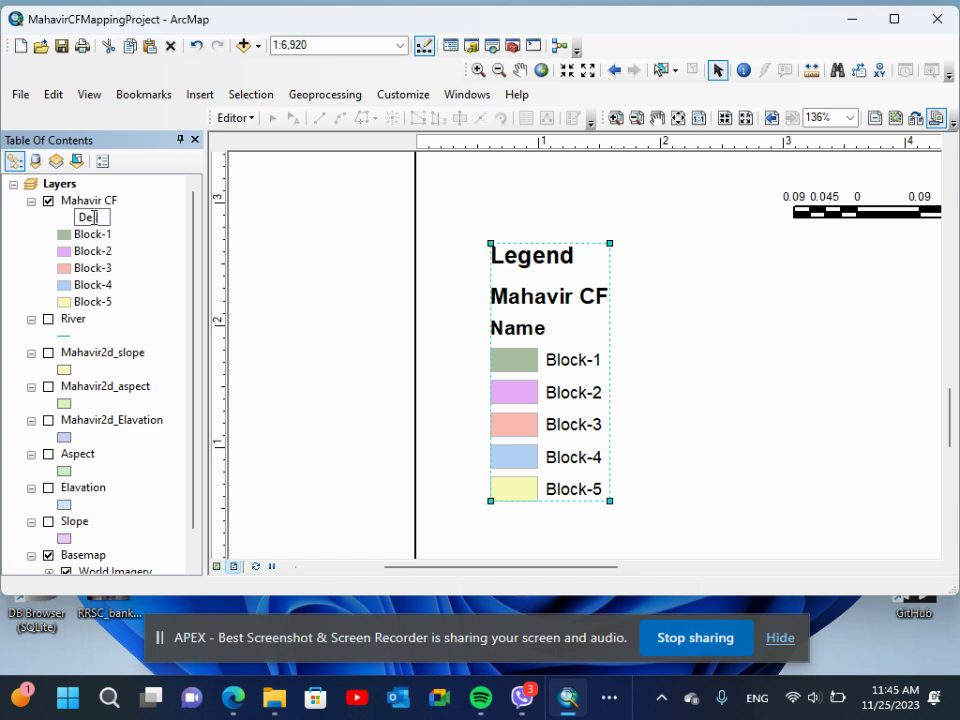
pyautogui.write('scription')
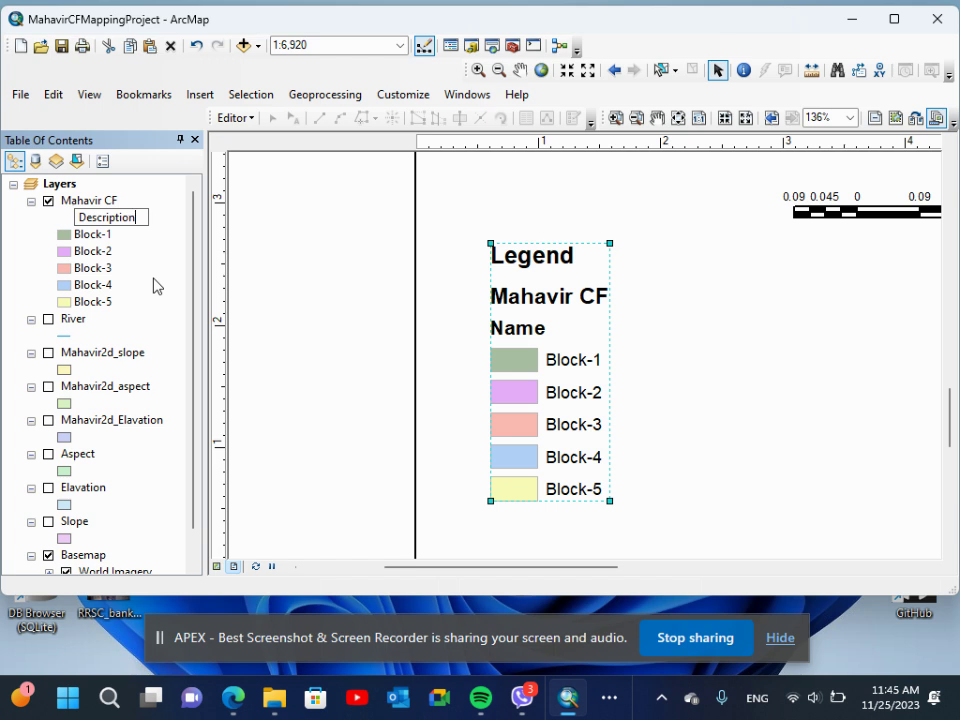
pyautogui.press('Return')
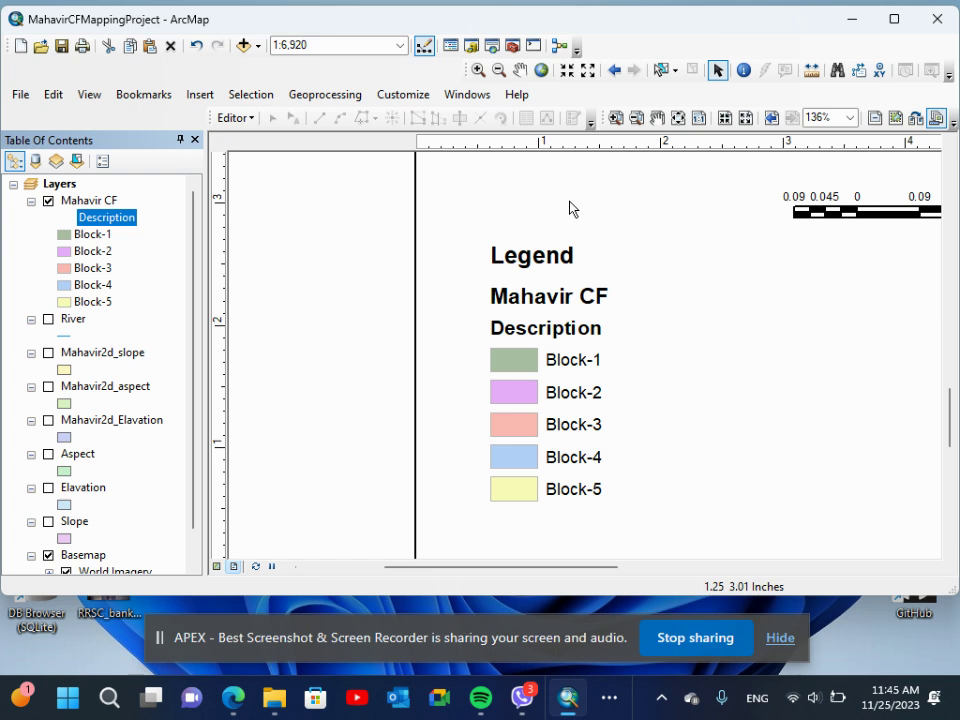
# - Shift the scale bar about 1 inch to the left, keeping it just below the data frame
pyautogui.click(680, 120)
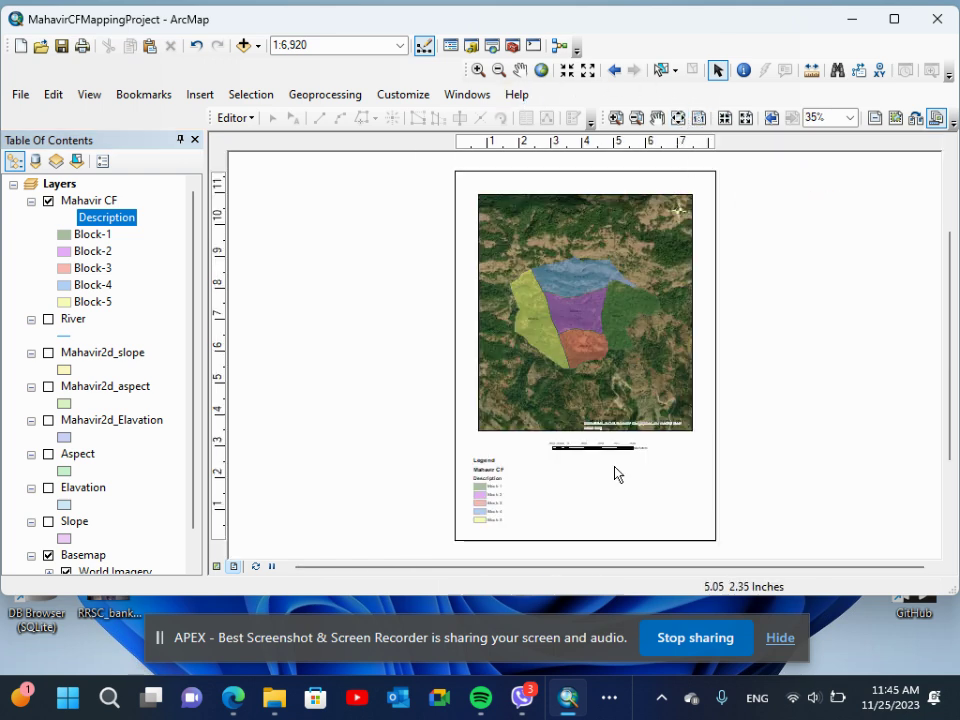
pyautogui.click(600, 446)
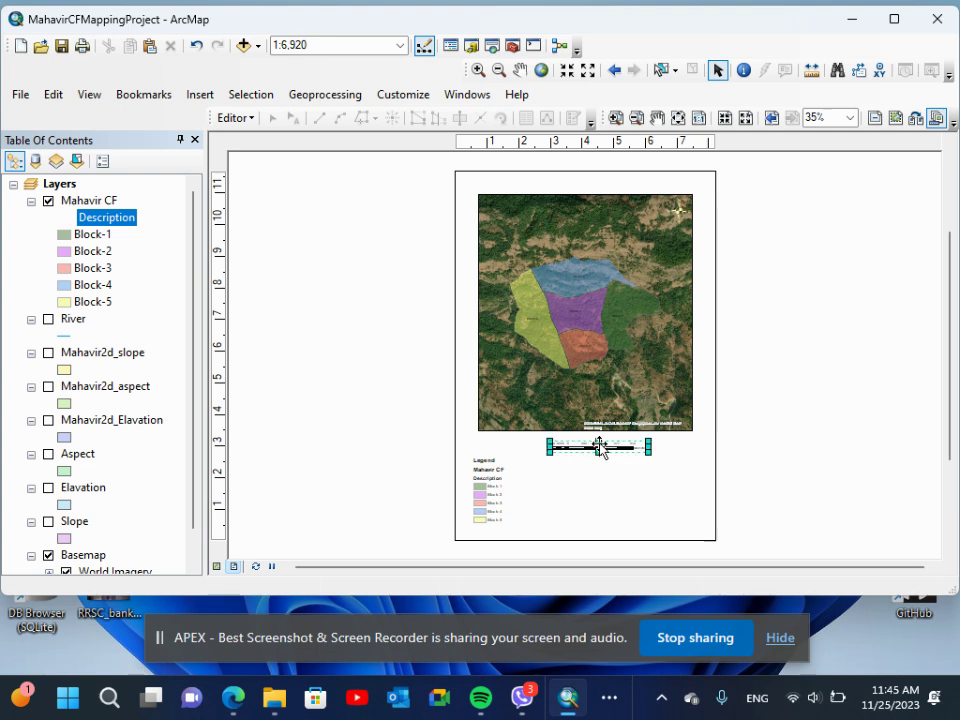
pyautogui.moveTo(600, 446); pyautogui.dragTo(566, 447)
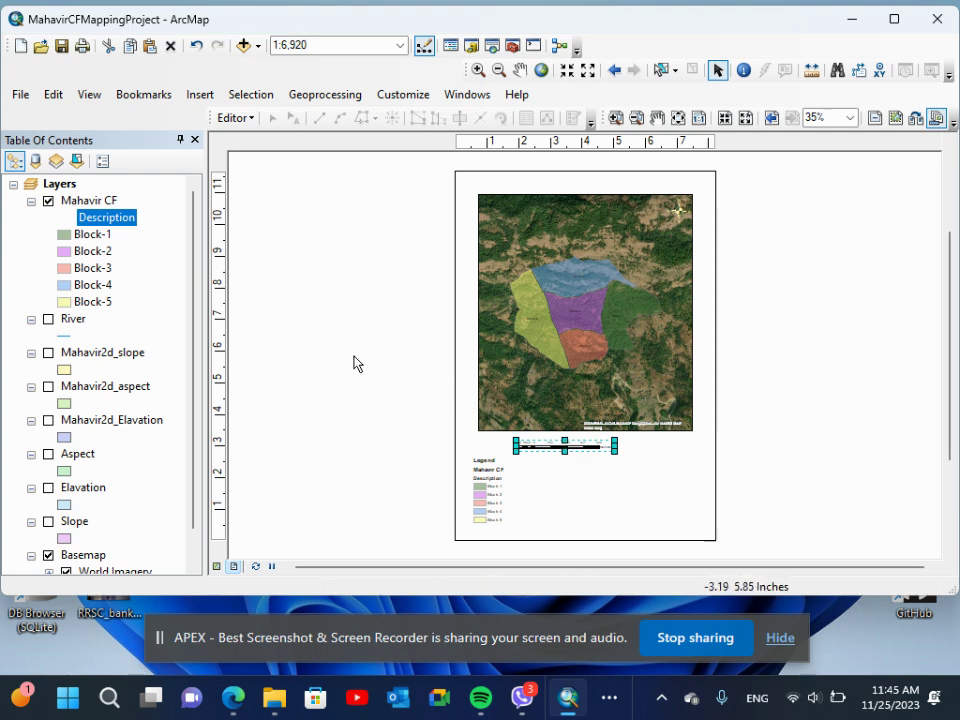
# - Add a measured grid to the Layers data frame with grid and labels at 200 m X and Y intervals, stored as a fixed grid
pyautogui.click(57, 187)
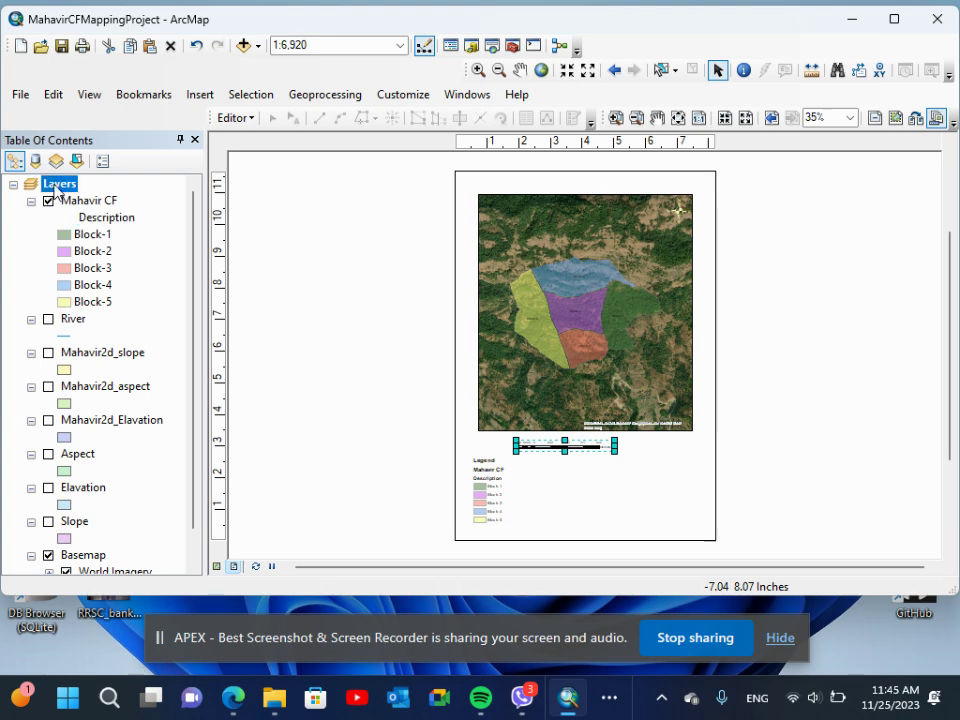
pyautogui.rightClick(57, 187)
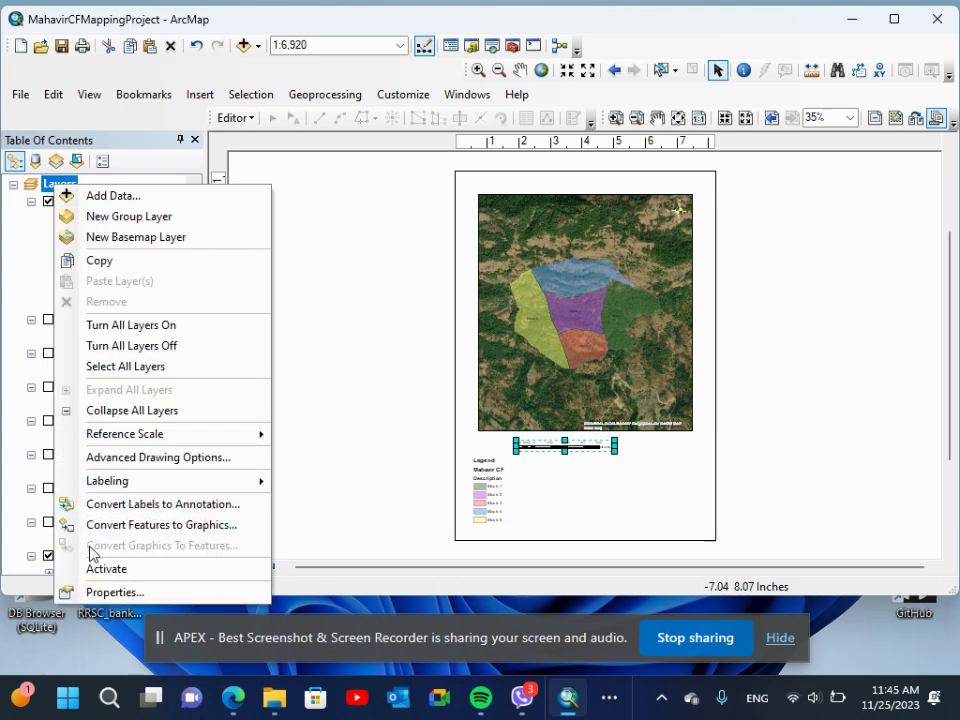
pyautogui.click(113, 593)
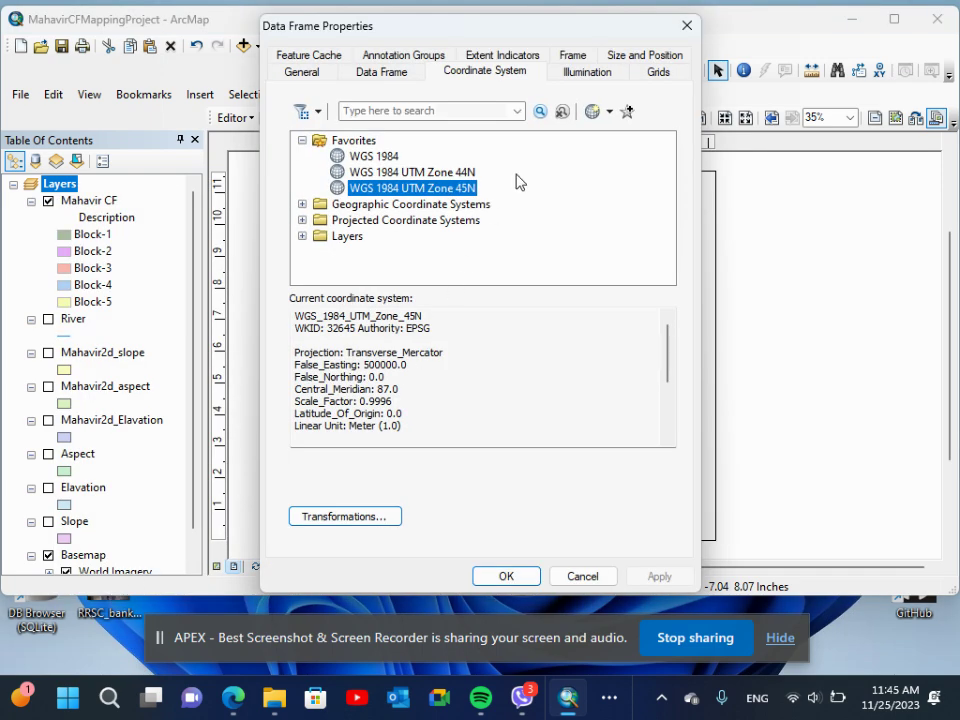
pyautogui.click(658, 72)
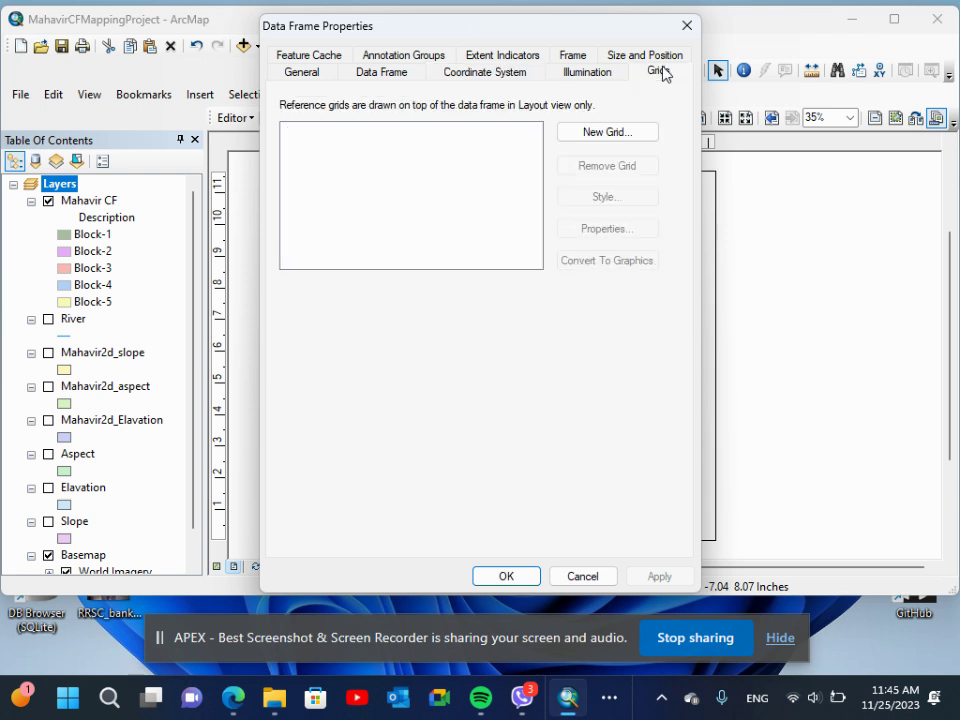
pyautogui.click(609, 134)
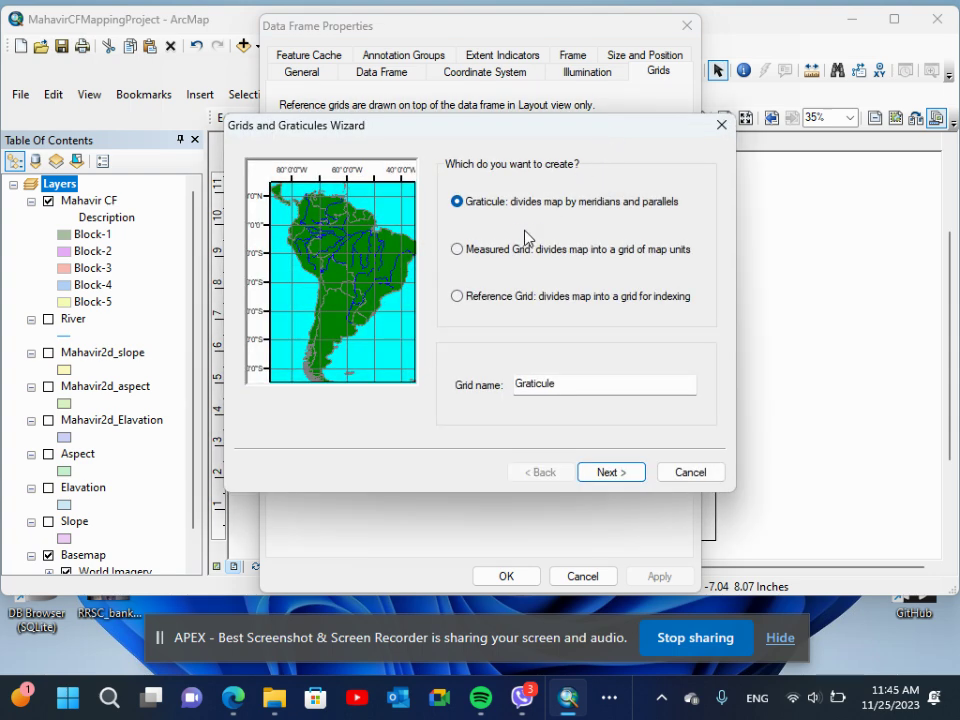
pyautogui.click(510, 252)
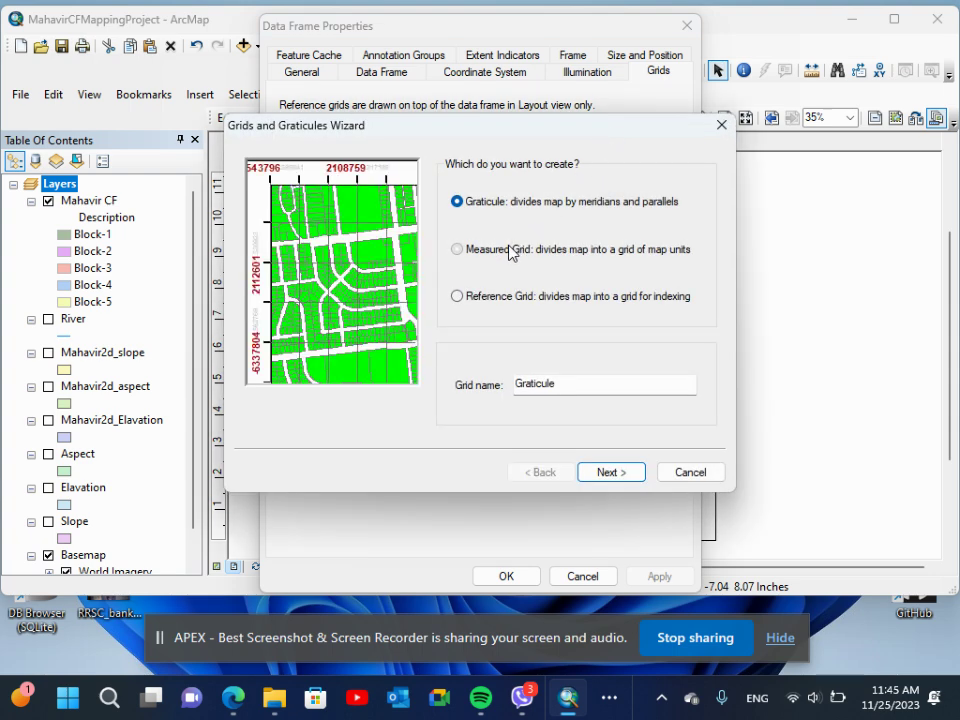
pyautogui.click(608, 472)
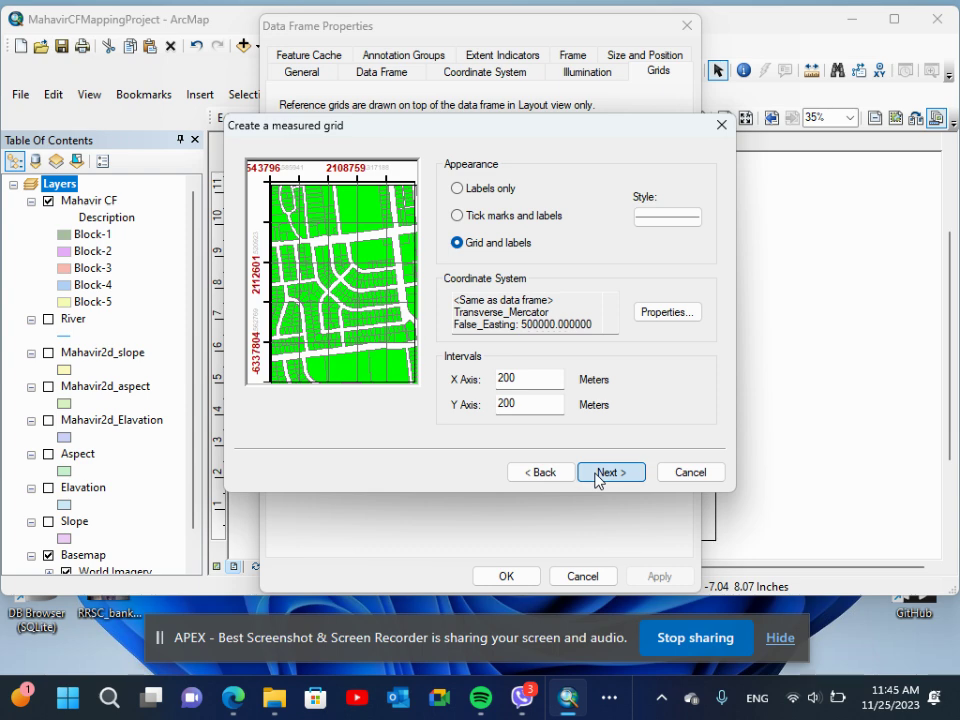
pyautogui.click(597, 476)
pyautogui.click(597, 477)
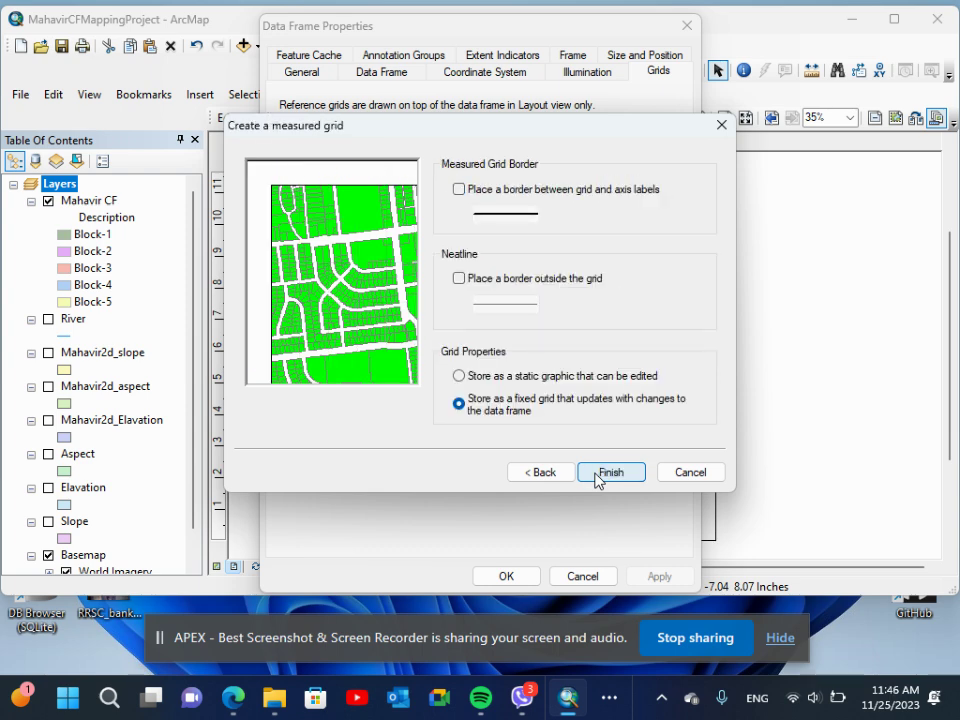
pyautogui.click(597, 477)
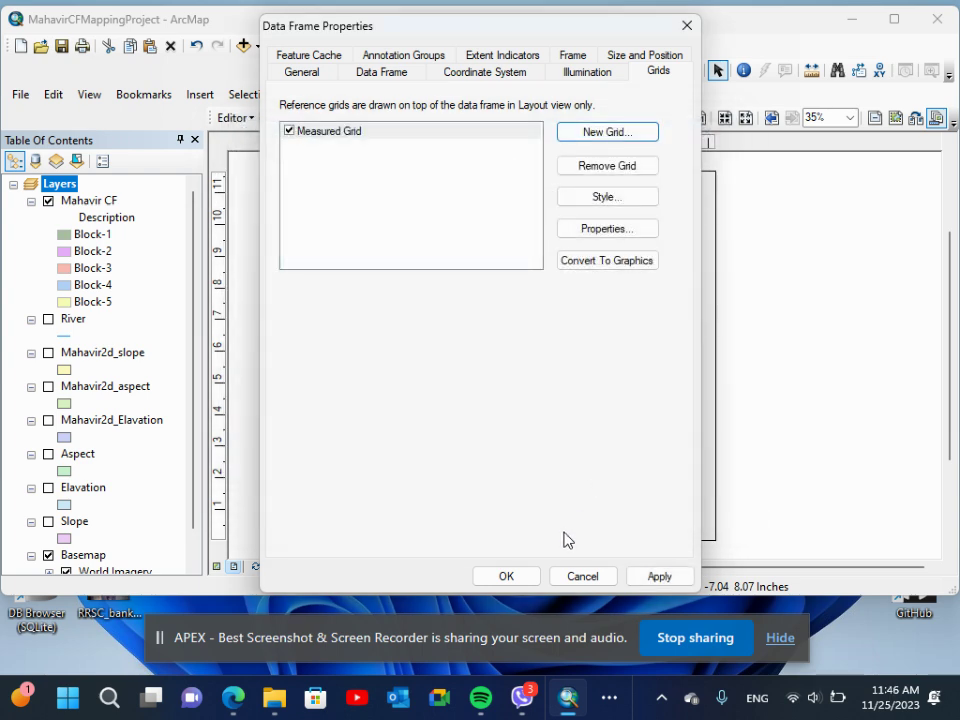
pyautogui.click(506, 577)
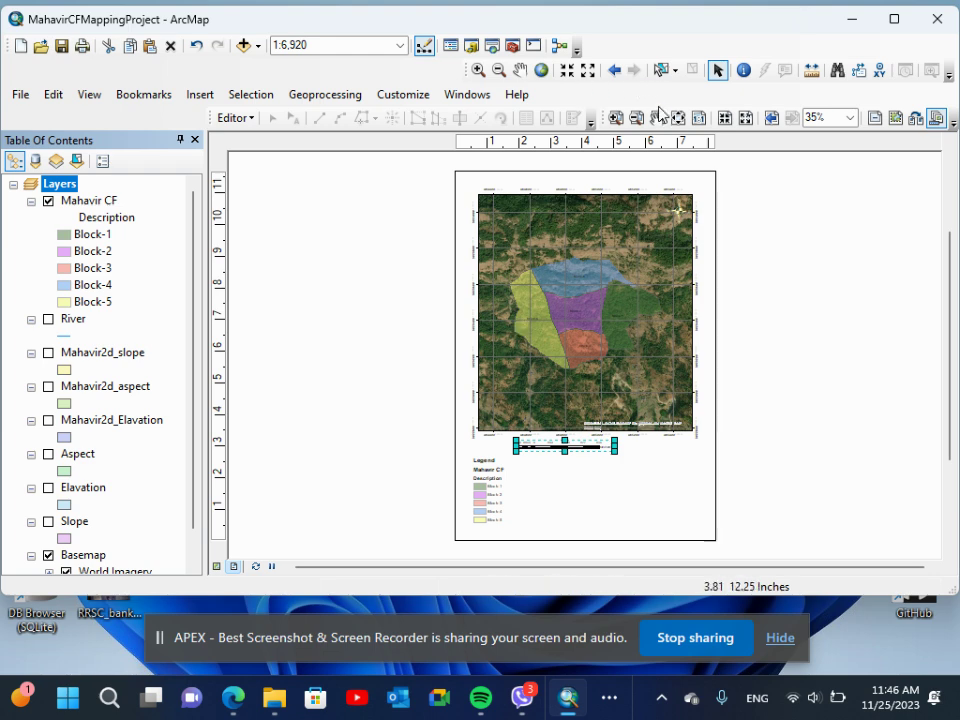
# - Set the measured grid's line display to Do not show lines or ticks
pyautogui.click(698, 119)
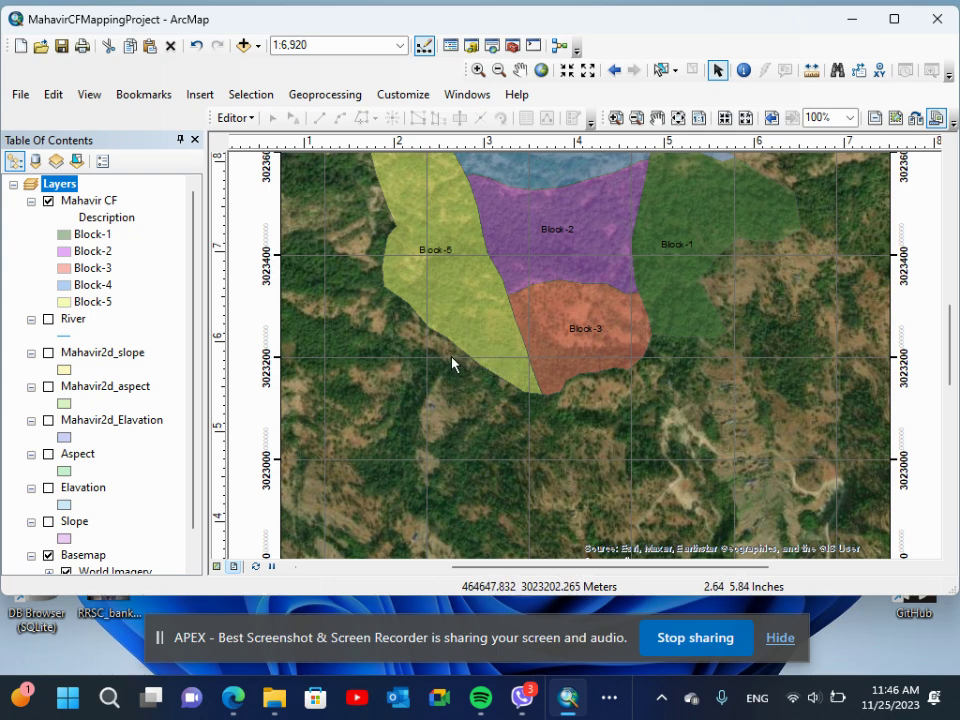
pyautogui.rightClick(64, 190)
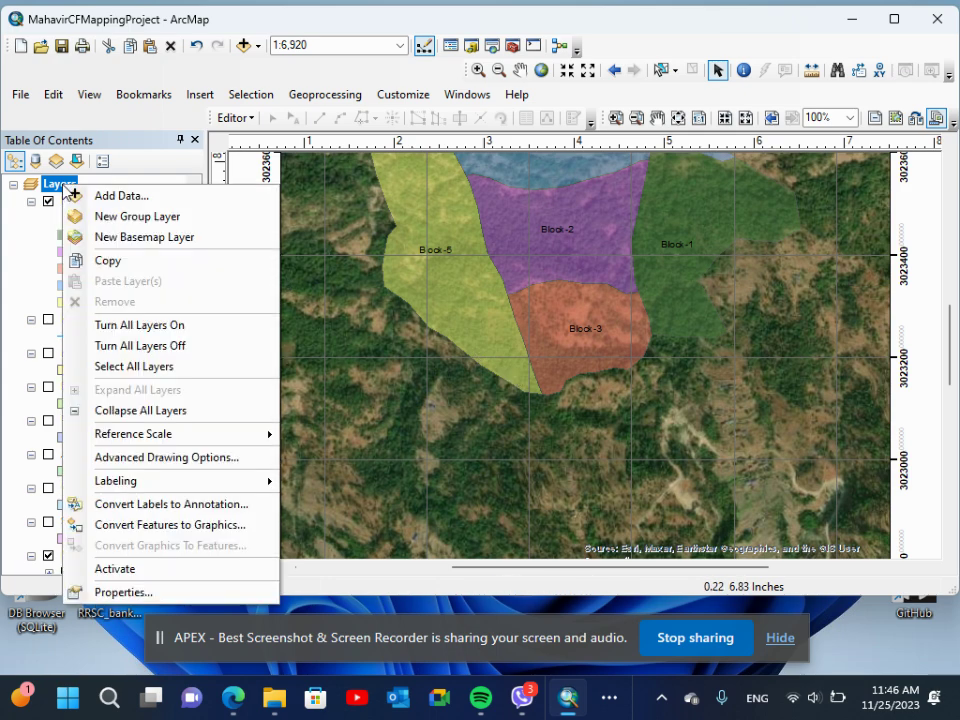
pyautogui.click(137, 593)
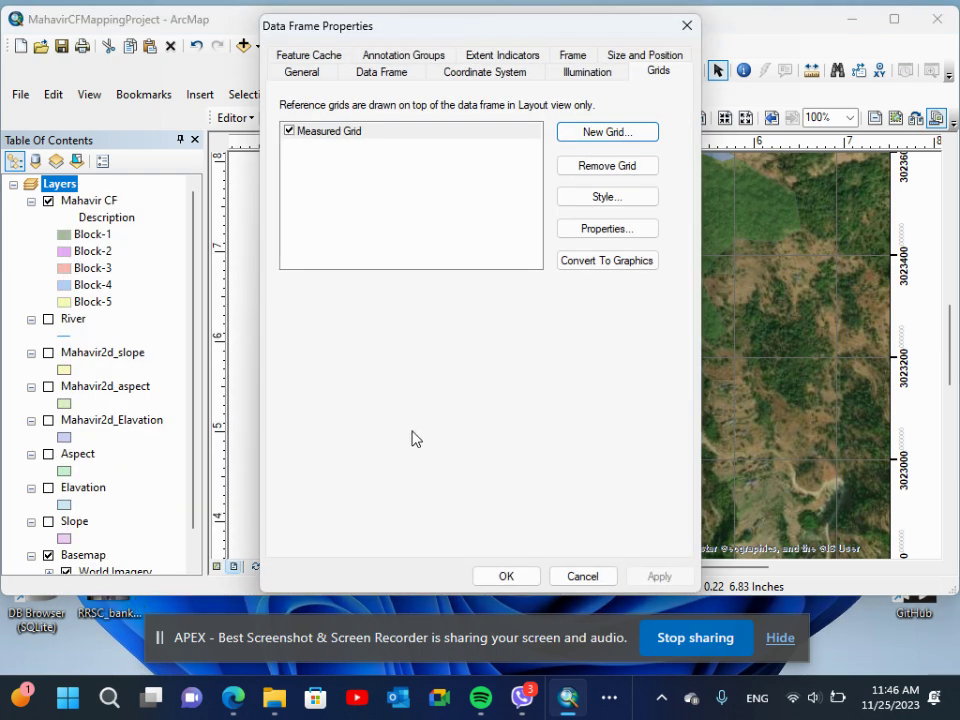
pyautogui.click(614, 229)
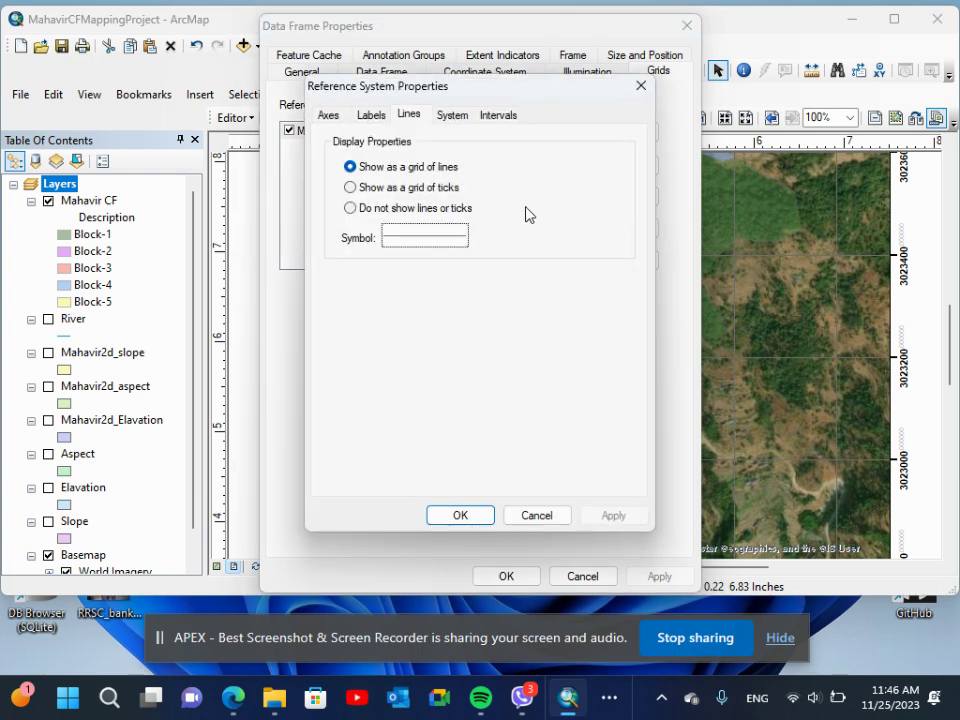
pyautogui.click(378, 212)
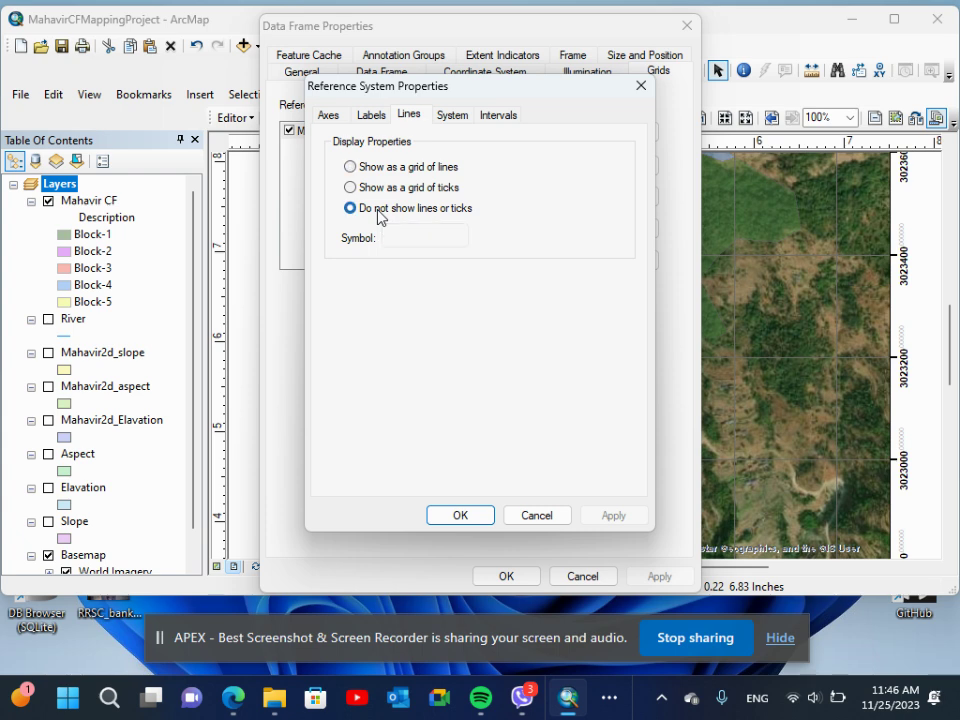
# - Set the measured grid labels' number format to 0 decimal places and apply the grid changes to the data frame
pyautogui.click(370, 118)
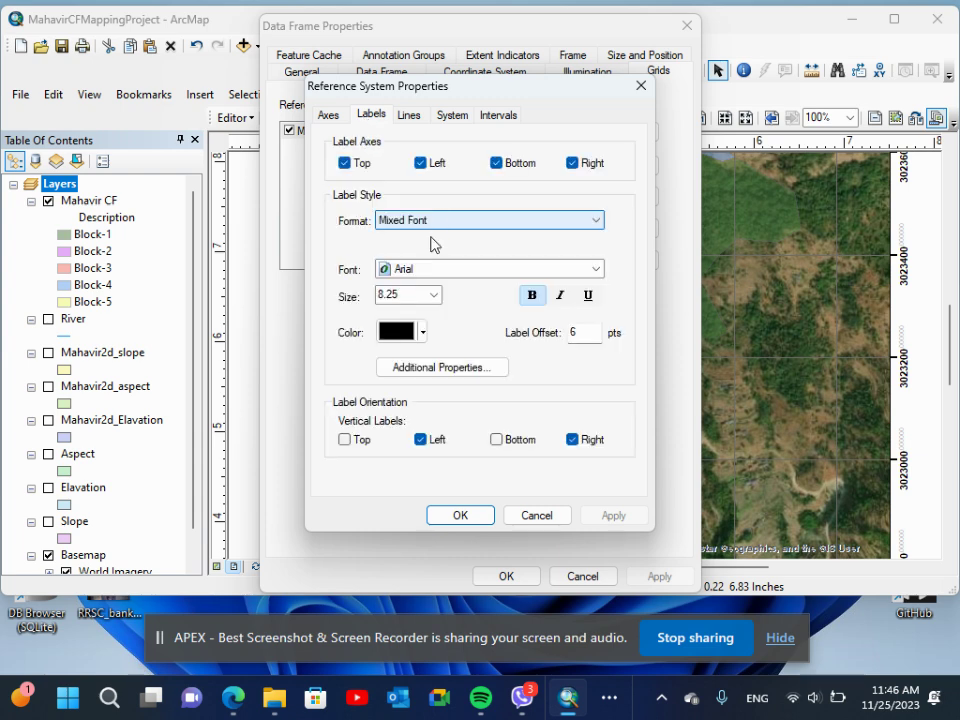
pyautogui.click(441, 368)
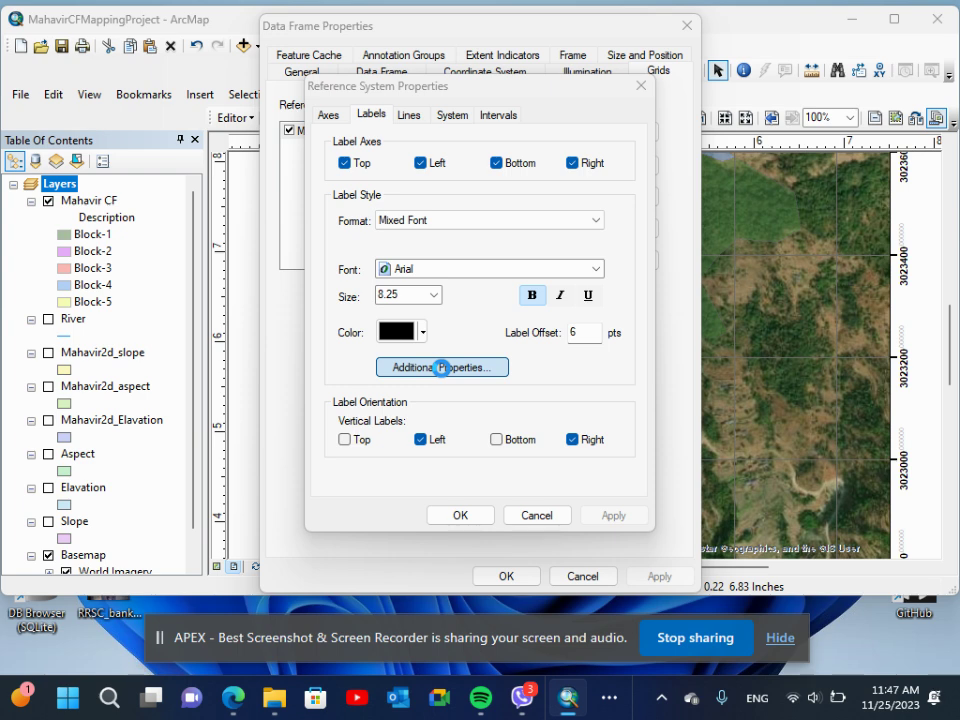
pyautogui.click(441, 368)
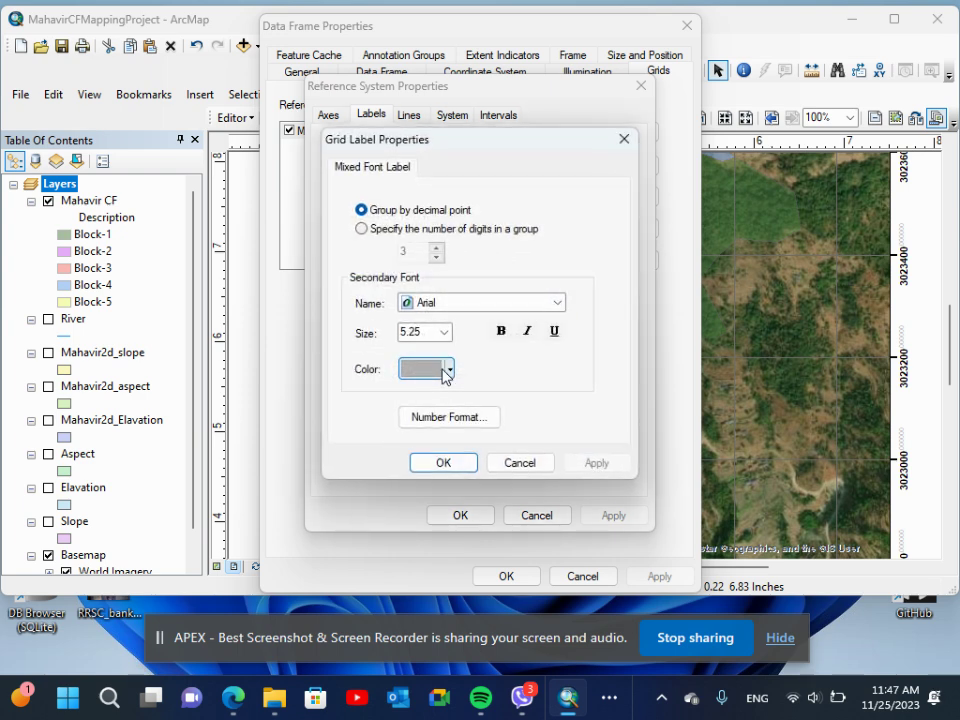
pyautogui.click(463, 420)
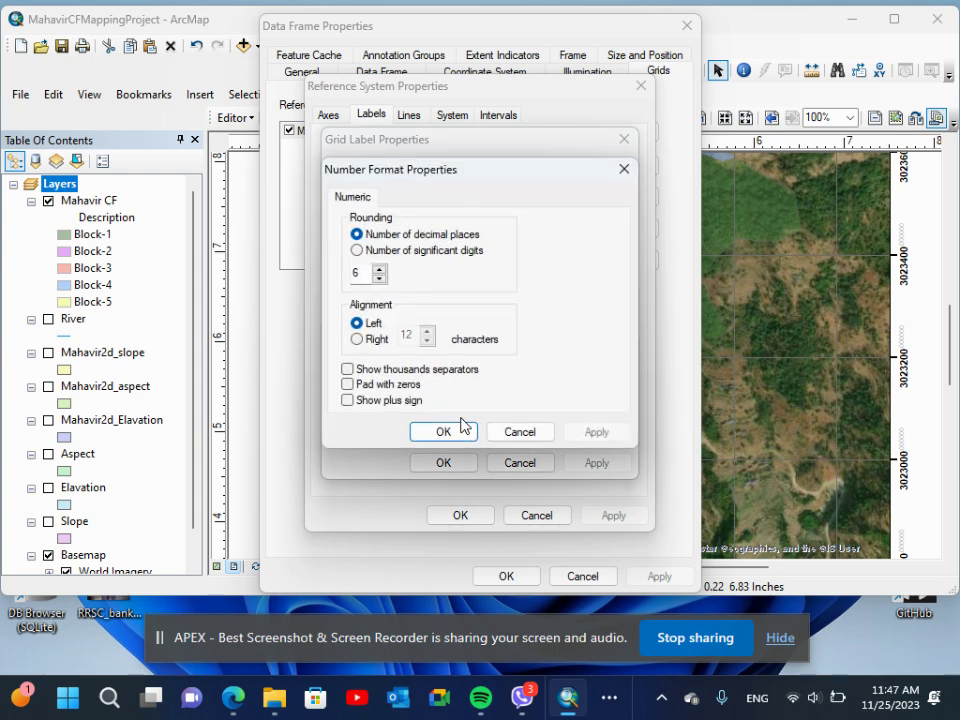
pyautogui.click(379, 279)
pyautogui.click(379, 279)
pyautogui.click(379, 279)
pyautogui.click(379, 279)
pyautogui.click(379, 279)
pyautogui.click(379, 279)
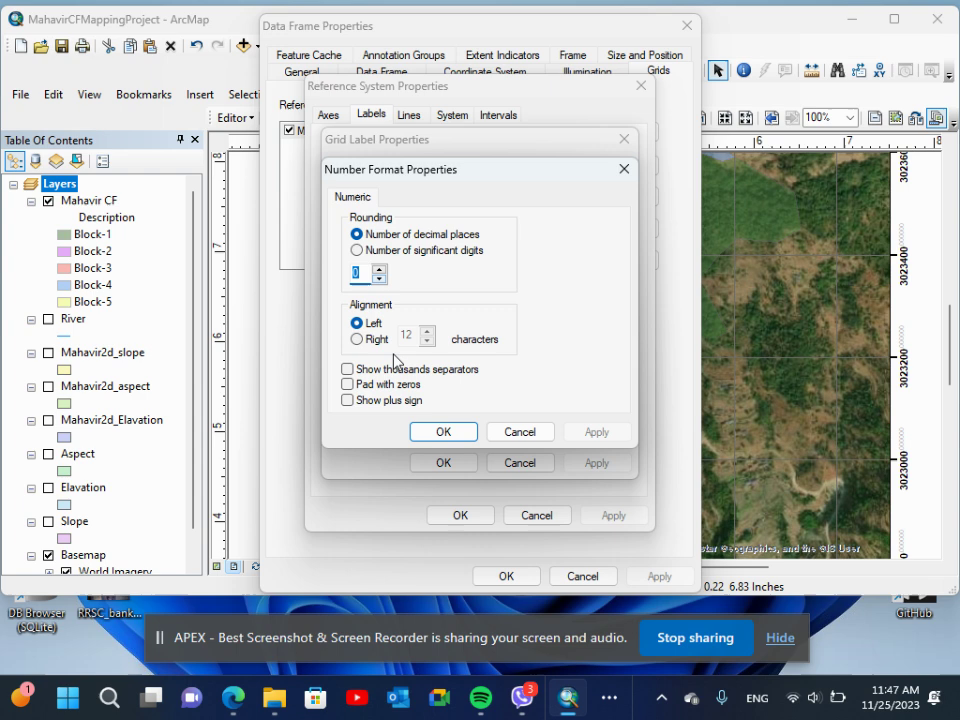
pyautogui.click(448, 436)
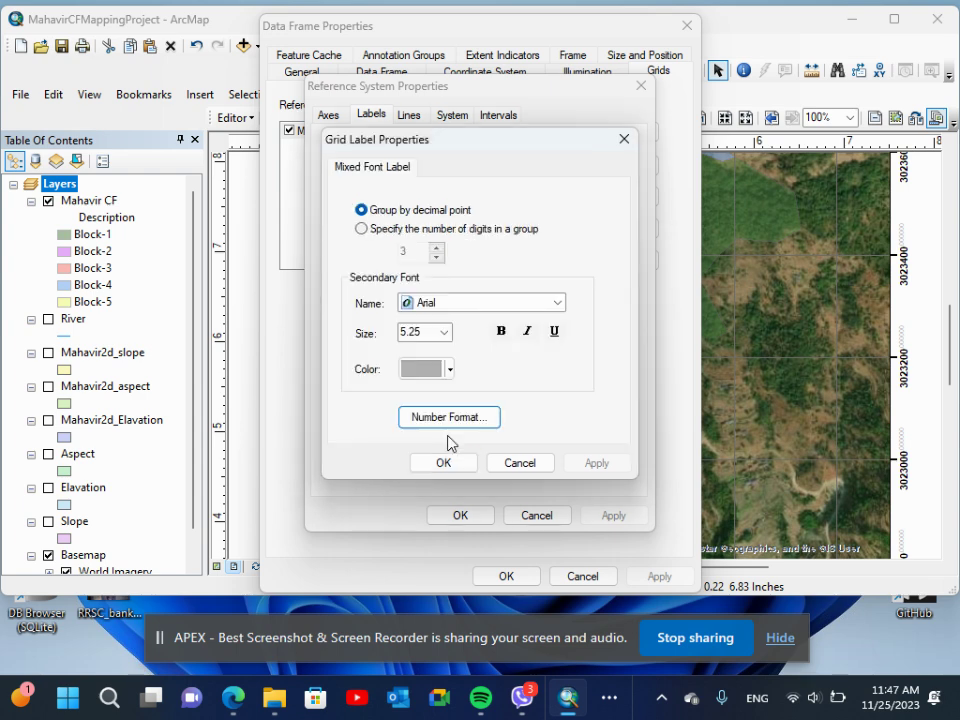
pyautogui.click(448, 462)
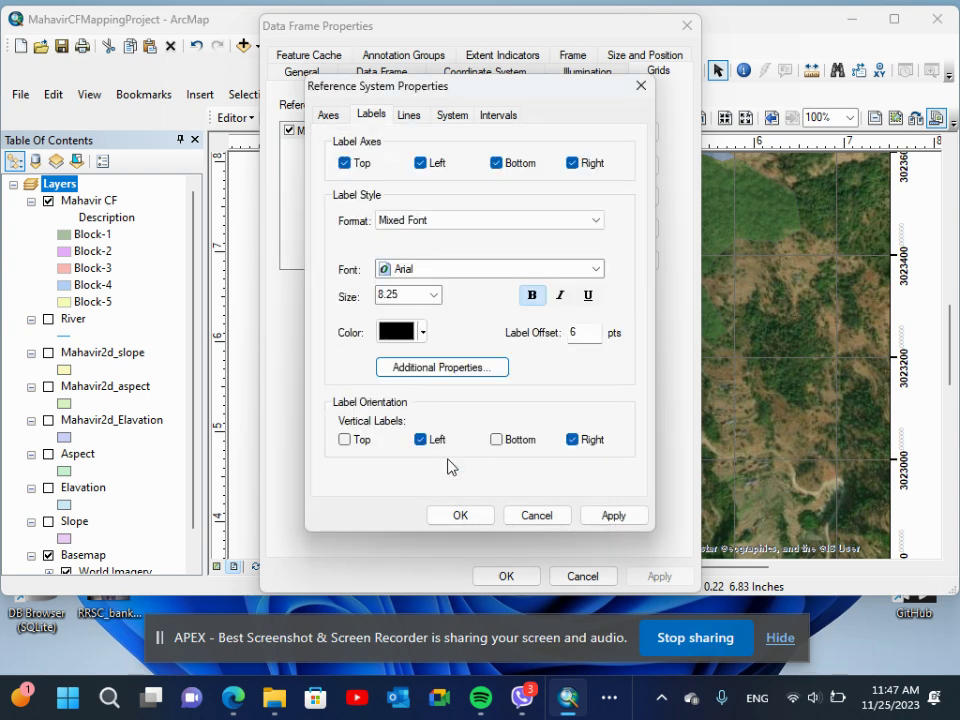
pyautogui.click(456, 519)
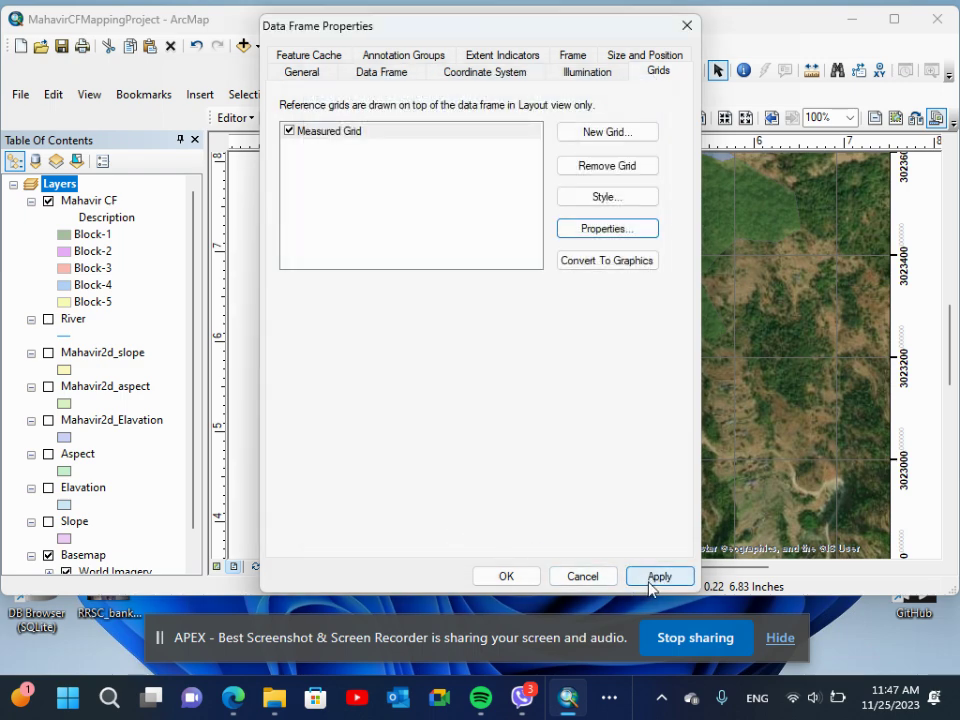
pyautogui.click(505, 576)
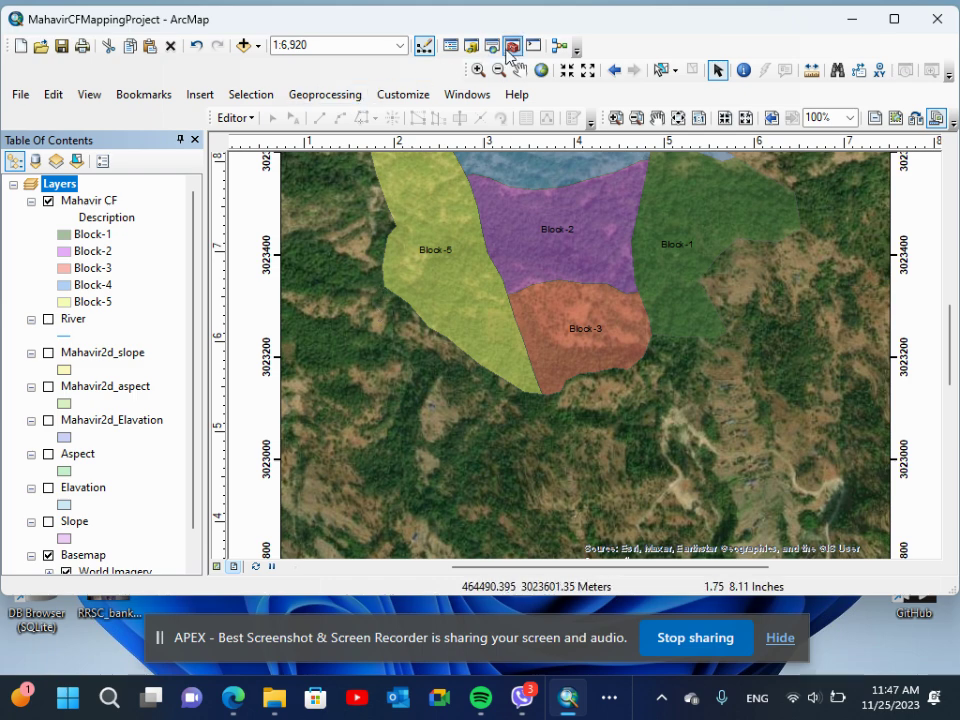
# - Move the scale bar down and to the right, clear of the grid labels and level with the legend's heading
pyautogui.click(678, 118)
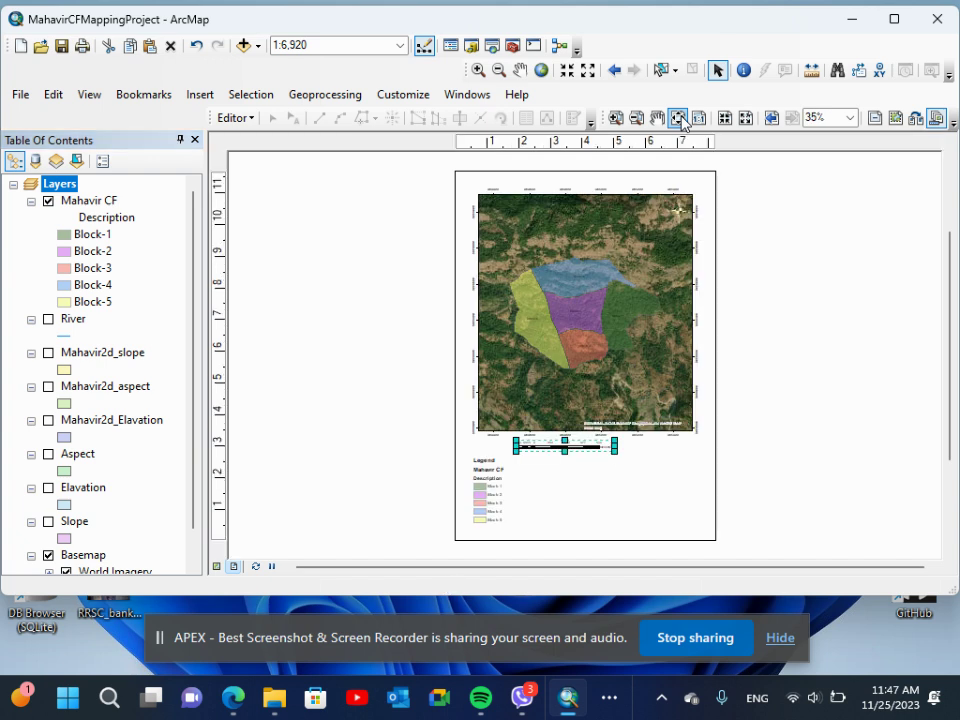
pyautogui.click(364, 261)
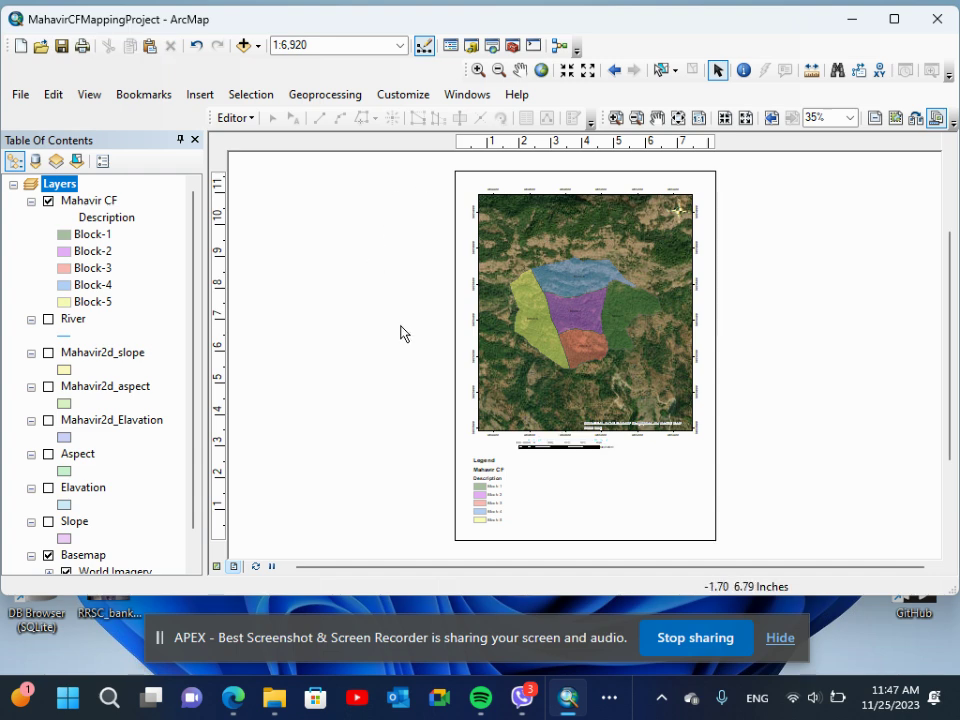
pyautogui.click(537, 445)
pyautogui.moveTo(537, 445); pyautogui.dragTo(585, 465)
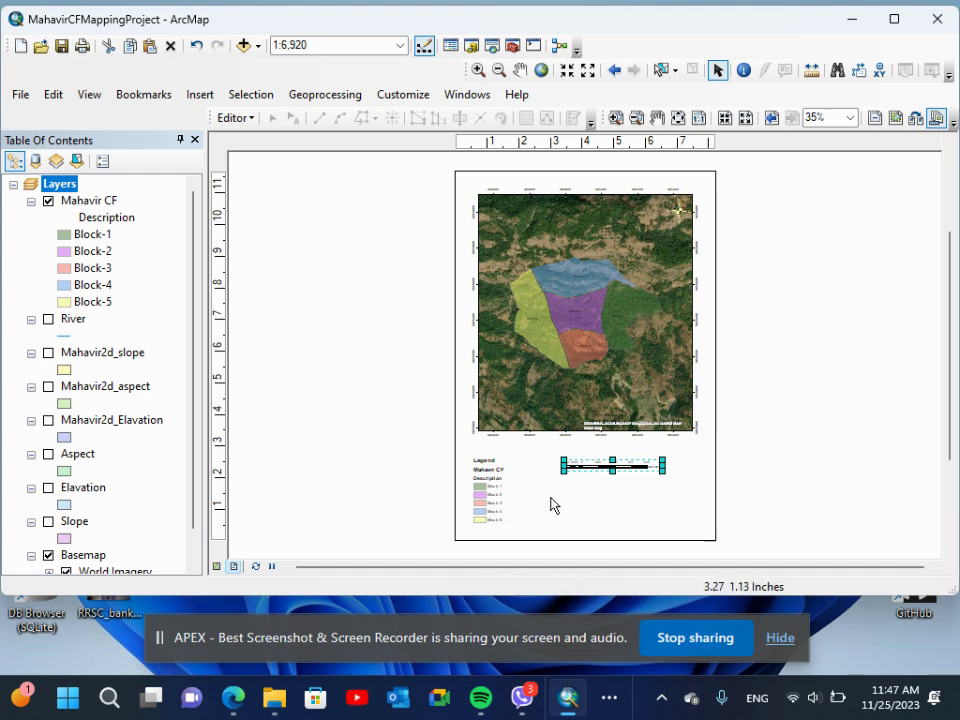
# - Insert the map title "Mahavir Community Forest, Chisankhugadhi Palika" and place it in the page margin above the map frame
pyautogui.click(201, 100)
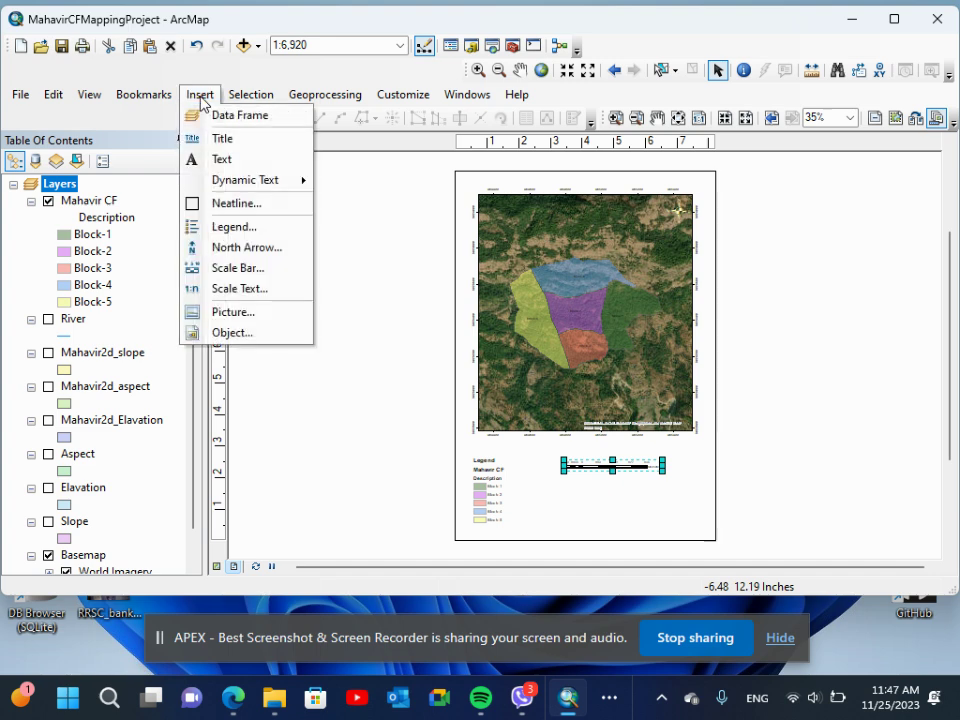
pyautogui.click(222, 143)
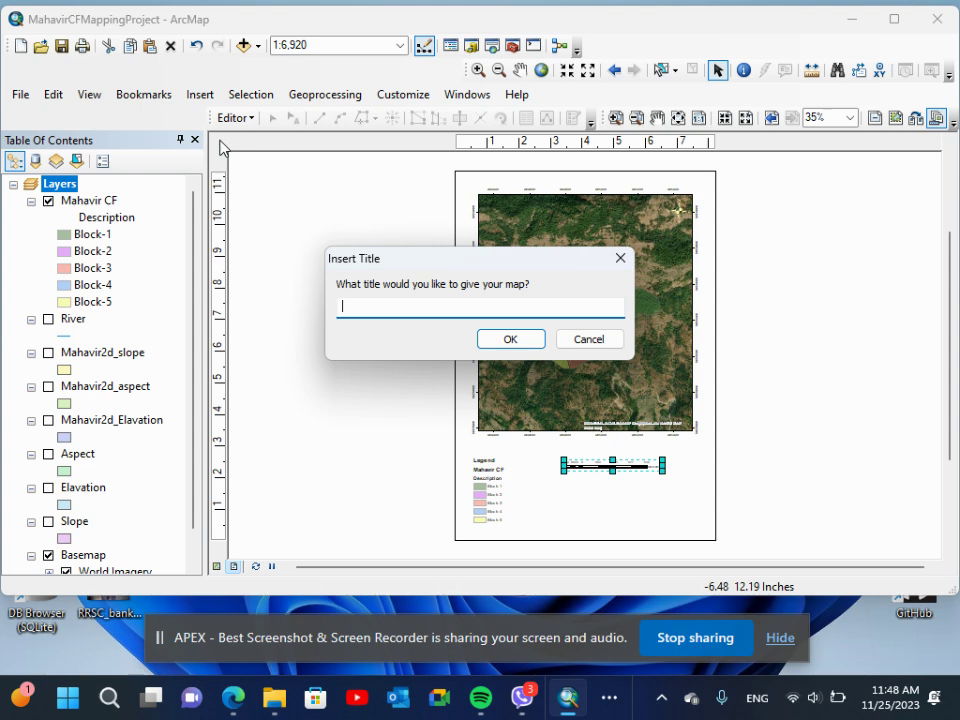
pyautogui.write('Mahavir Communit')
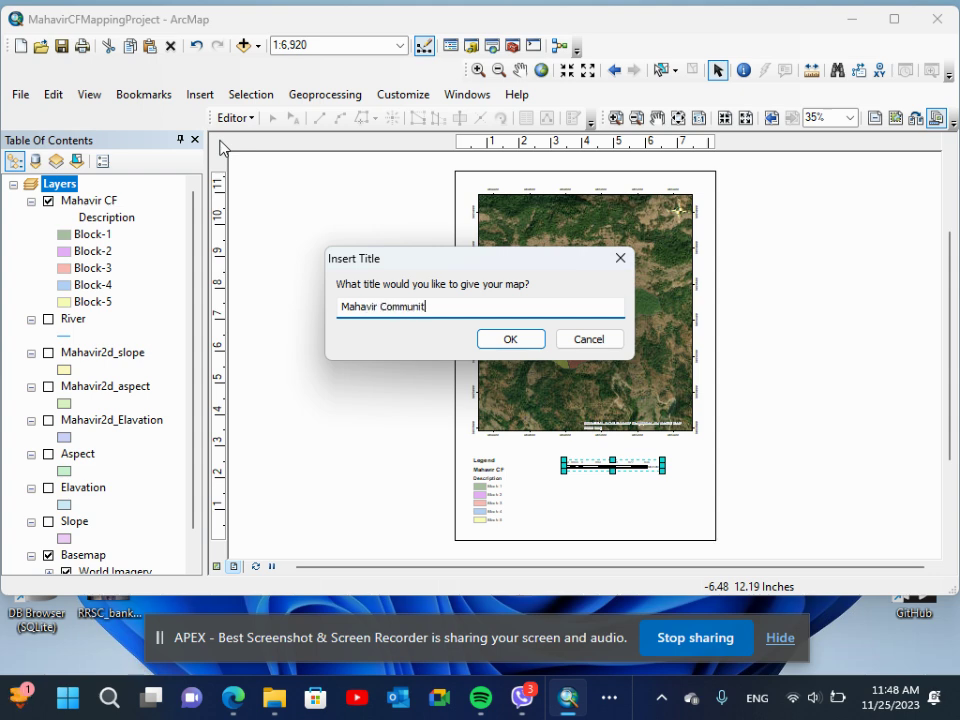
pyautogui.write('y Forest, Chisankhugadhi Palika')
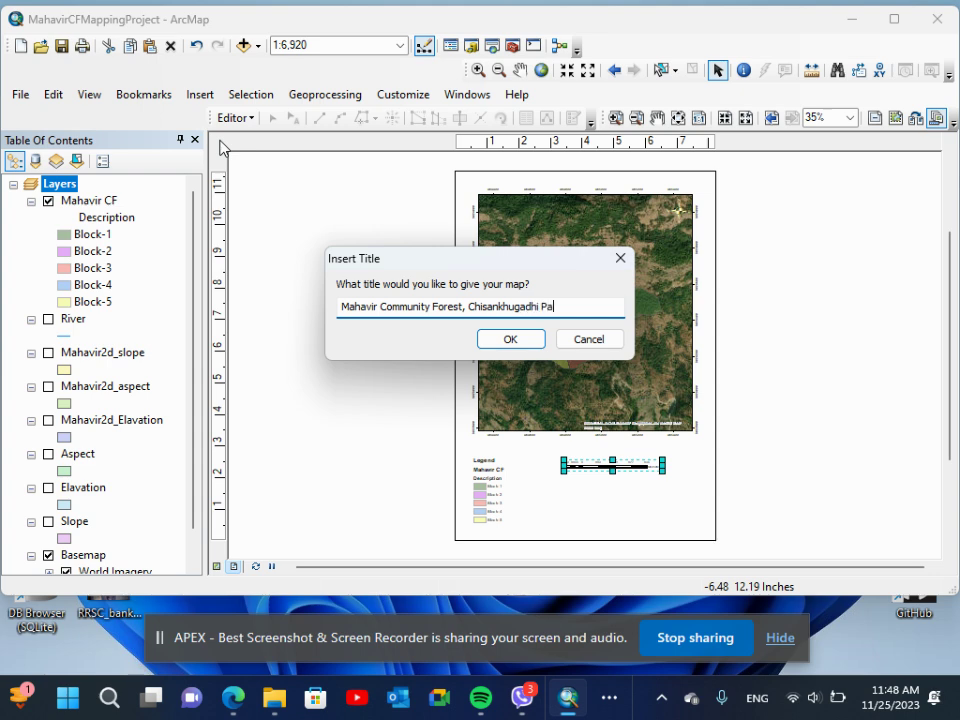
pyautogui.click(505, 339)
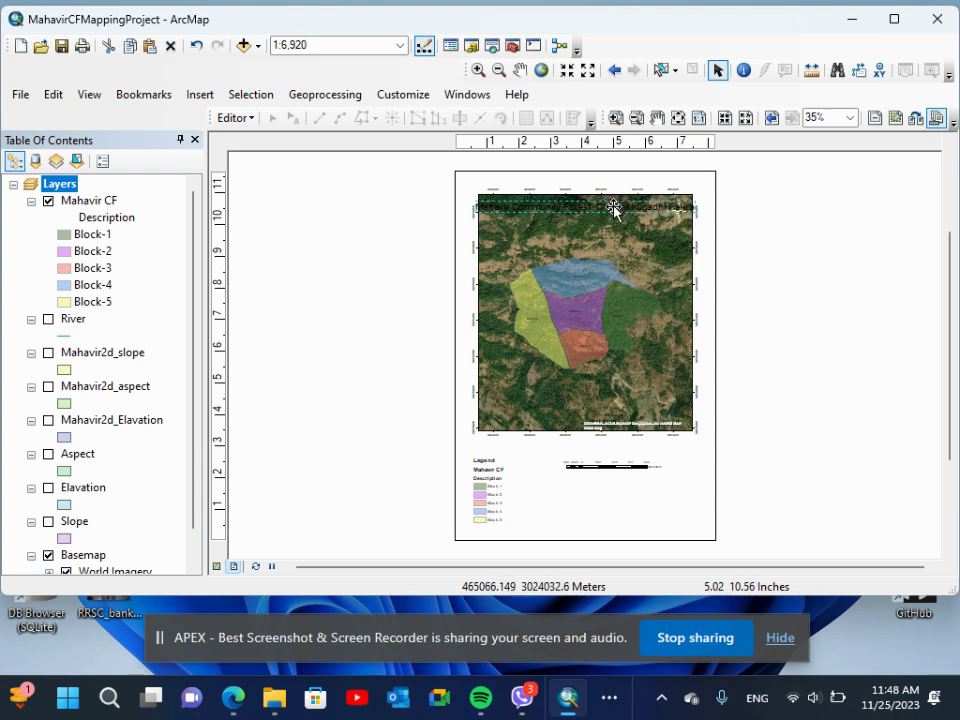
pyautogui.moveTo(614, 196)
pyautogui.mouseDown()
pyautogui.moveTo(618, 178)
pyautogui.moveTo(619, 187)
pyautogui.mouseUp()
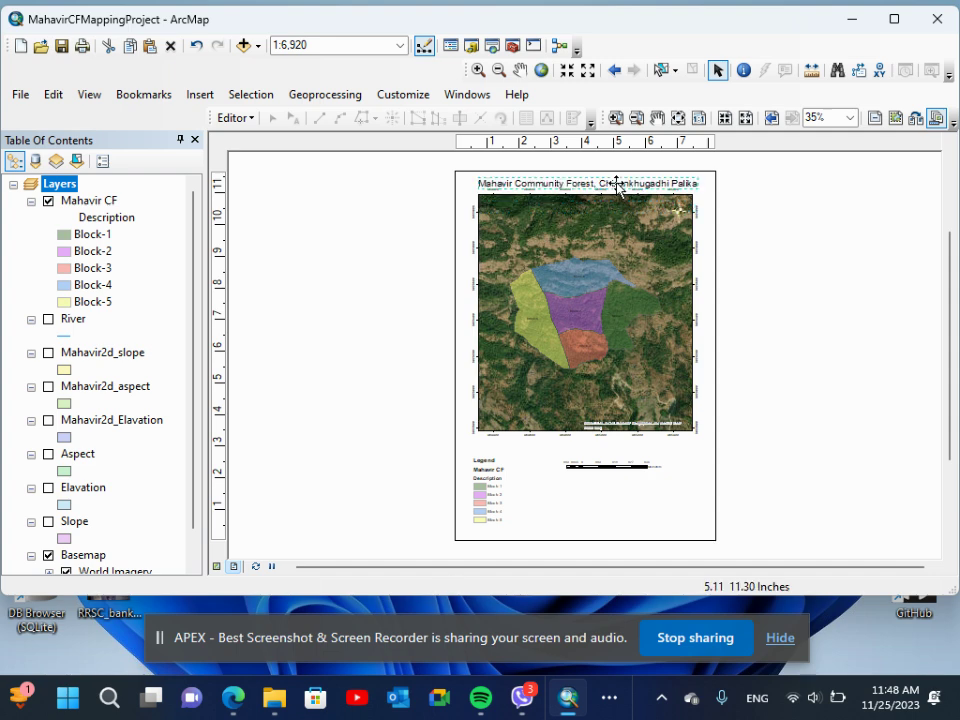
pyautogui.press('Up')
pyautogui.press('Up')
pyautogui.press('Up')
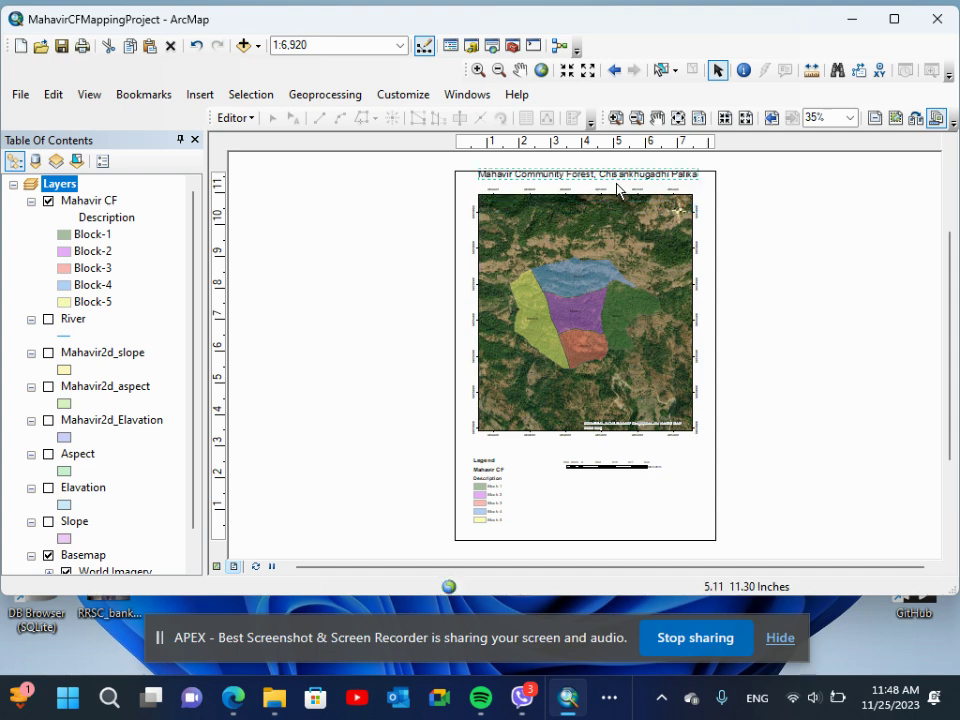
pyautogui.press('Down')
pyautogui.press('Down')
pyautogui.press('Down')
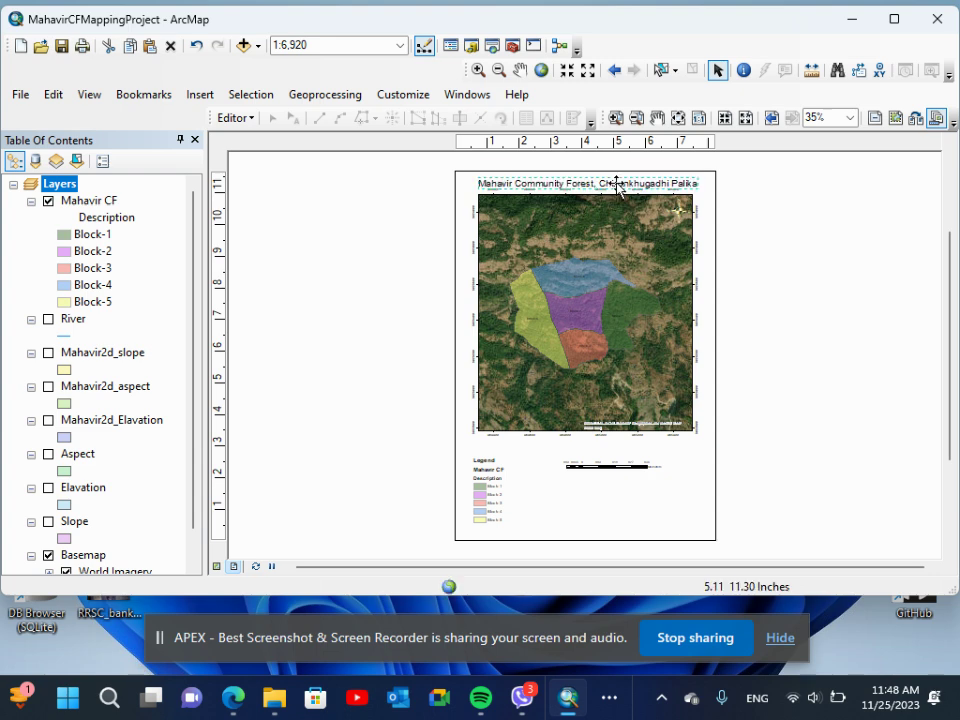
# - Nudge the map data frame down so its upper grid labels clear the title
pyautogui.click(604, 257)
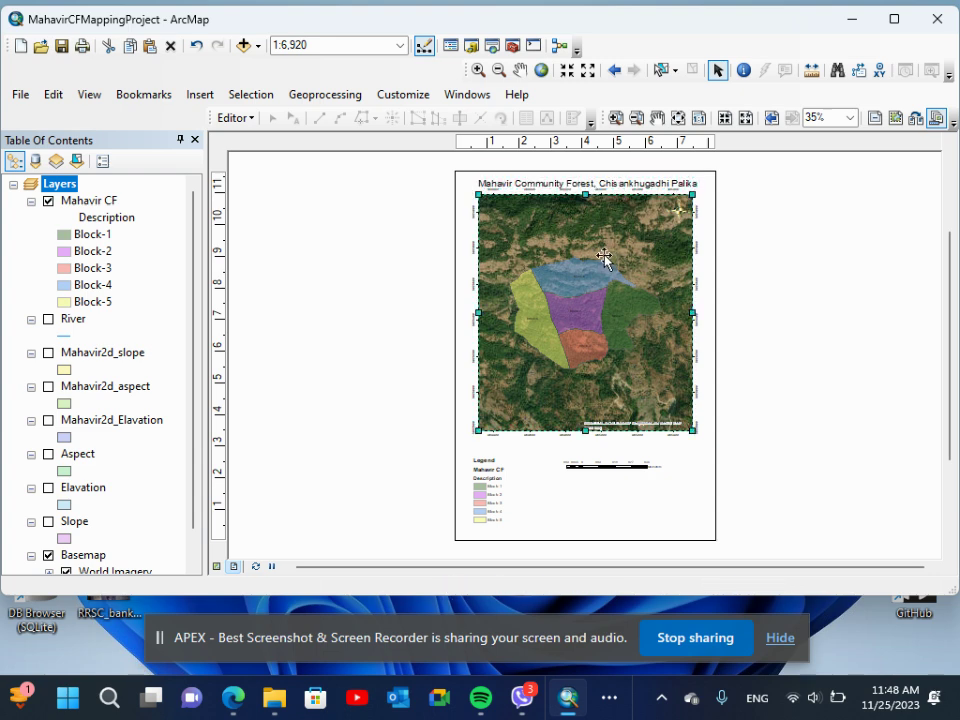
pyautogui.press('Down')
pyautogui.press('Down')
pyautogui.press('Down')
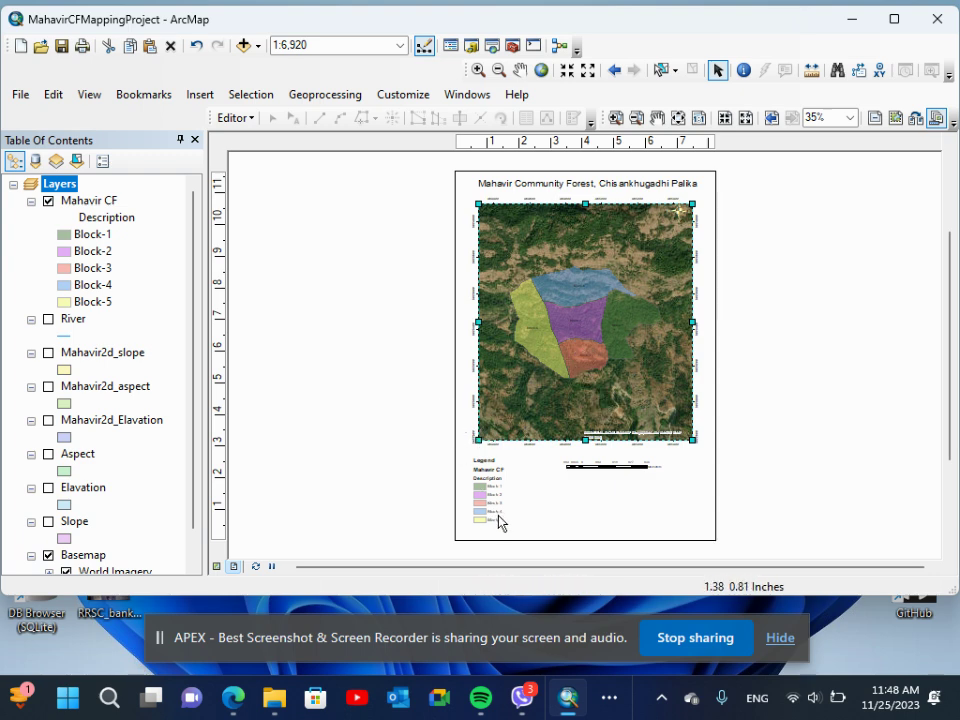
# - Insert a neatline placed inside the page margins with 0 pts gap and 0 % rounding
pyautogui.click(198, 94)
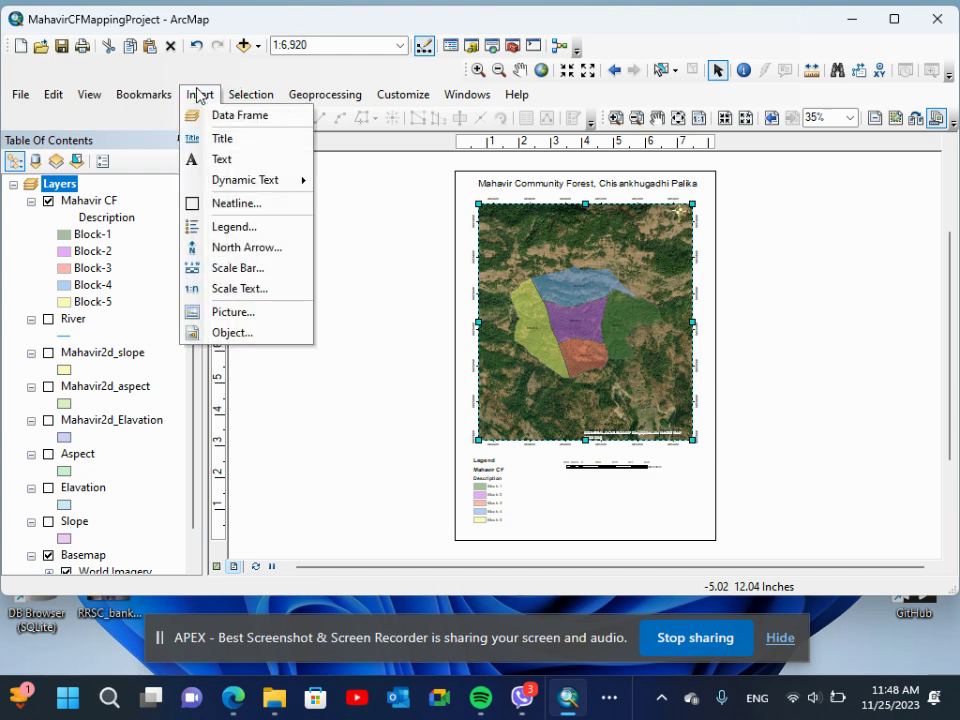
pyautogui.click(207, 201)
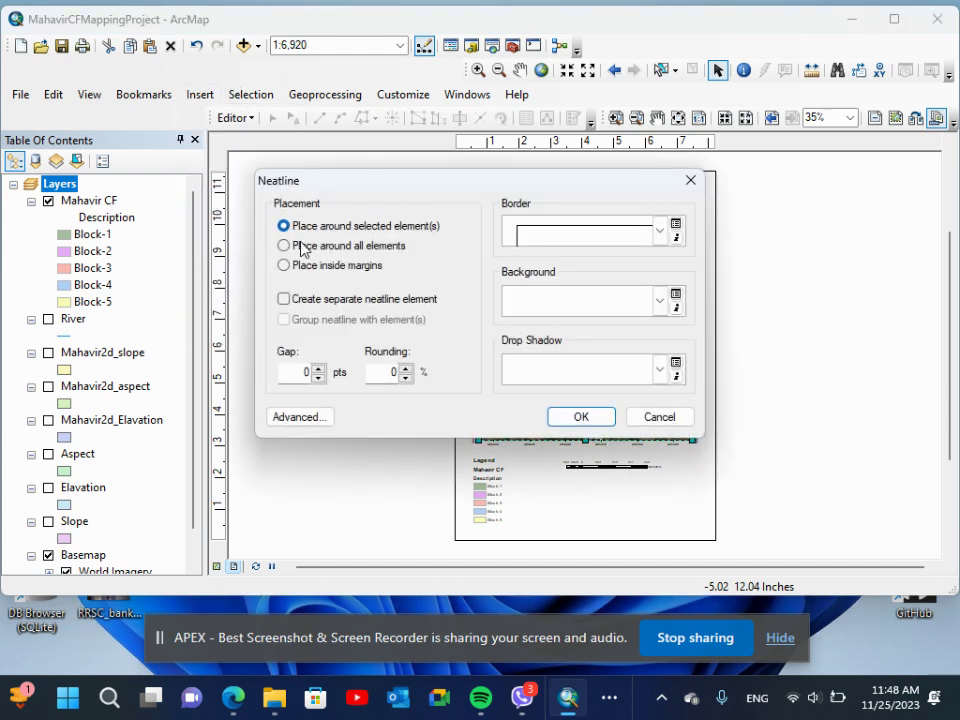
pyautogui.click(313, 272)
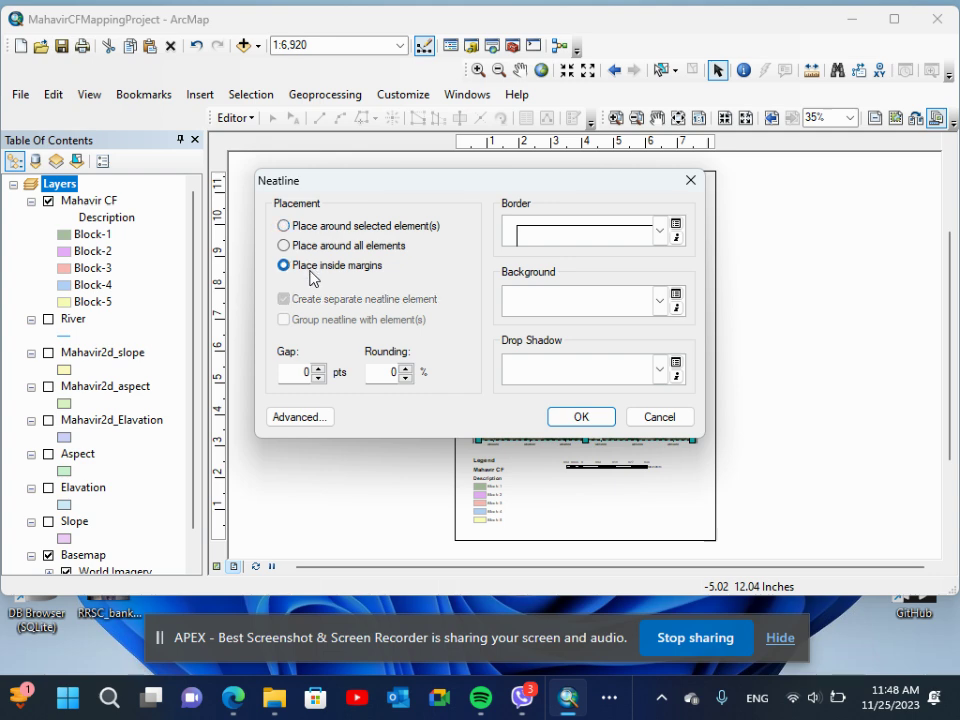
pyautogui.click(590, 424)
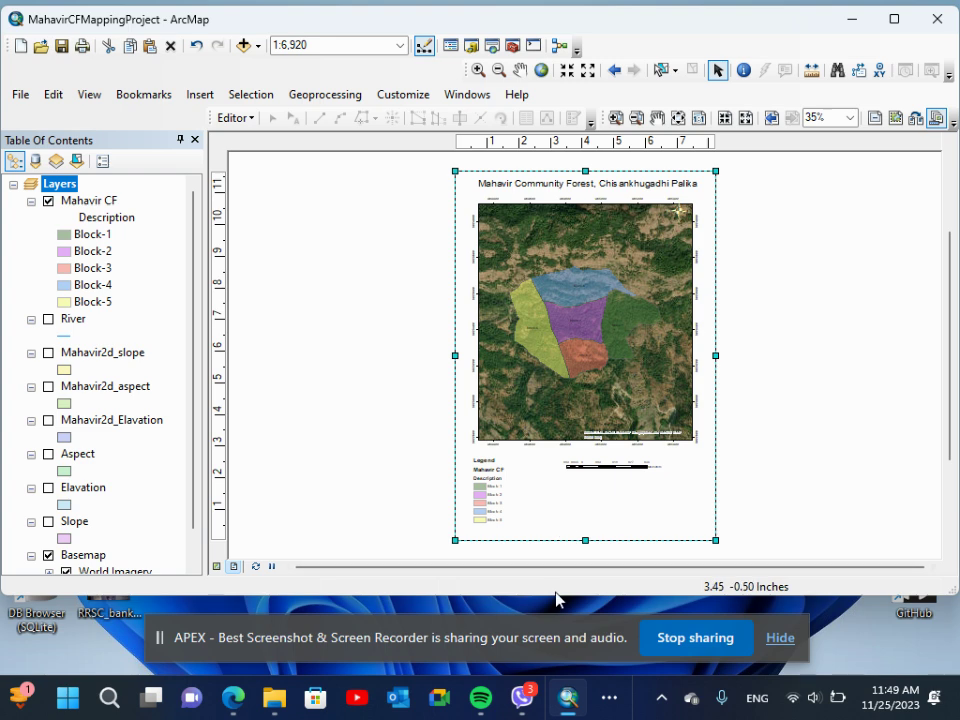
# - Pull the neatline in slightly from the page edge on all four sides and save the map document
pyautogui.moveTo(587, 540); pyautogui.dragTo(585, 529)
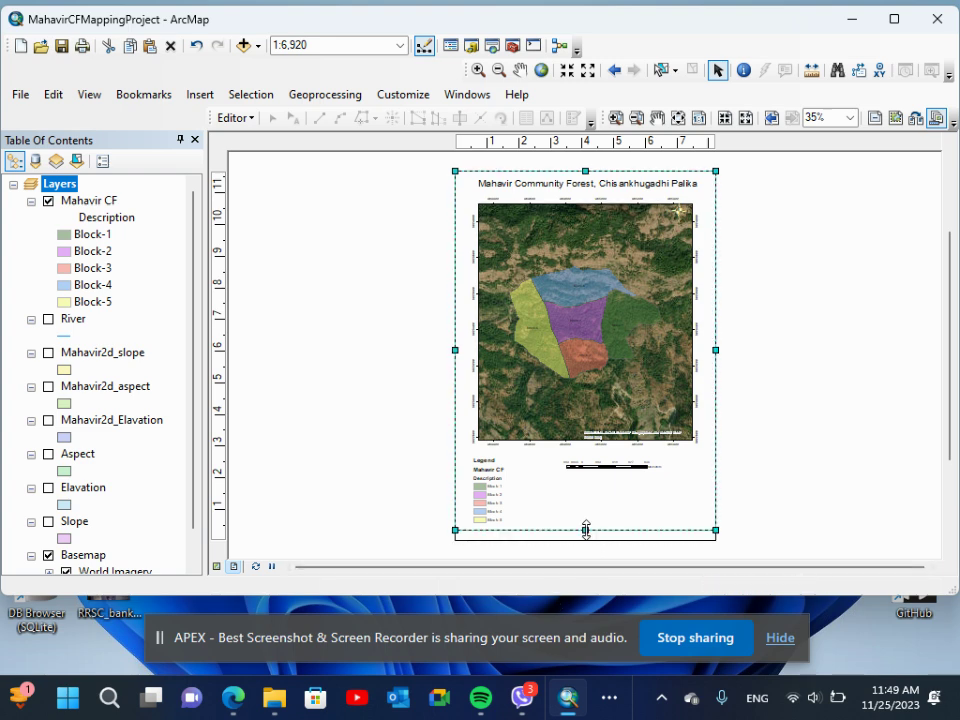
pyautogui.moveTo(716, 354); pyautogui.dragTo(707, 348)
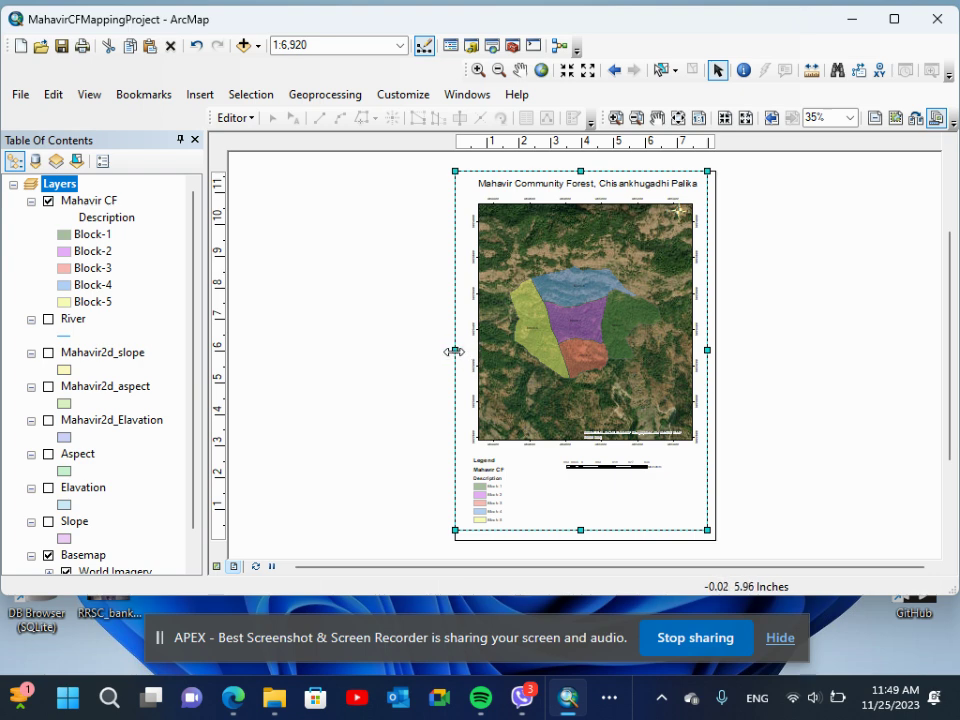
pyautogui.moveTo(454, 351); pyautogui.dragTo(466, 357)
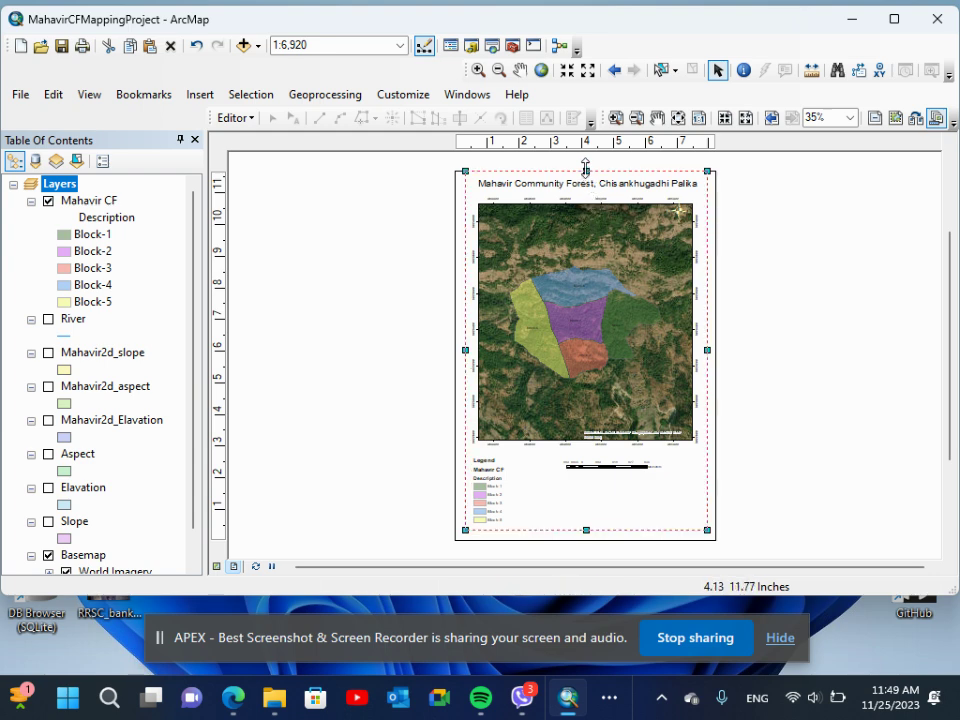
pyautogui.moveTo(586, 169); pyautogui.dragTo(586, 177)
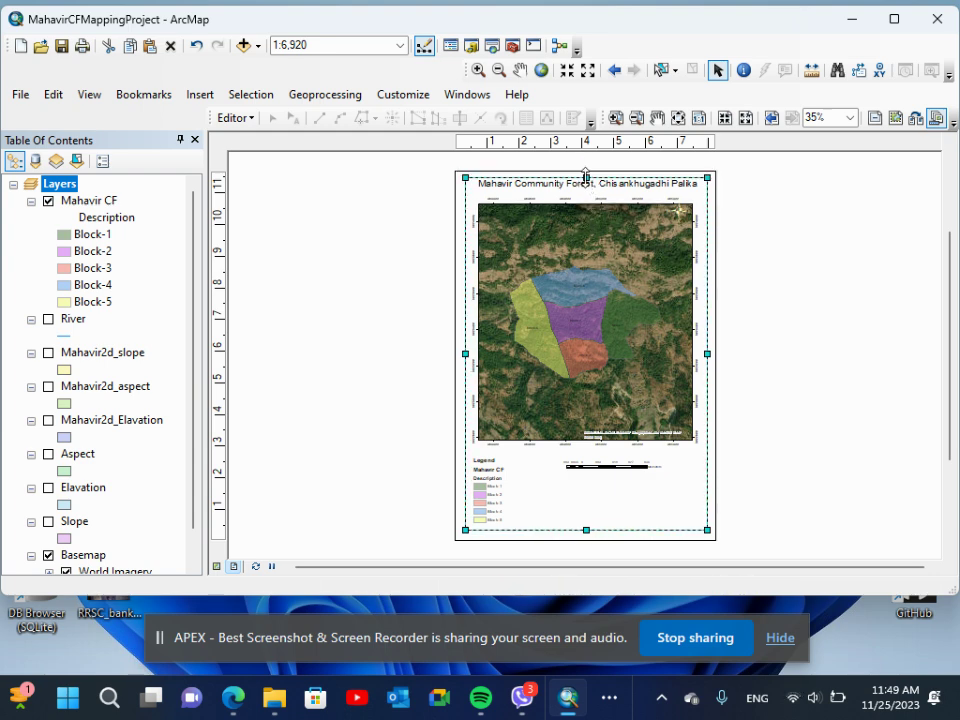
pyautogui.click(371, 319)
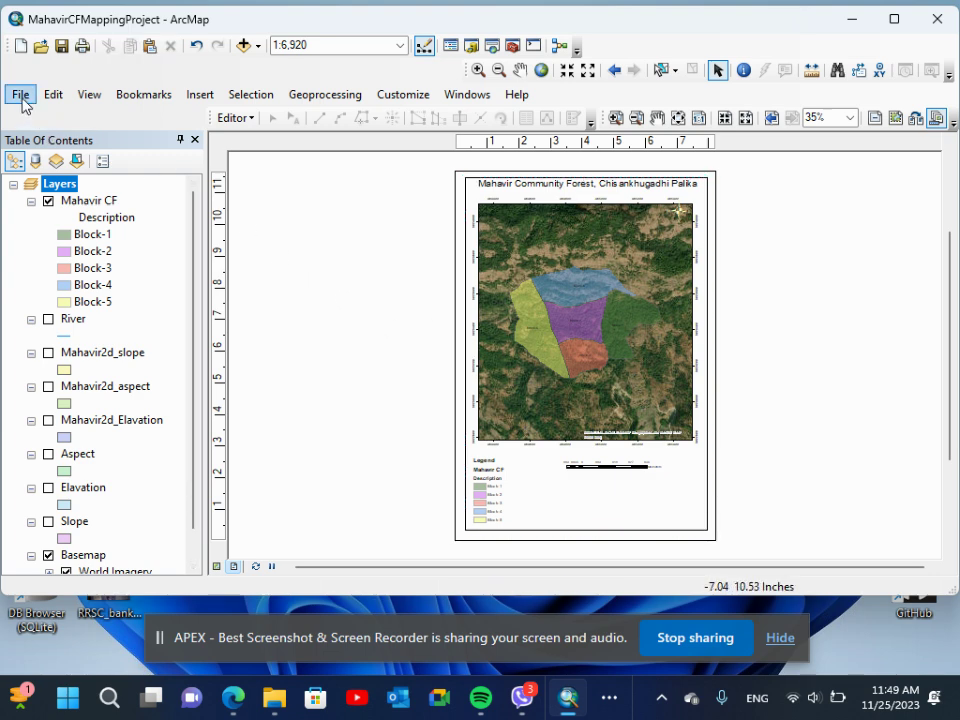
pyautogui.click(62, 47)
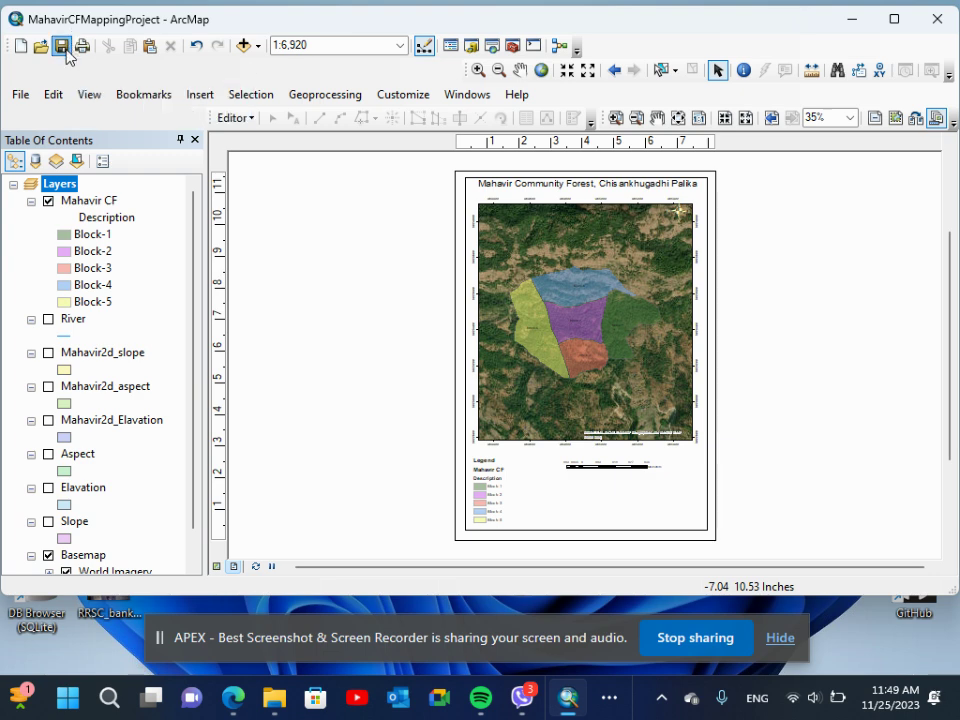
# - Set up a map export in JPEG format at a resolution of 300 dpi
pyautogui.click(22, 95)
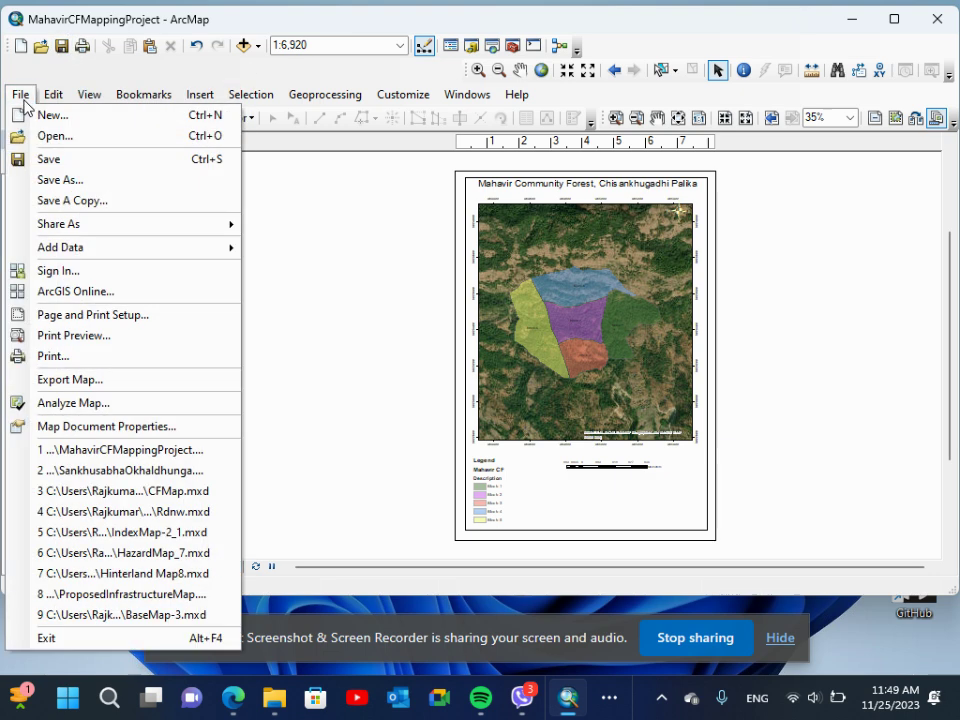
pyautogui.click(57, 380)
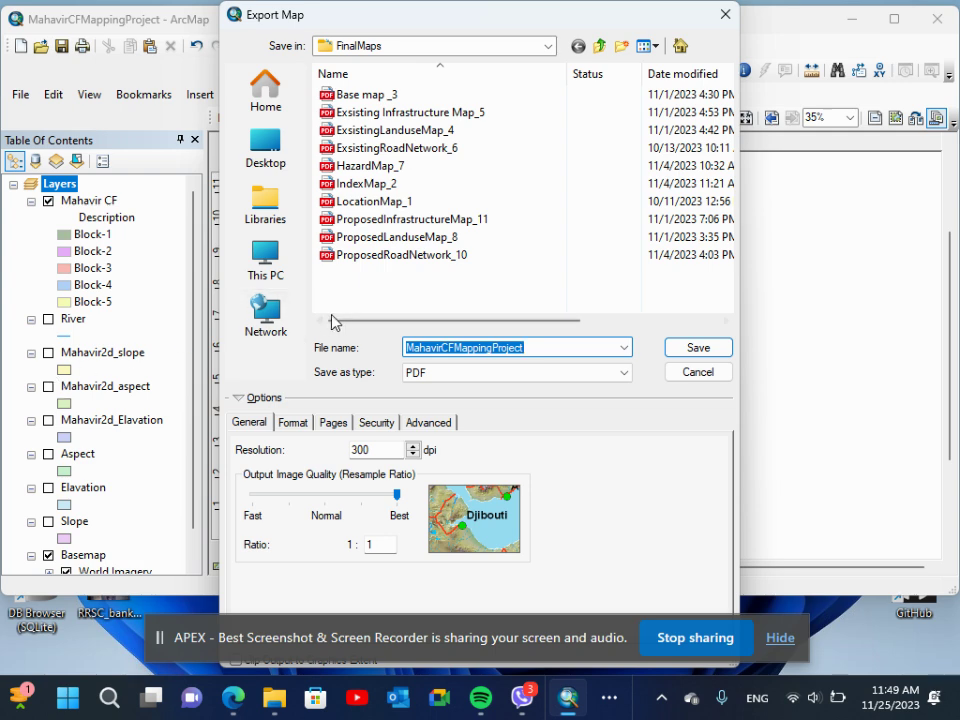
pyautogui.click(440, 378)
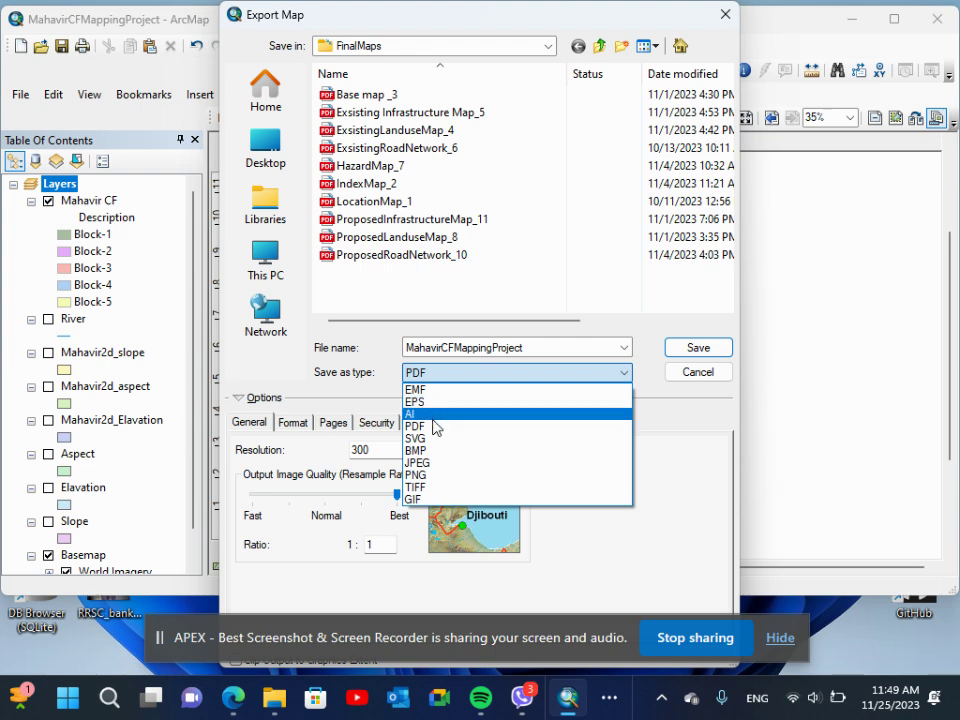
pyautogui.click(428, 466)
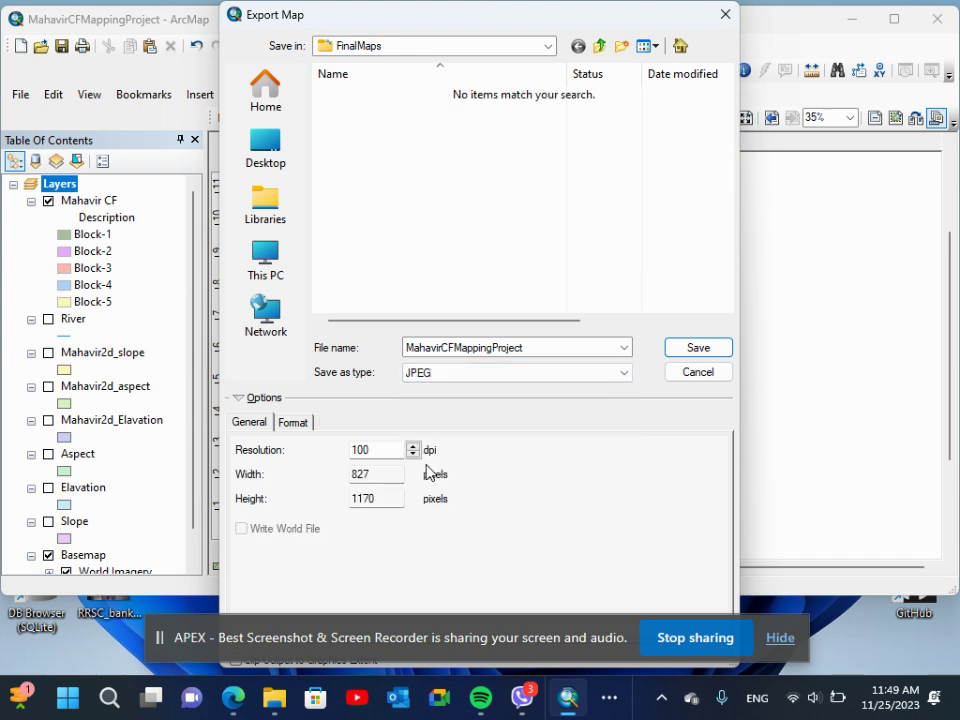
pyautogui.doubleClick(356, 450)
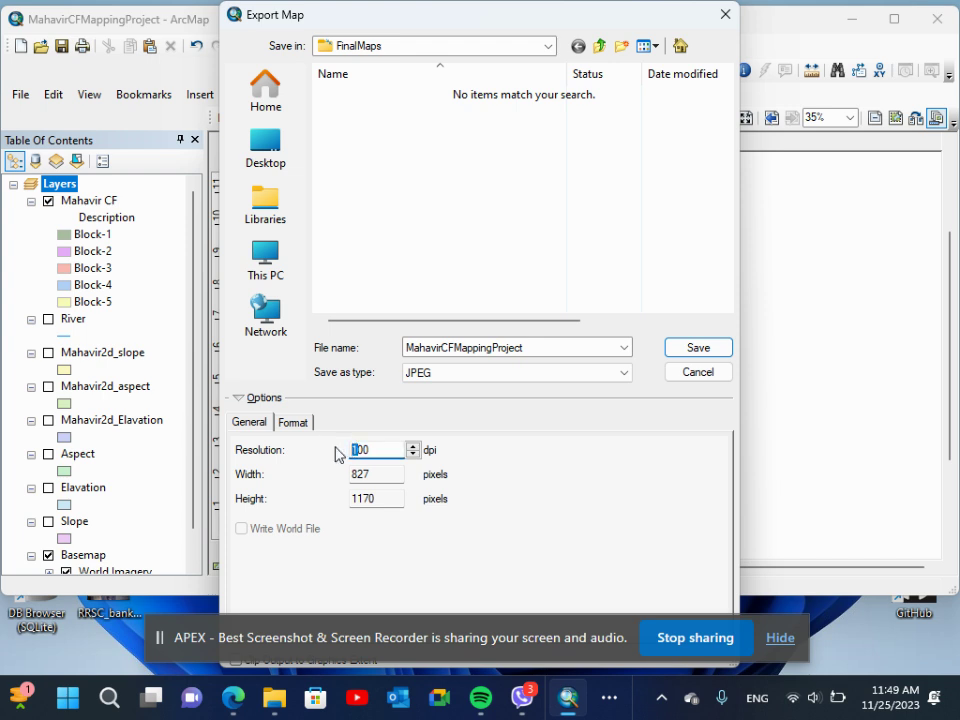
pyautogui.write('3')
# - Name the export Khandabibhajan and export it to the CFMapping folder
pyautogui.moveTo(537, 348); pyautogui.dragTo(420, 349)
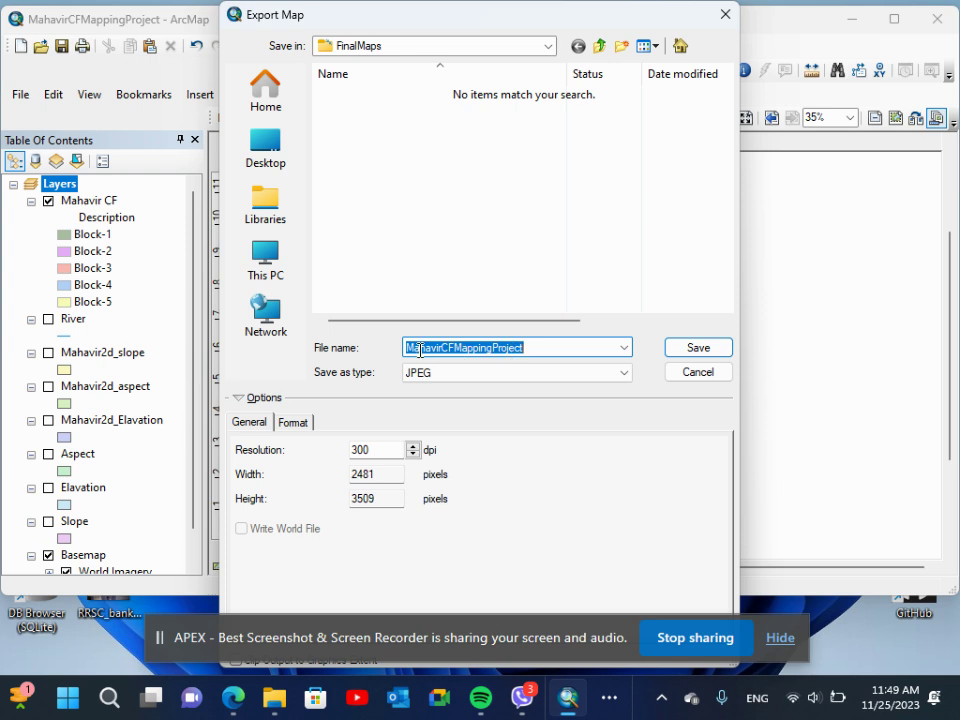
pyautogui.write('Khandabibhajan')
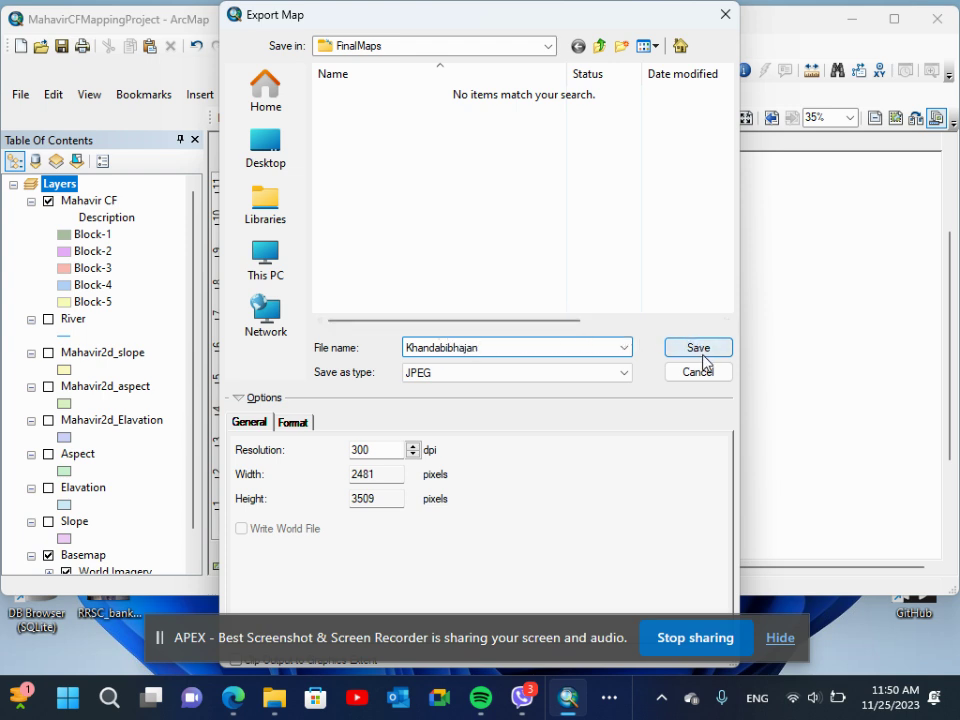
pyautogui.click(680, 47)
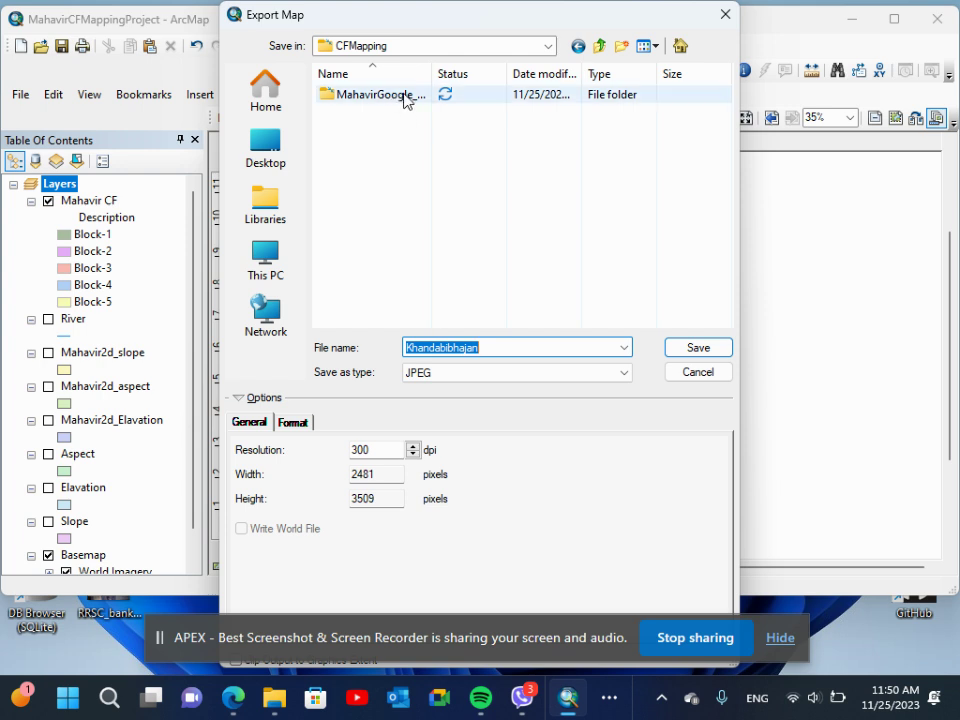
pyautogui.click(702, 349)
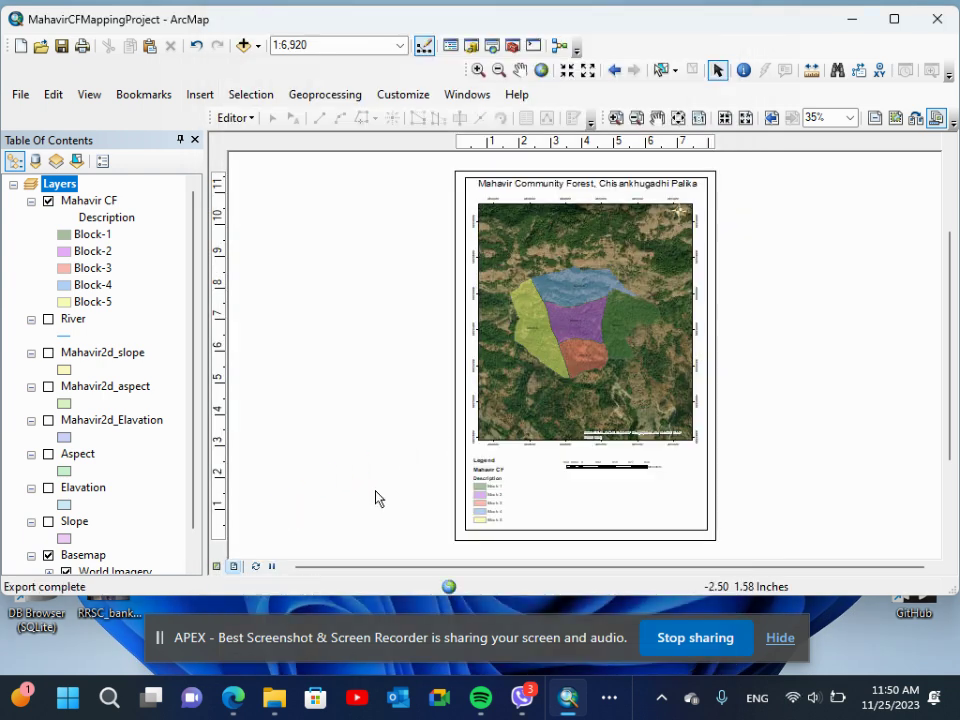
# - Switch to File Explorer, open the exported Khandabibhajan image from the CFMapping folder, examine the map layout and close the image
pyautogui.click(276, 699)
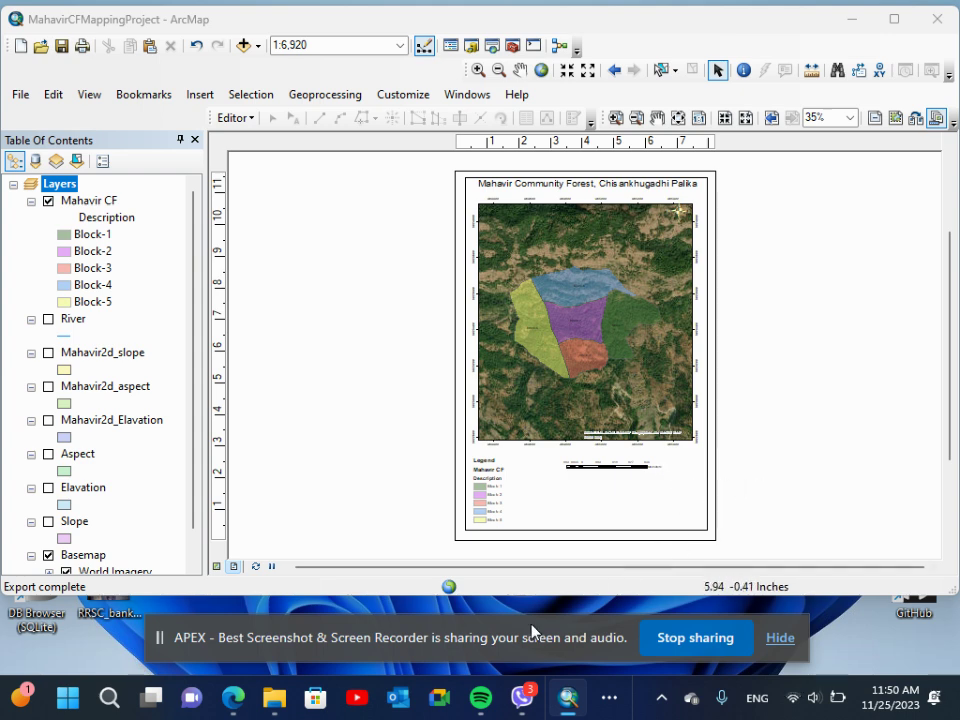
pyautogui.click(271, 703)
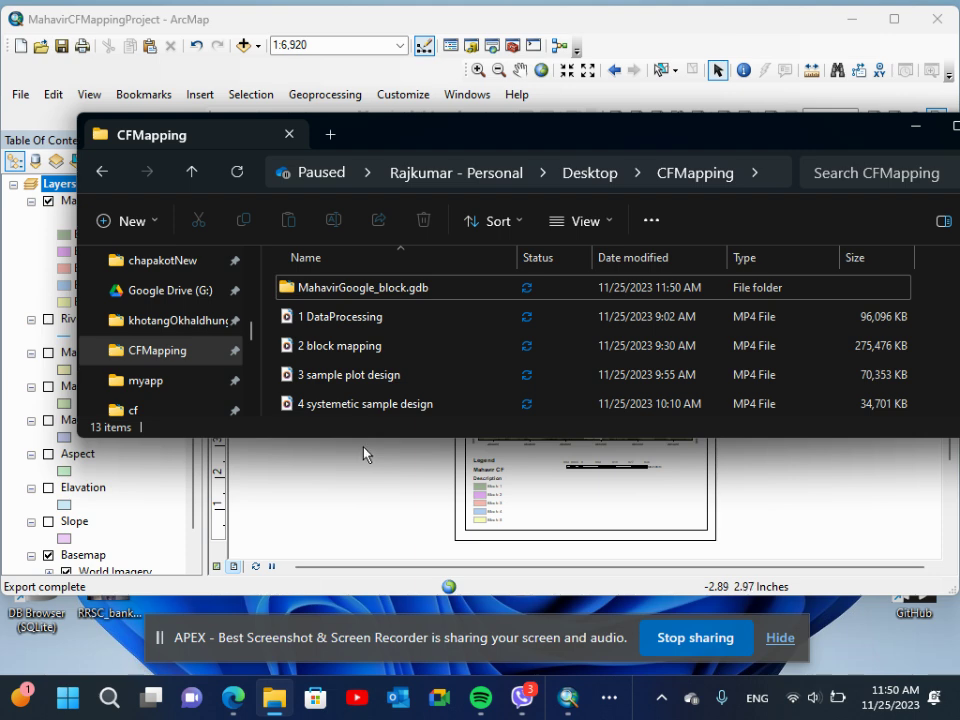
pyautogui.moveTo(363, 438); pyautogui.dragTo(355, 646)
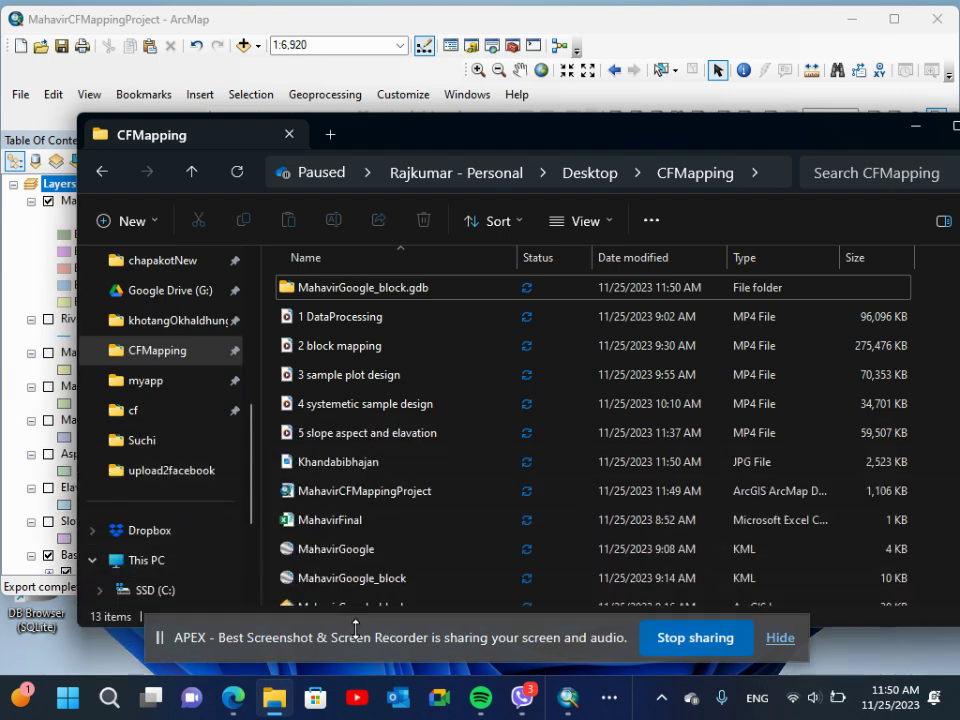
pyautogui.click(333, 462)
pyautogui.doubleClick(331, 461)
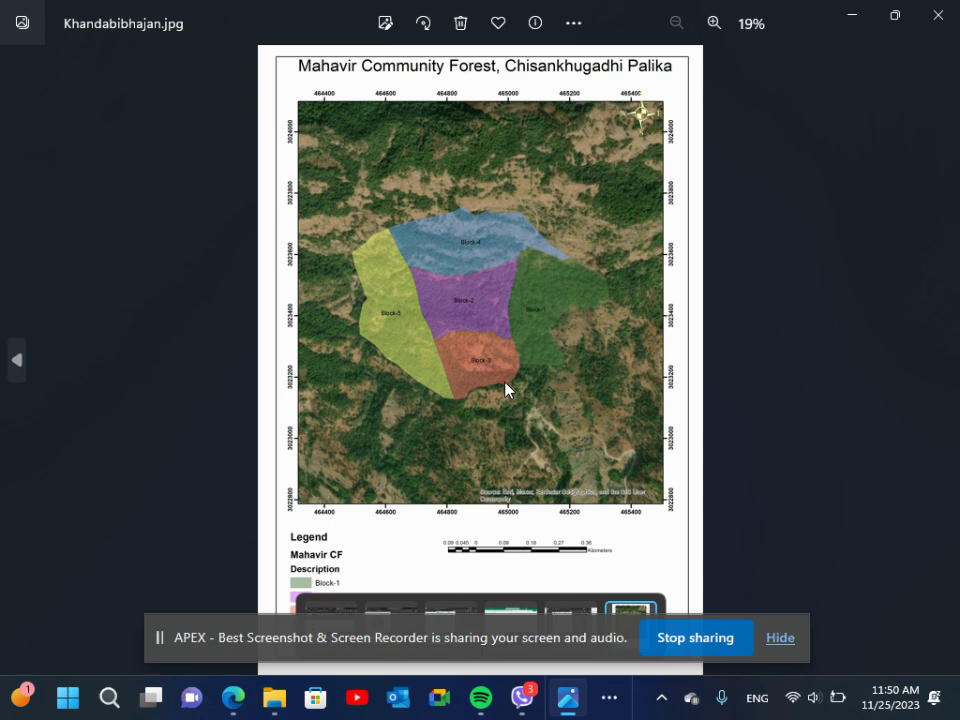
pyautogui.scroll(1, 506, 389)
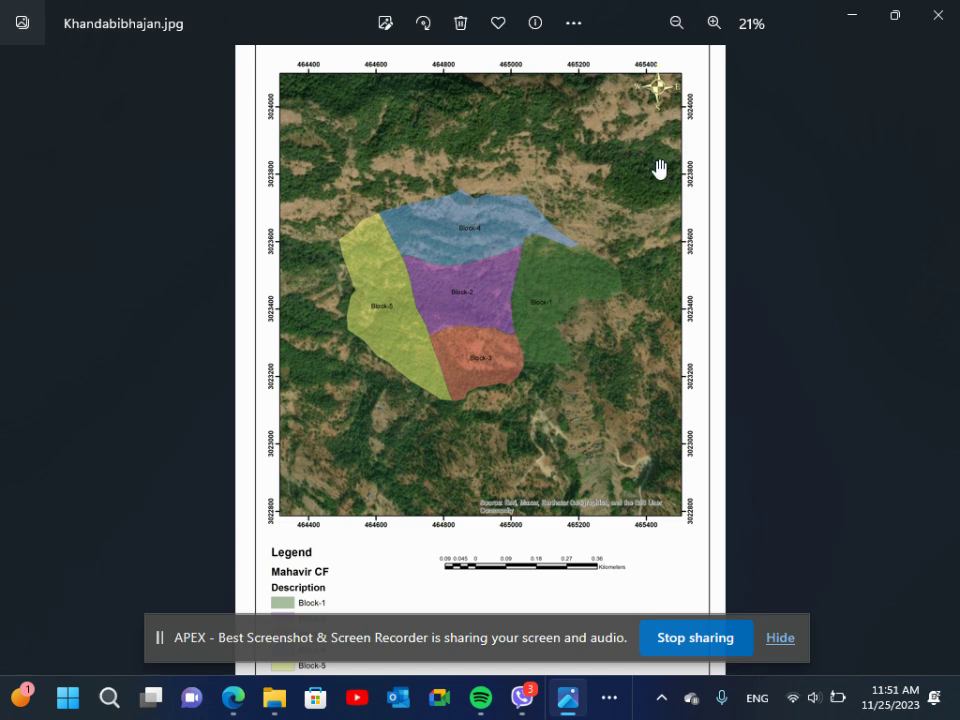
pyautogui.click(938, 16)
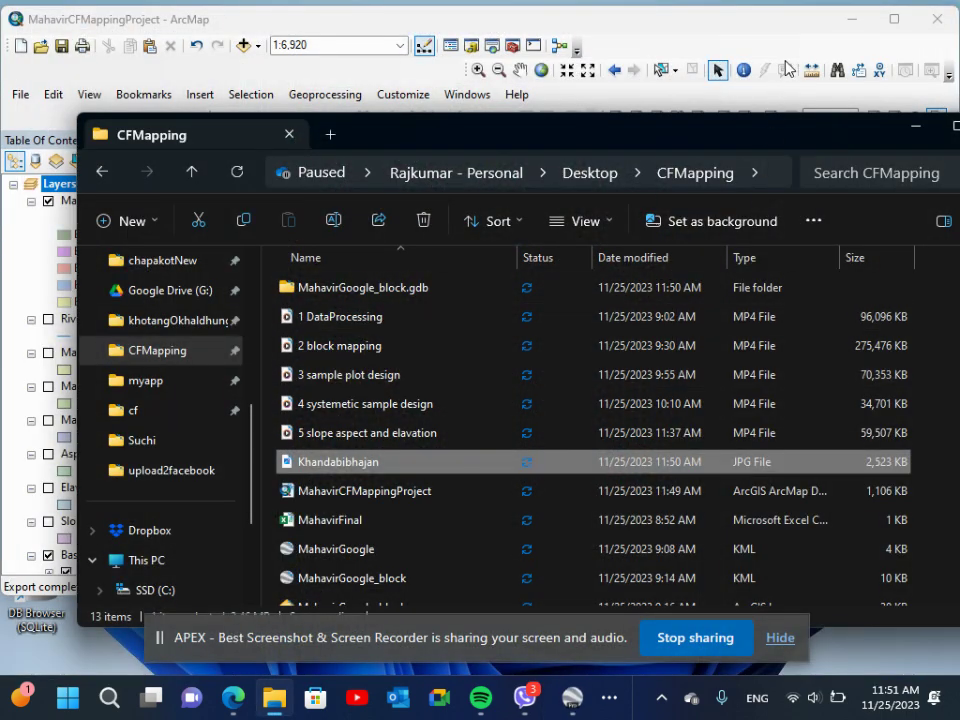
# - Switch back to ArcMap and apply a halo mask to the text symbol of the Mahavir CF layer's labels
pyautogui.click(915, 132)
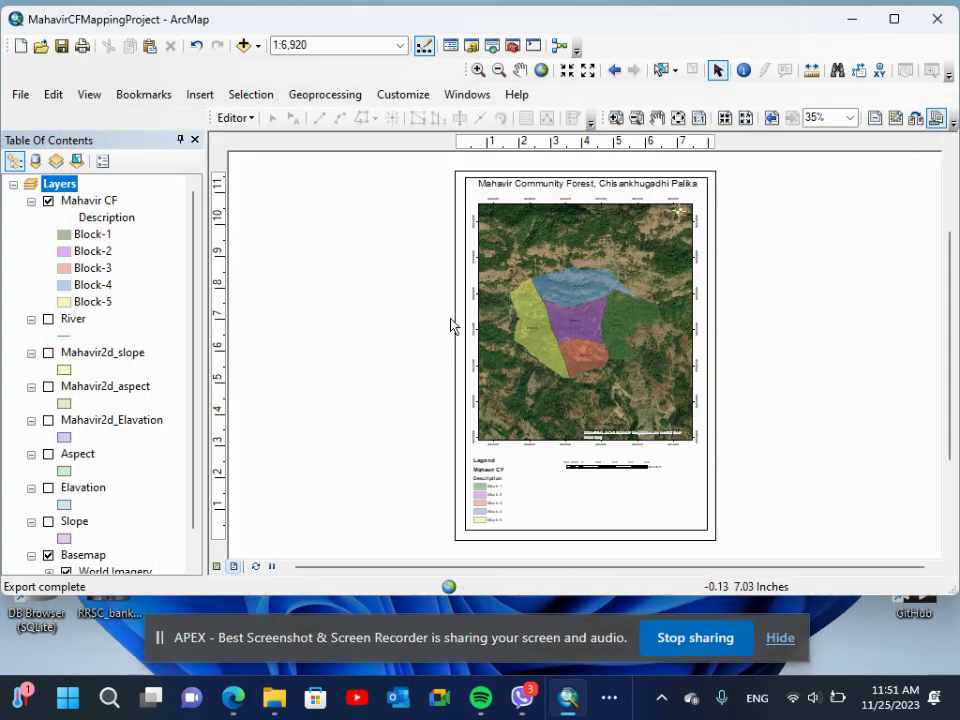
pyautogui.rightClick(91, 207)
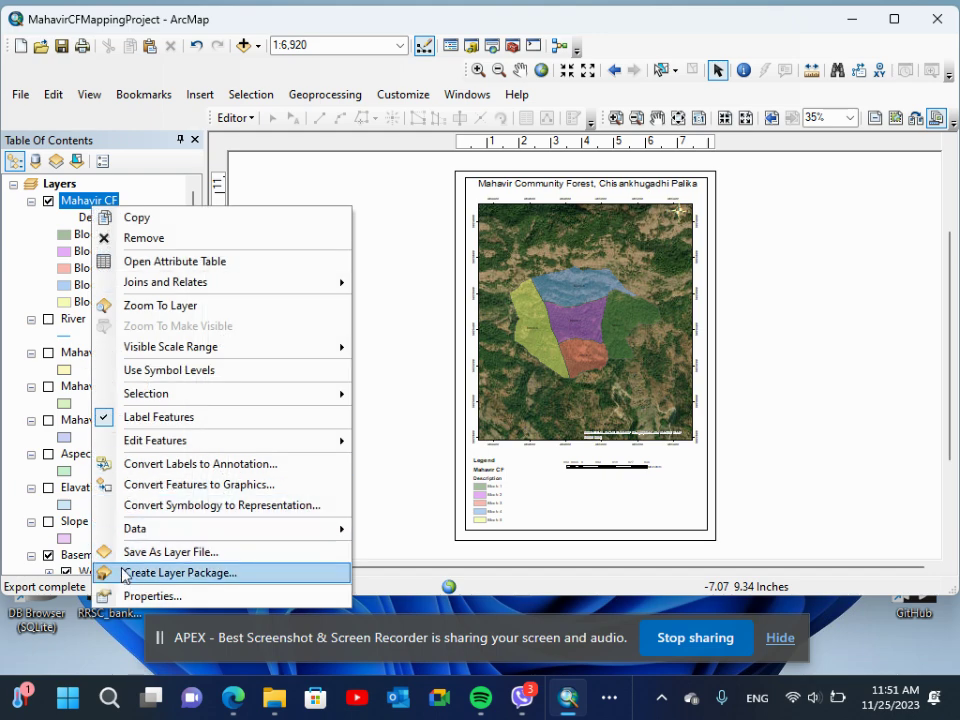
pyautogui.click(140, 598)
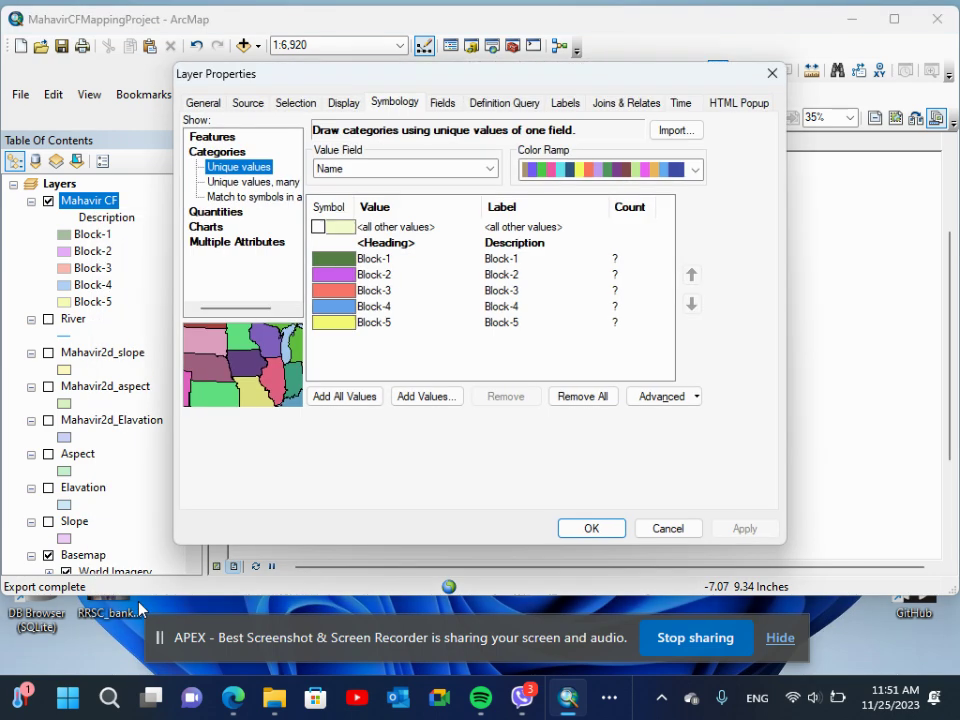
pyautogui.click(563, 104)
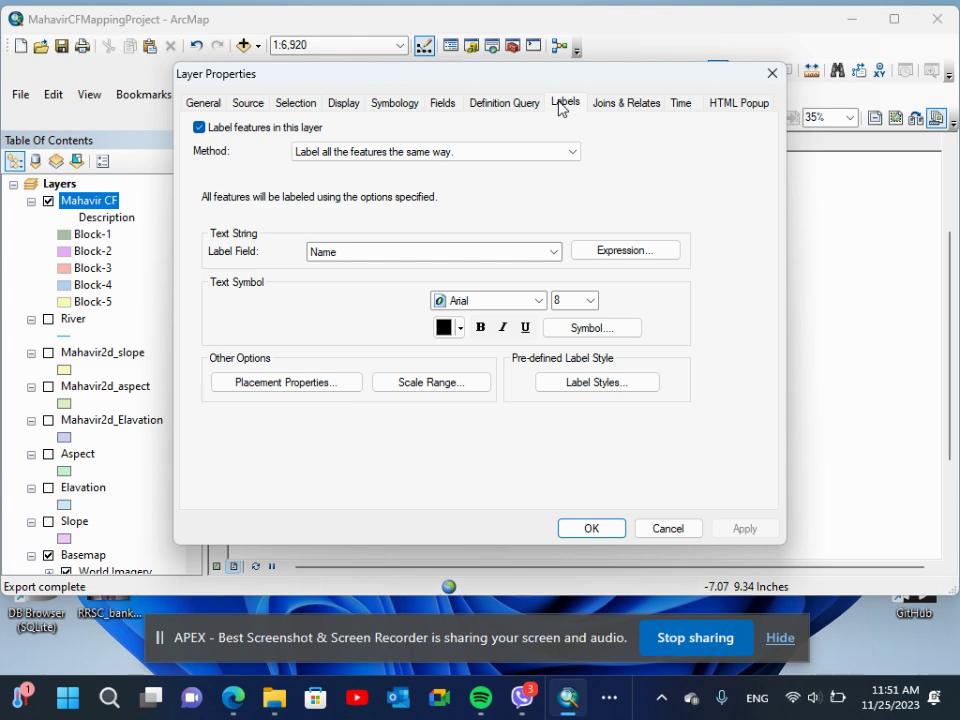
pyautogui.click(612, 330)
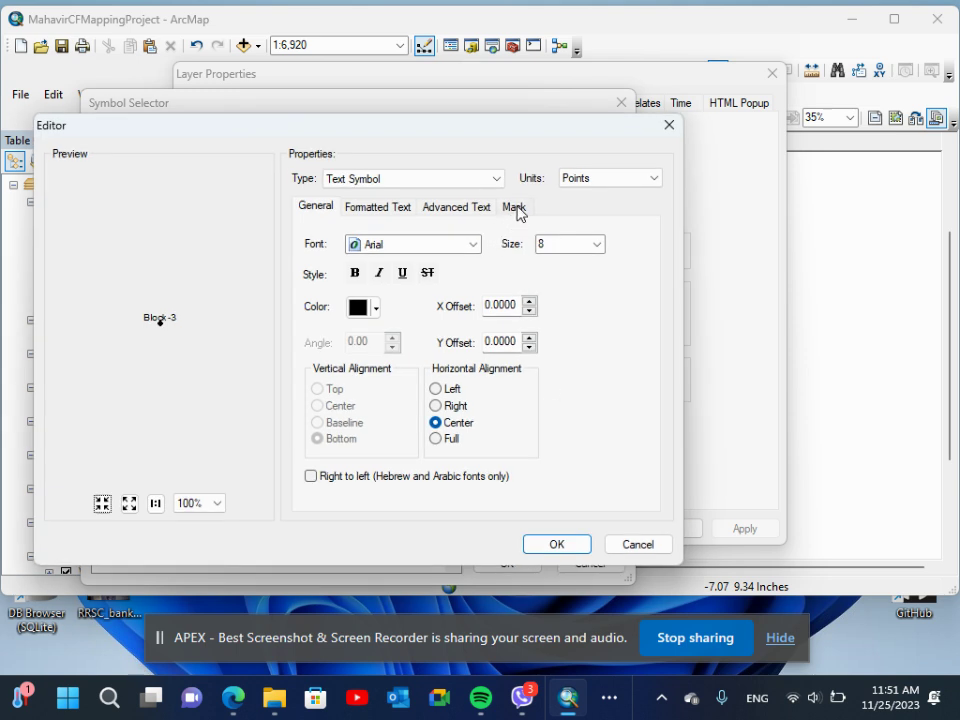
pyautogui.click(515, 207)
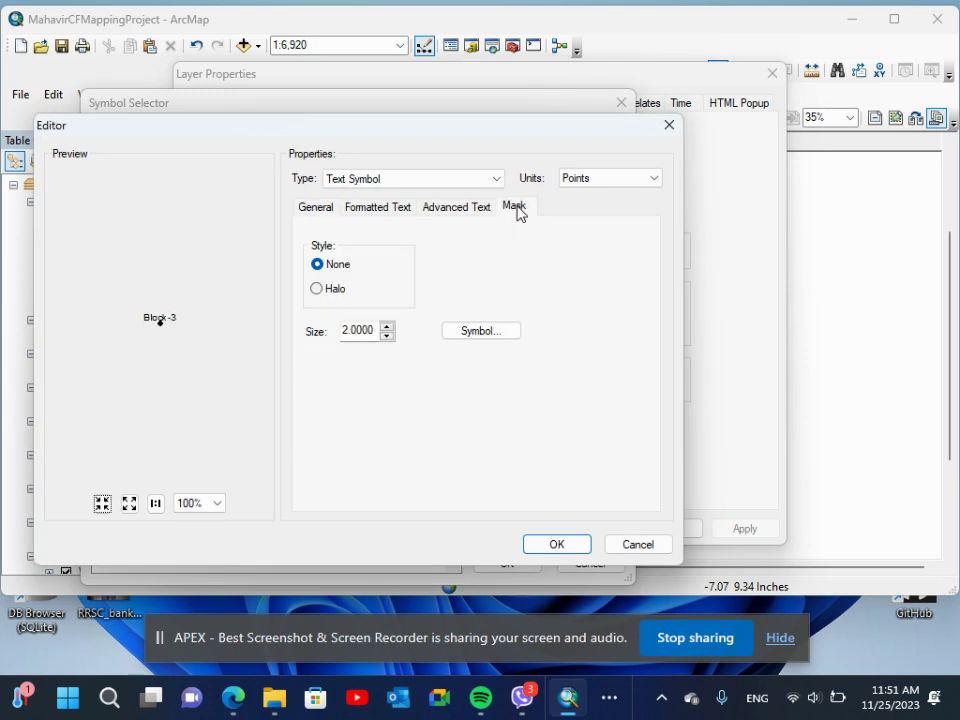
pyautogui.click(318, 290)
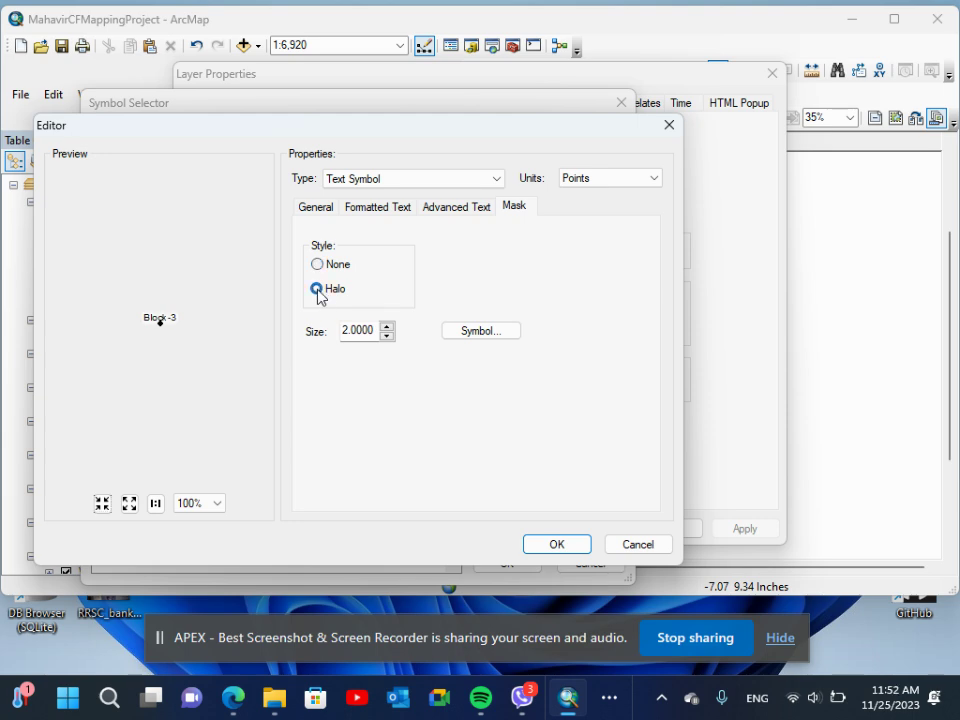
pyautogui.click(563, 543)
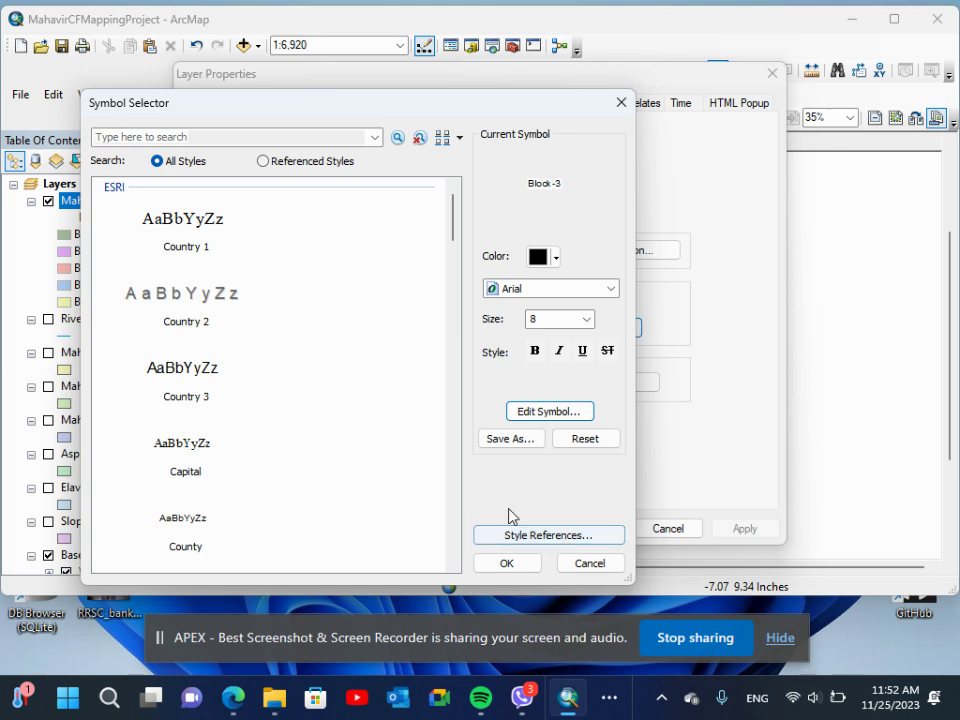
pyautogui.click(505, 565)
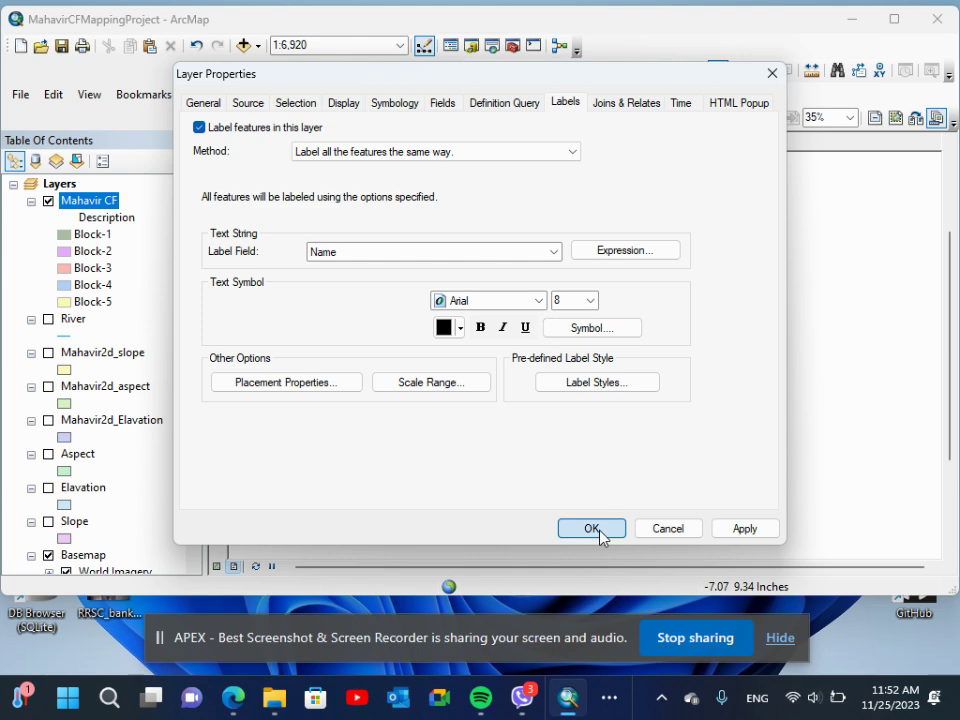
pyautogui.click(592, 529)
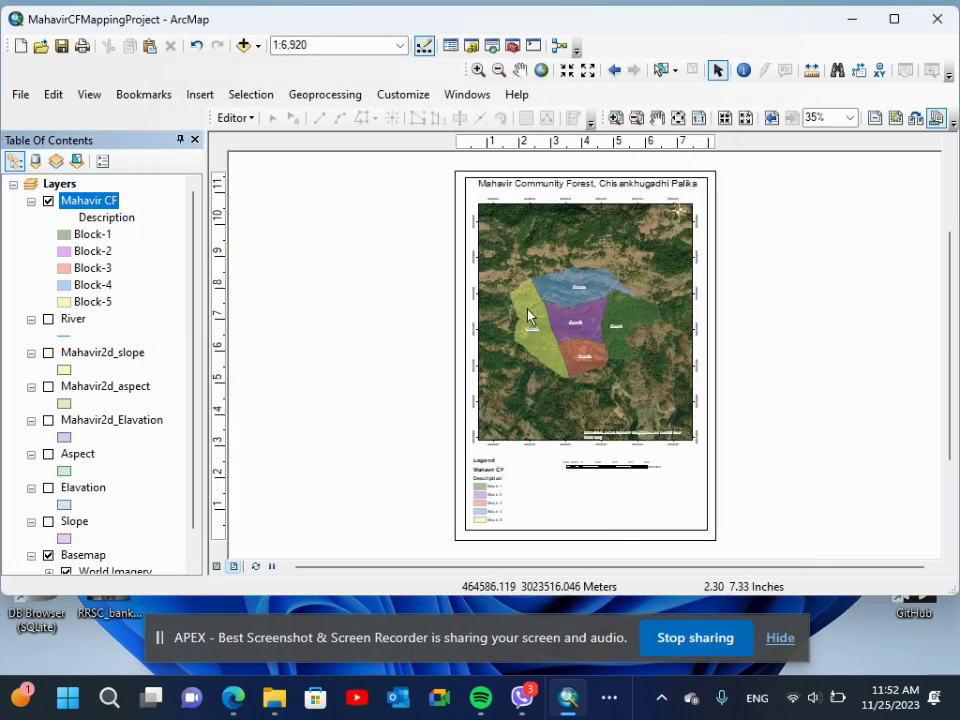
# - Export the map again as a JPEG, replacing the existing Khandabibhajan image in the CFMapping folder
pyautogui.click(699, 118)
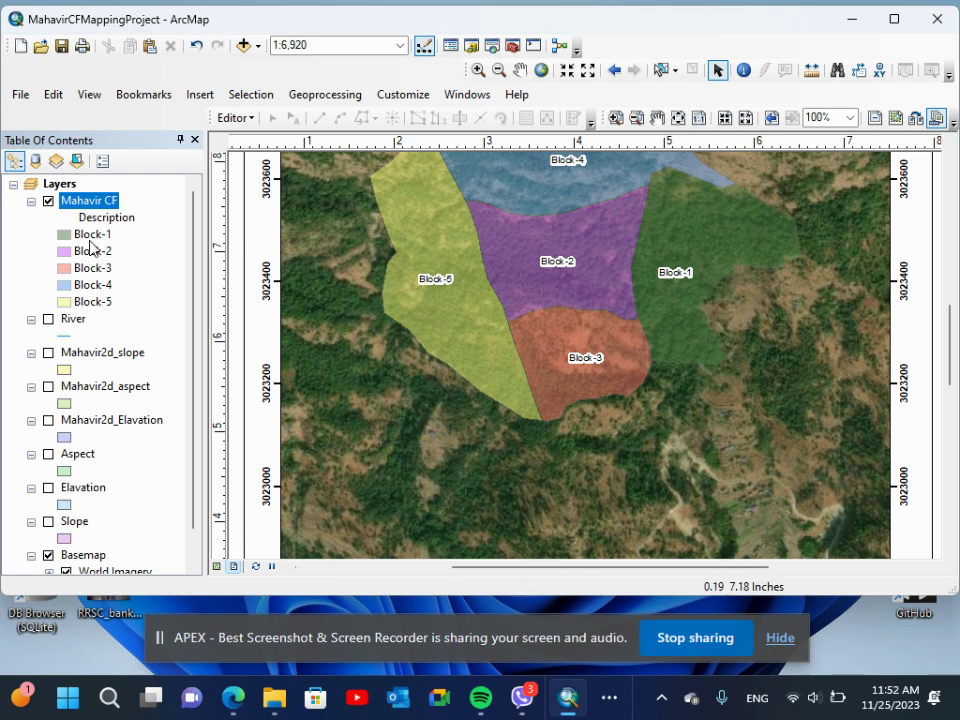
pyautogui.click(20, 94)
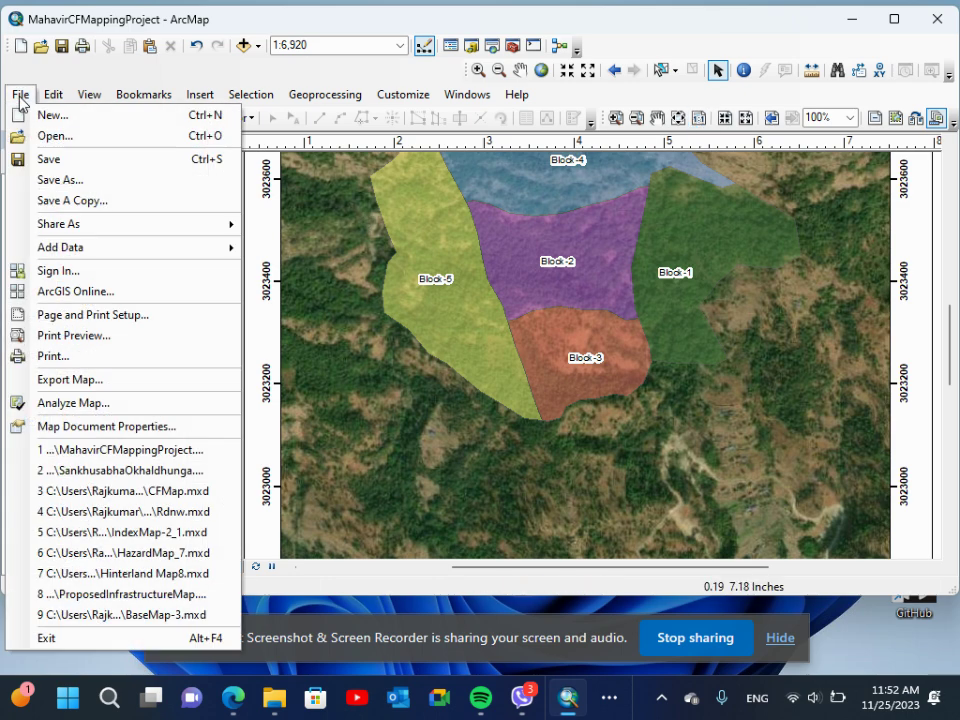
pyautogui.click(57, 380)
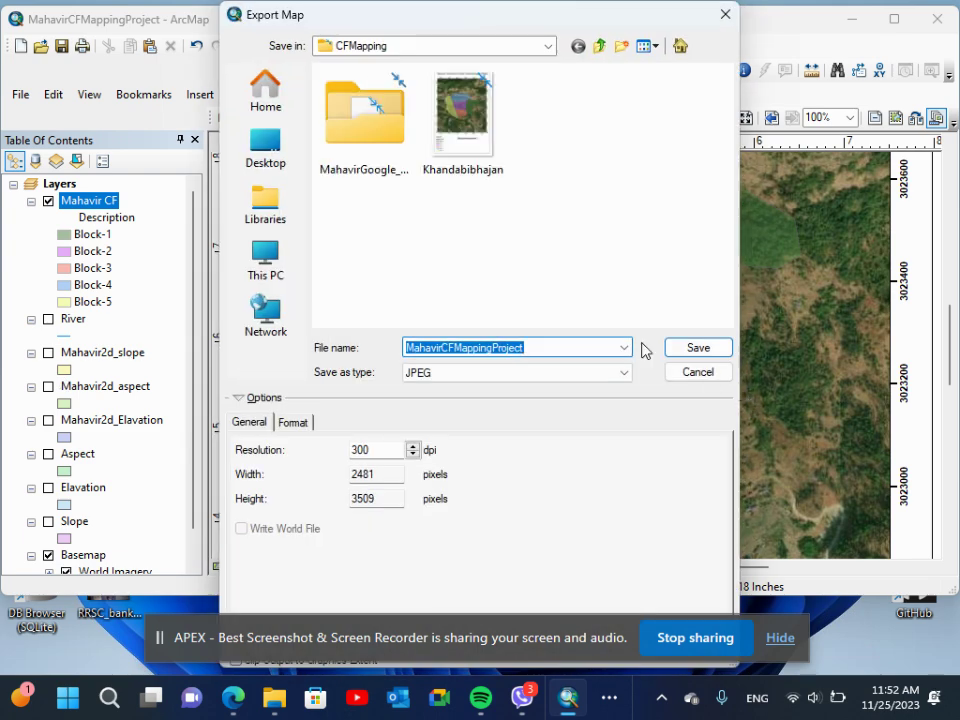
pyautogui.doubleClick(474, 150)
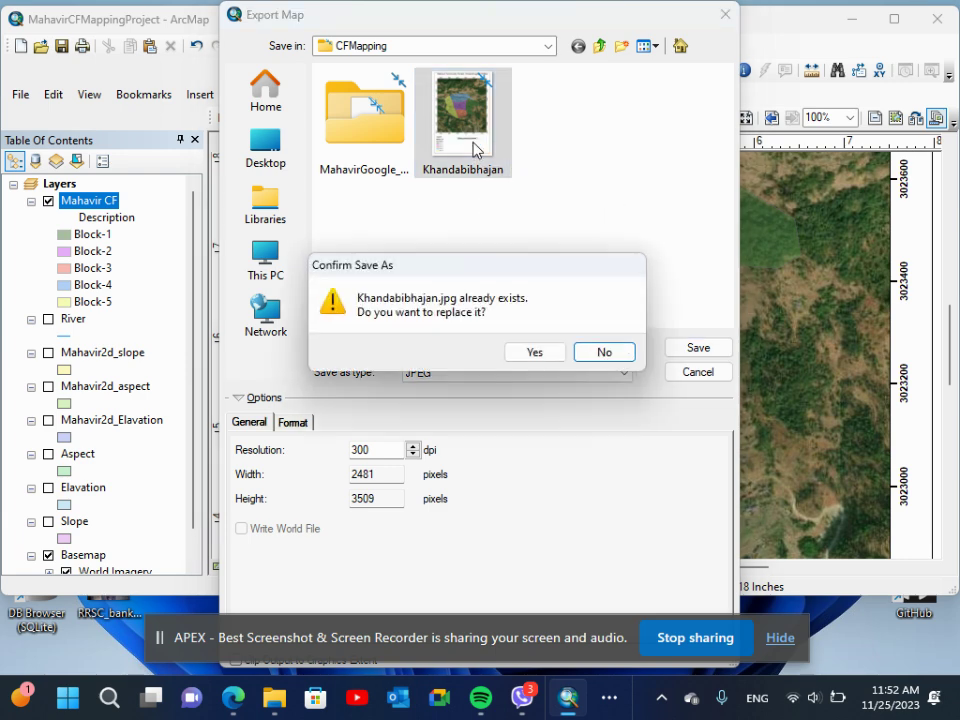
pyautogui.click(536, 356)
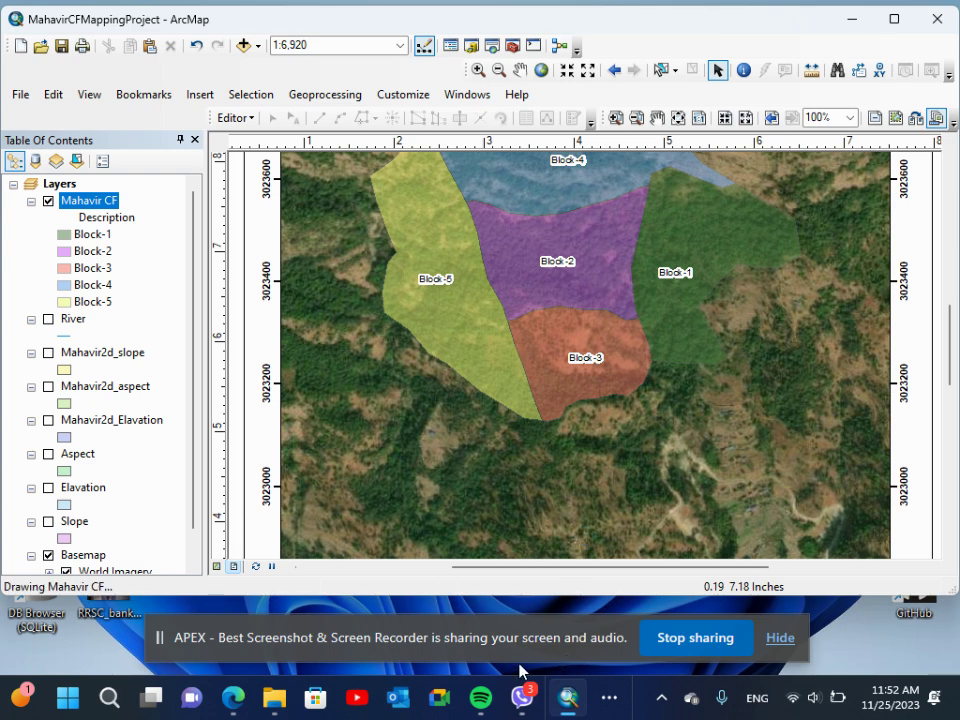
# - Switch to File Explorer, open the re-exported Khandabibhajan image, examine the block labels up close and close the image
pyautogui.moveTo(274, 698)
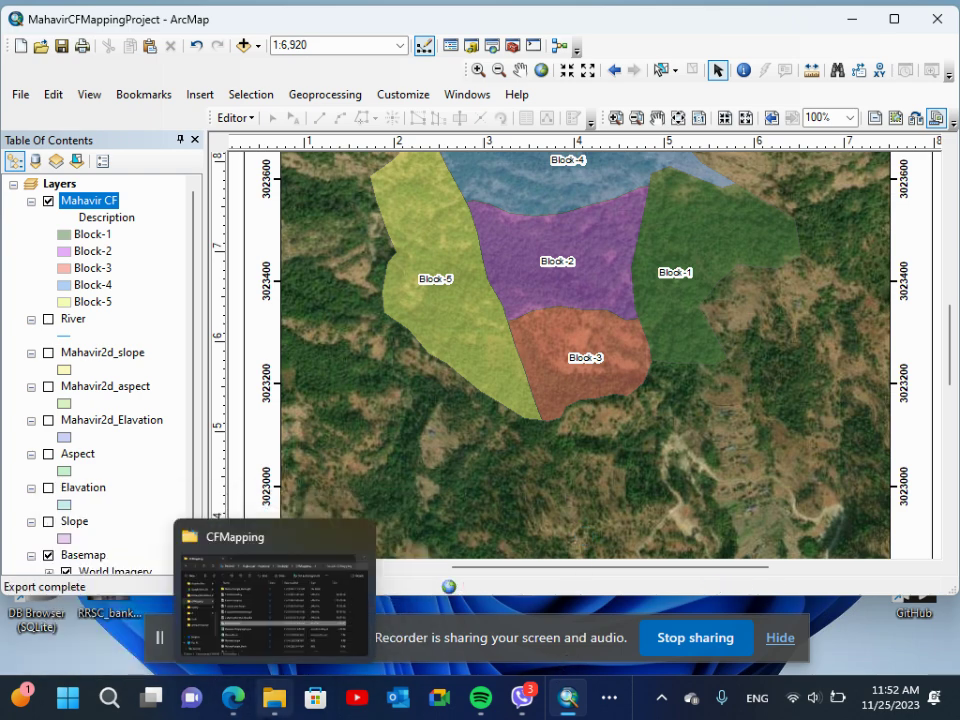
pyautogui.click(276, 713)
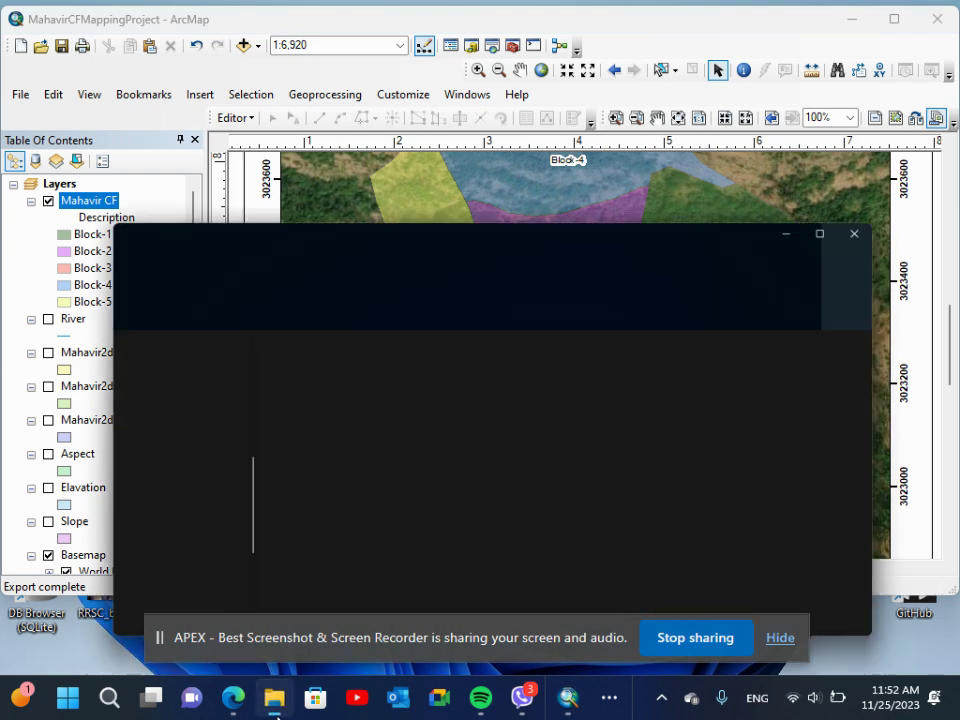
pyautogui.scroll(-1, 405, 543)
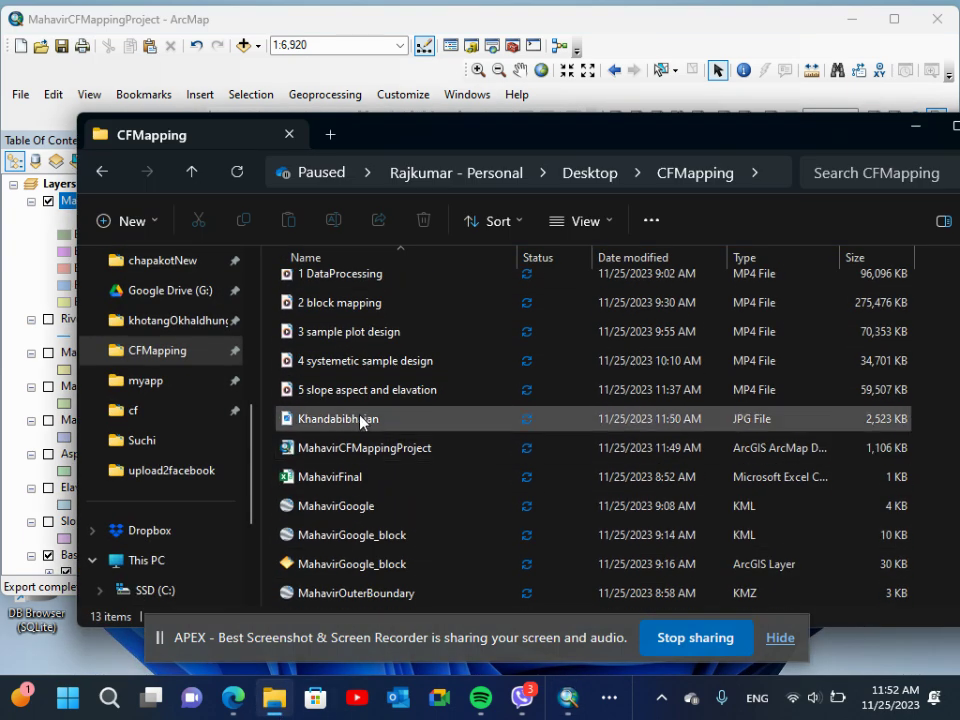
pyautogui.click(362, 422)
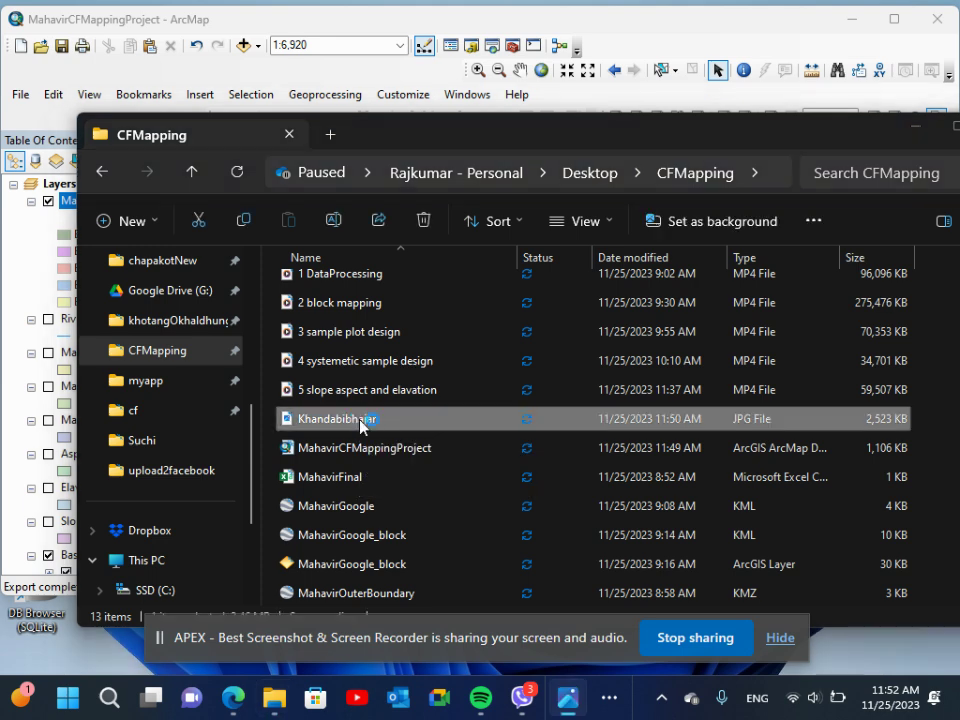
pyautogui.doubleClick(362, 422)
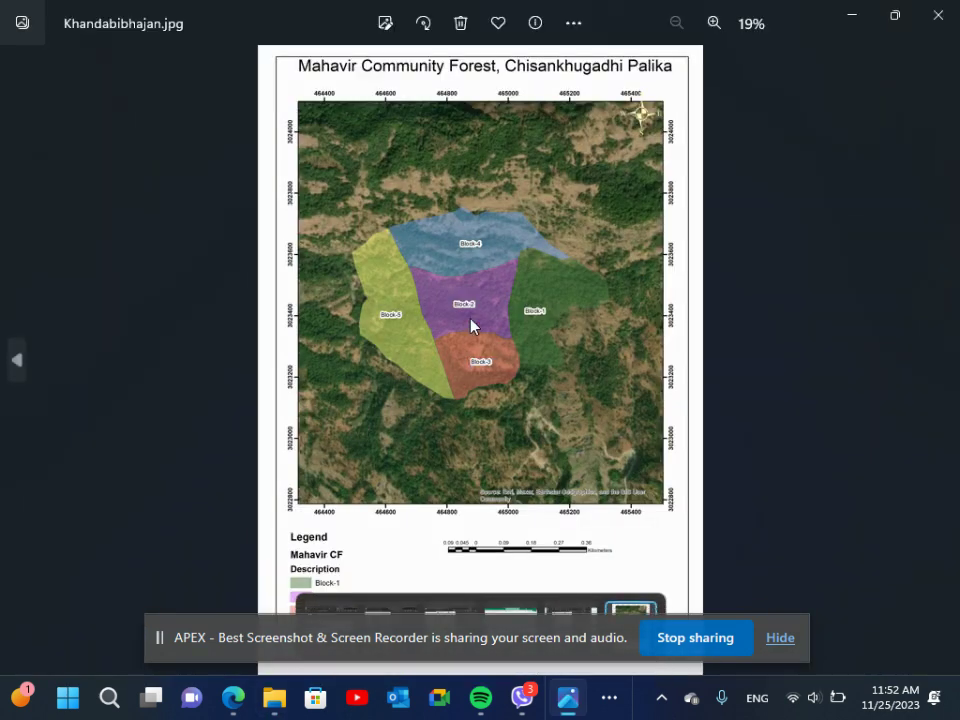
pyautogui.scroll(2, 471, 330)
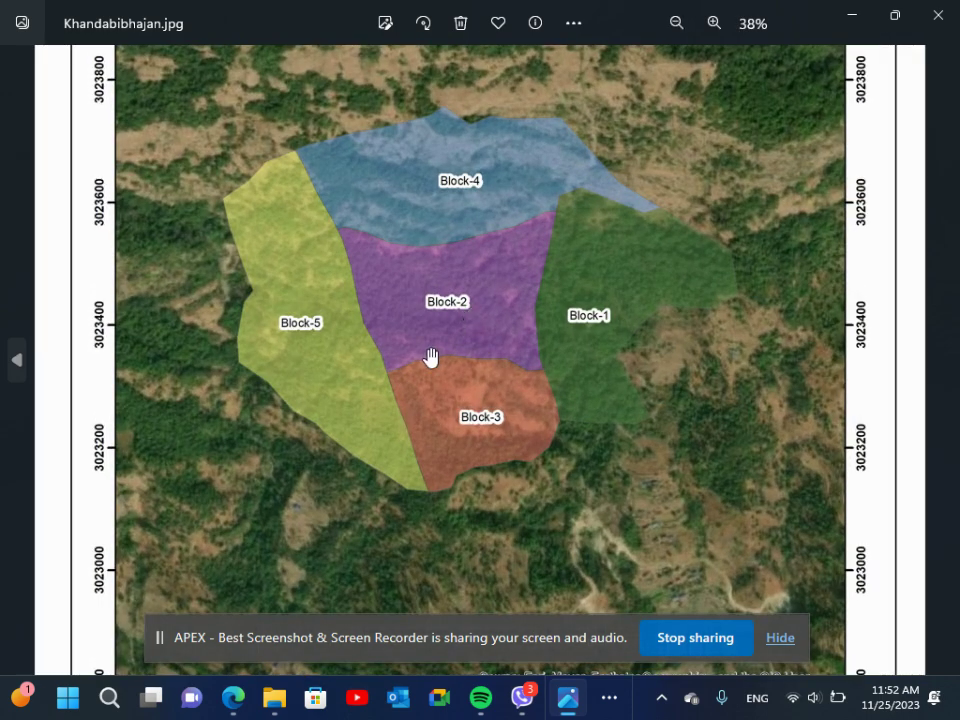
pyautogui.scroll(3, 427, 357)
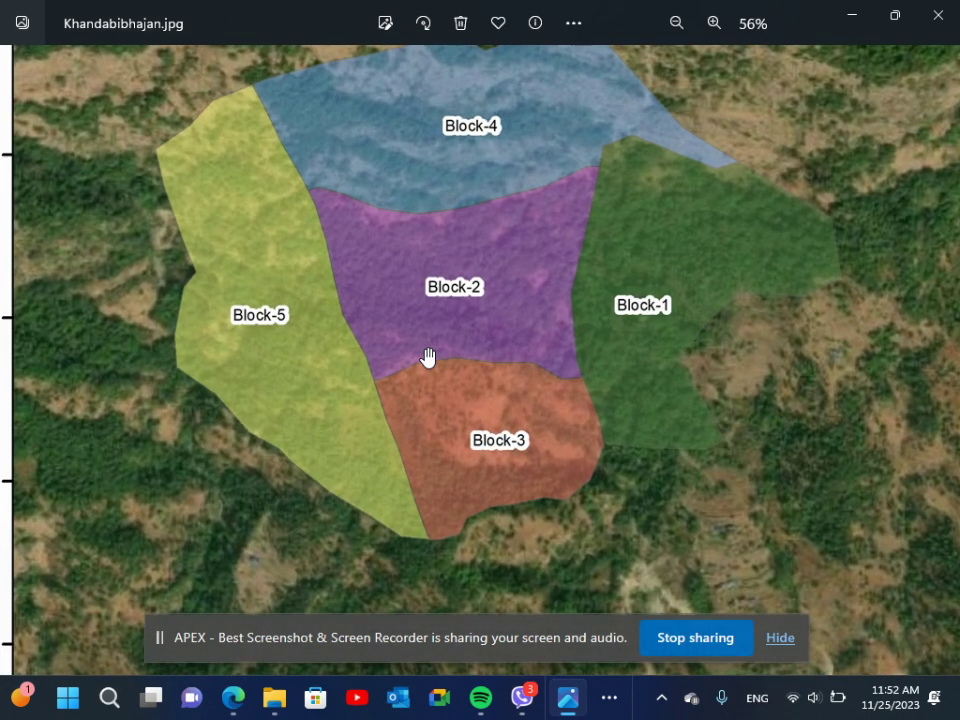
pyautogui.scroll(-4, 427, 357)
pyautogui.scroll(-4, 427, 357)
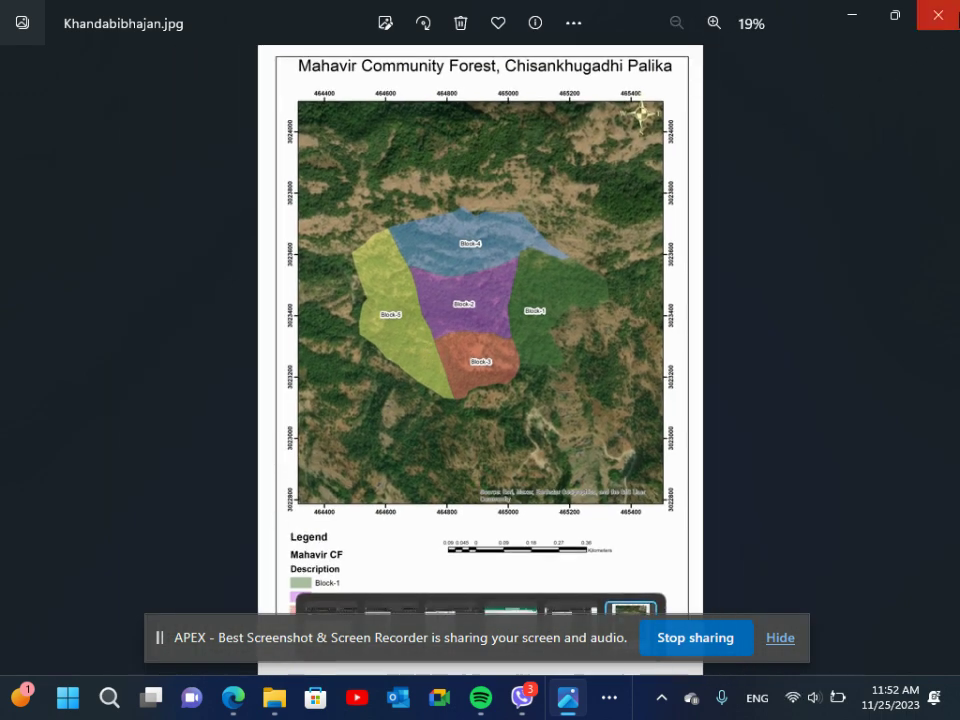
pyautogui.click(942, 14)
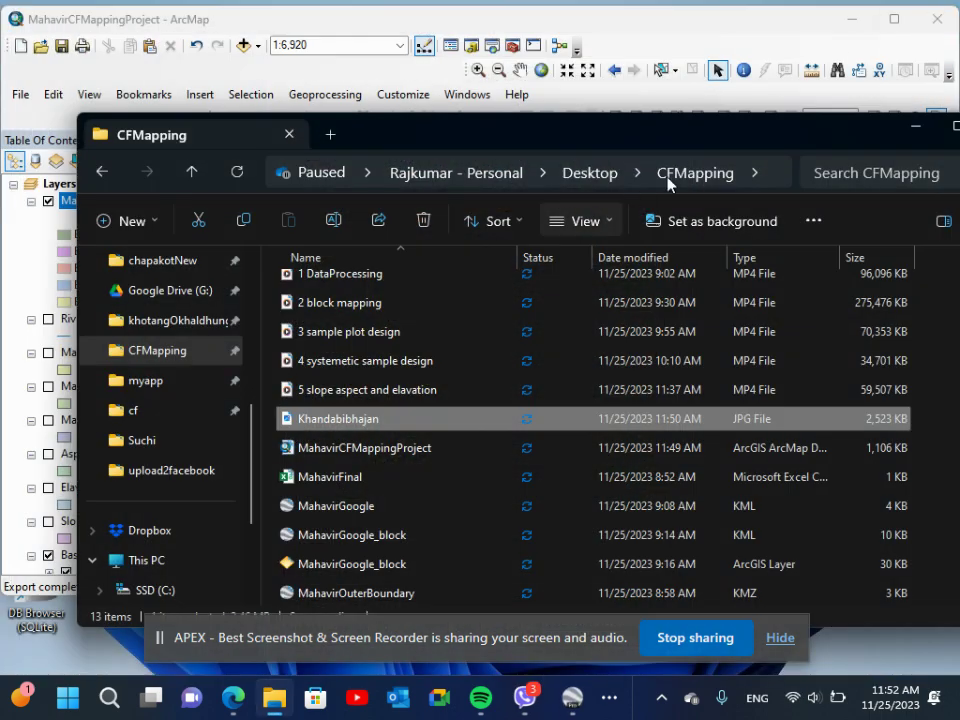
# - Return to ArcMap, turn on the Mahavir2d_slope layer and turn off the Mahavir CF layer
pyautogui.click(912, 130)
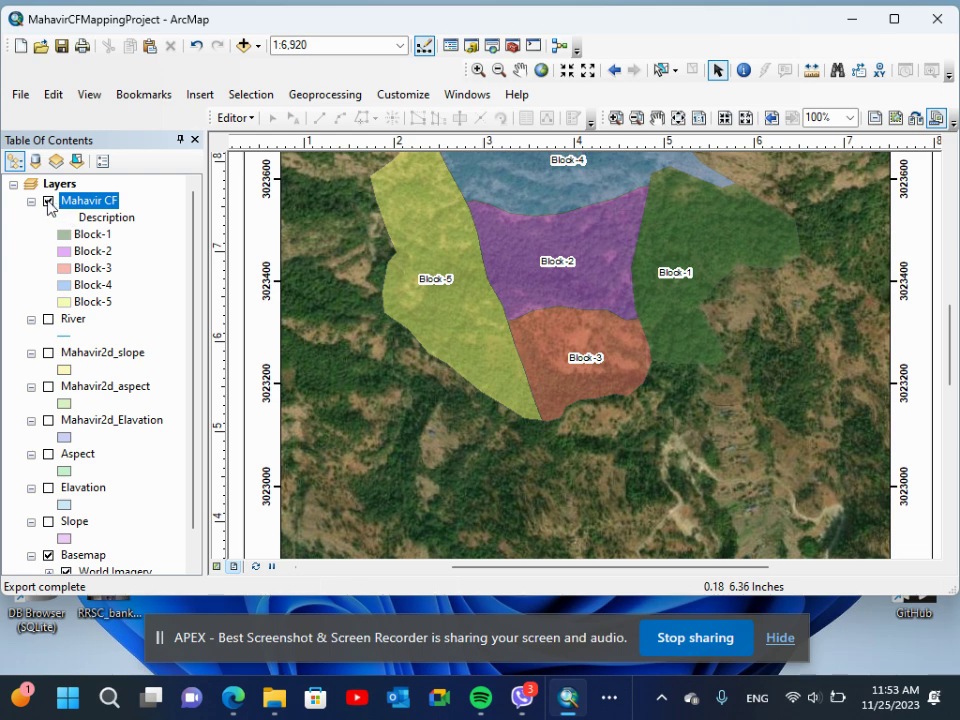
pyautogui.click(48, 202)
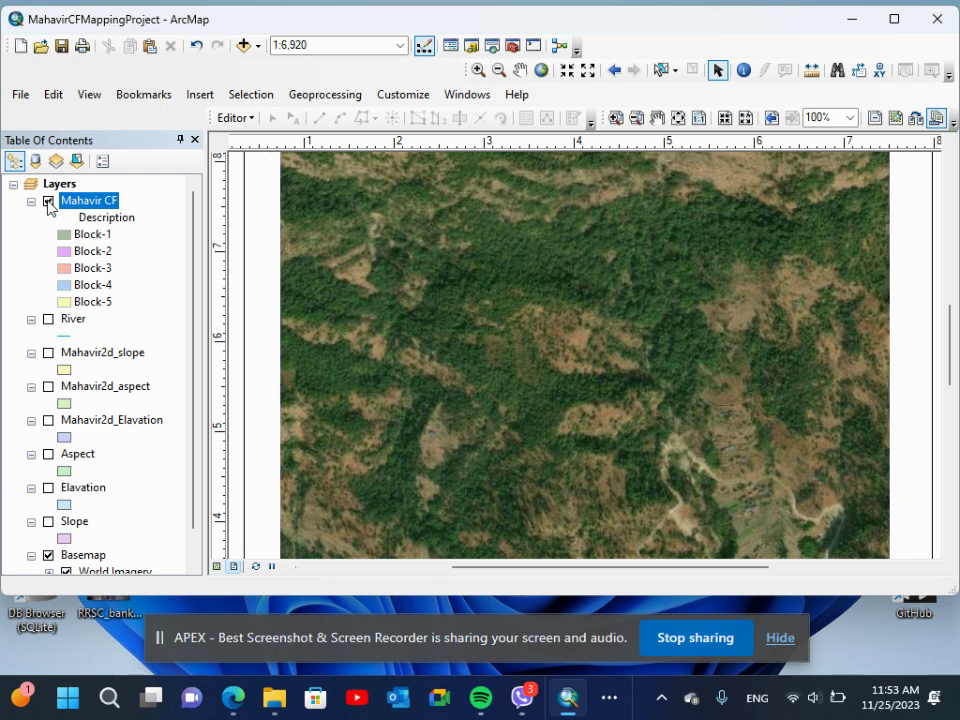
pyautogui.click(48, 202)
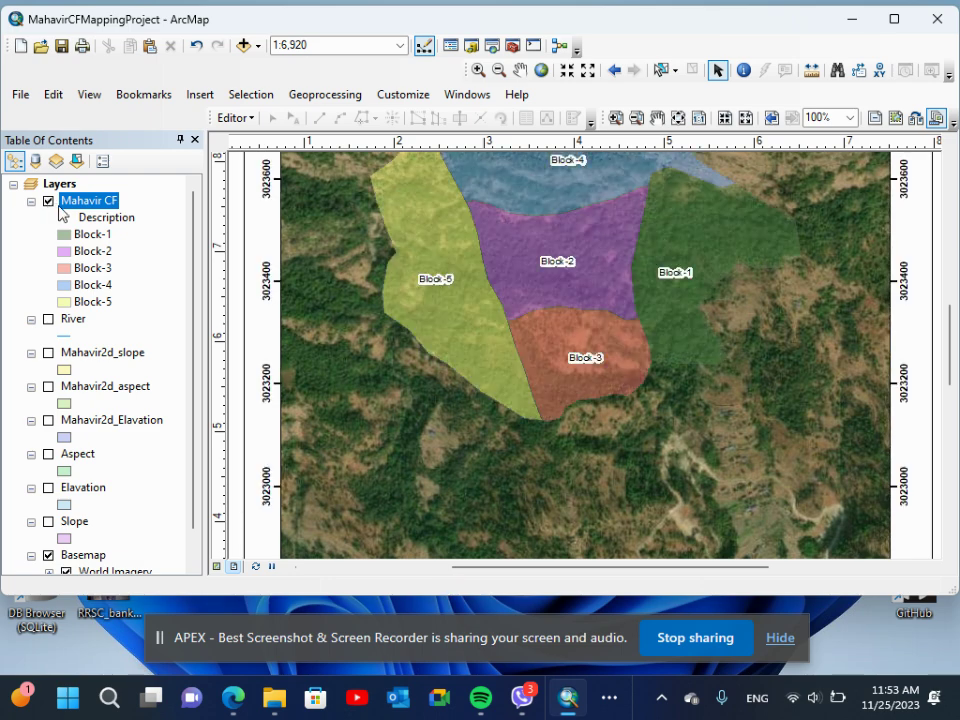
pyautogui.click(48, 353)
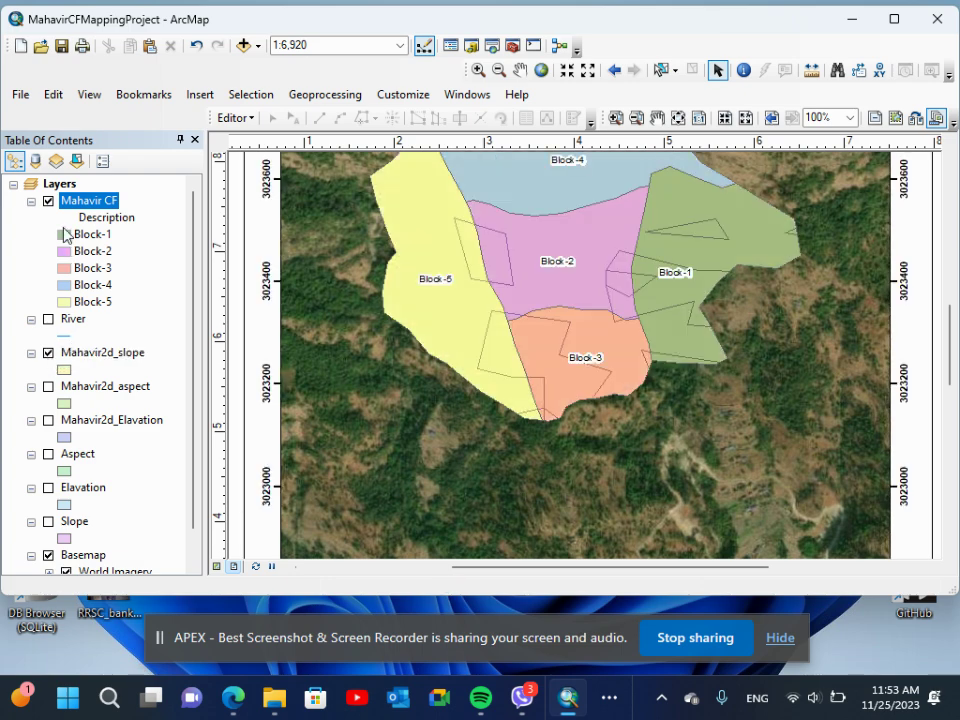
pyautogui.click(48, 201)
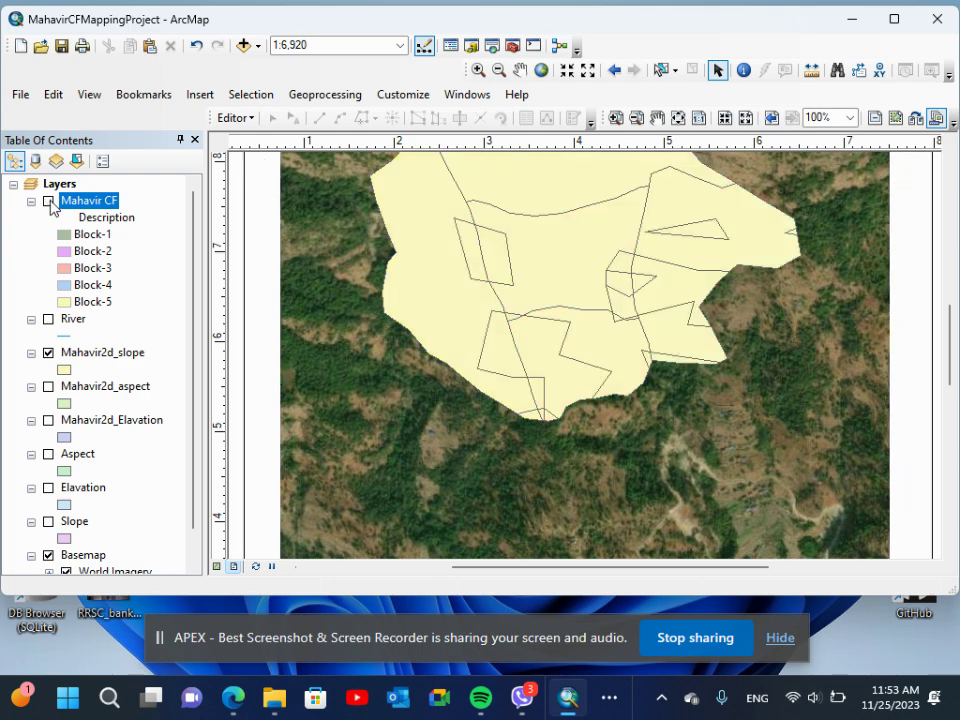
# - Symbolize the Mahavir2d_slope layer by unique values of the slopeClass field, adding all of its values
pyautogui.click(107, 361)
pyautogui.rightClick(107, 361)
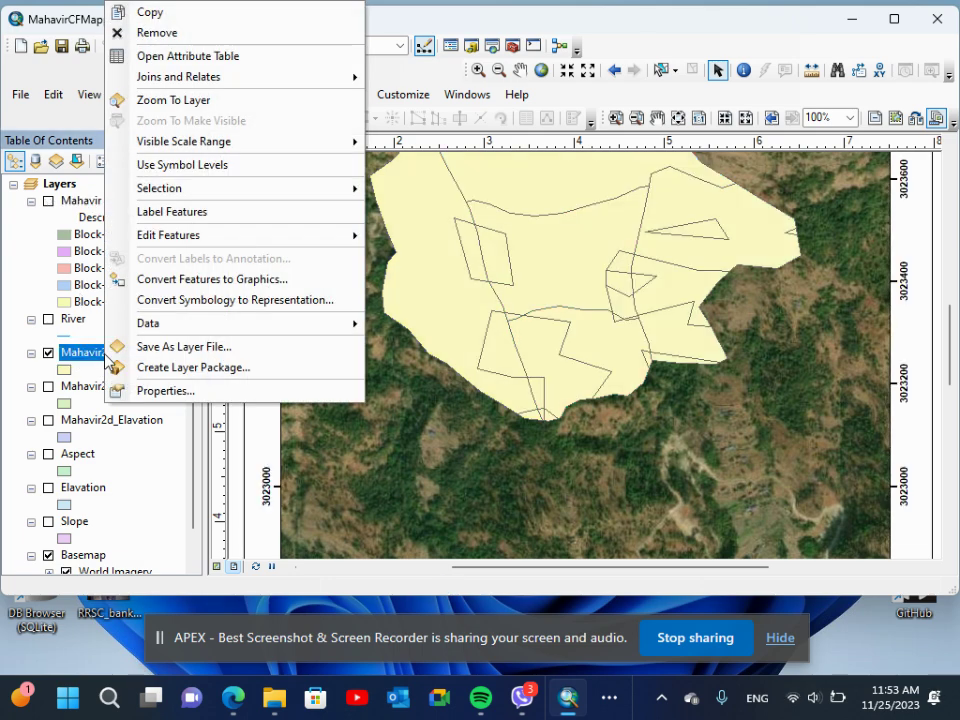
pyautogui.click(156, 392)
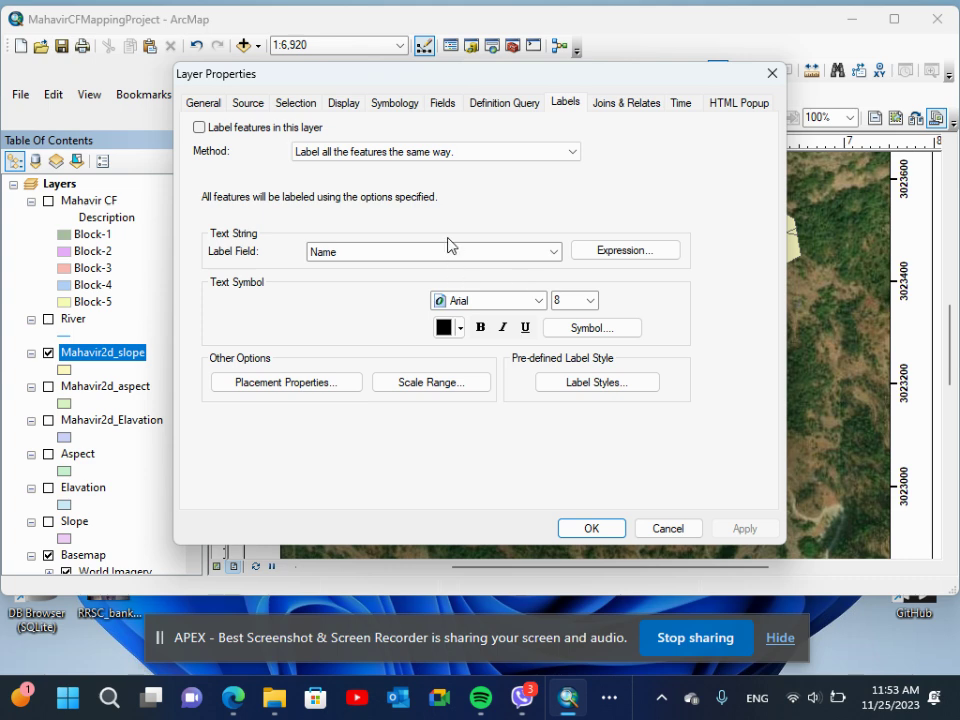
pyautogui.click(403, 106)
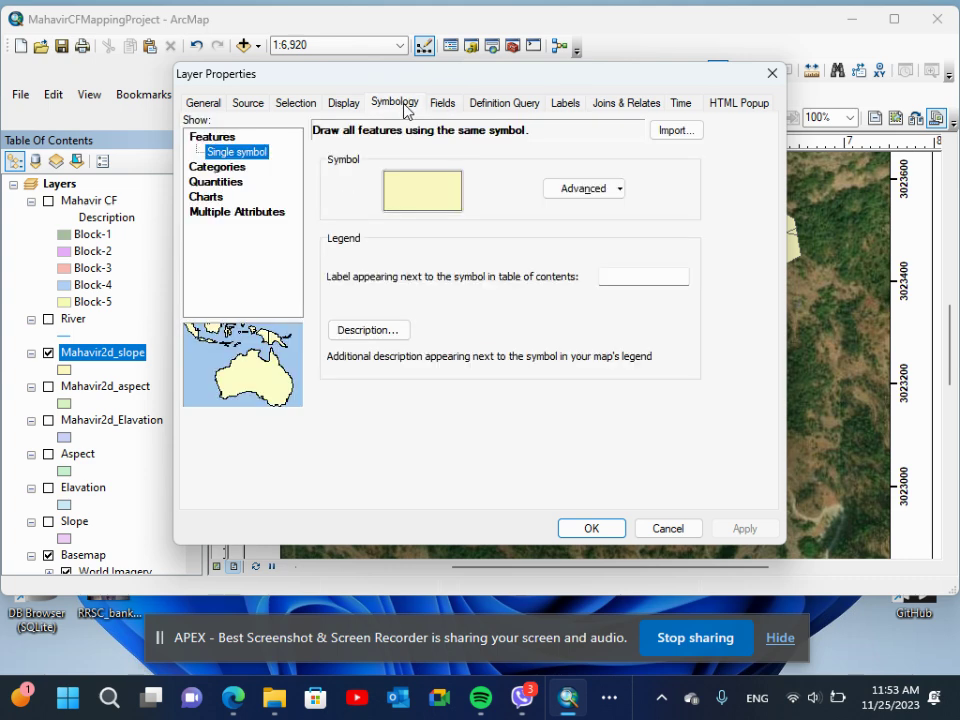
pyautogui.click(240, 167)
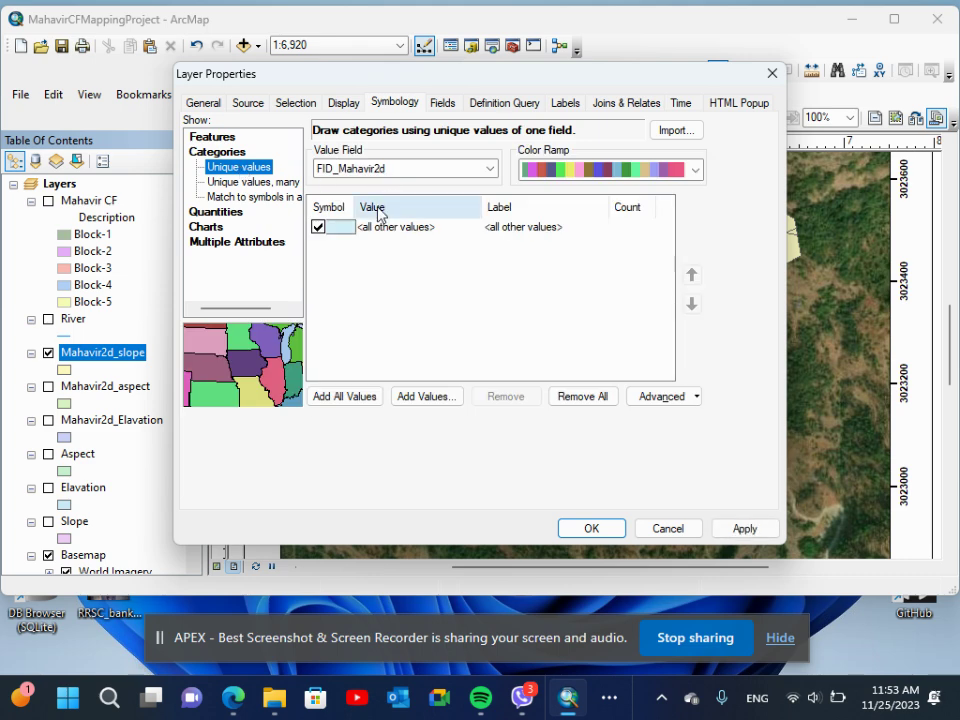
pyautogui.click(487, 171)
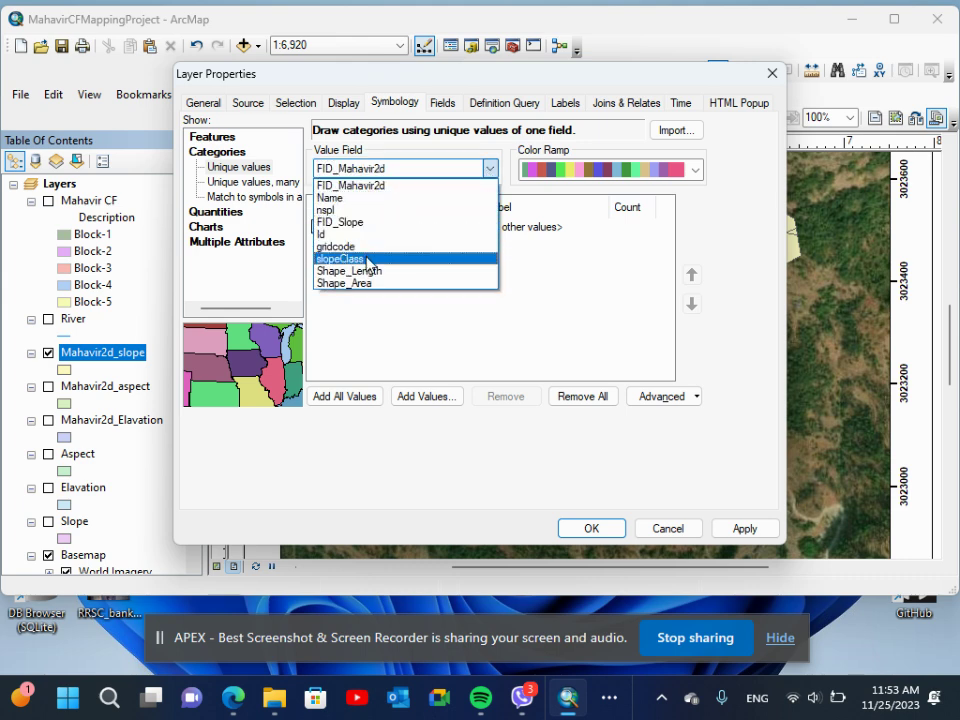
pyautogui.click(368, 263)
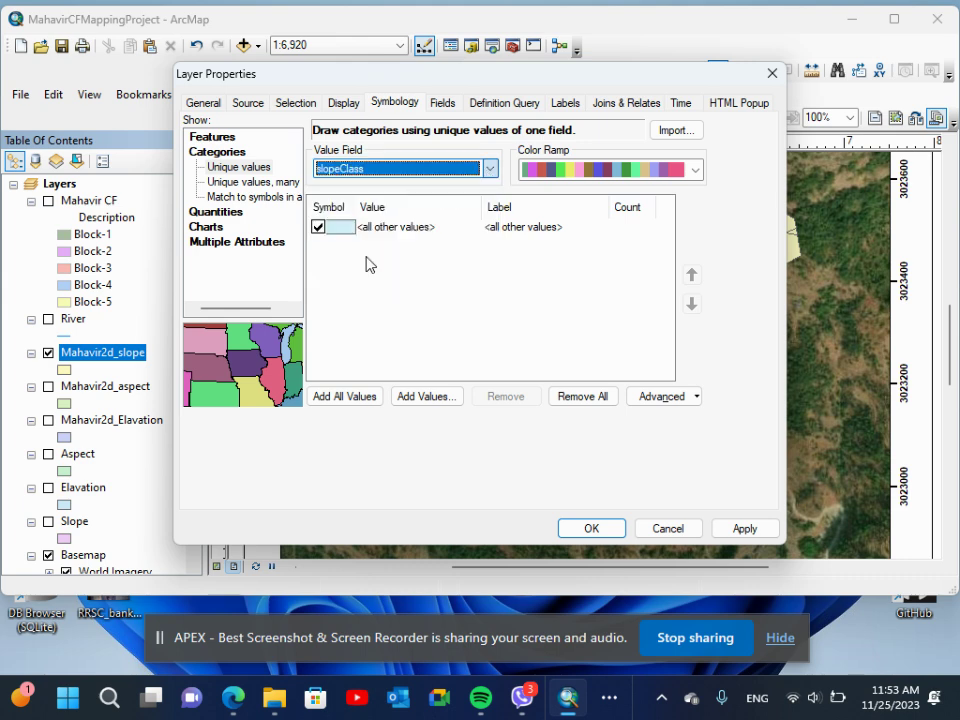
pyautogui.click(345, 396)
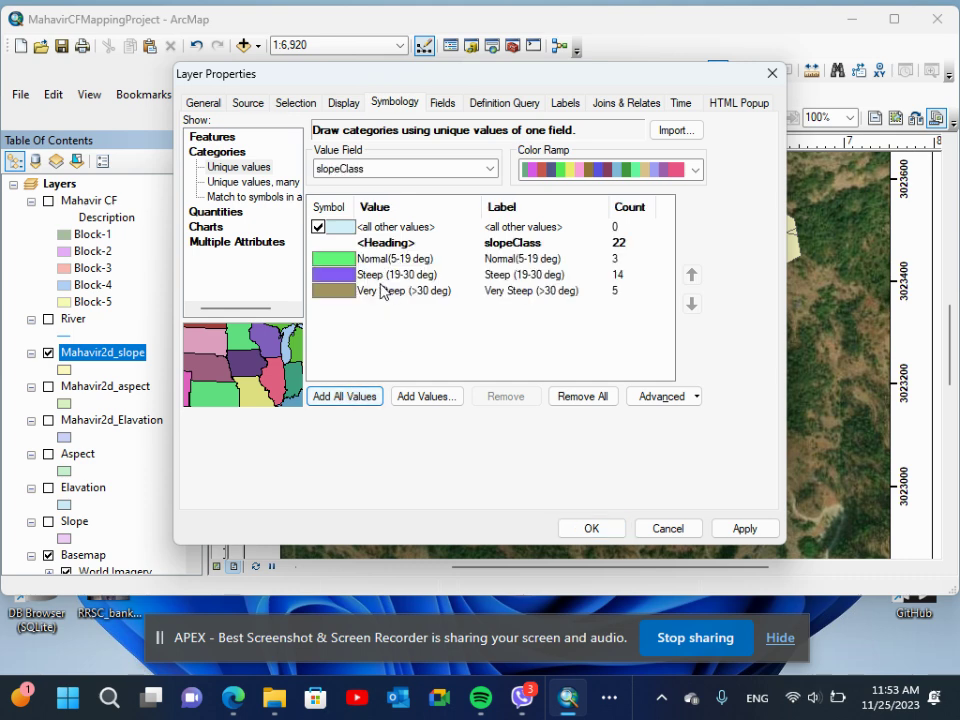
pyautogui.click(591, 528)
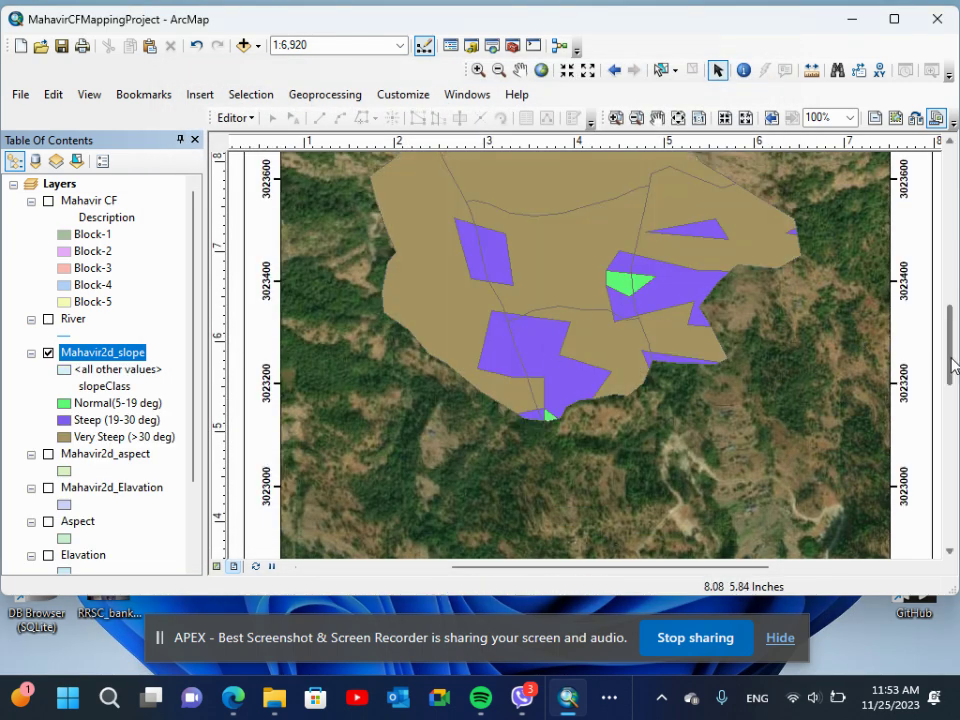
# - Replace the layout's title text with "Slope Map, Mahavir CF"
pyautogui.moveTo(953, 365); pyautogui.dragTo(953, 342)
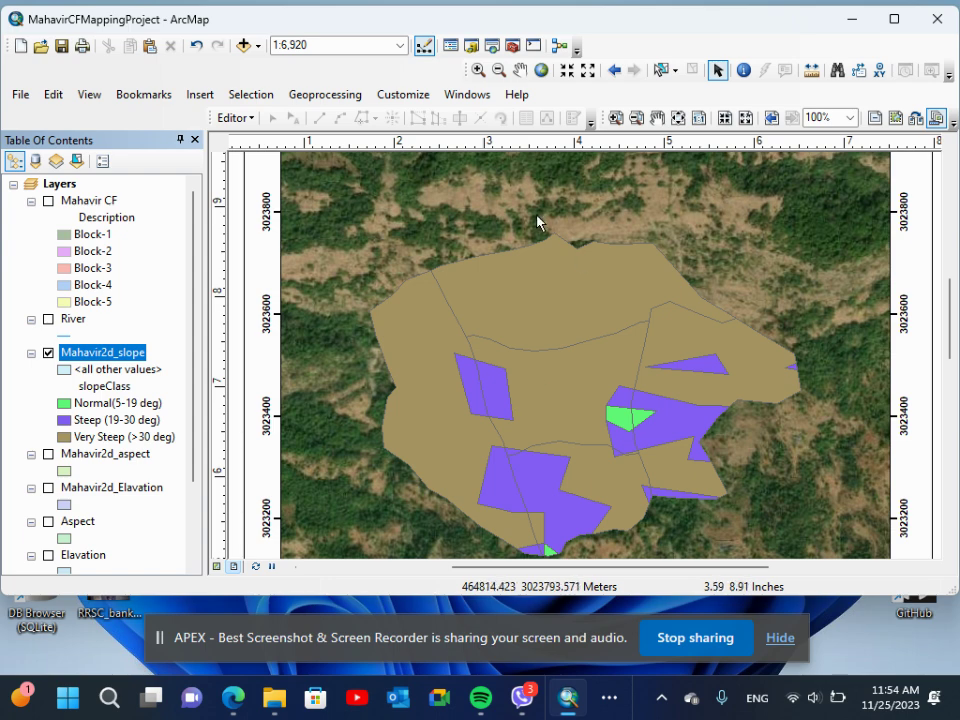
pyautogui.click(678, 117)
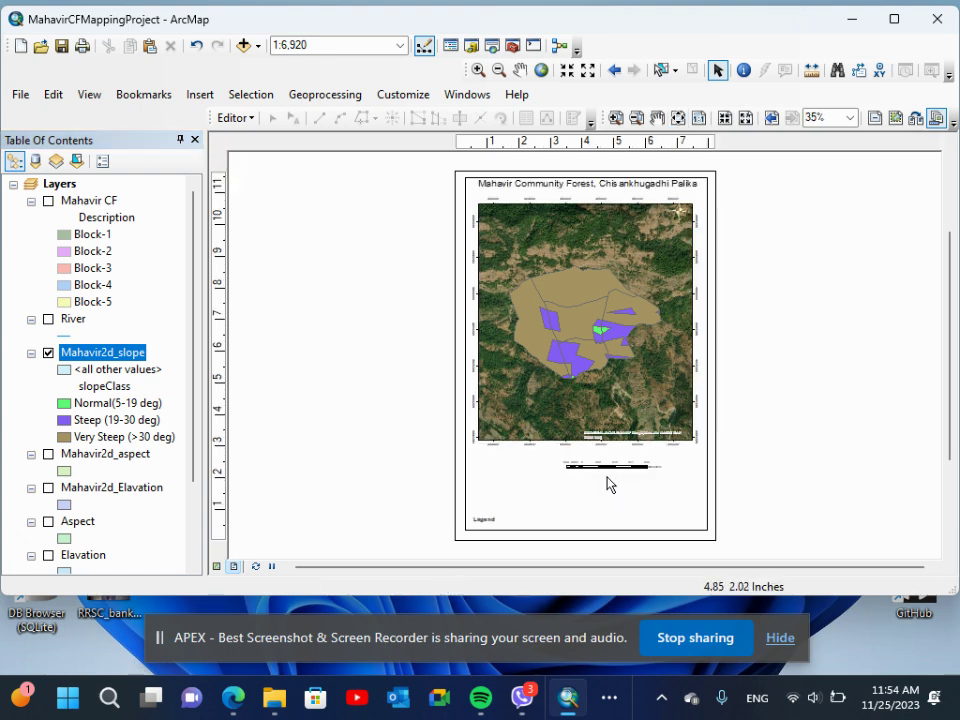
pyautogui.click(595, 467)
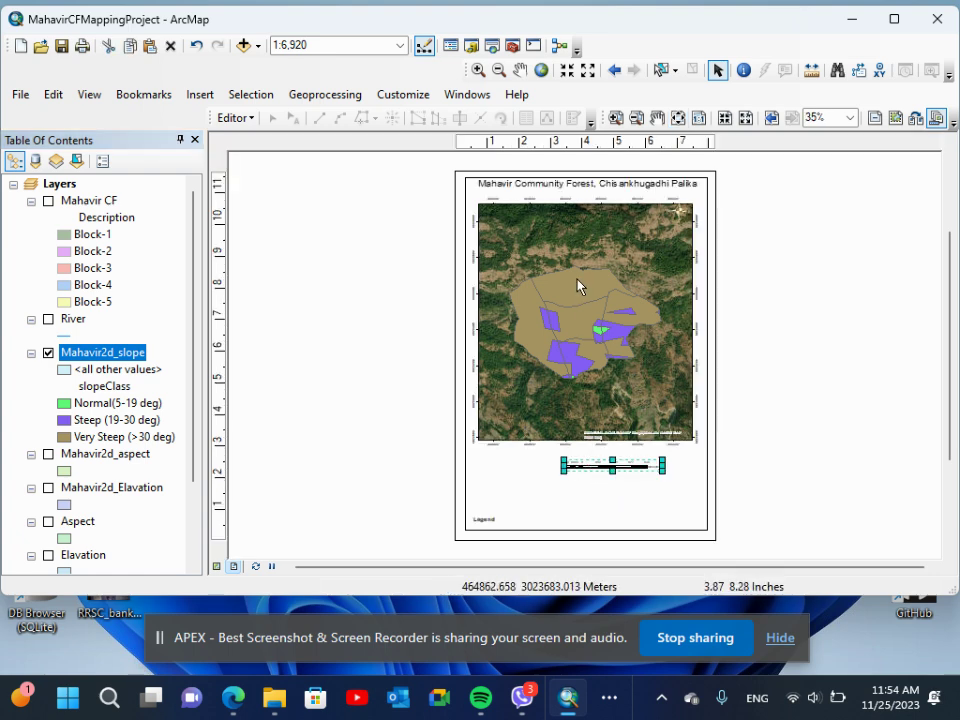
pyautogui.doubleClick(549, 183)
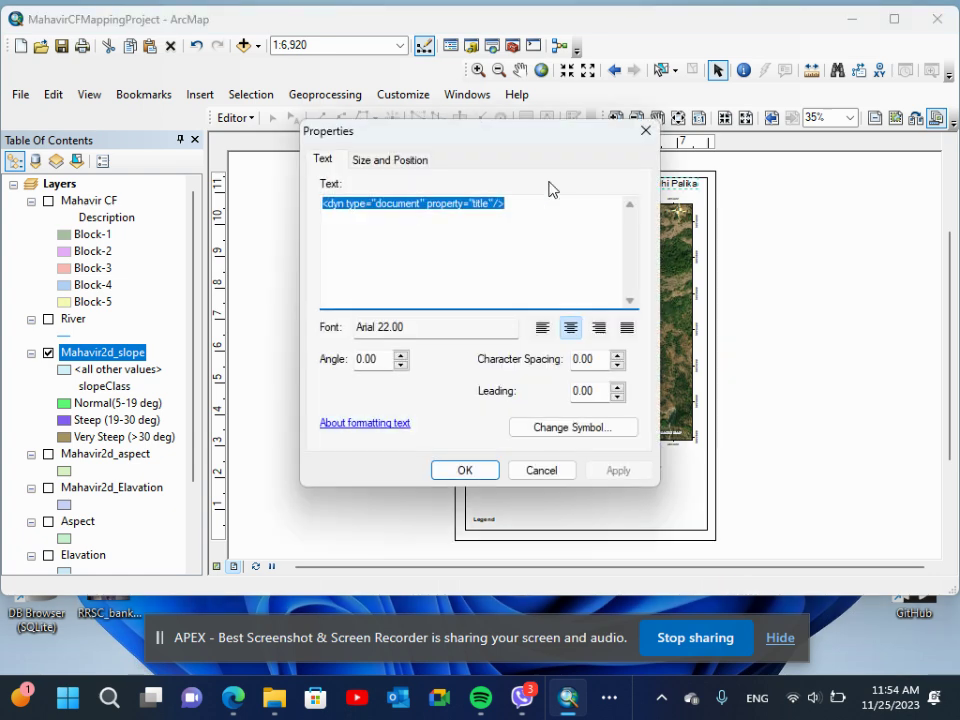
pyautogui.write('Slope Map,')
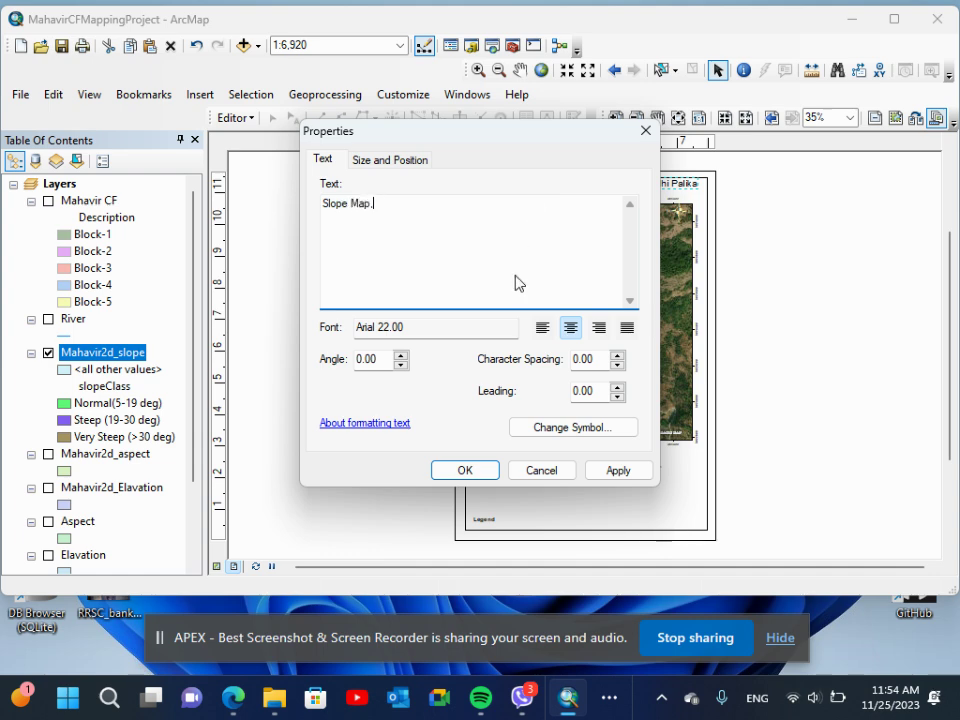
pyautogui.write('Mahavir CF')
pyautogui.click(493, 477)
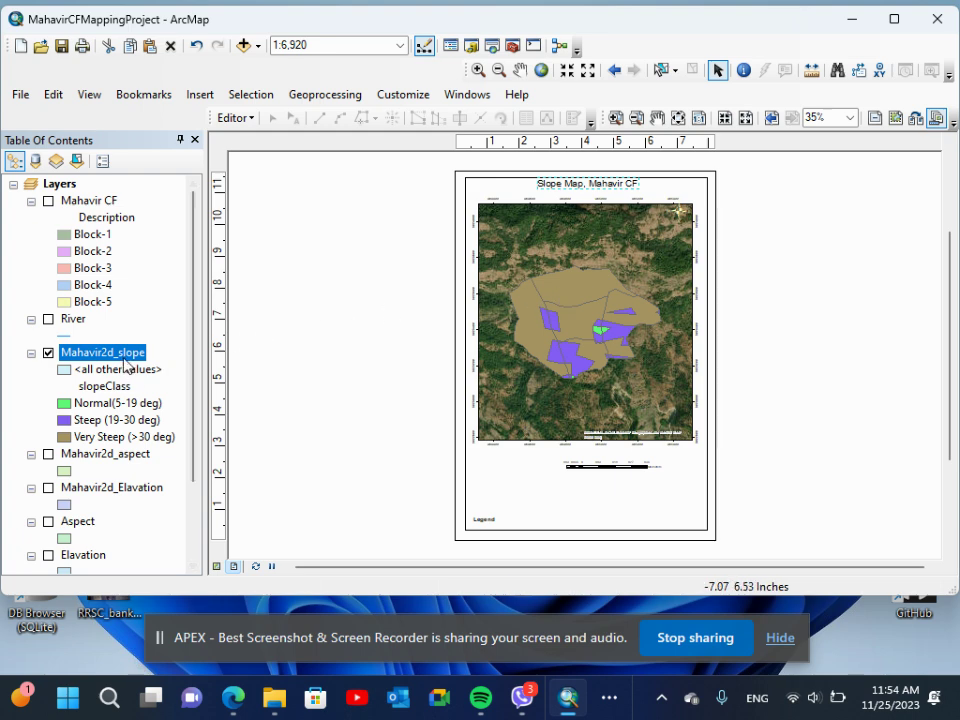
# - Set the Mahavir2d_slope layer's transparency to 50% in its properties
pyautogui.rightClick(120, 356)
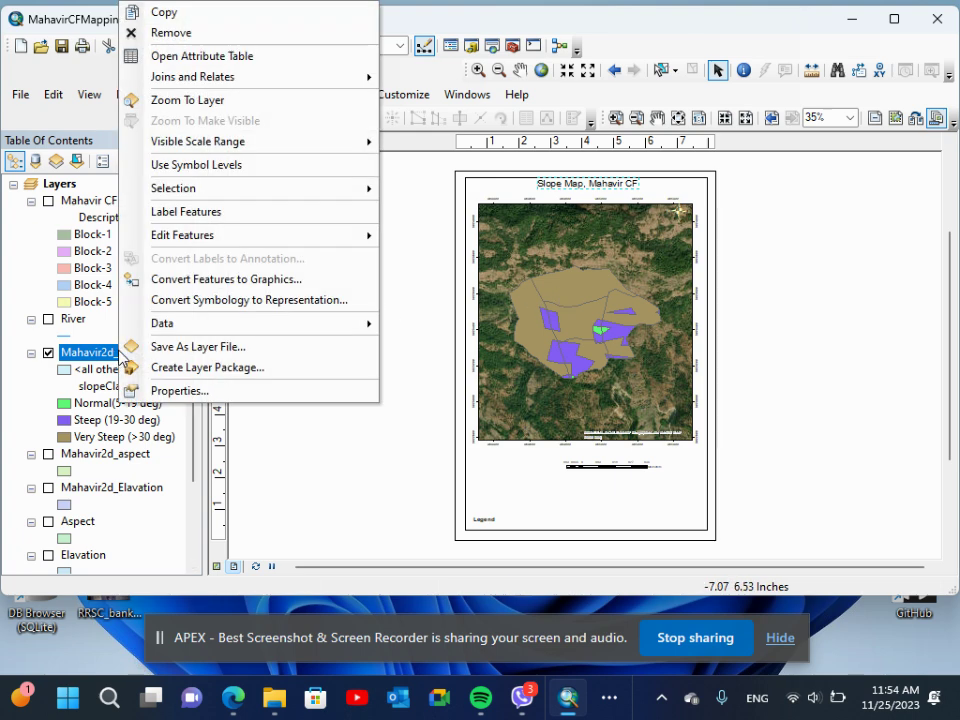
pyautogui.click(185, 392)
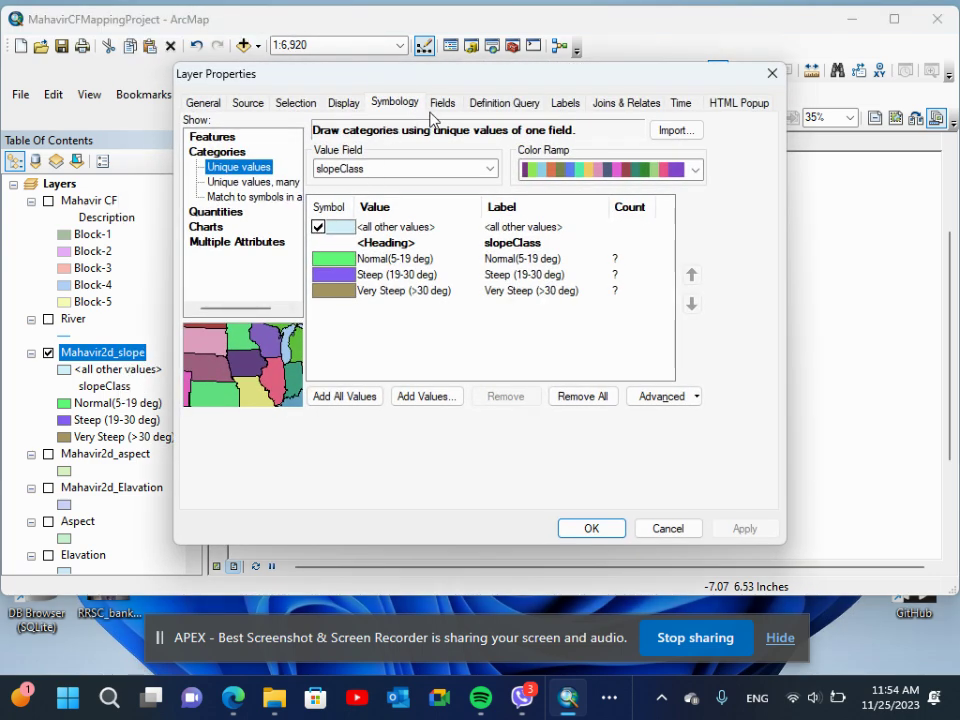
pyautogui.click(337, 102)
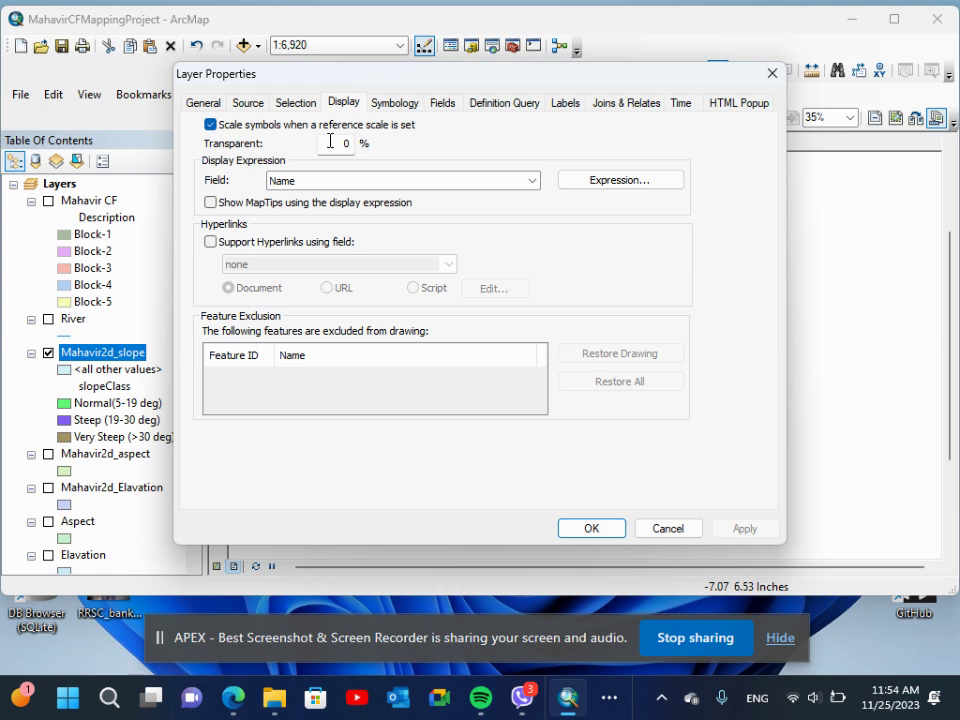
pyautogui.write('50')
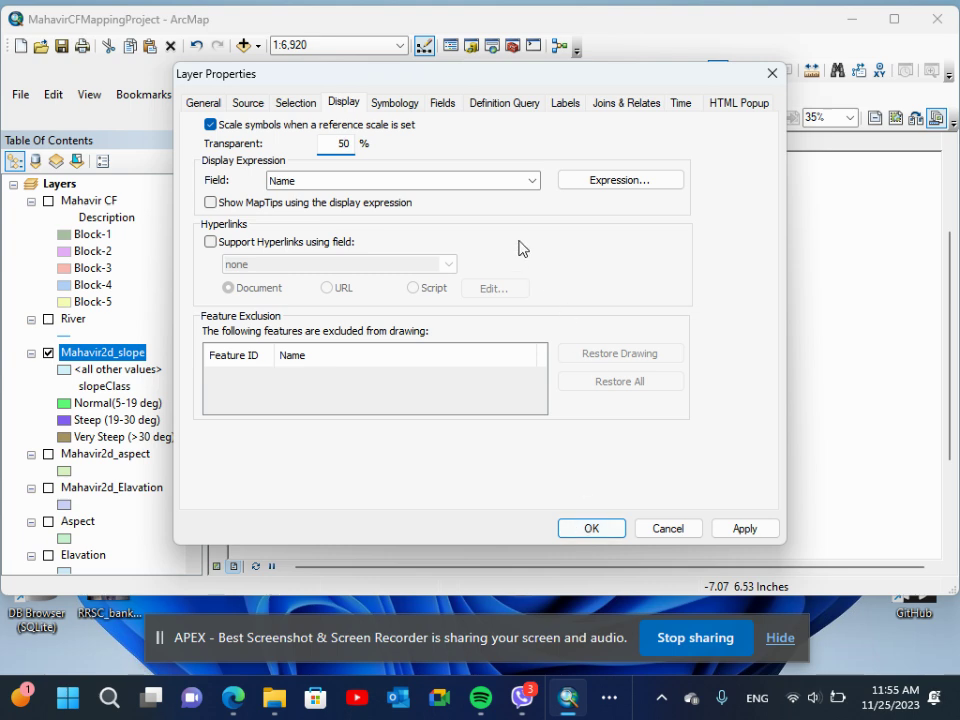
# - Change the fill color of the Very Steep (>30 deg) class of the slope layer to bright red
pyautogui.click(403, 104)
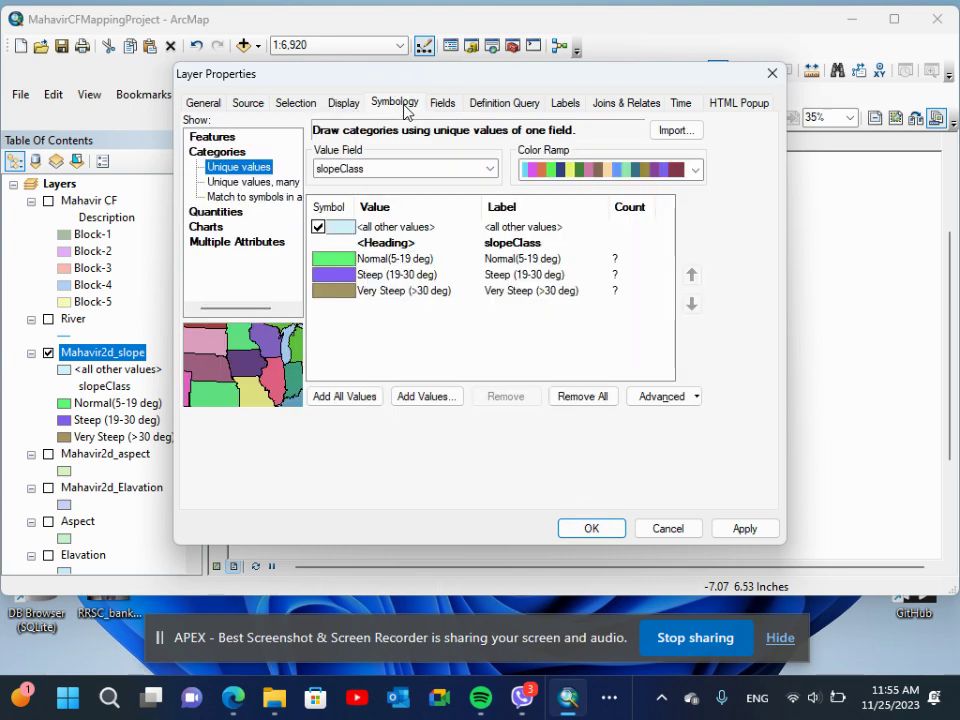
pyautogui.doubleClick(331, 291)
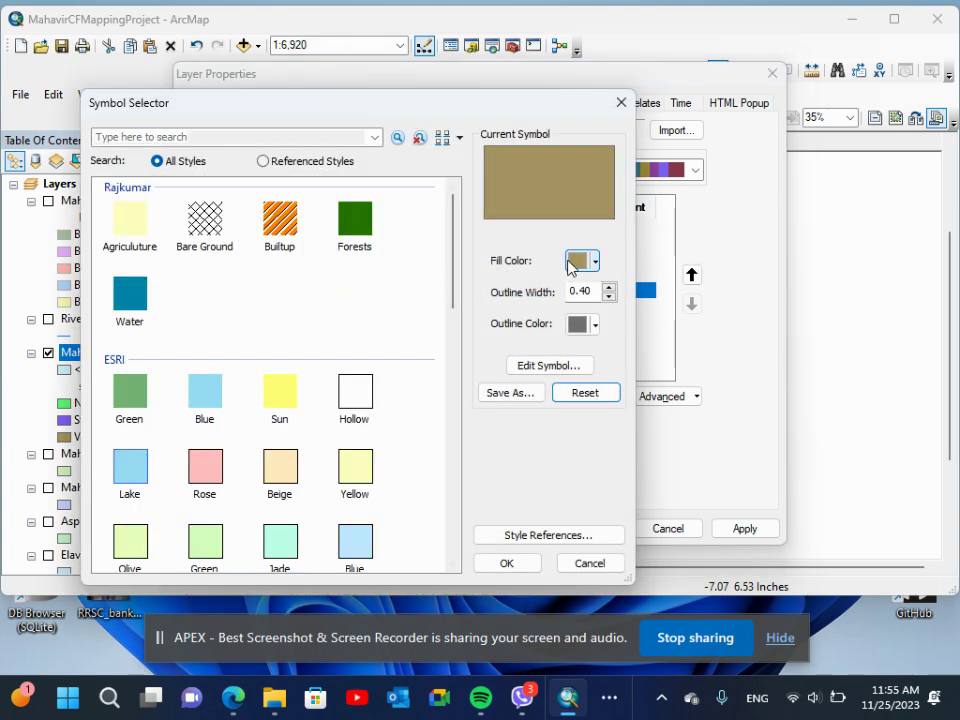
pyautogui.click(576, 261)
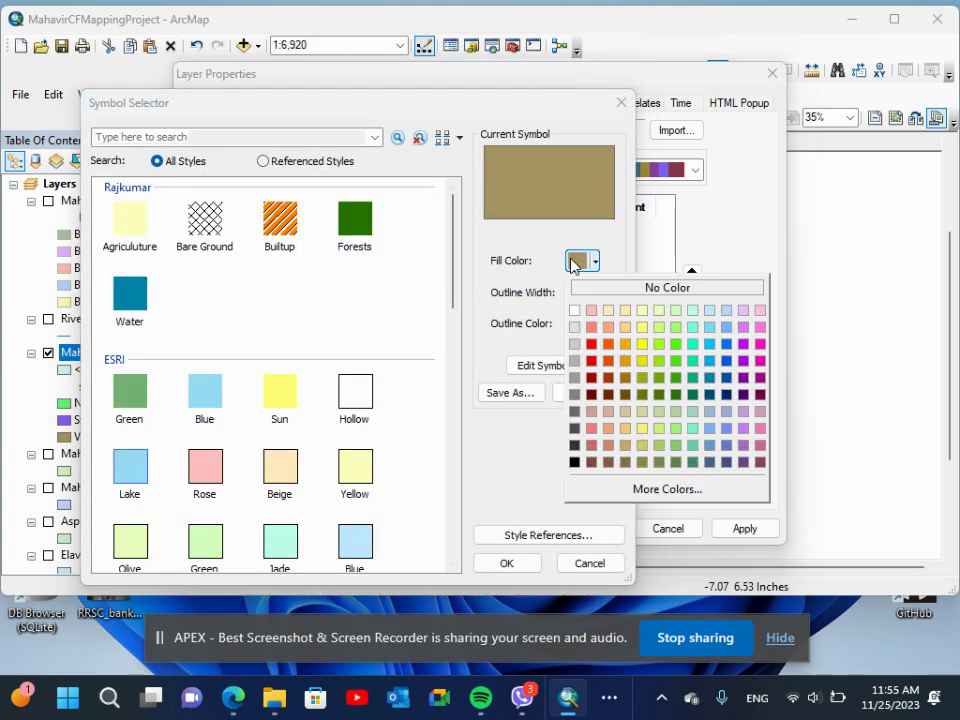
pyautogui.click(591, 343)
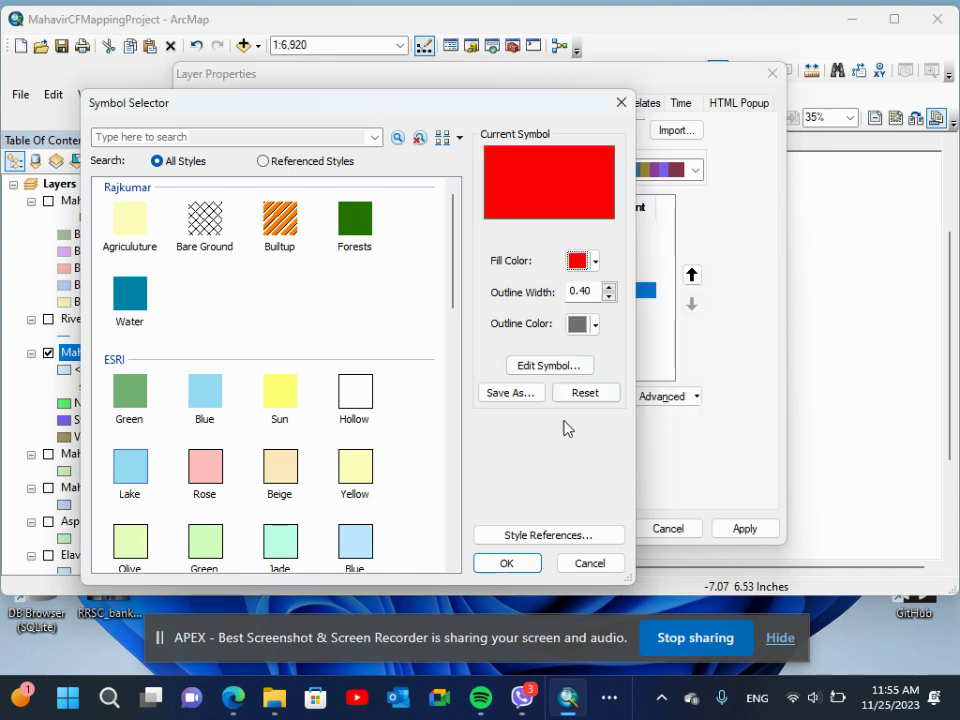
pyautogui.click(528, 566)
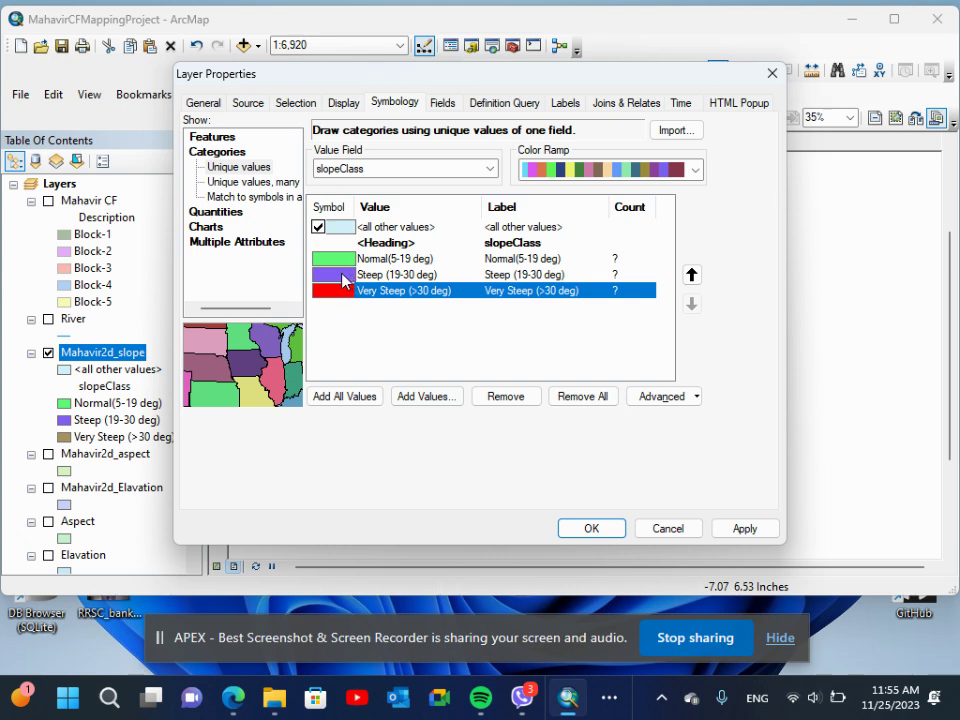
# - Change the fill color of the Steep (19-30 deg) class to light pink and apply the slope layer's properties
pyautogui.doubleClick(343, 282)
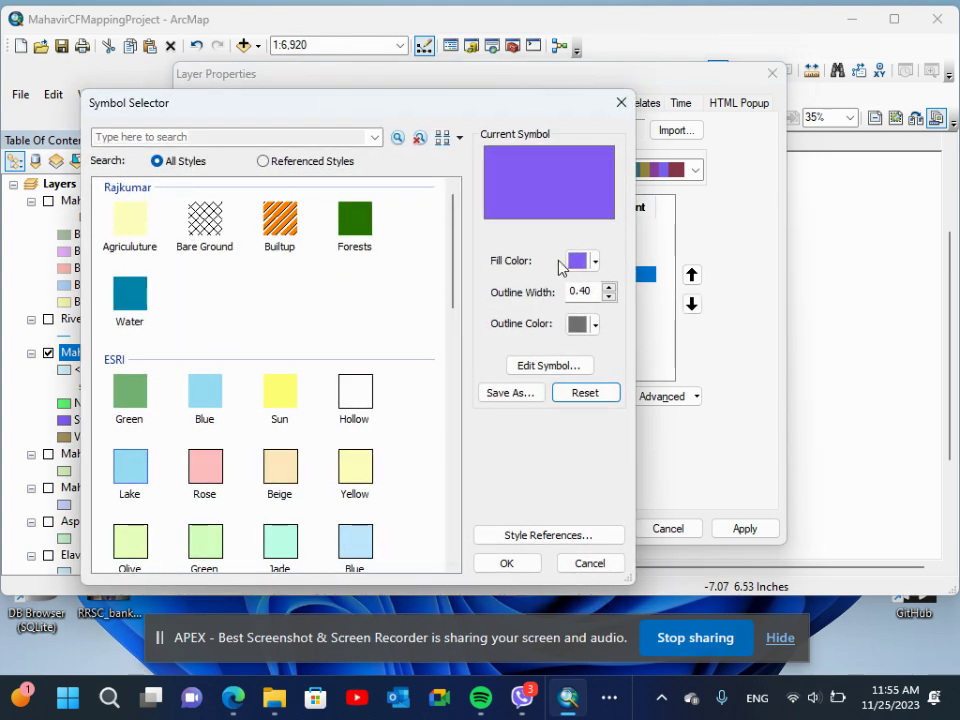
pyautogui.click(577, 261)
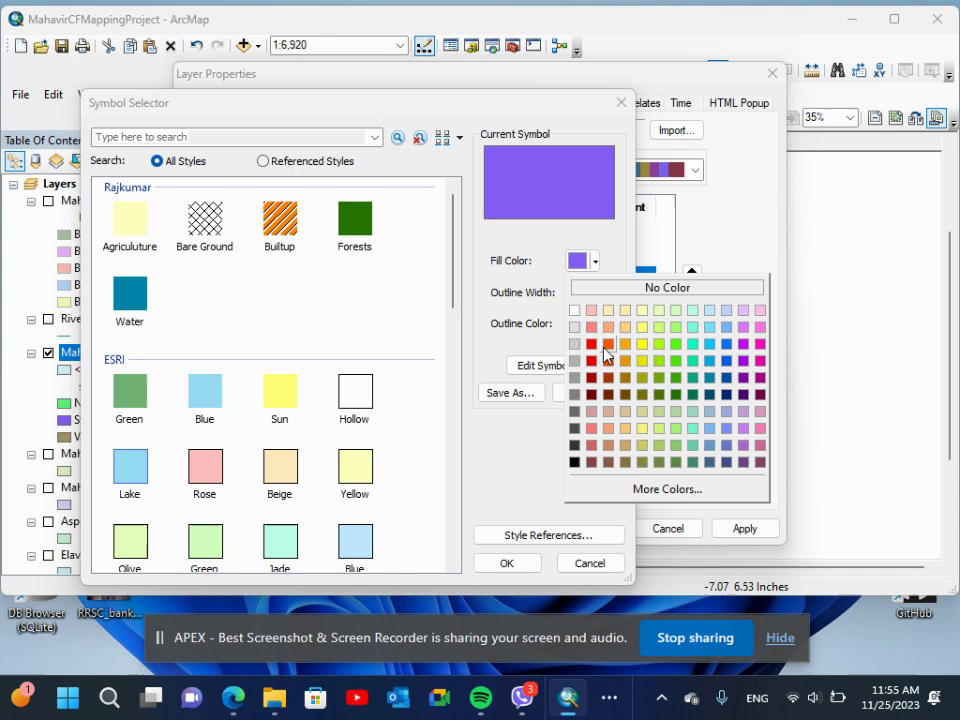
pyautogui.click(591, 312)
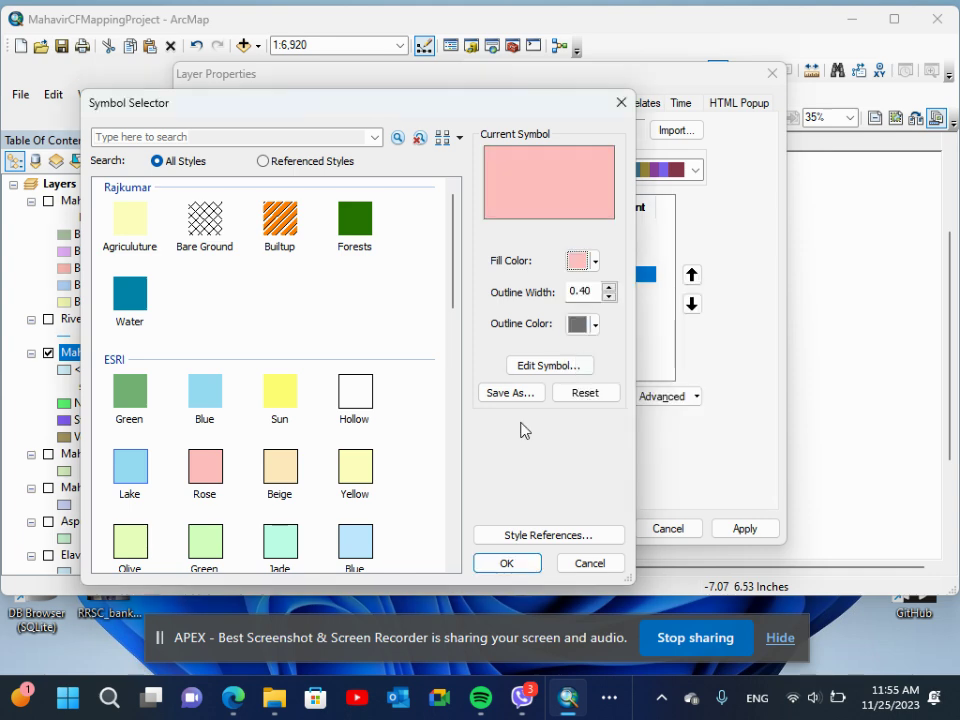
pyautogui.click(500, 564)
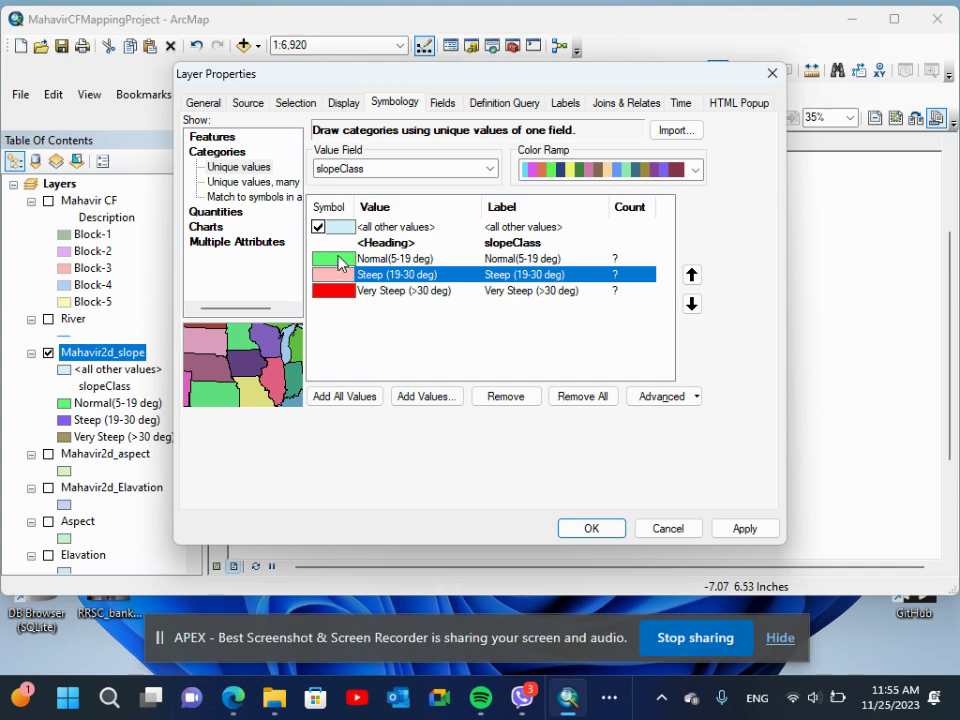
pyautogui.click(605, 526)
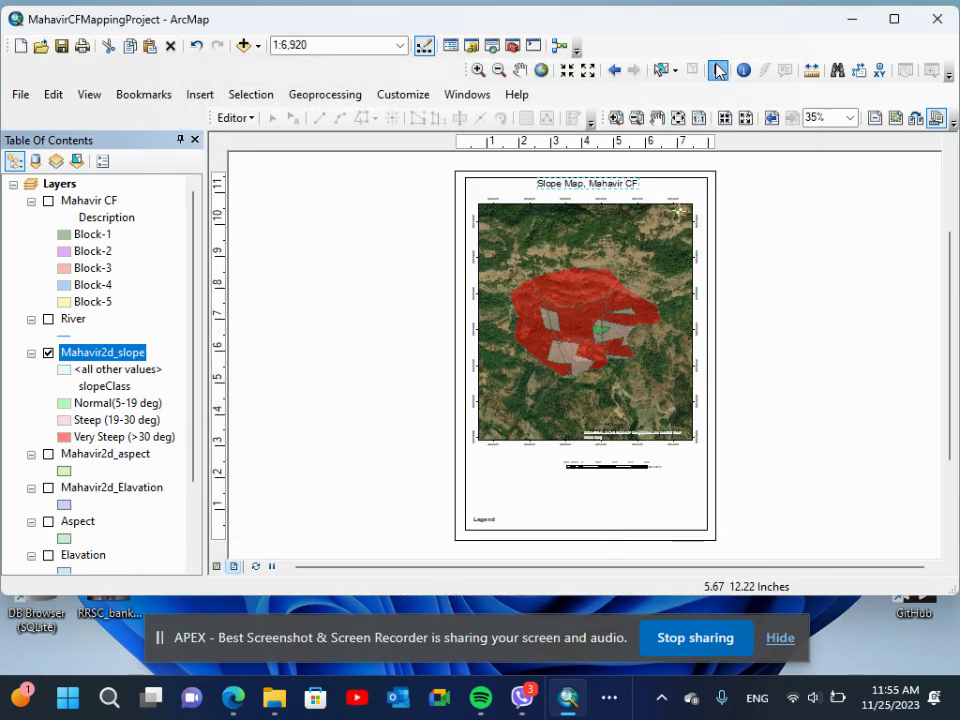
pyautogui.click(699, 118)
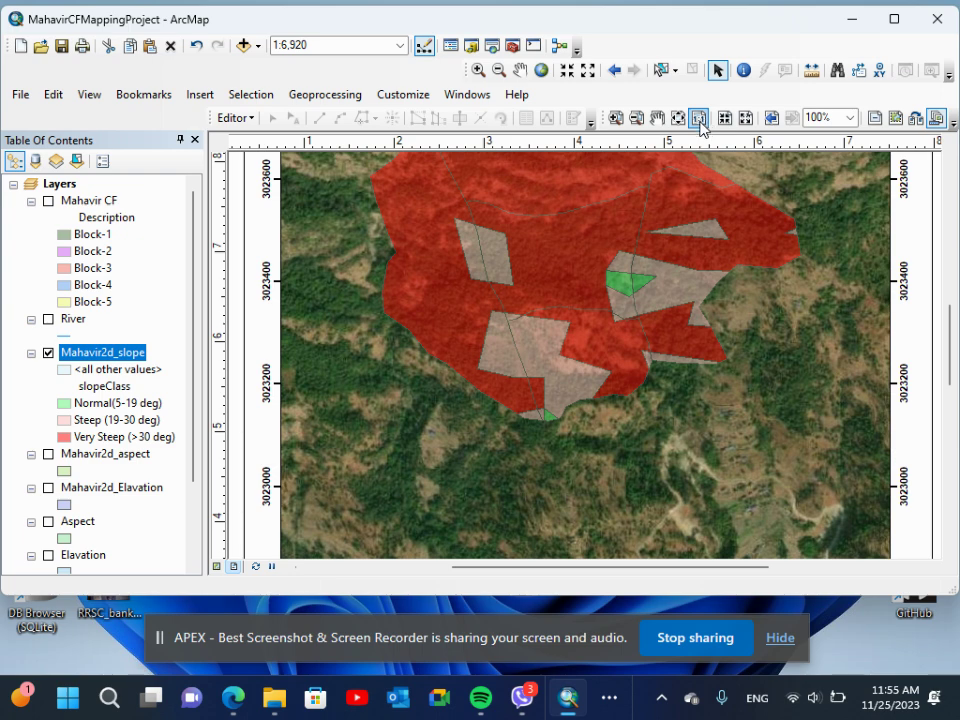
pyautogui.click(24, 97)
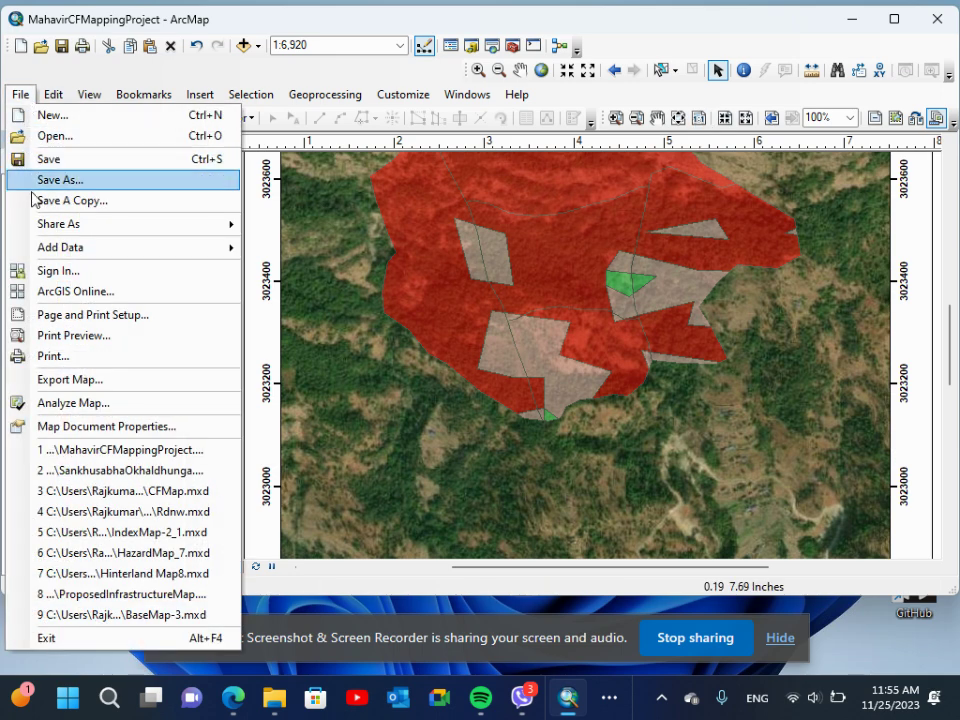
pyautogui.moveTo(60, 95)
pyautogui.click(70, 54)
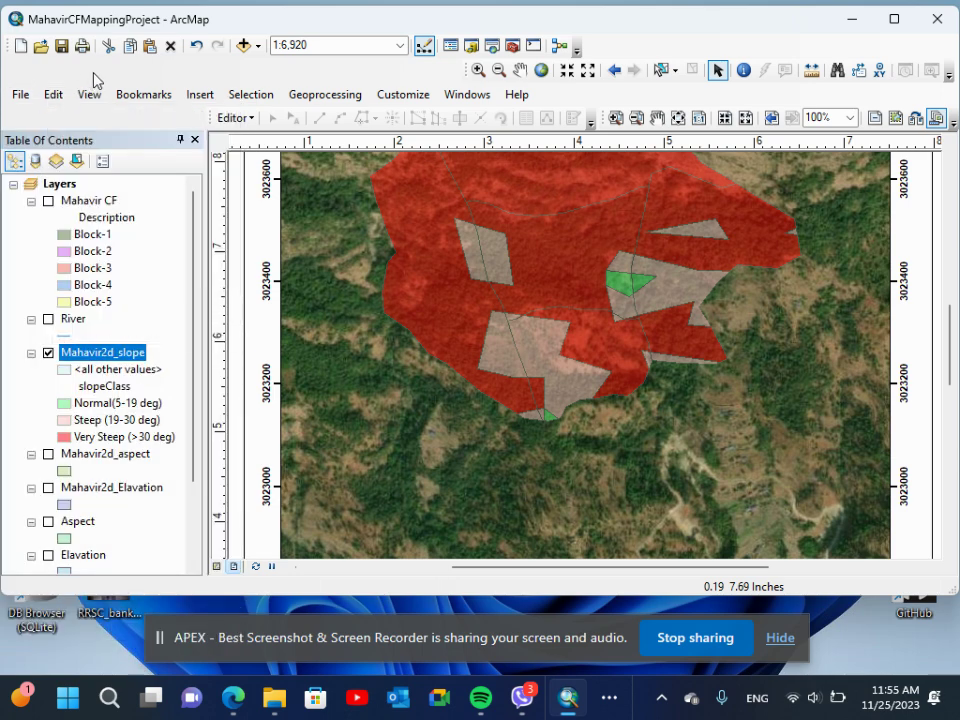
# - Turn on the Mahavir CF layer and change its symbology to a single Hollow symbol
pyautogui.click(48, 201)
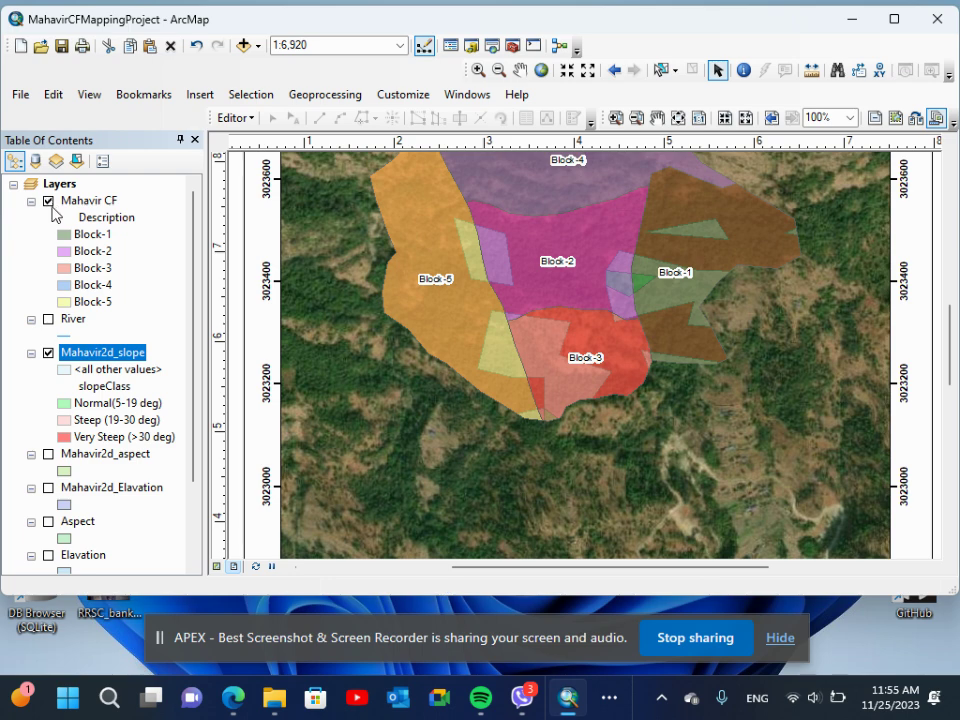
pyautogui.doubleClick(86, 203)
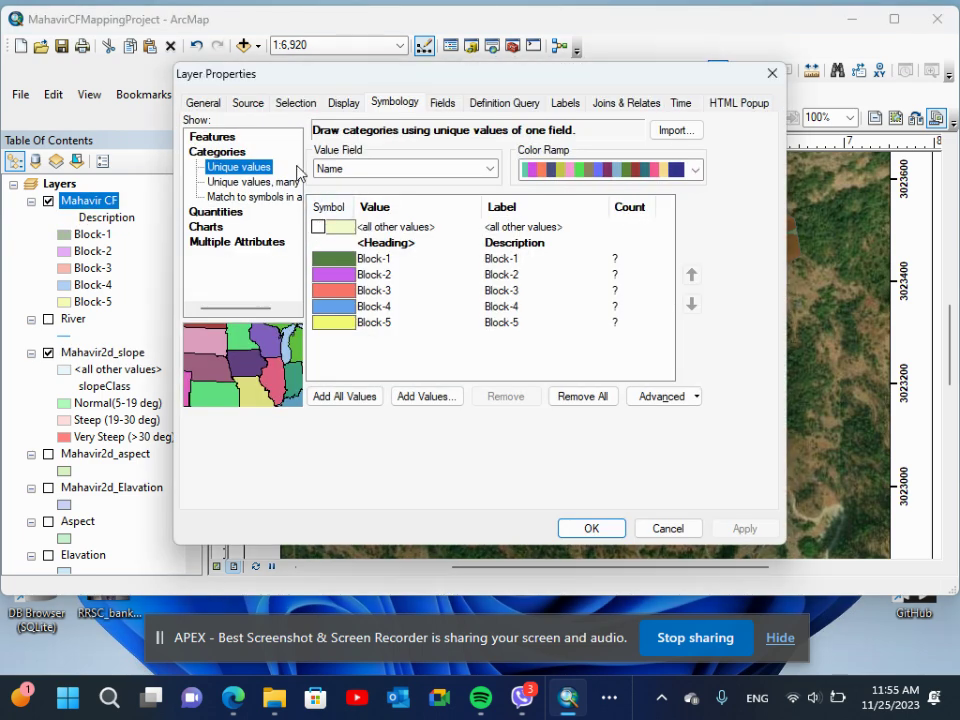
pyautogui.click(226, 138)
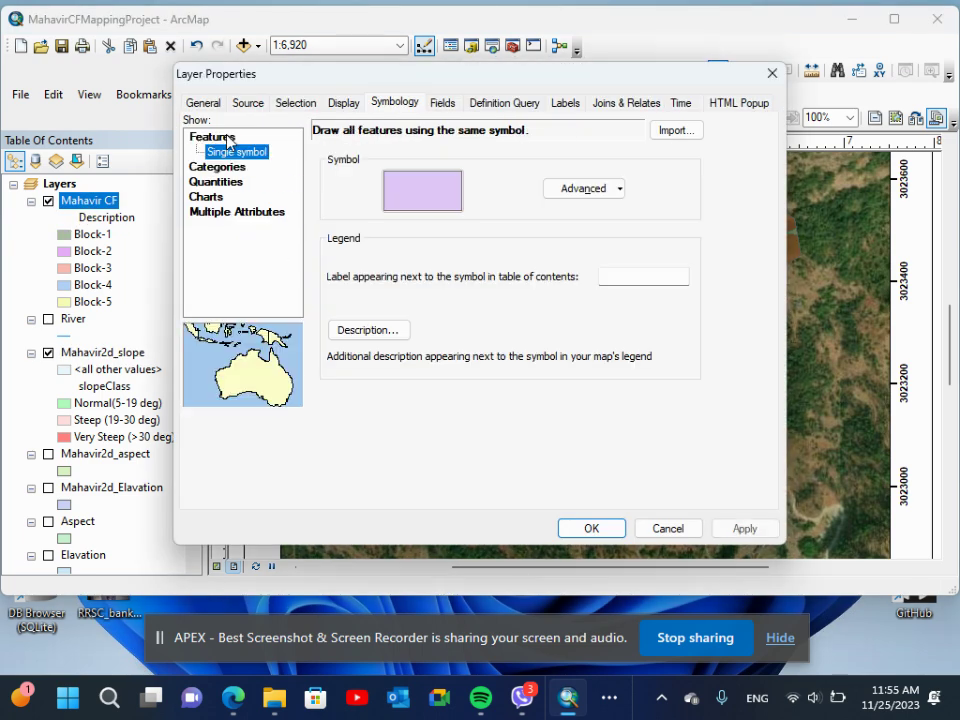
pyautogui.click(396, 194)
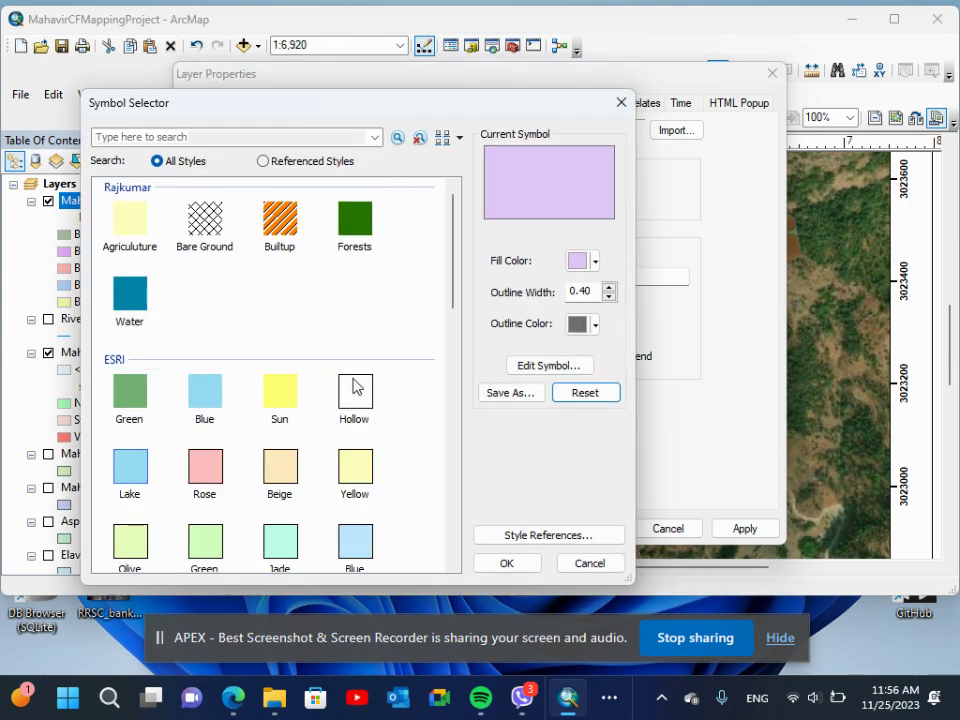
pyautogui.click(356, 388)
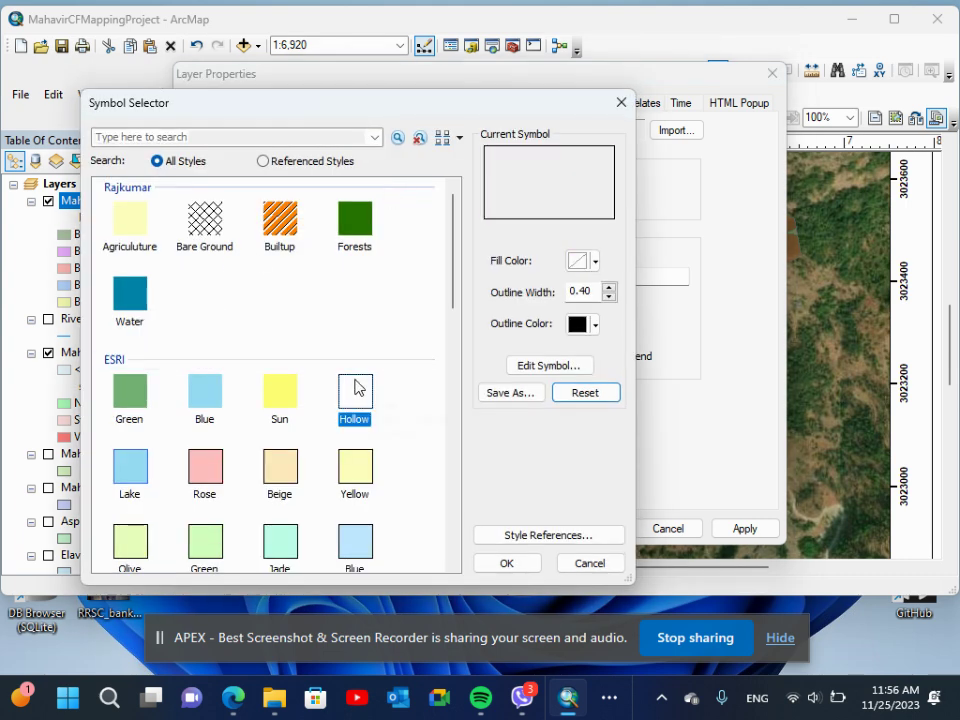
# - Give the hollow Mahavir CF symbol a light yellow outline of width 2 and apply the layer properties
pyautogui.click(591, 325)
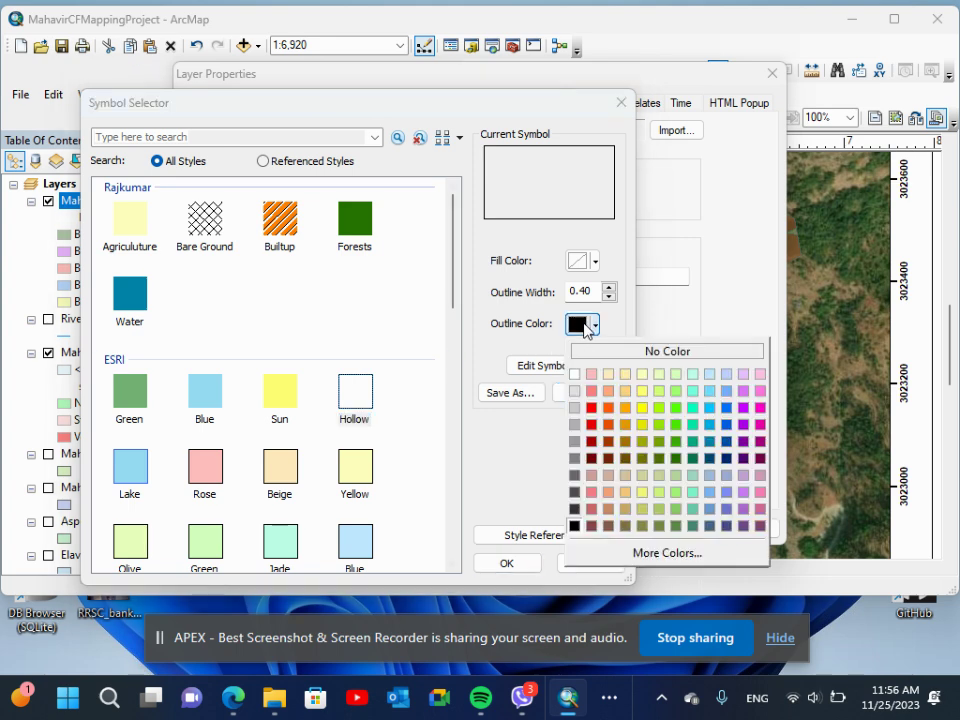
pyautogui.click(641, 393)
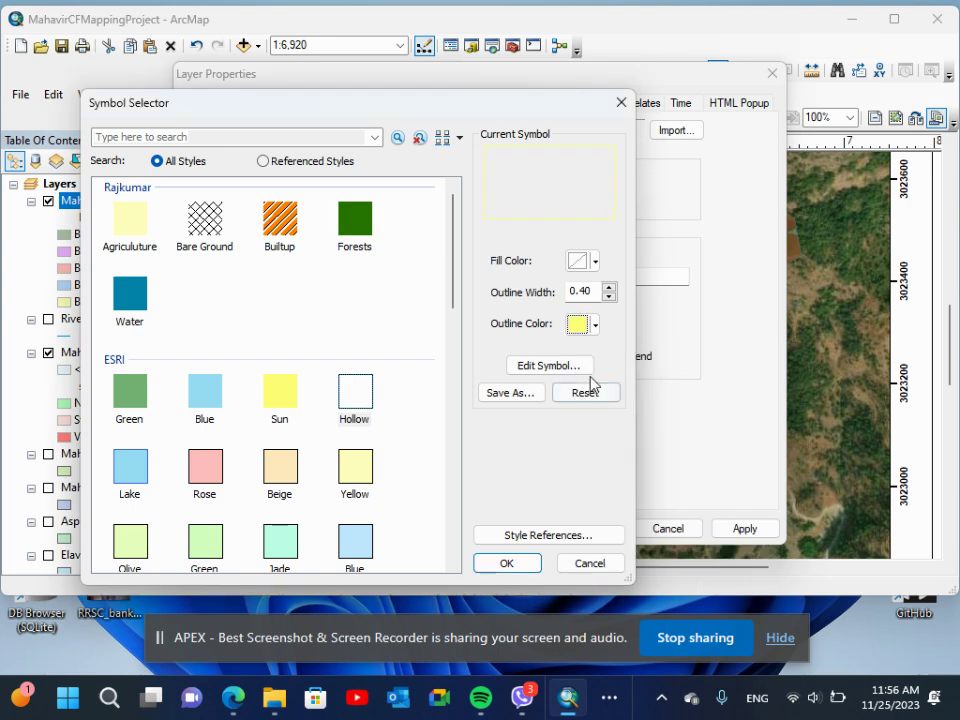
pyautogui.click(609, 288)
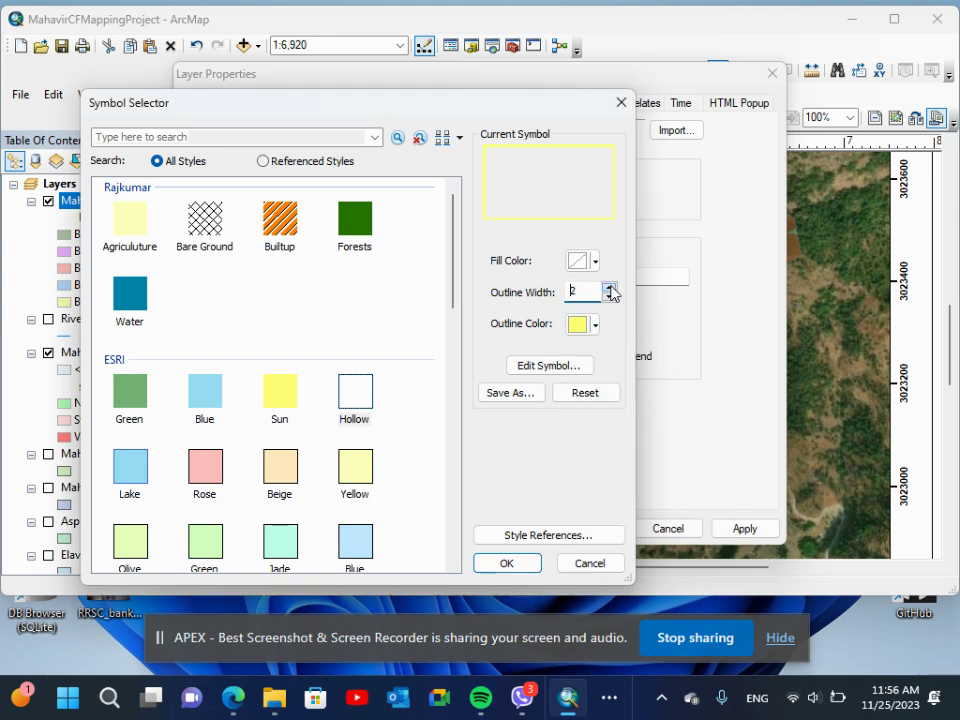
pyautogui.click(507, 563)
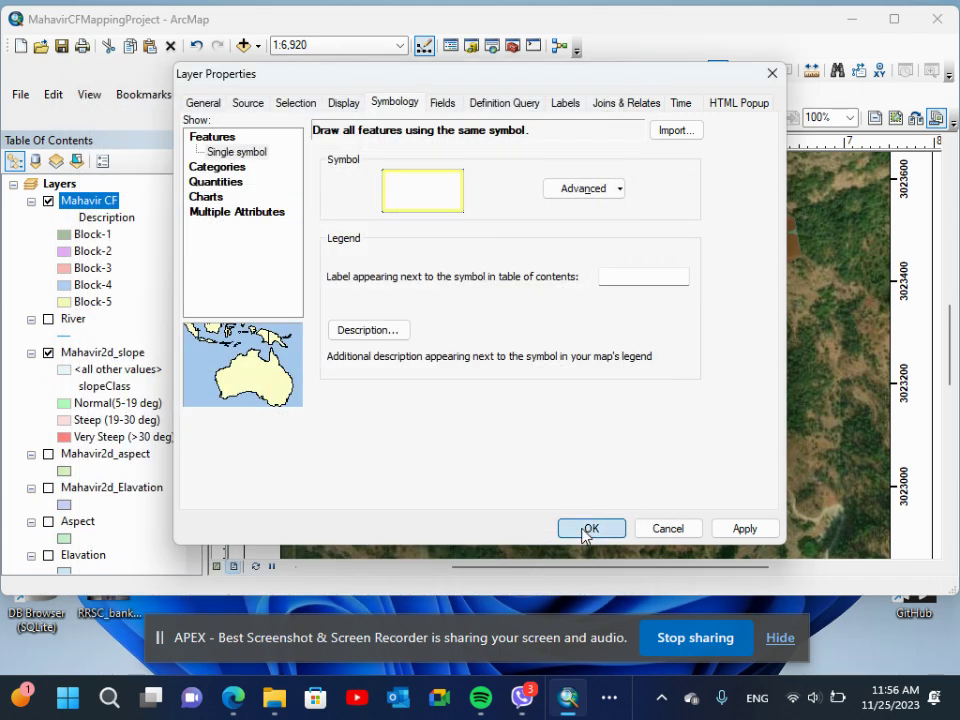
pyautogui.click(586, 532)
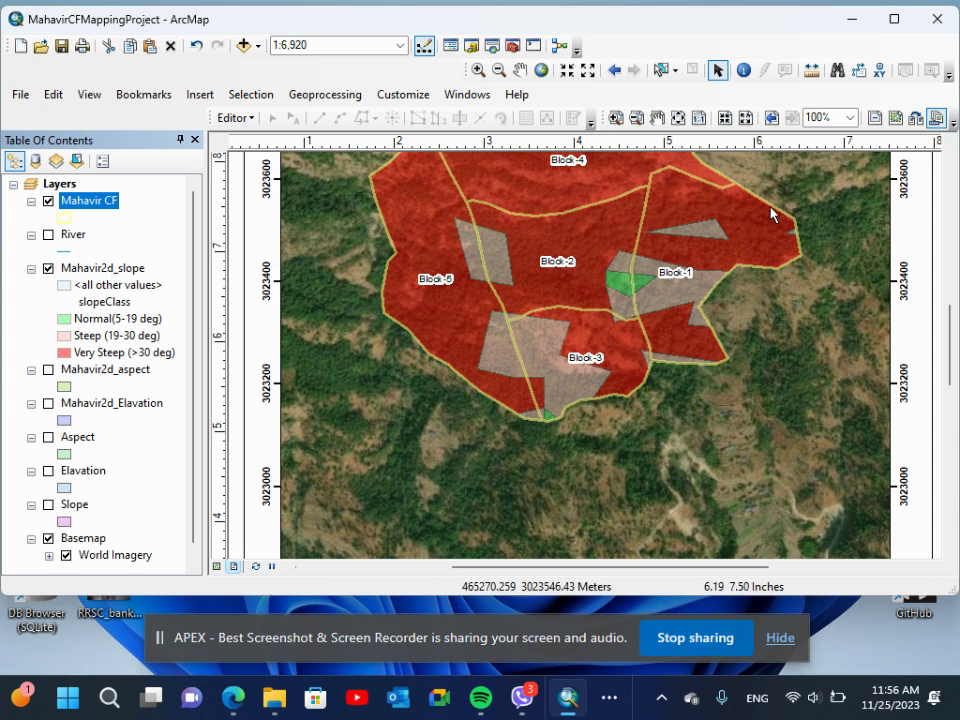
# - Export the slope map layout as a 300 dpi JPEG named slpeMap in the CFMapping folder
pyautogui.moveTo(951, 350); pyautogui.dragTo(949, 315)
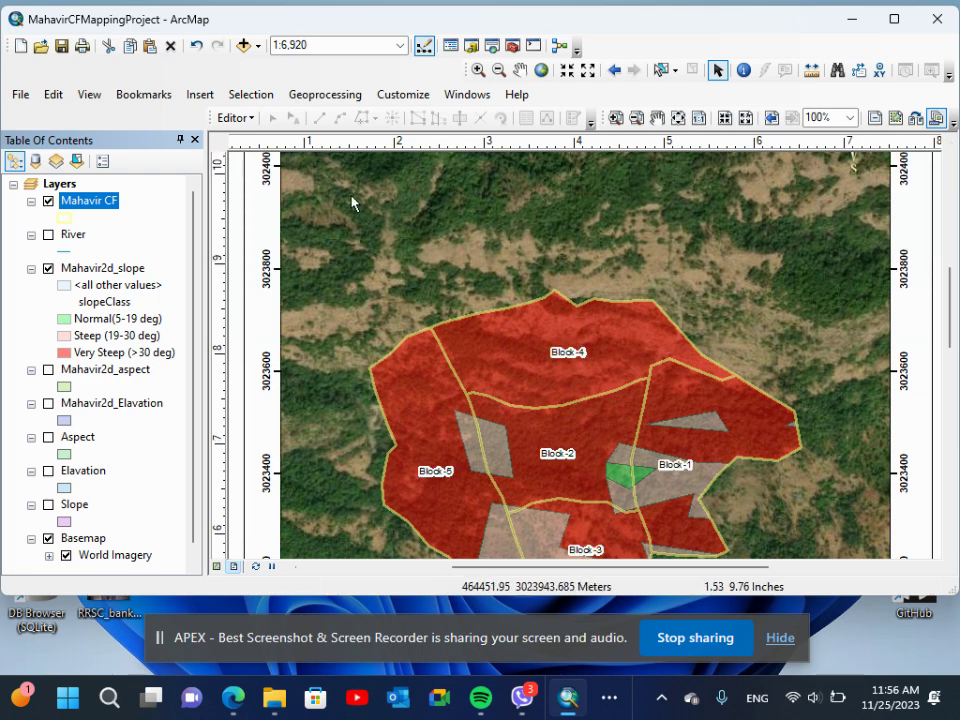
pyautogui.click(24, 95)
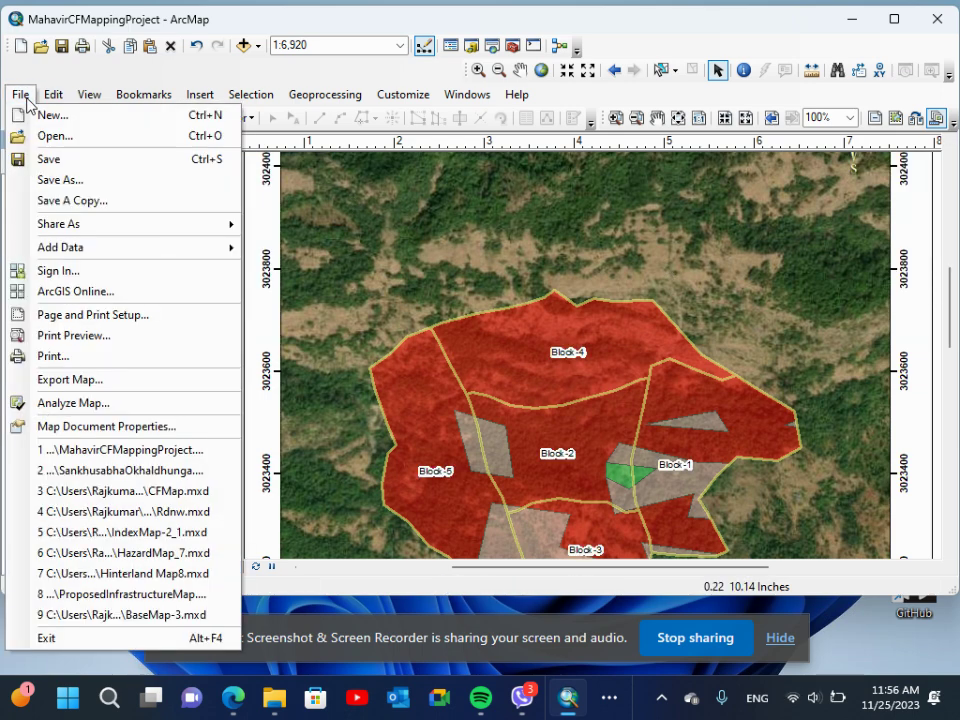
pyautogui.click(445, 433)
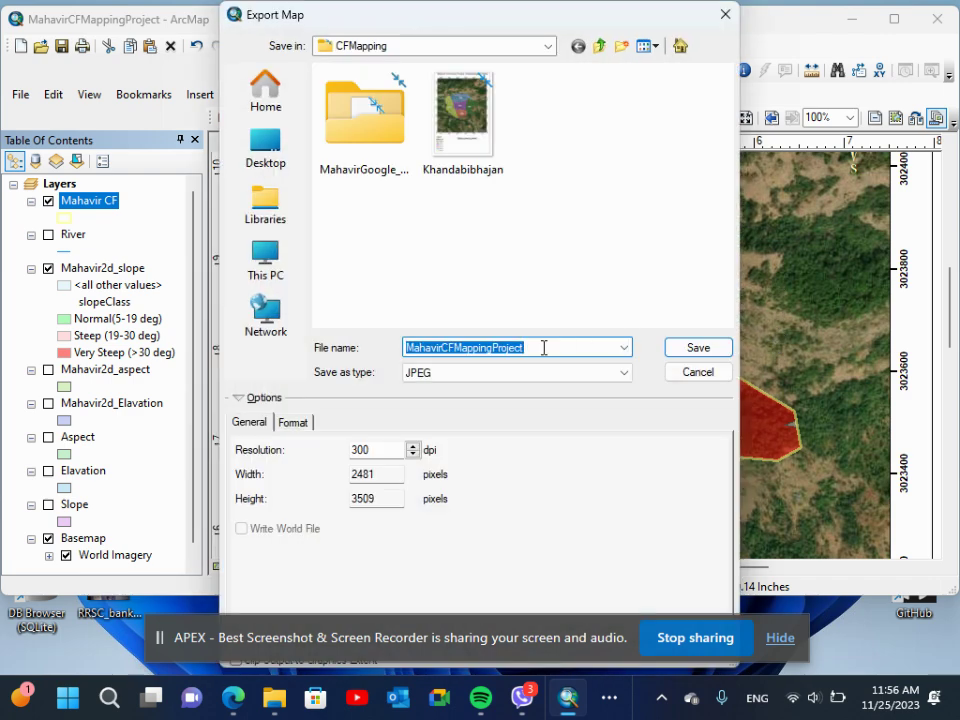
pyautogui.write('slpe')
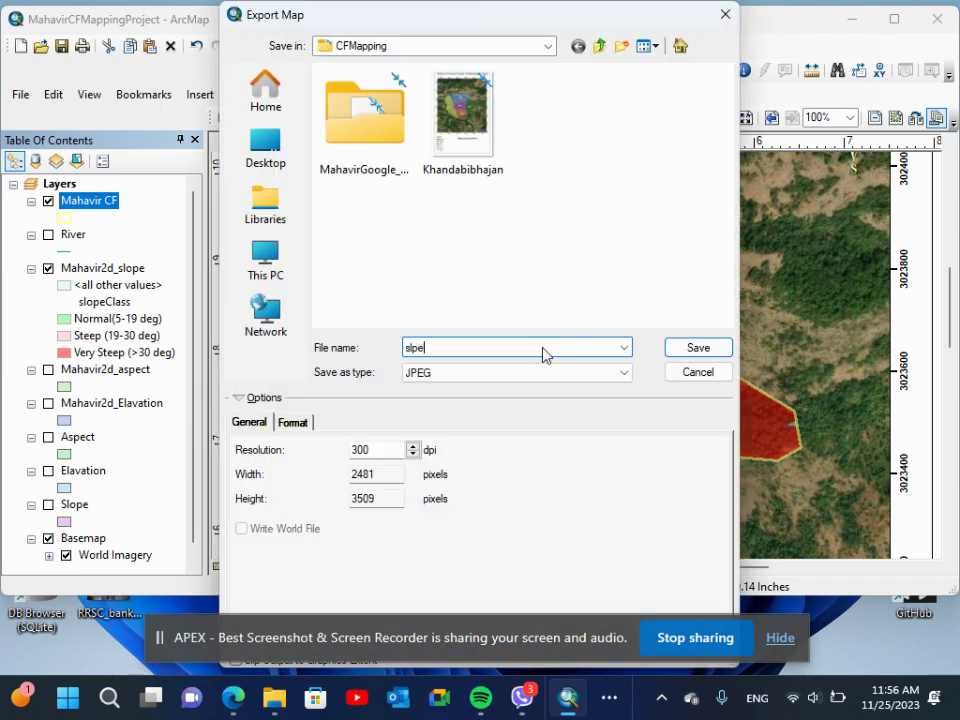
pyautogui.write('Map')
pyautogui.click(718, 356)
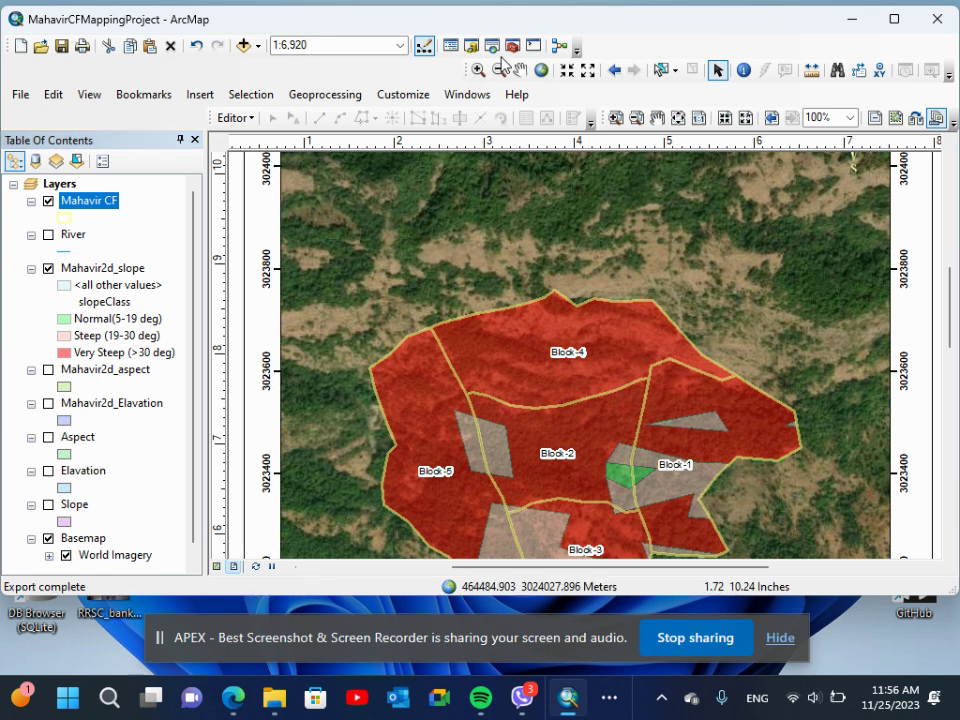
# - Hide the Mahavir2d_slope layer, collapse its class list, and turn on the Mahavir2d_Elavation layer
pyautogui.click(677, 118)
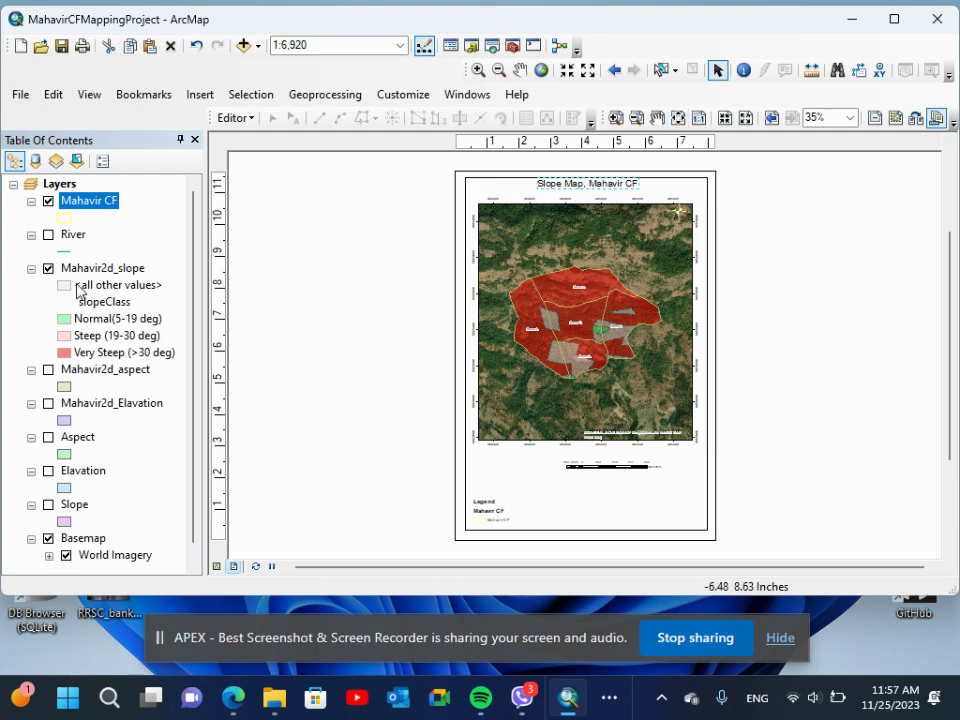
pyautogui.click(48, 268)
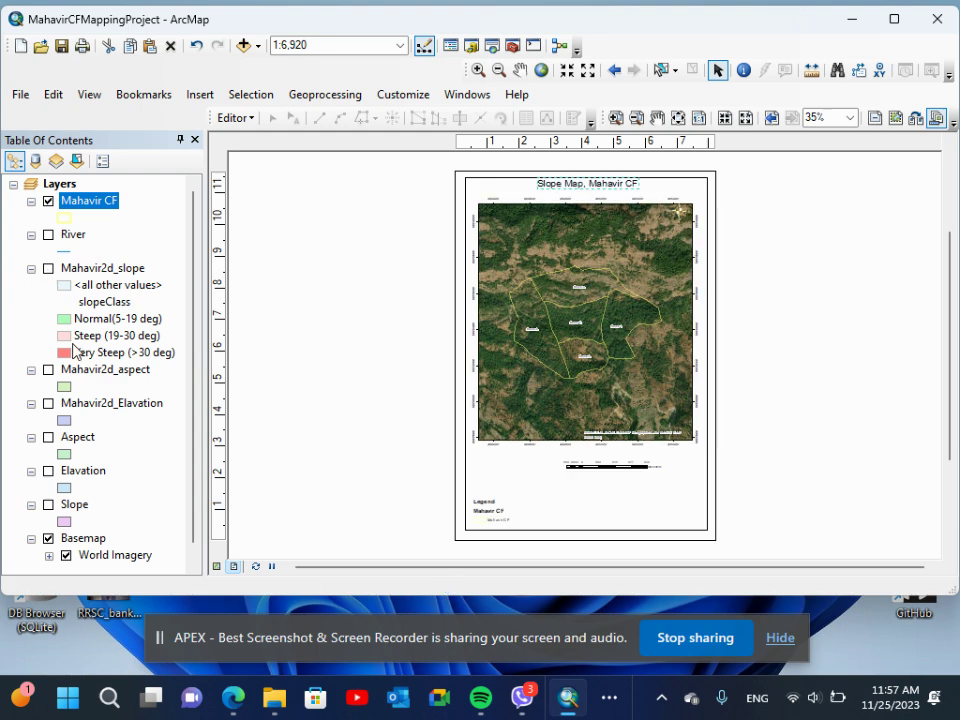
pyautogui.click(48, 268)
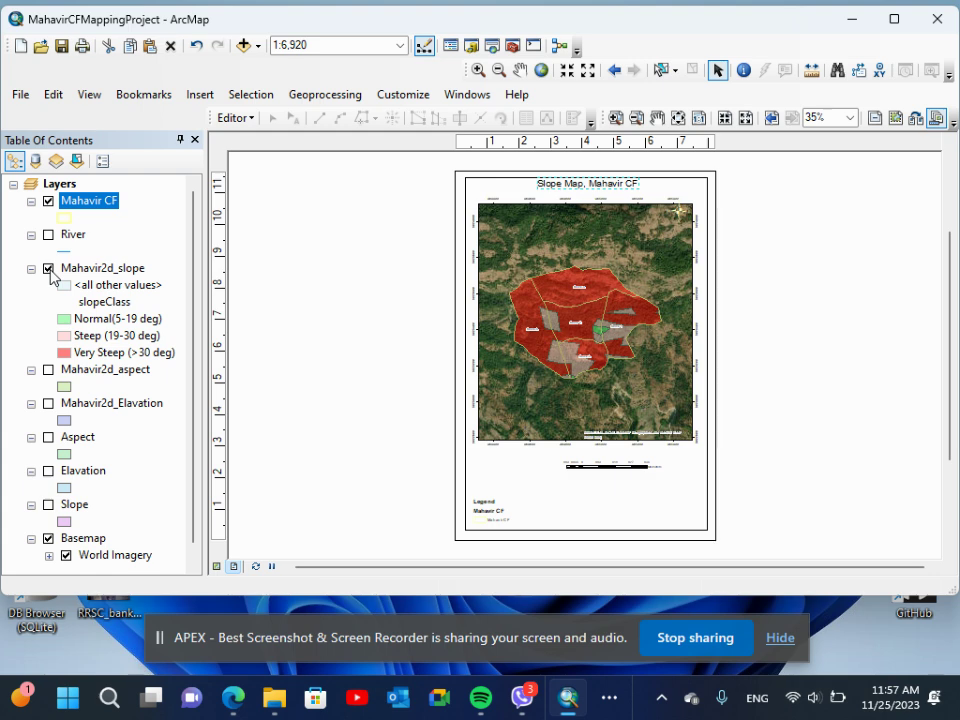
pyautogui.click(49, 269)
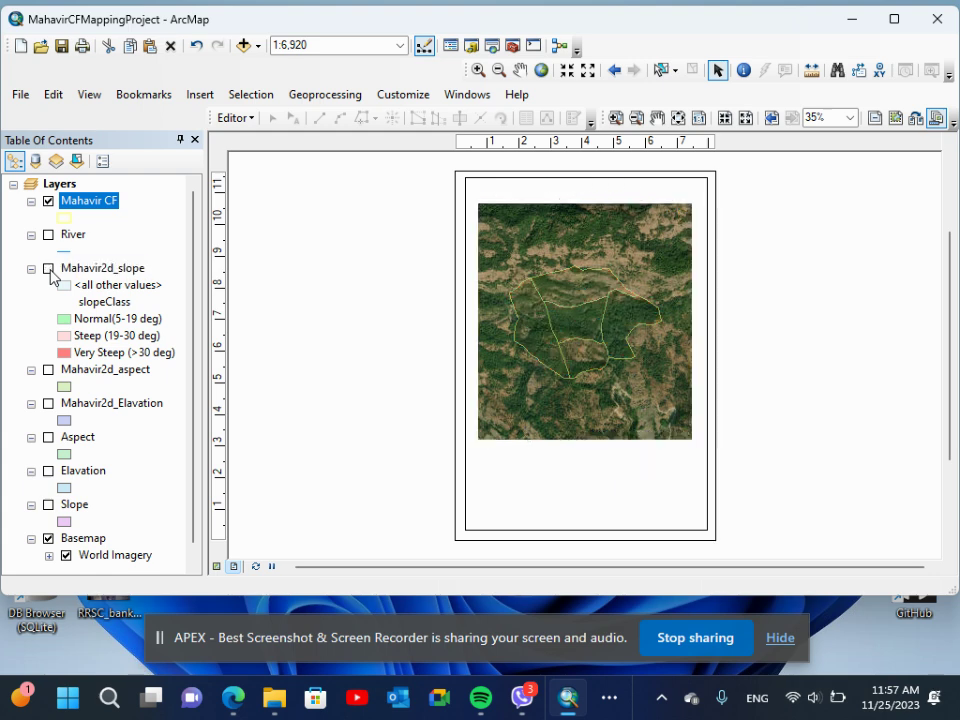
pyautogui.click(48, 472)
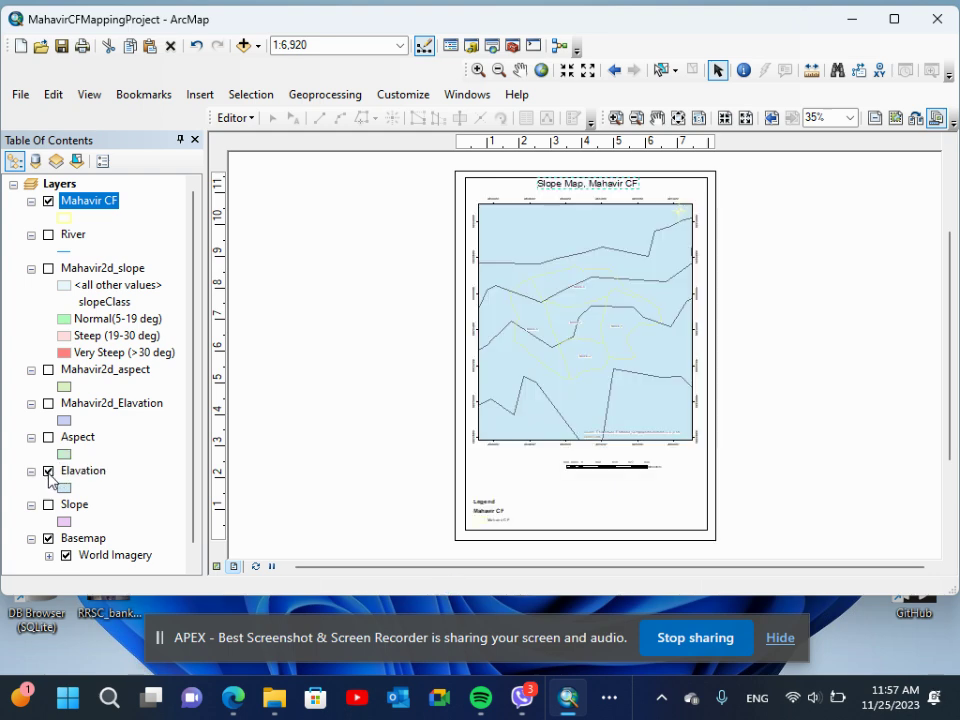
pyautogui.click(48, 471)
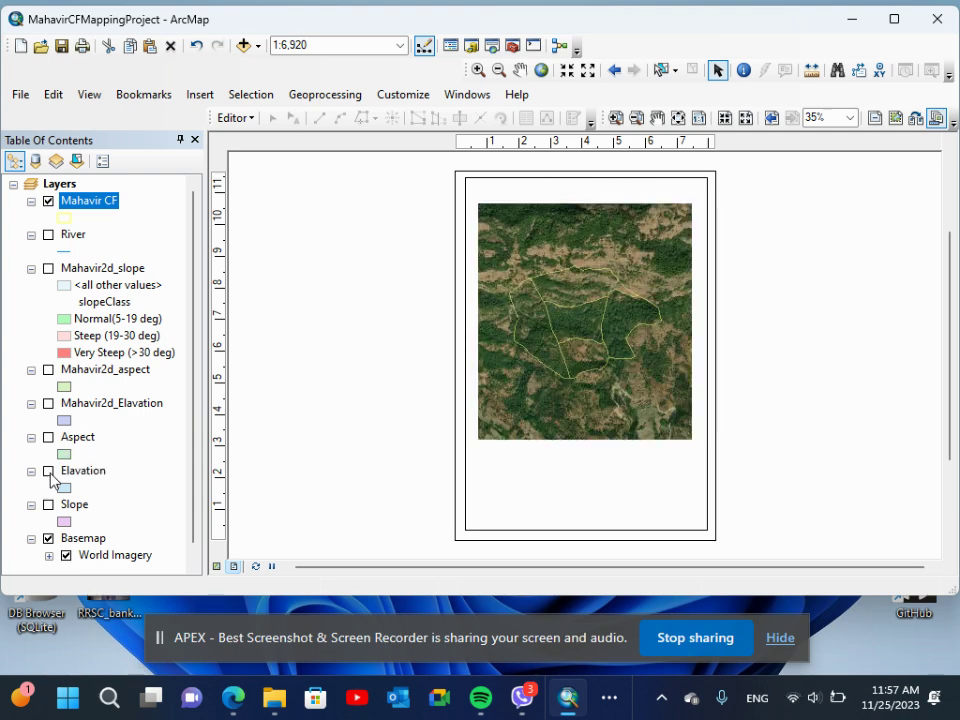
pyautogui.click(31, 269)
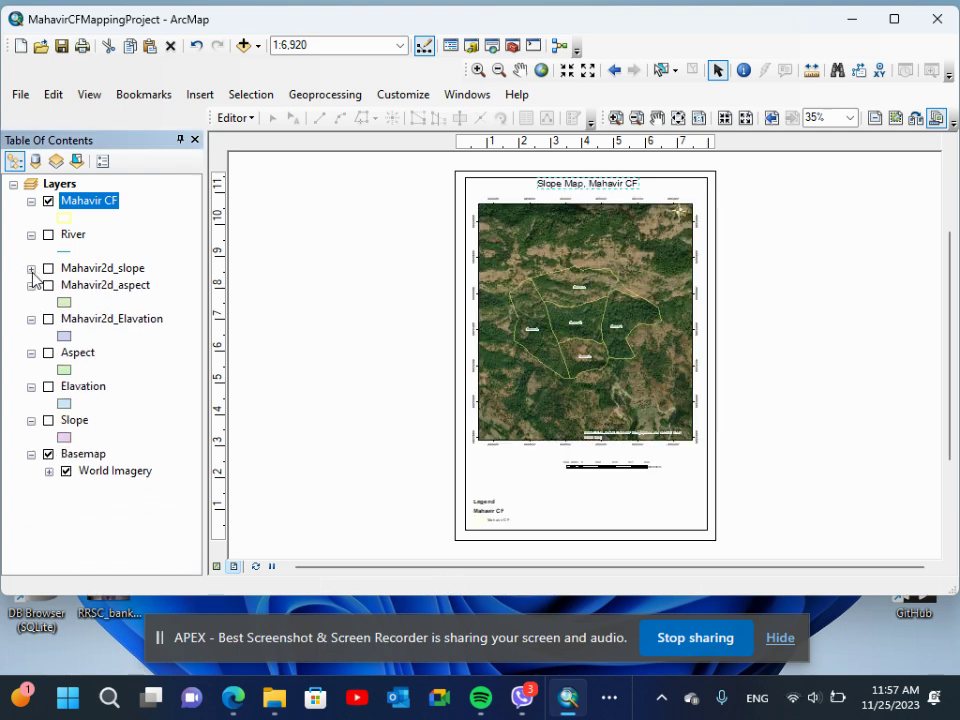
pyautogui.click(49, 321)
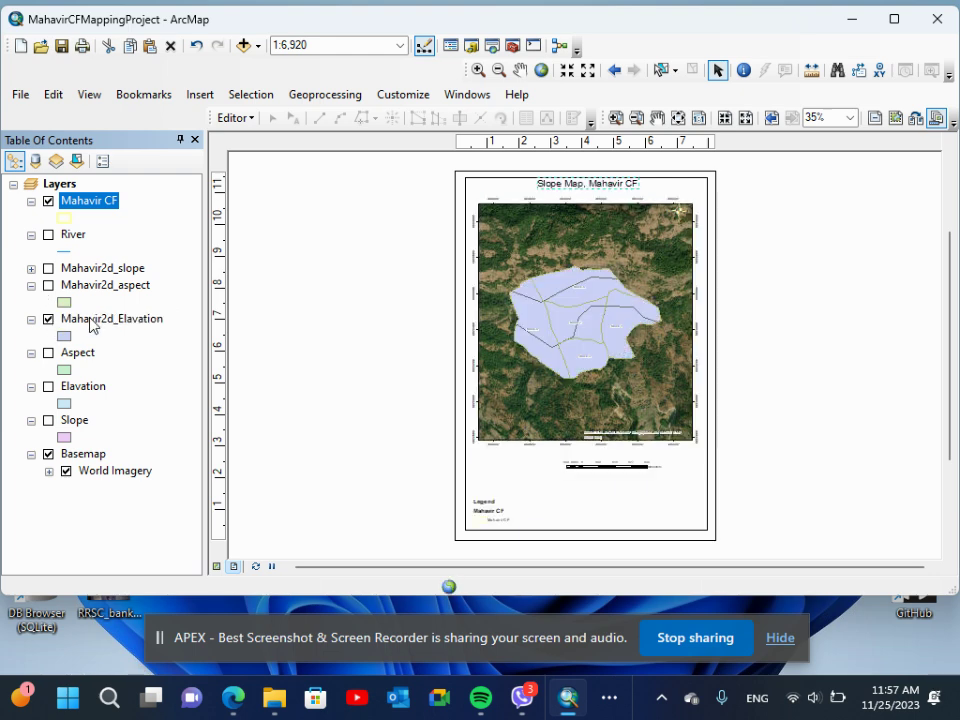
# - Symbolize Mahavir2d_Elavation by unique values of the ElavationClass field, adding all values and excluding <all other values>
pyautogui.click(92, 320)
pyautogui.rightClick(92, 320)
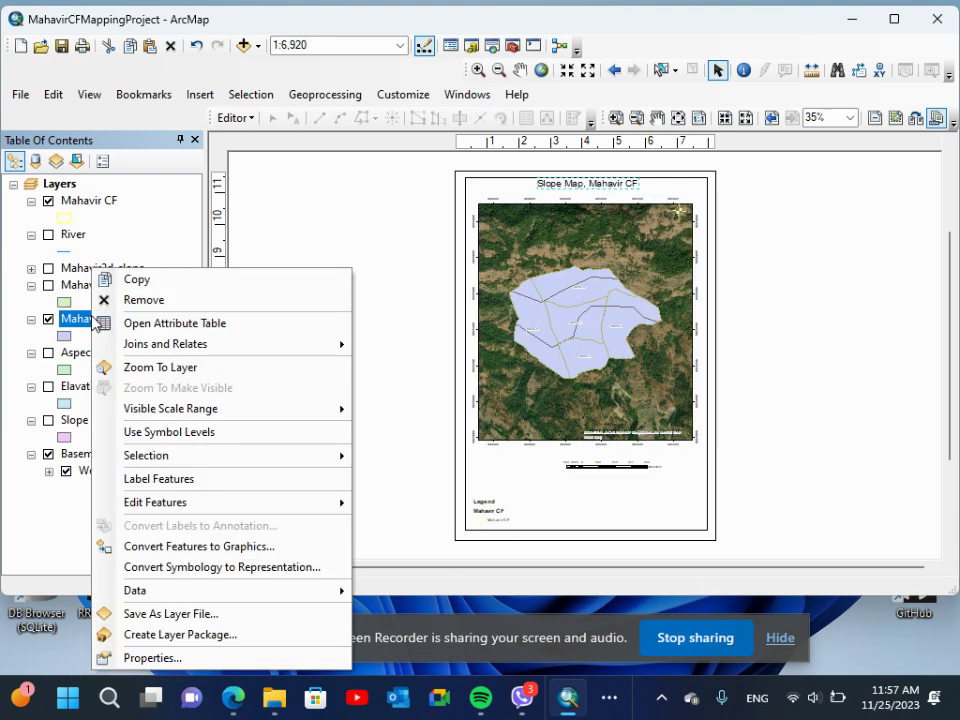
pyautogui.click(152, 658)
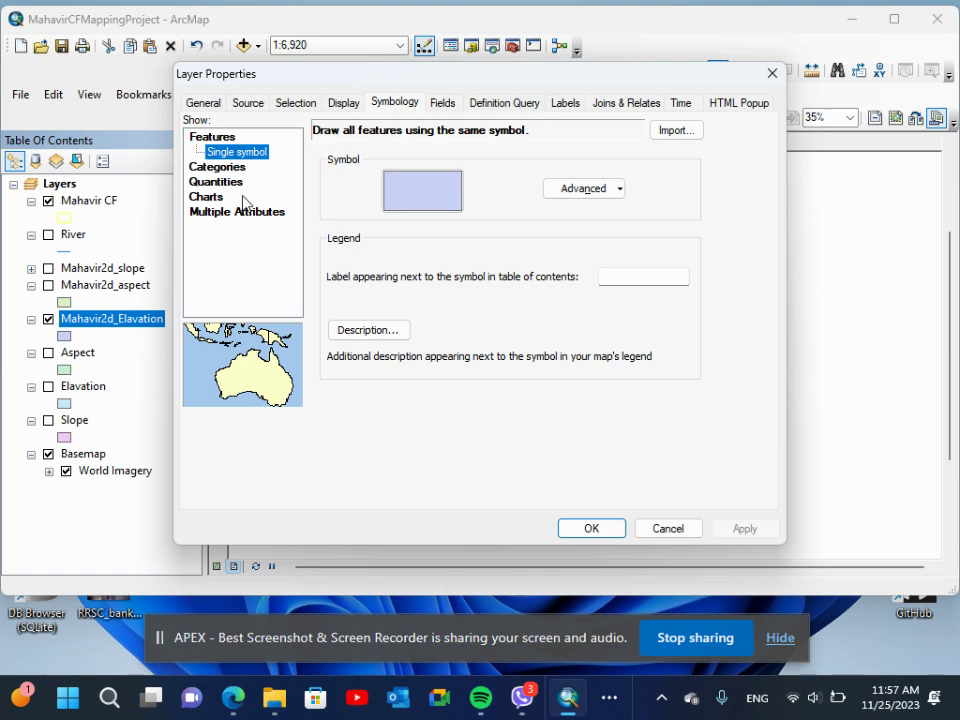
pyautogui.click(216, 166)
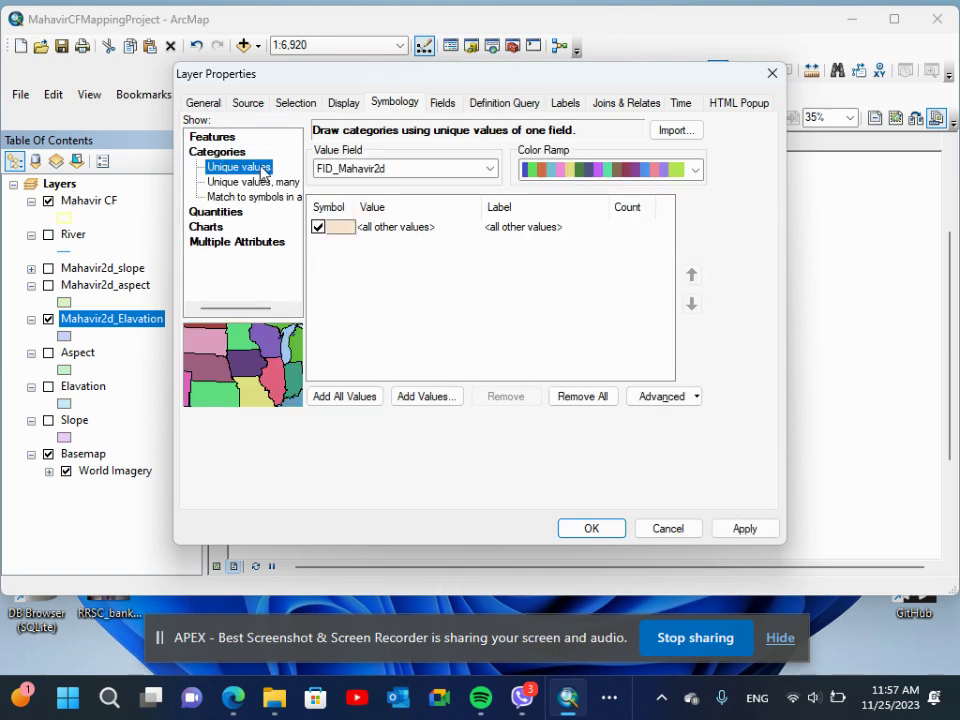
pyautogui.click(491, 168)
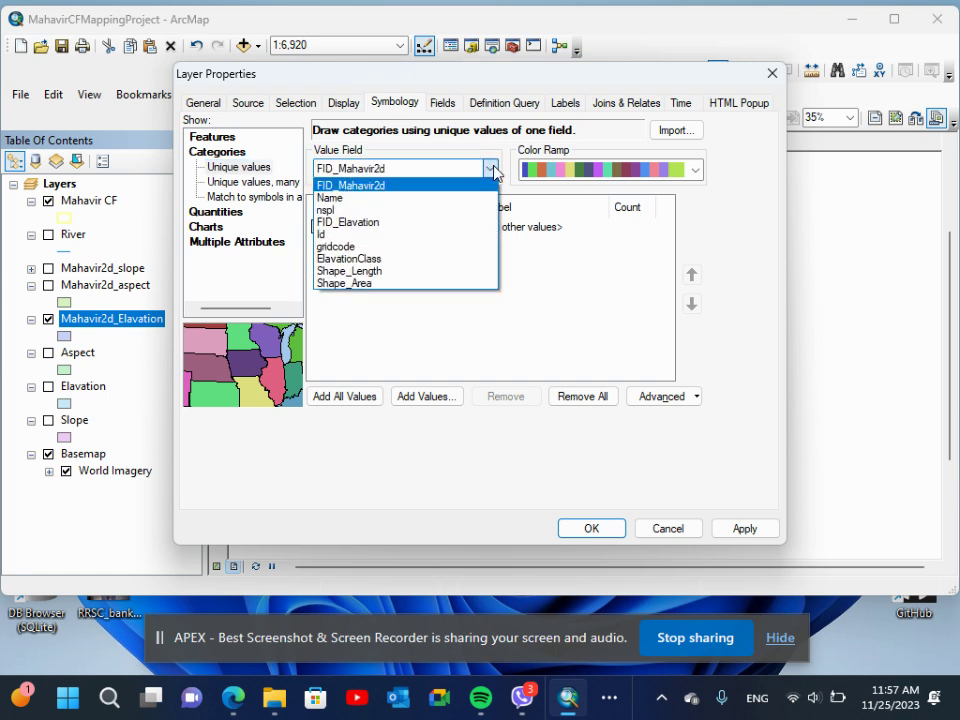
pyautogui.click(377, 263)
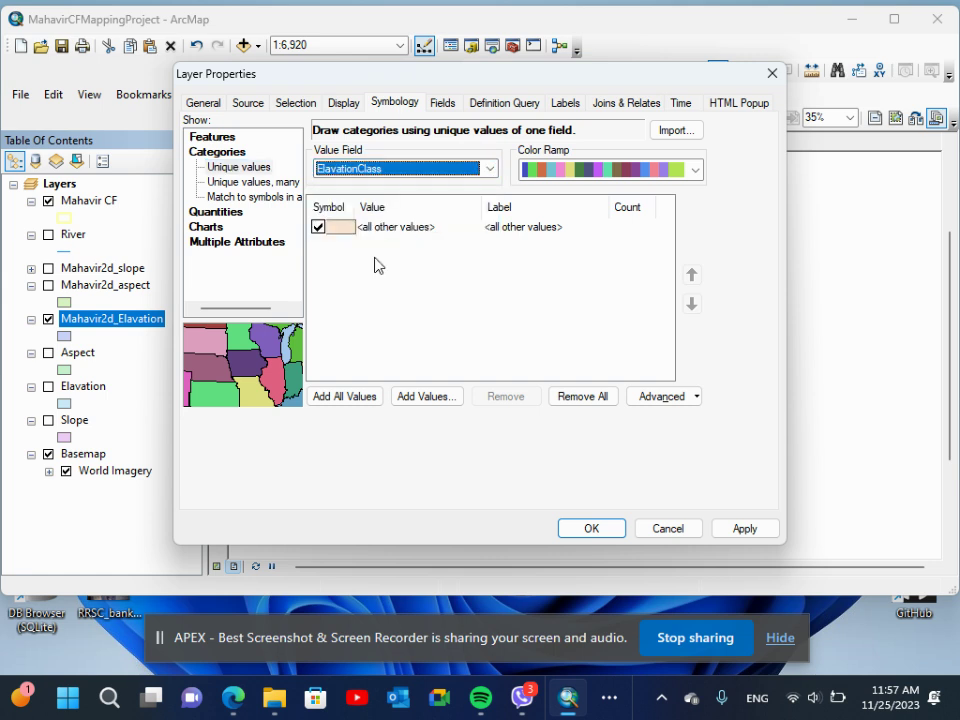
pyautogui.click(348, 398)
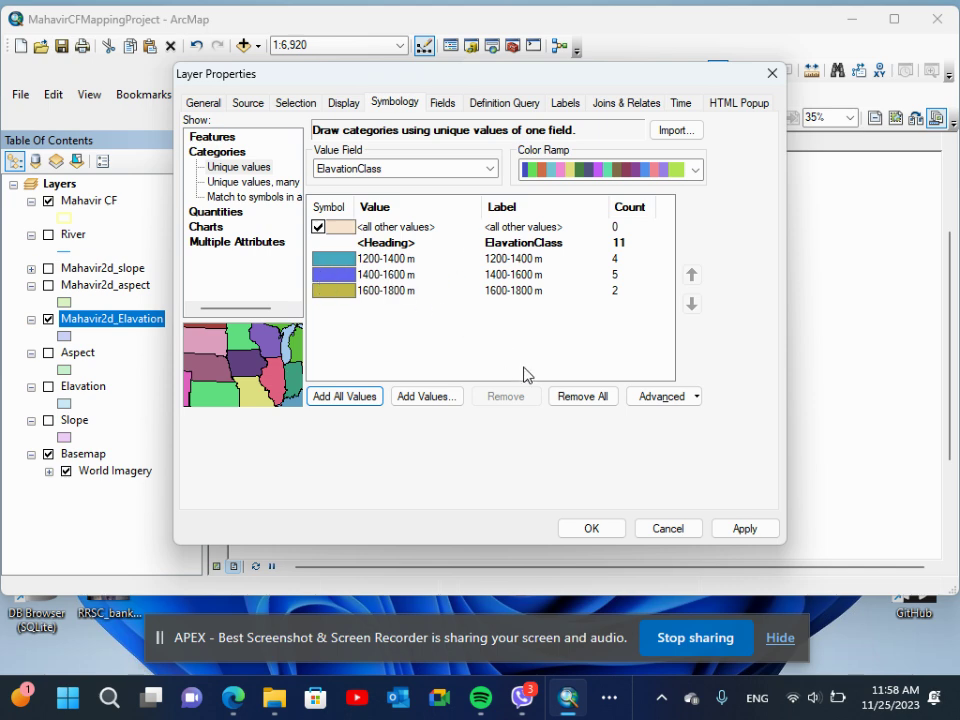
pyautogui.click(318, 227)
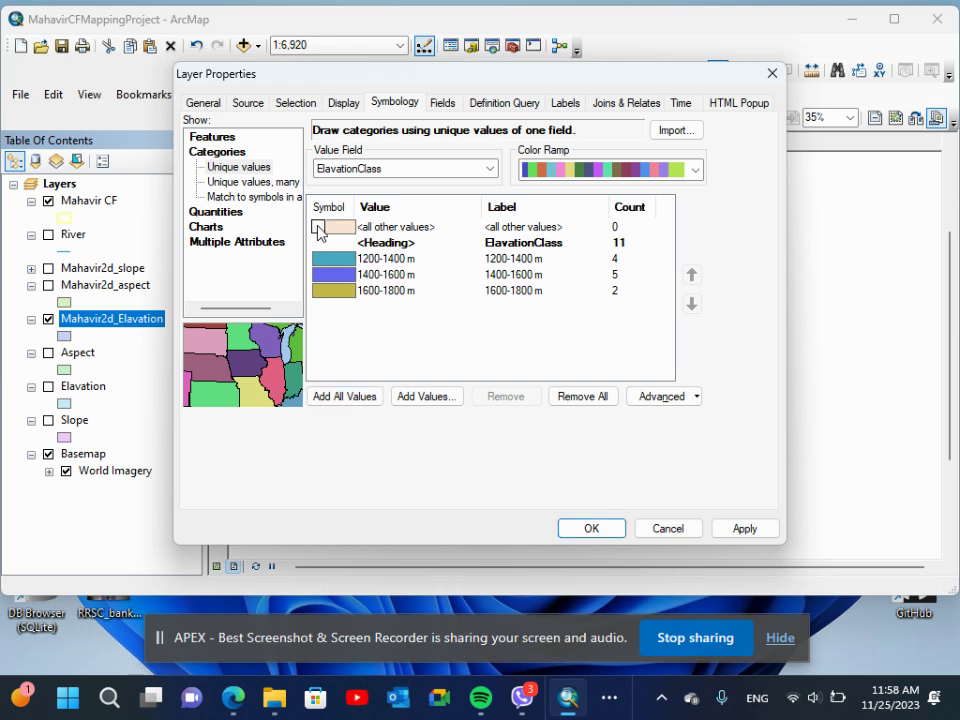
# - Rename the elevation class heading to "Elavation Class", set the layer's transparency to 50% and apply the properties
pyautogui.doubleClick(537, 243)
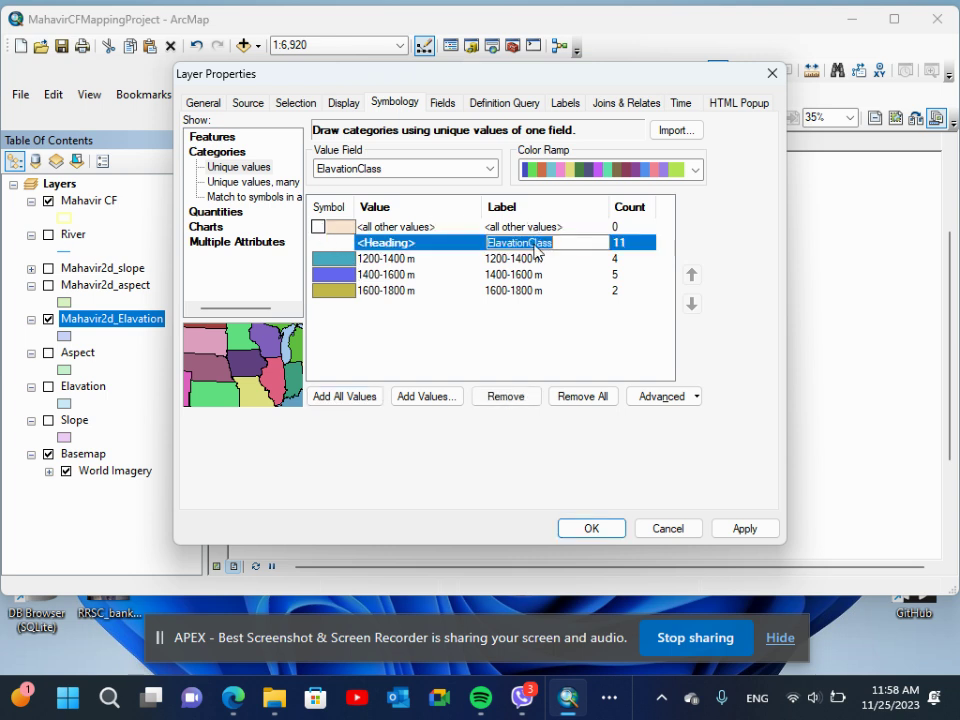
pyautogui.click(530, 246)
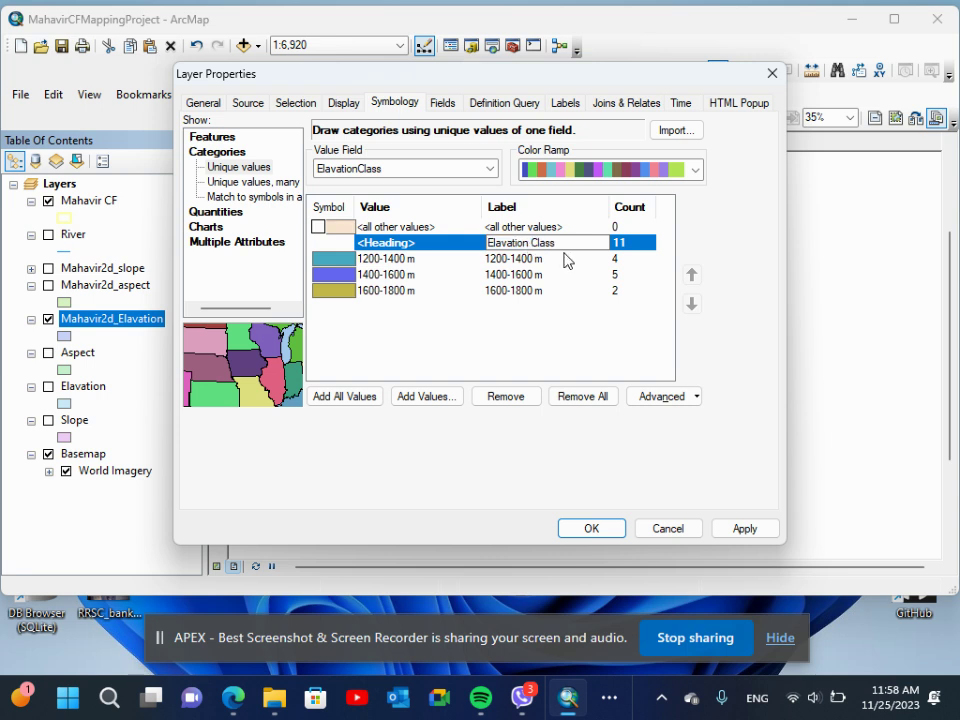
pyautogui.click(521, 357)
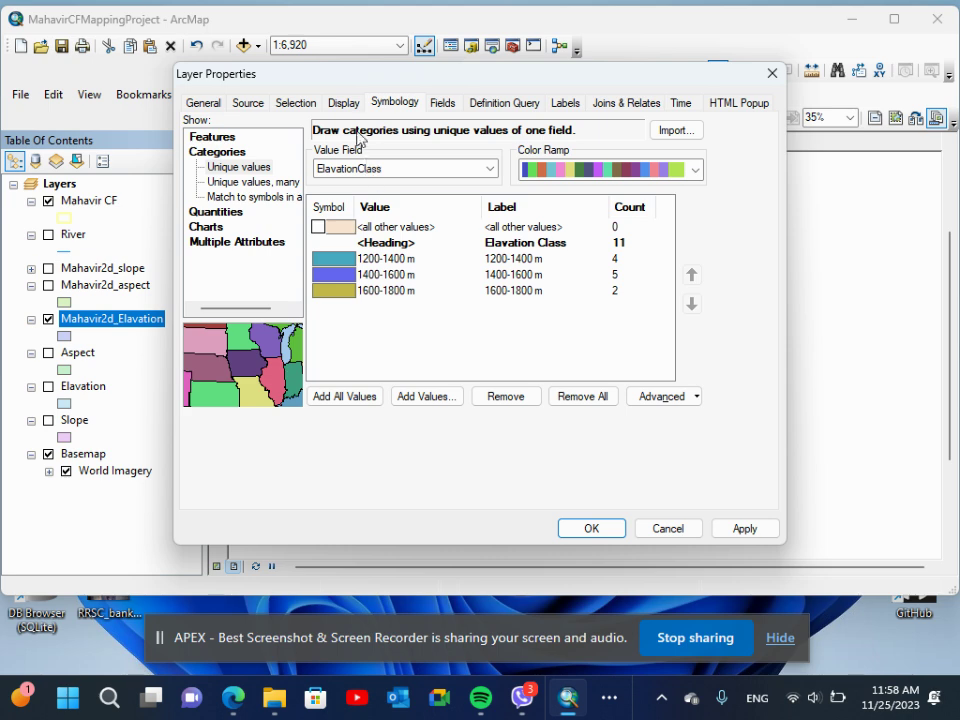
pyautogui.click(344, 106)
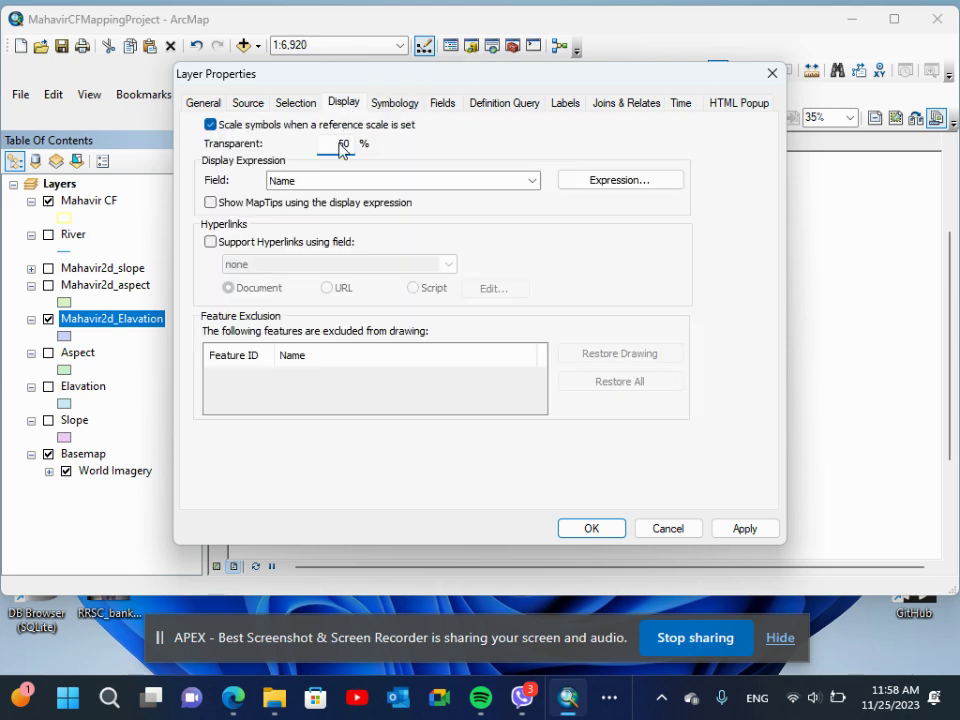
pyautogui.click(591, 528)
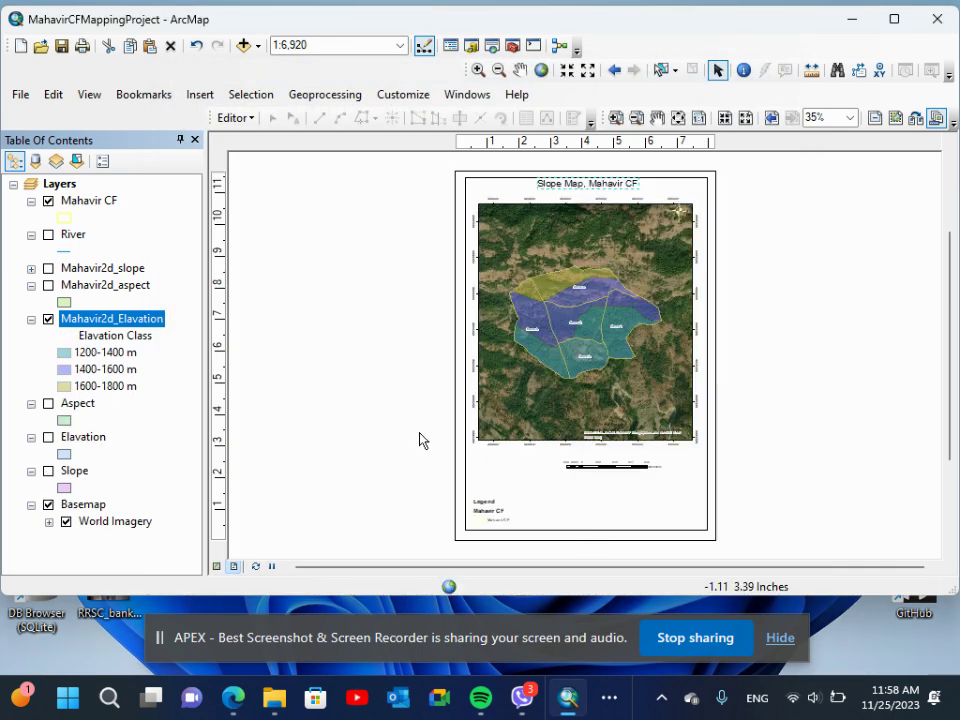
# - Change the layout title to "Elevation Map, Mahavir CF" and move the legend up to just beneath the map frame
pyautogui.doubleClick(578, 186)
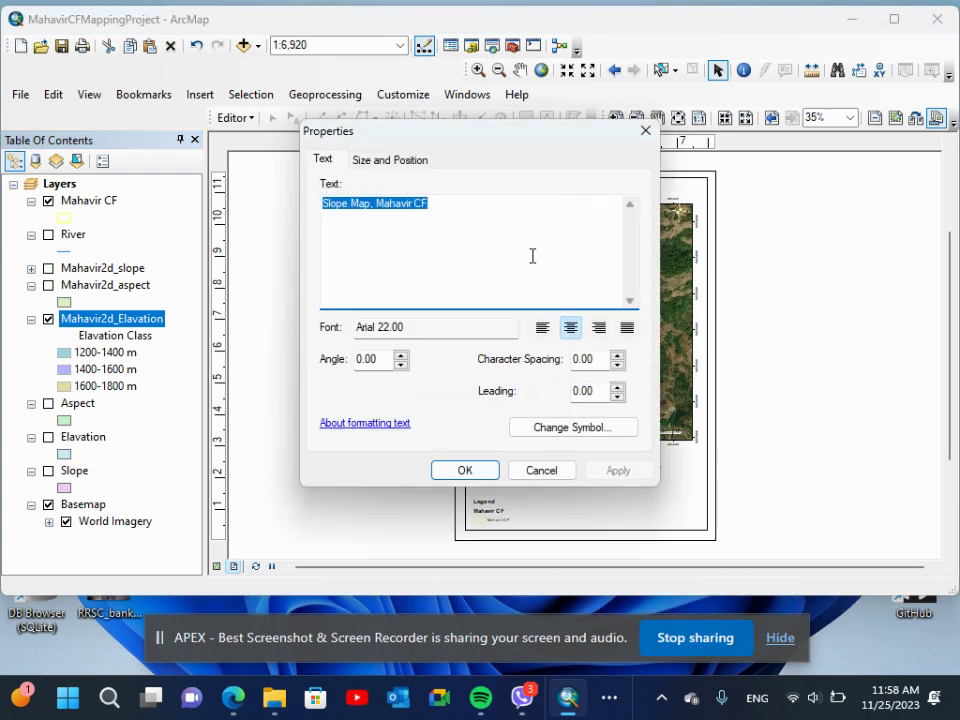
pyautogui.click(346, 207)
pyautogui.doubleClick(343, 205)
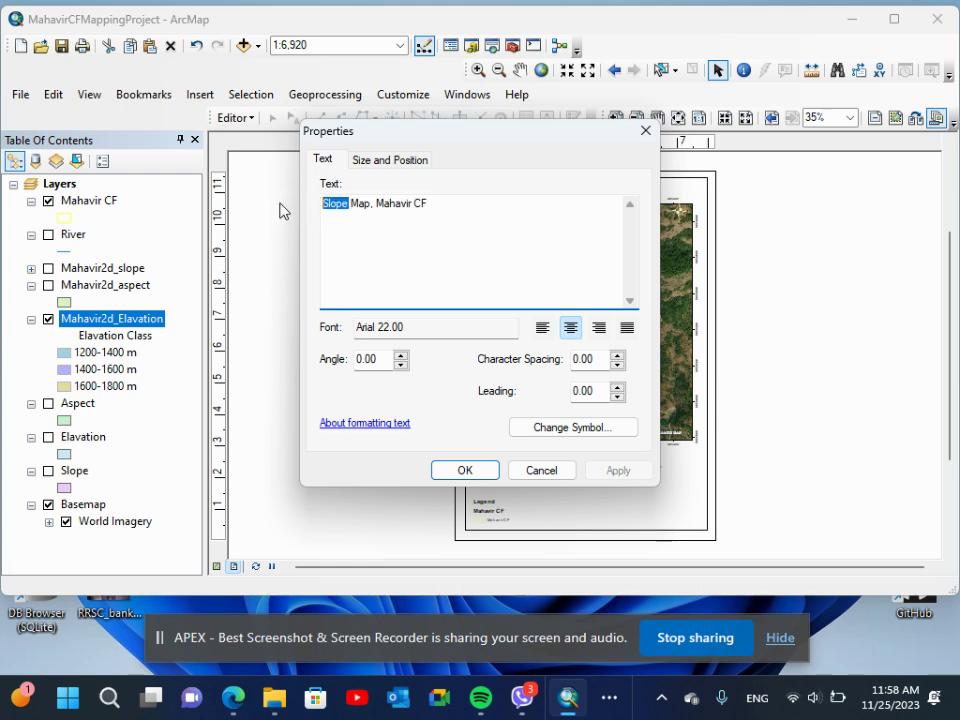
pyautogui.press('BackSpace')
pyautogui.write('Elevation')
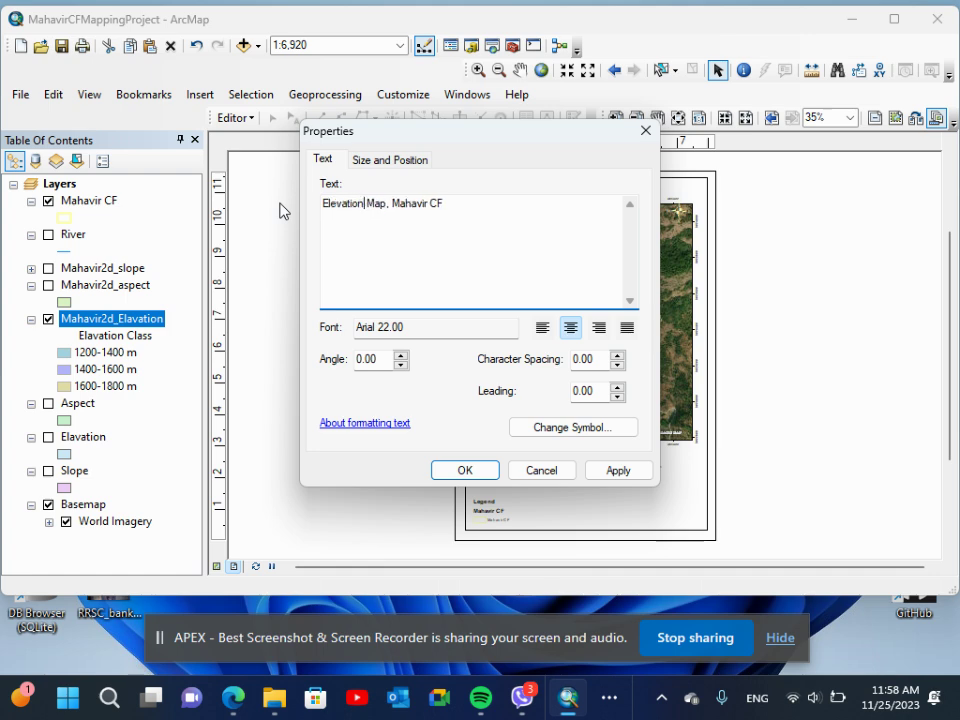
pyautogui.click(455, 469)
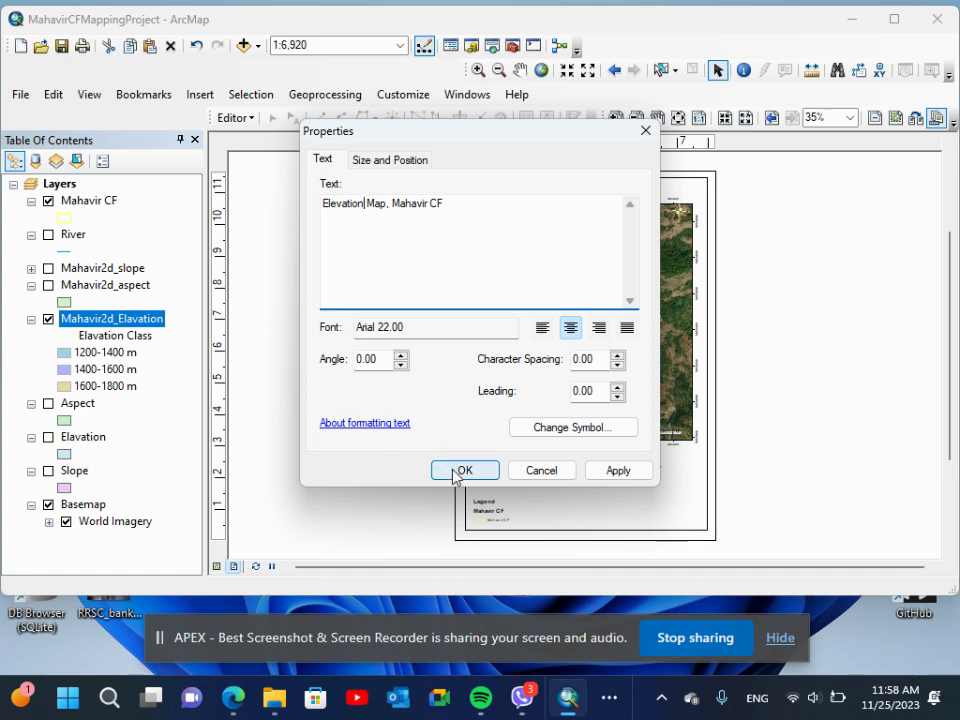
pyautogui.click(500, 515)
pyautogui.moveTo(497, 510); pyautogui.dragTo(521, 495)
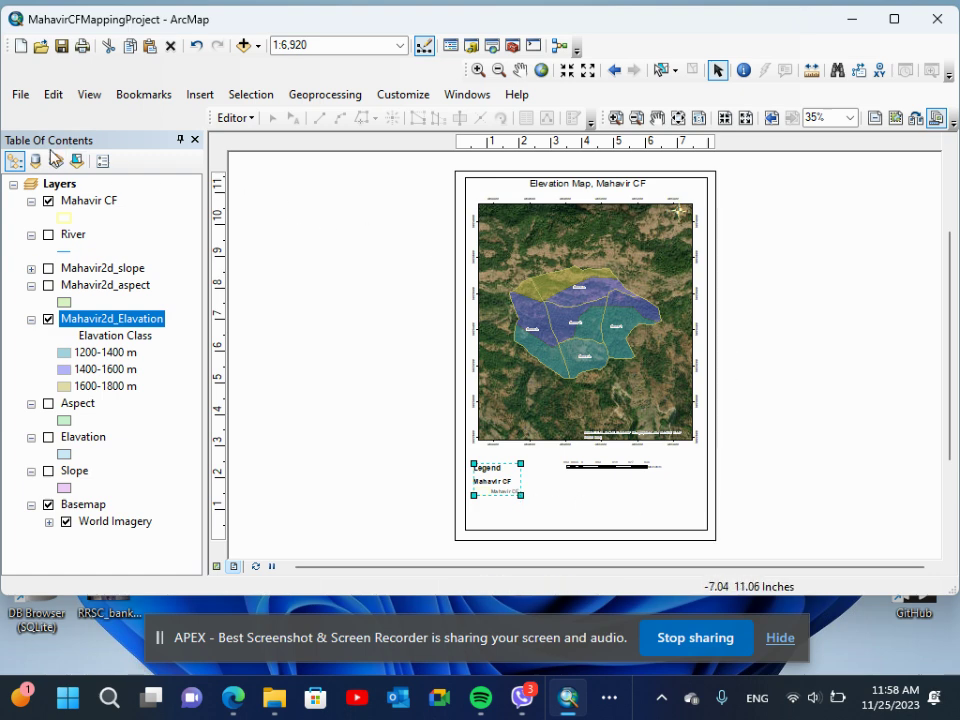
# - Export the elevation map layout as a 300 dpi JPEG named ElevationMap in the CFMapping folder
pyautogui.click(20, 94)
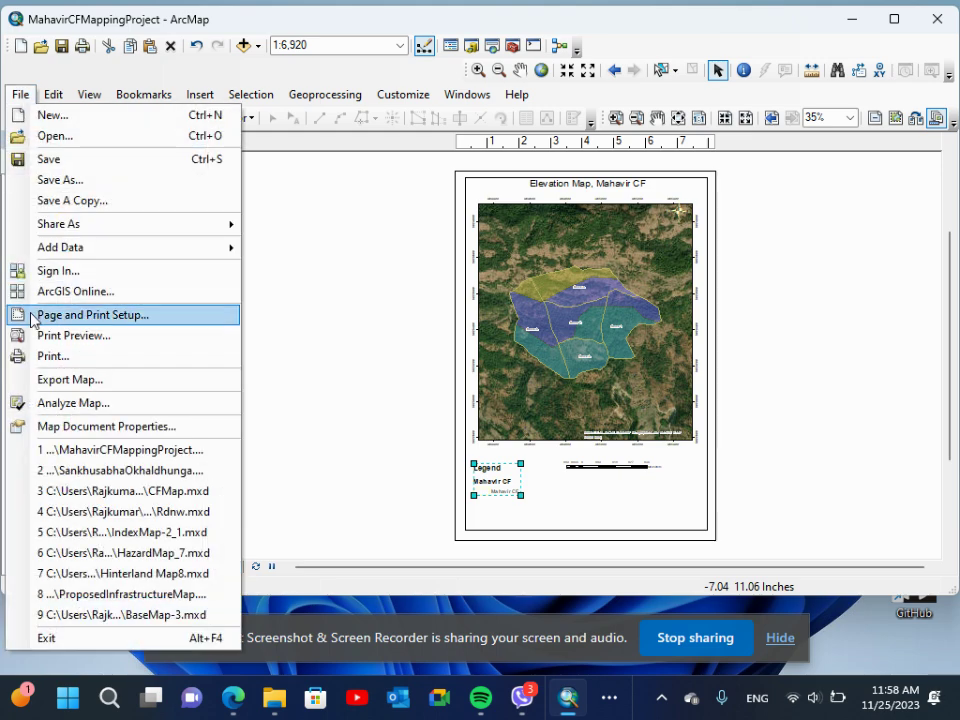
pyautogui.click(60, 379)
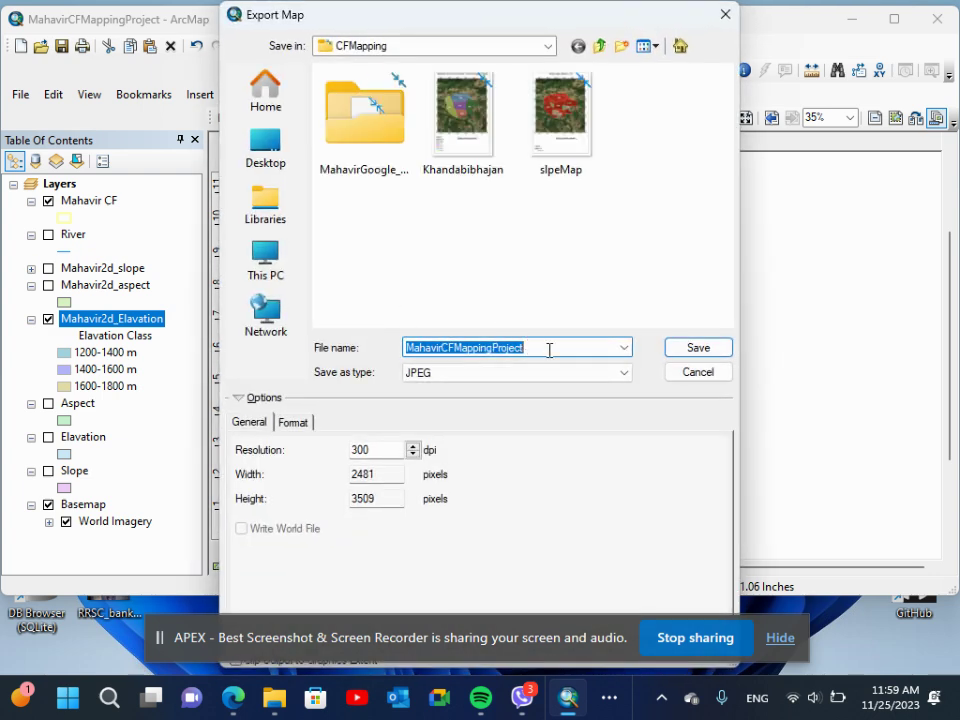
pyautogui.write('ElevationMap')
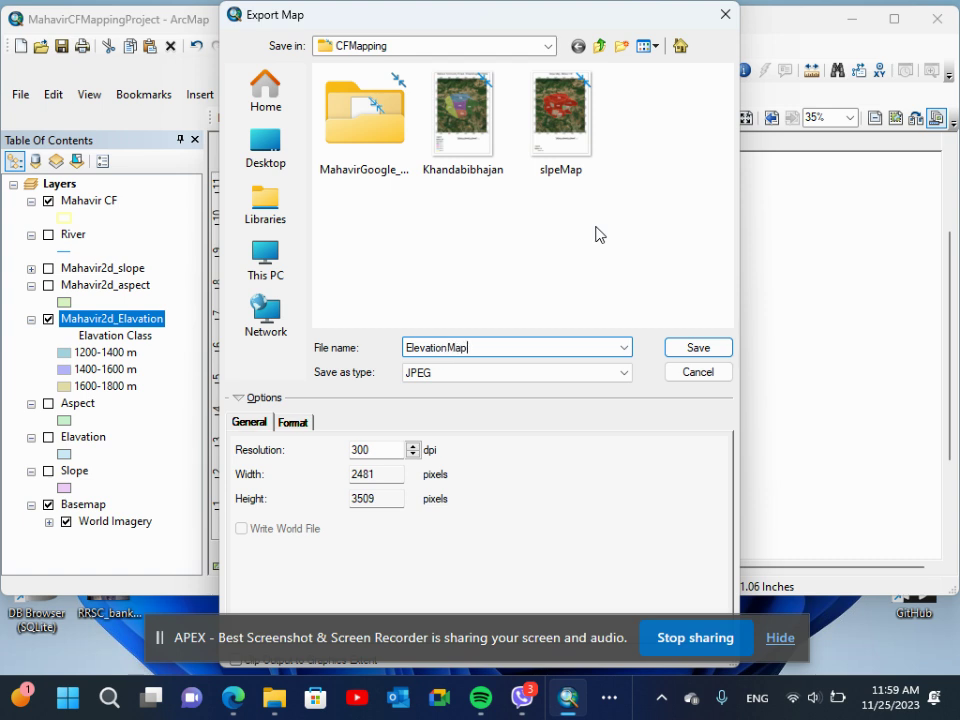
pyautogui.click(714, 352)
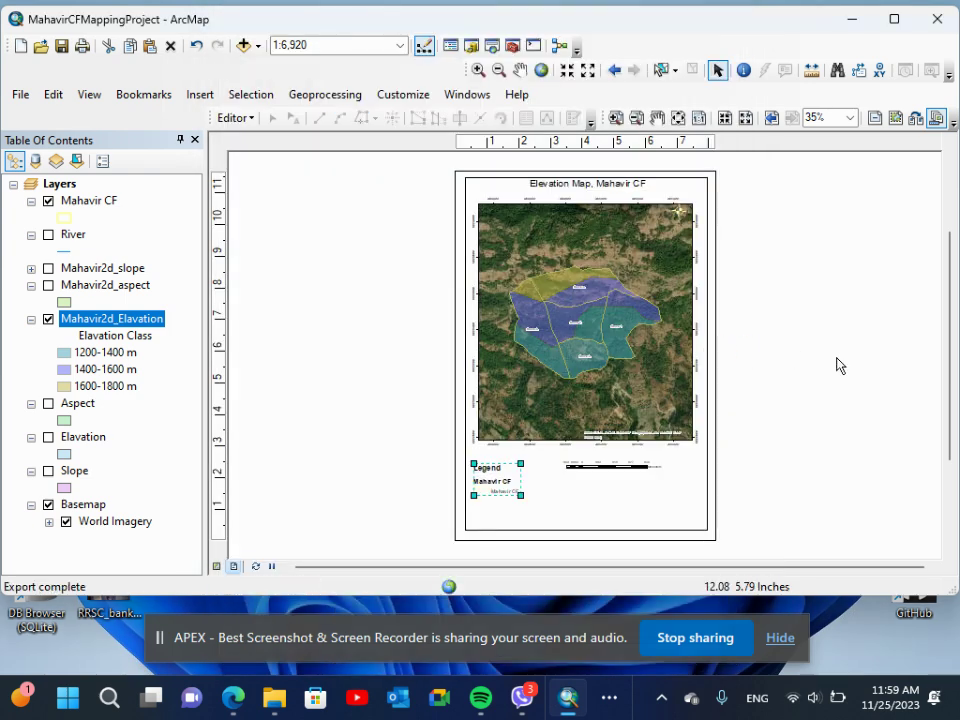
# - Collapse the Mahavir2d_Elavation and Aspect symbol lists, turn on the Mahavir2d_aspect layer and hide Mahavir2d_Elavation
pyautogui.click(31, 319)
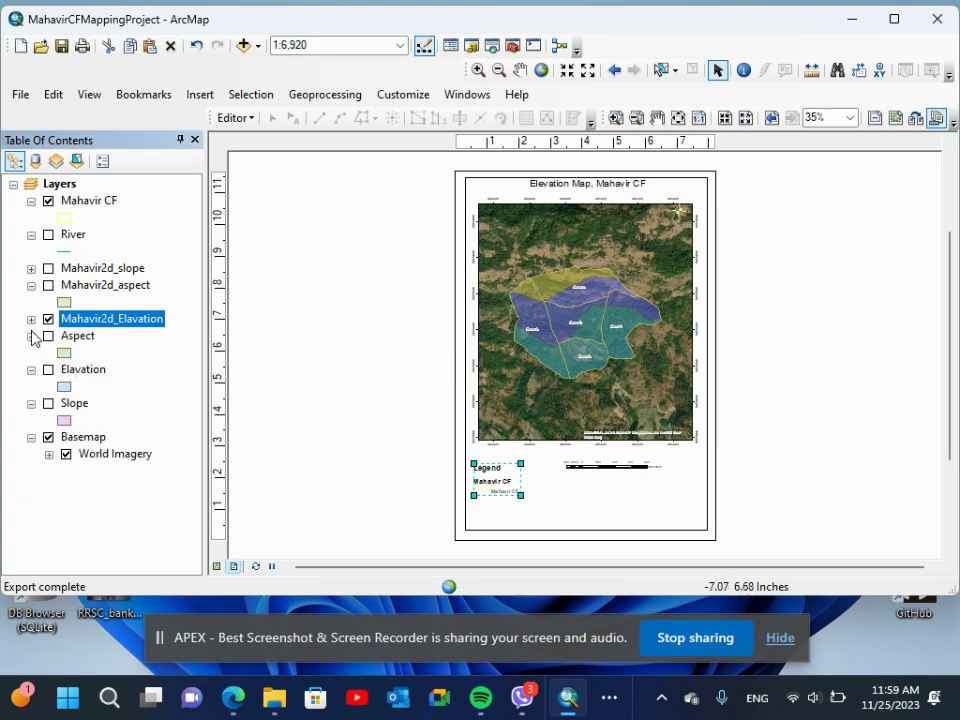
pyautogui.click(31, 337)
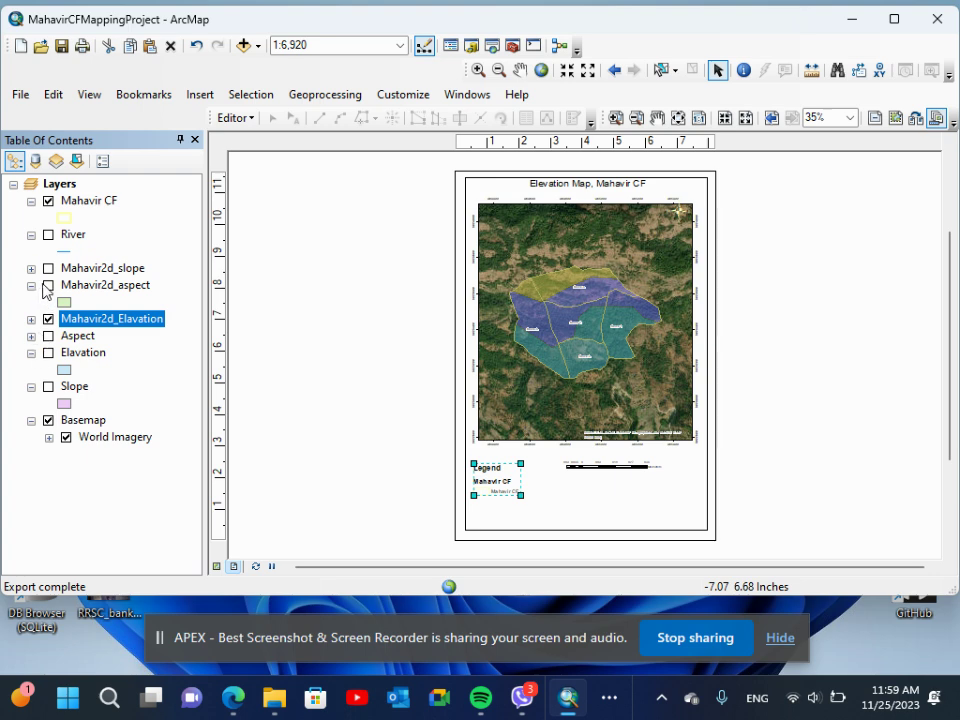
pyautogui.click(48, 285)
pyautogui.click(48, 319)
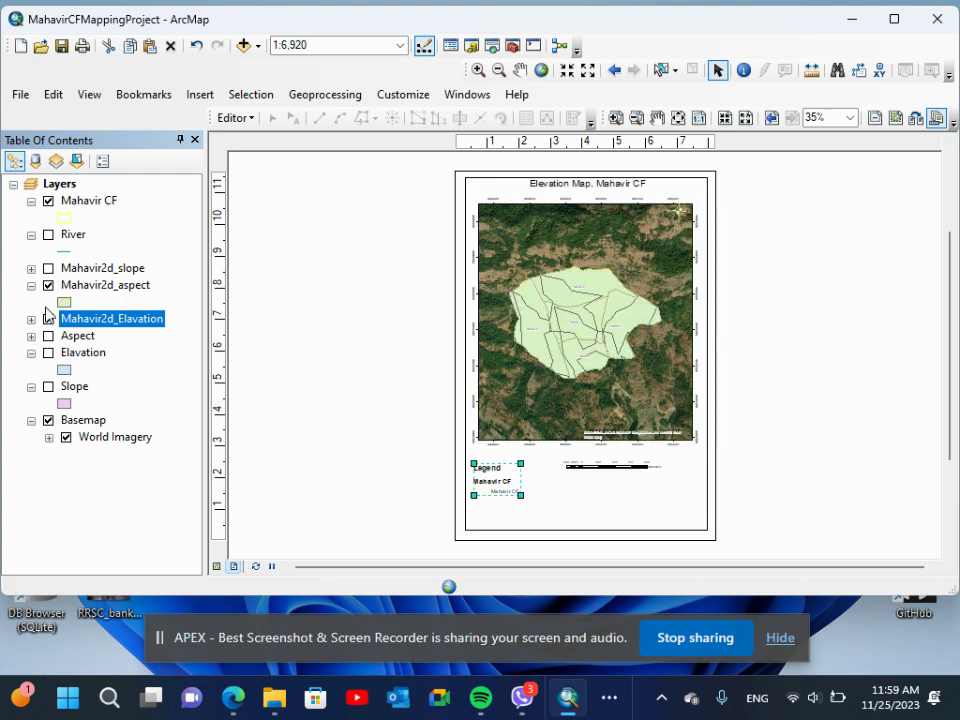
pyautogui.click(48, 319)
# - Set Mahavir2d_aspect to 50% transparency and symbolize it by unique values of the Aspect field, adding all values
pyautogui.keyDown('ctrl'); pyautogui.click(103, 287); pyautogui.keyUp('ctrl')
pyautogui.click(103, 287)
pyautogui.rightClick(103, 287)
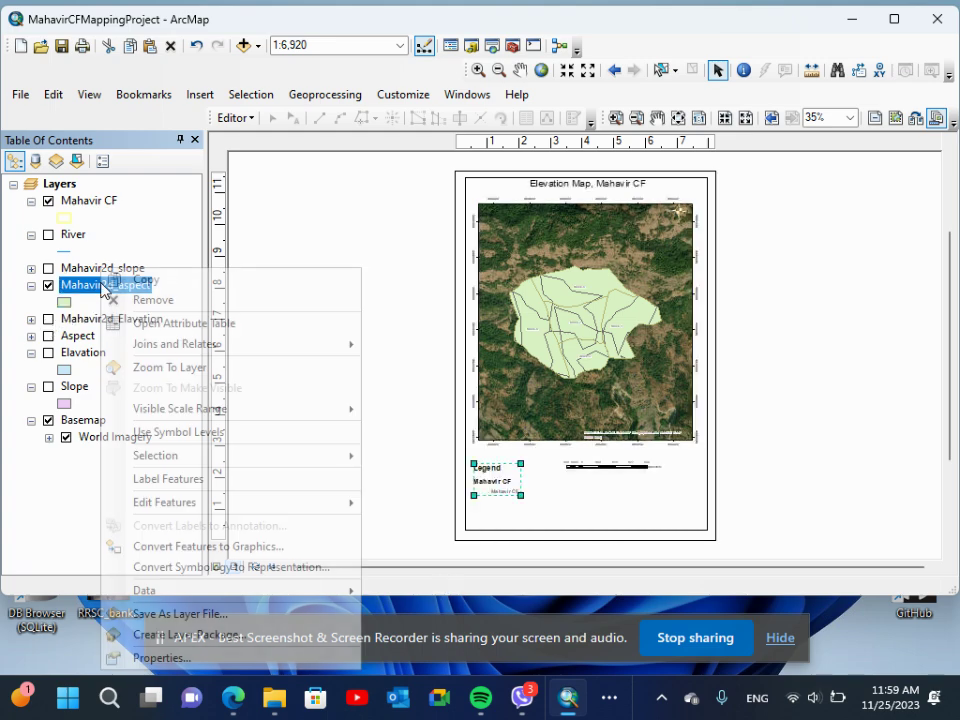
pyautogui.click(180, 658)
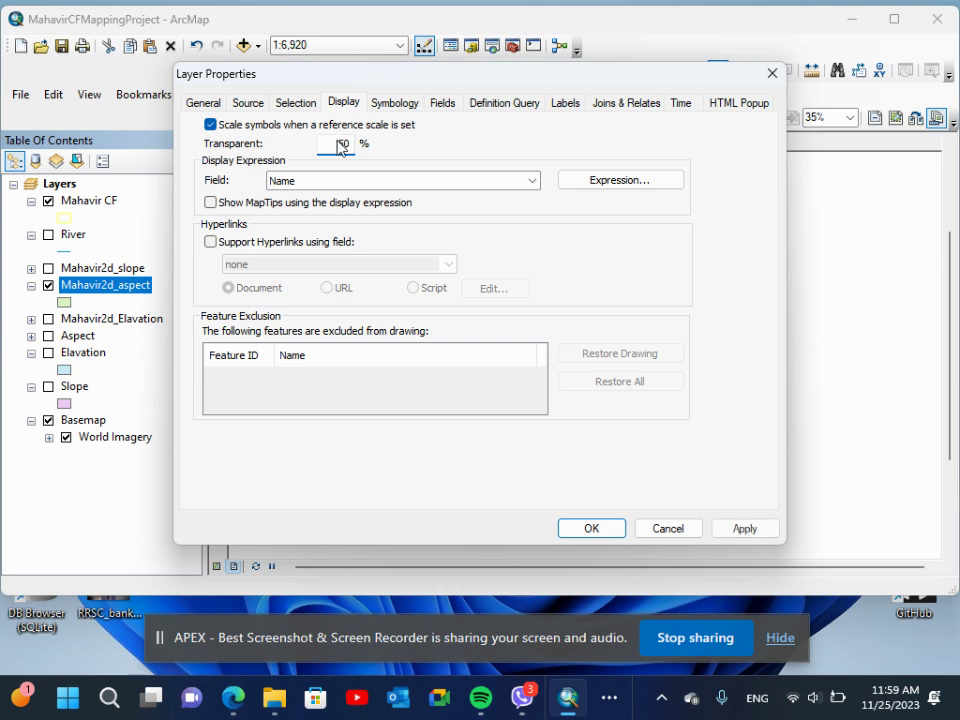
pyautogui.click(397, 104)
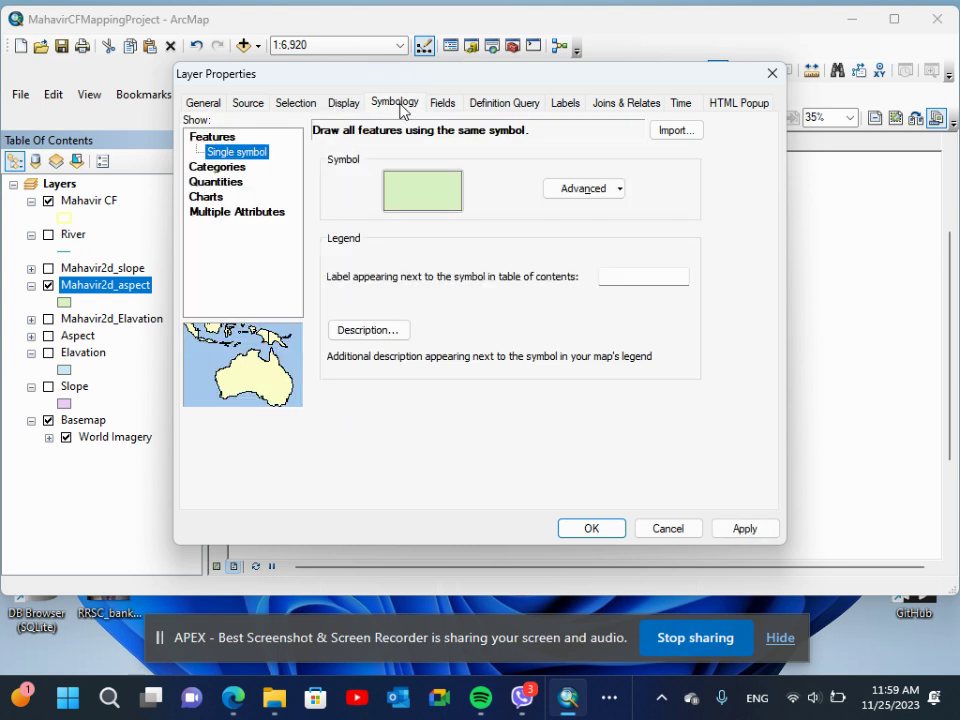
pyautogui.click(228, 172)
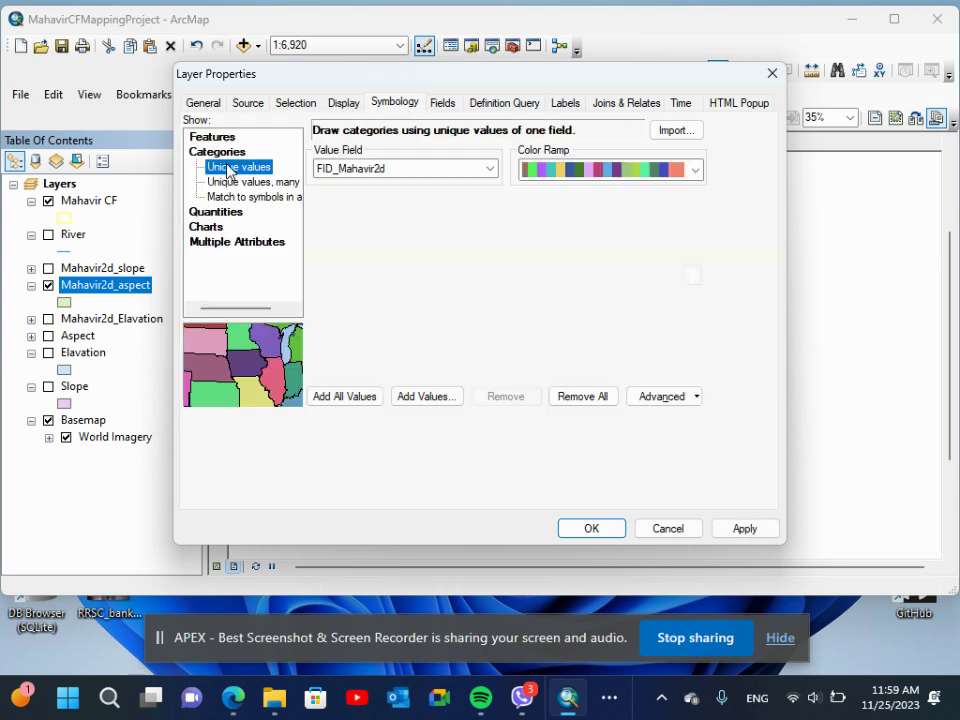
pyautogui.click(374, 170)
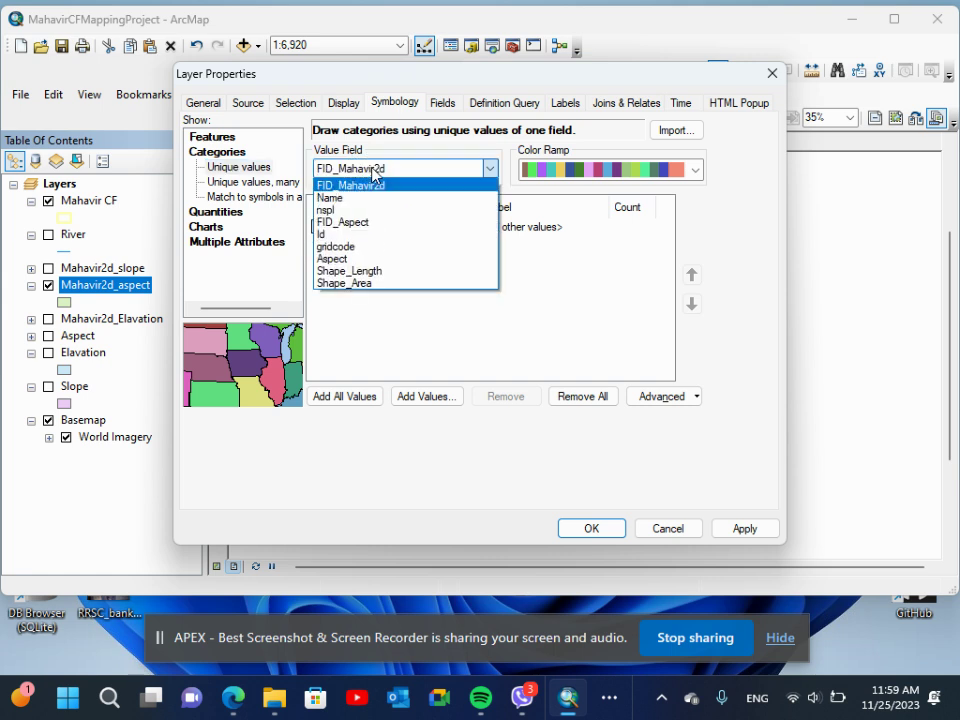
pyautogui.click(374, 266)
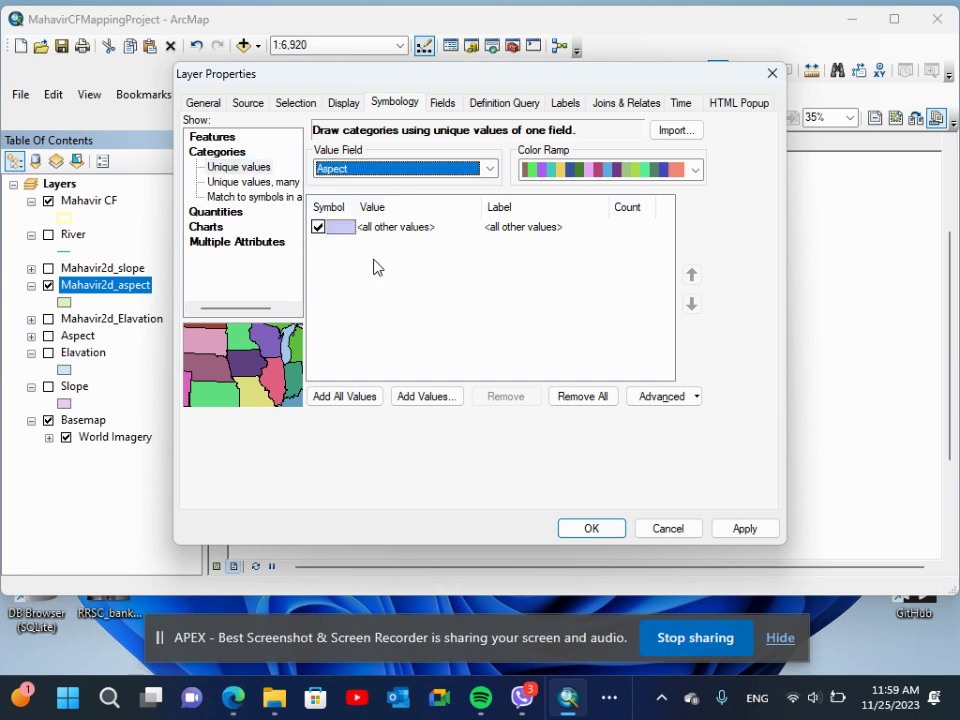
pyautogui.click(352, 403)
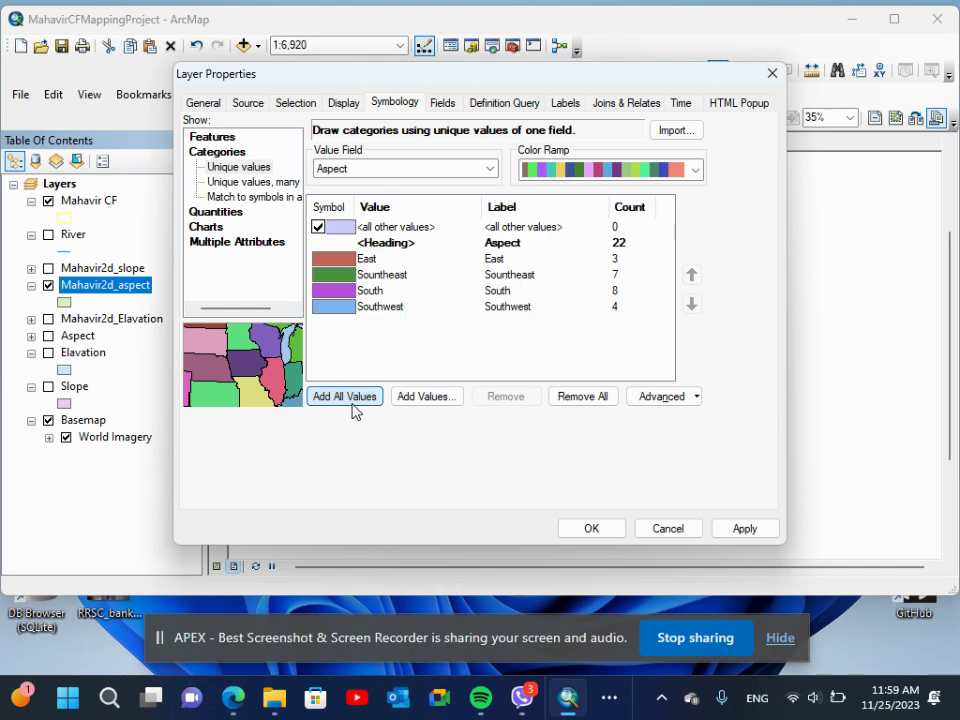
pyautogui.click(591, 529)
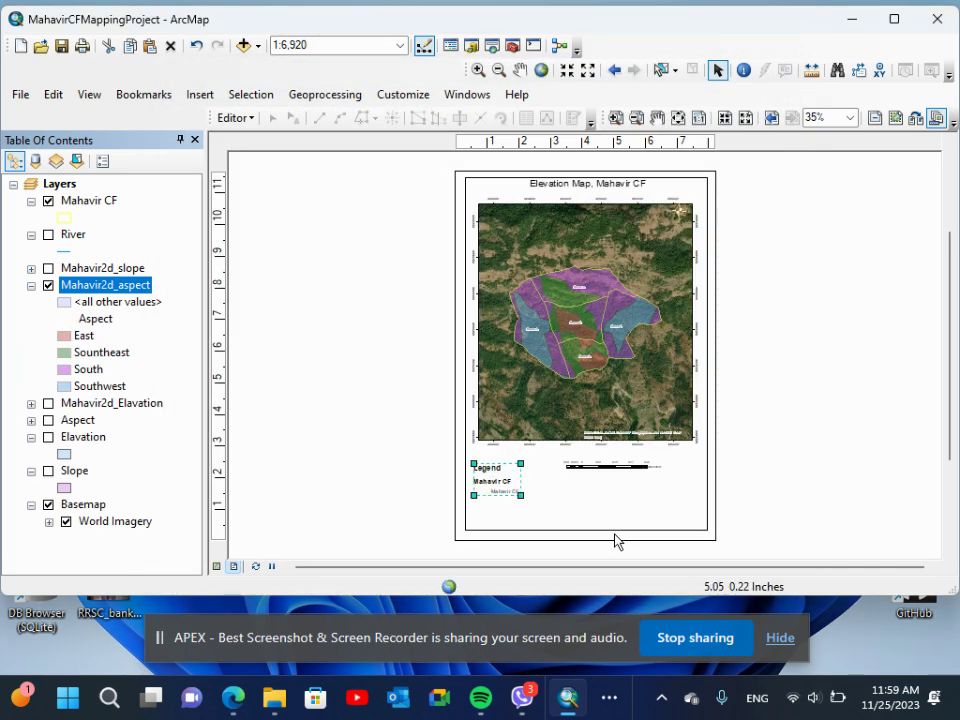
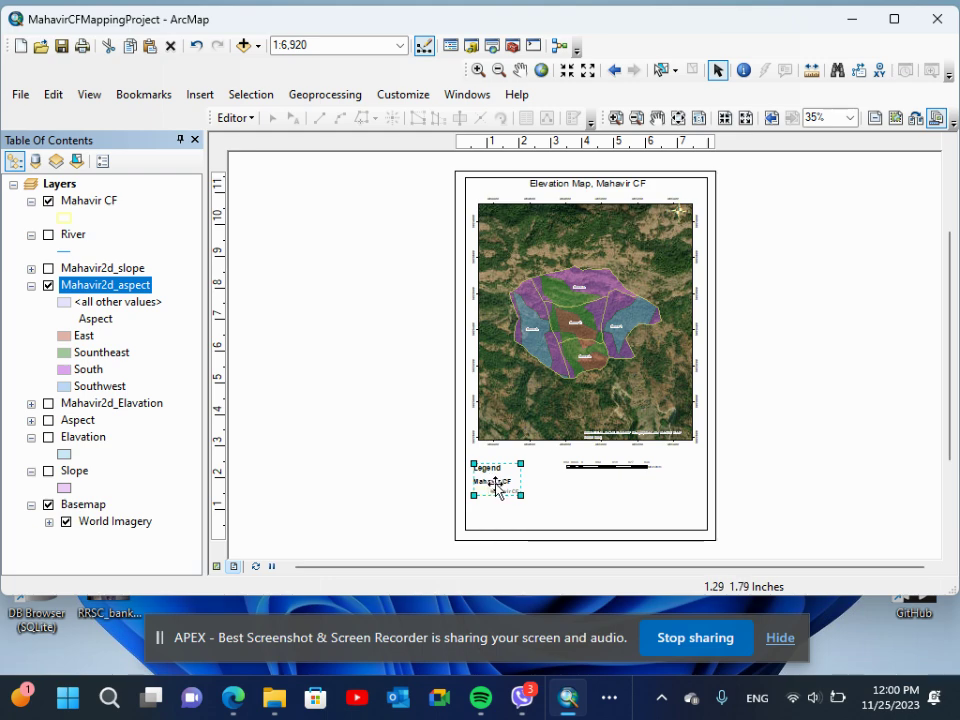
# - Add the Mahavir2d_aspect layer to the legend items and move the enlarged legend down toward the page's lower border
pyautogui.rightClick(501, 490)
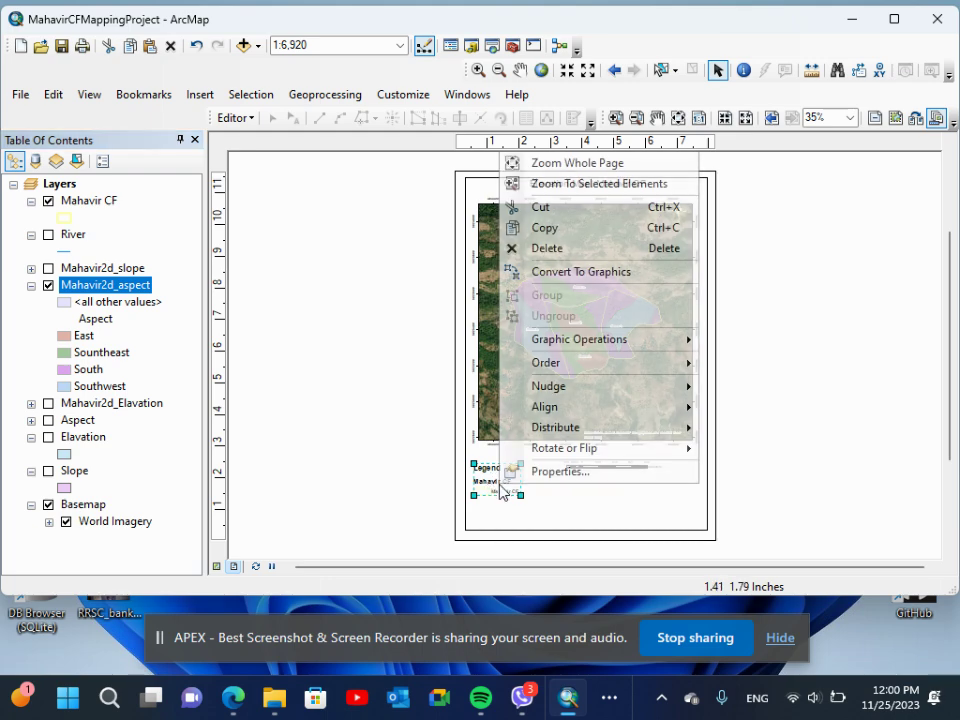
pyautogui.click(557, 474)
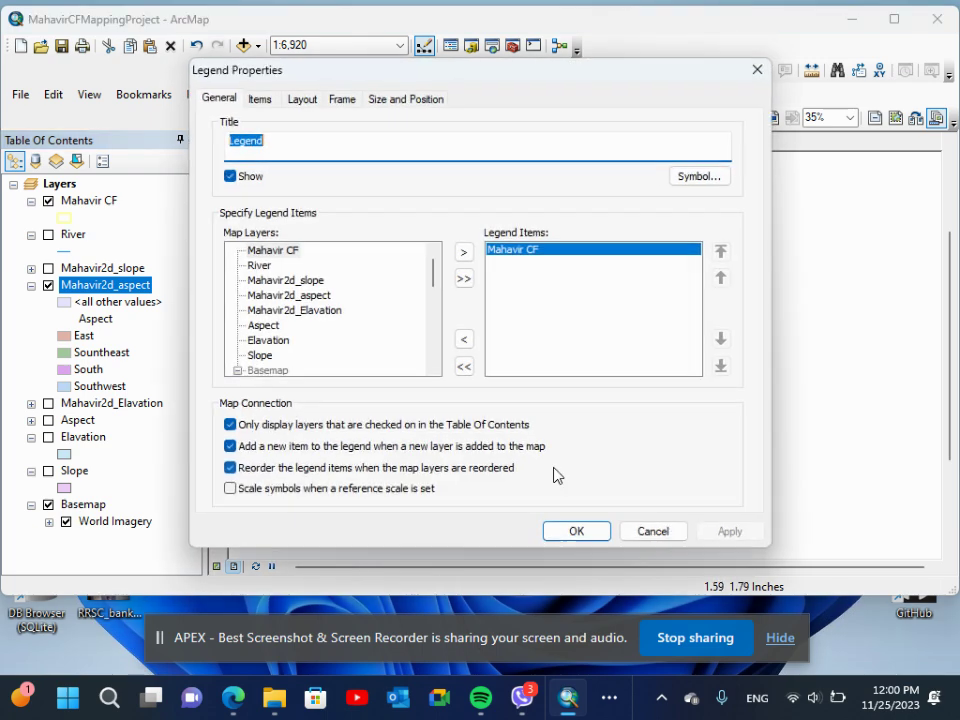
pyautogui.click(271, 326)
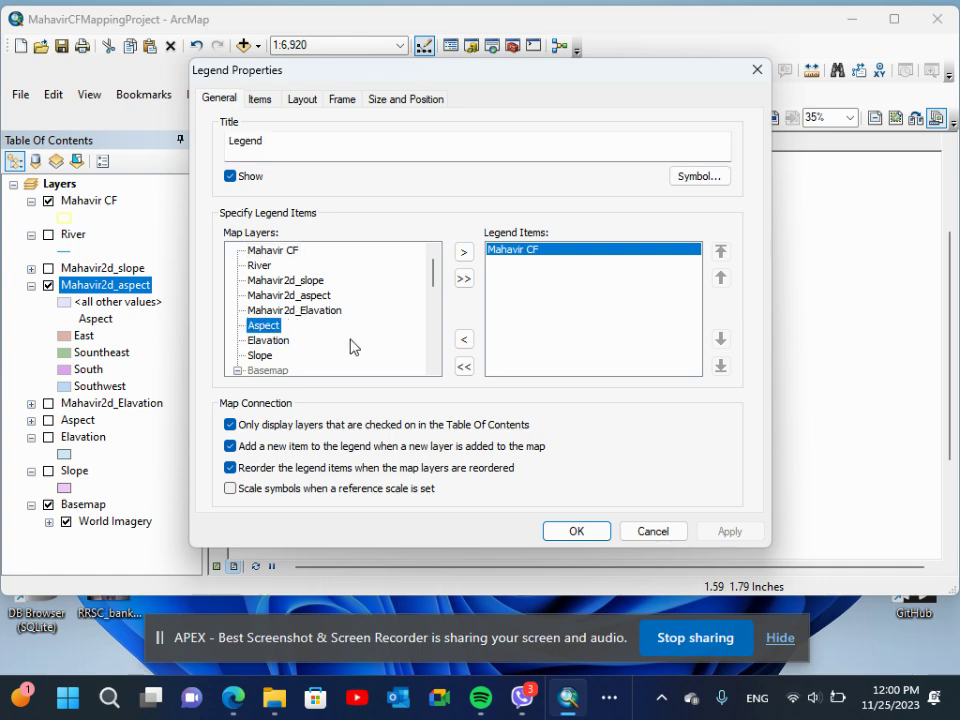
pyautogui.scroll(-4, 349, 347)
pyautogui.scroll(4, 351, 347)
pyautogui.click(288, 296)
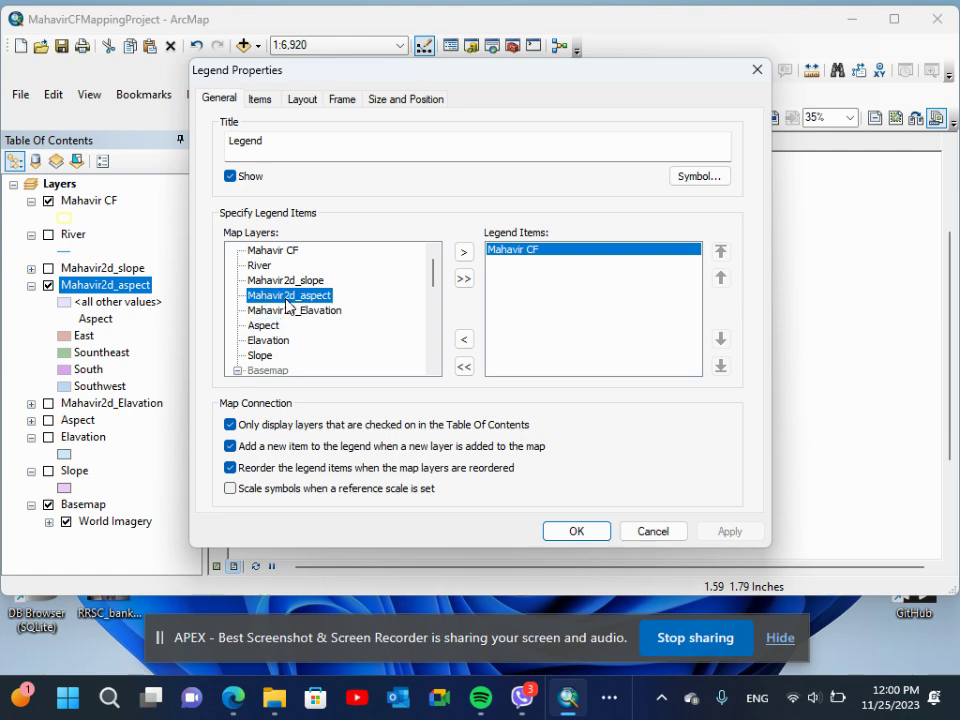
pyautogui.click(465, 254)
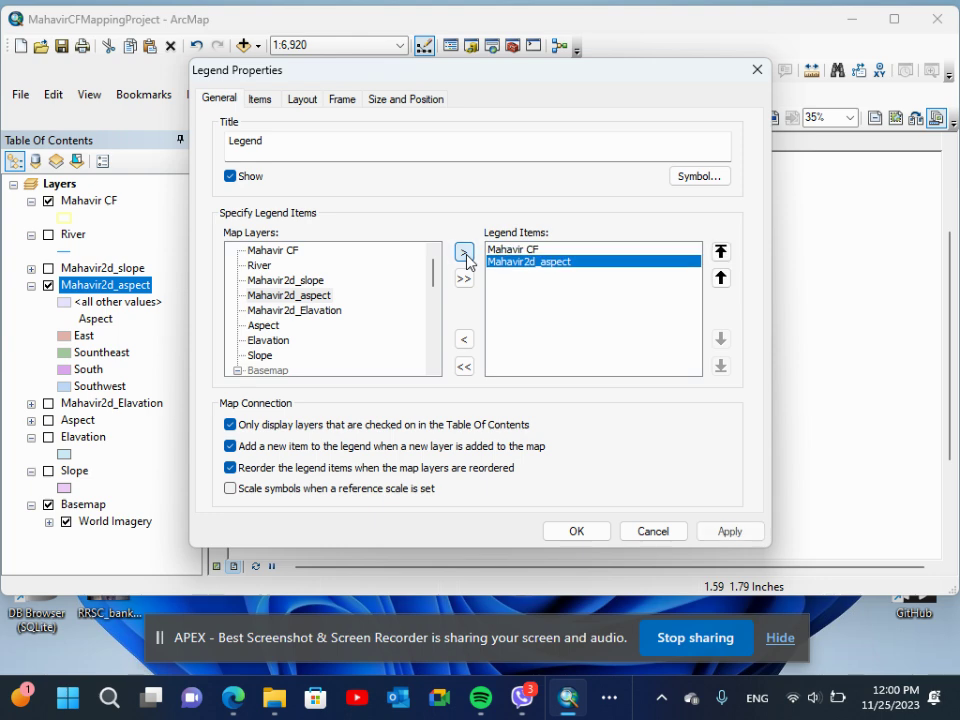
pyautogui.click(577, 532)
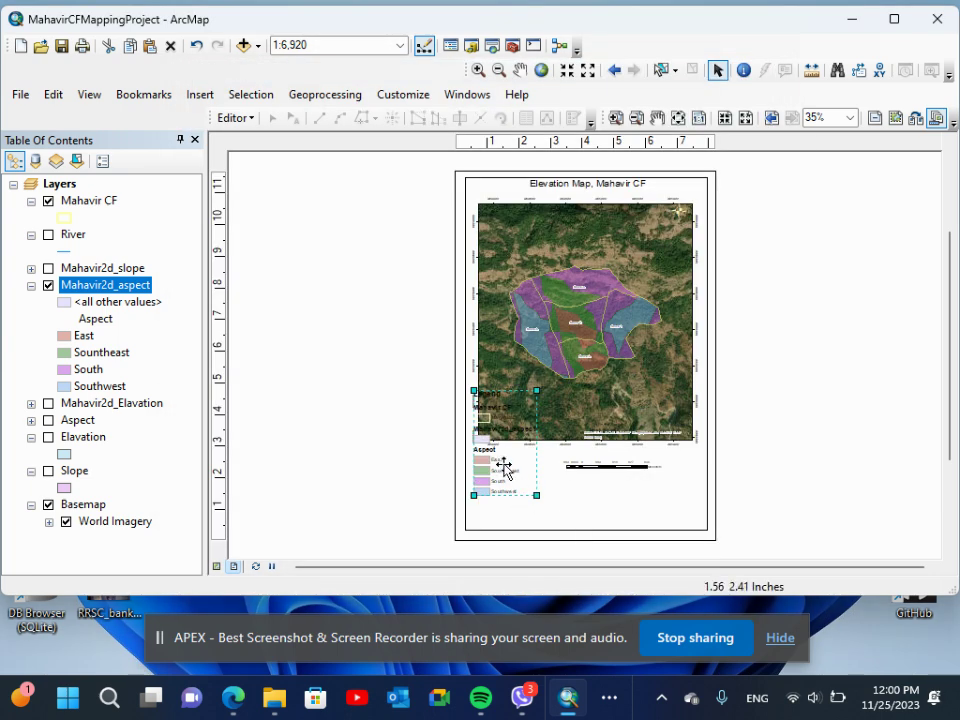
pyautogui.moveTo(500, 487); pyautogui.dragTo(500, 509)
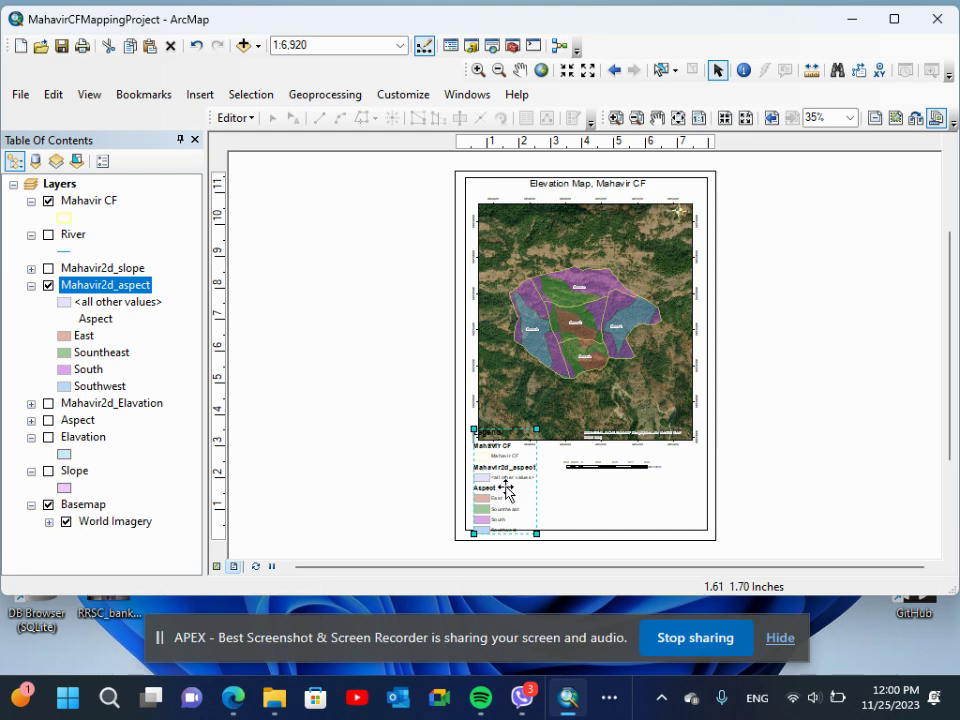
# - Exclude <all other values> from the Mahavir2d_aspect layer's symbology and apply the properties
pyautogui.doubleClick(117, 291)
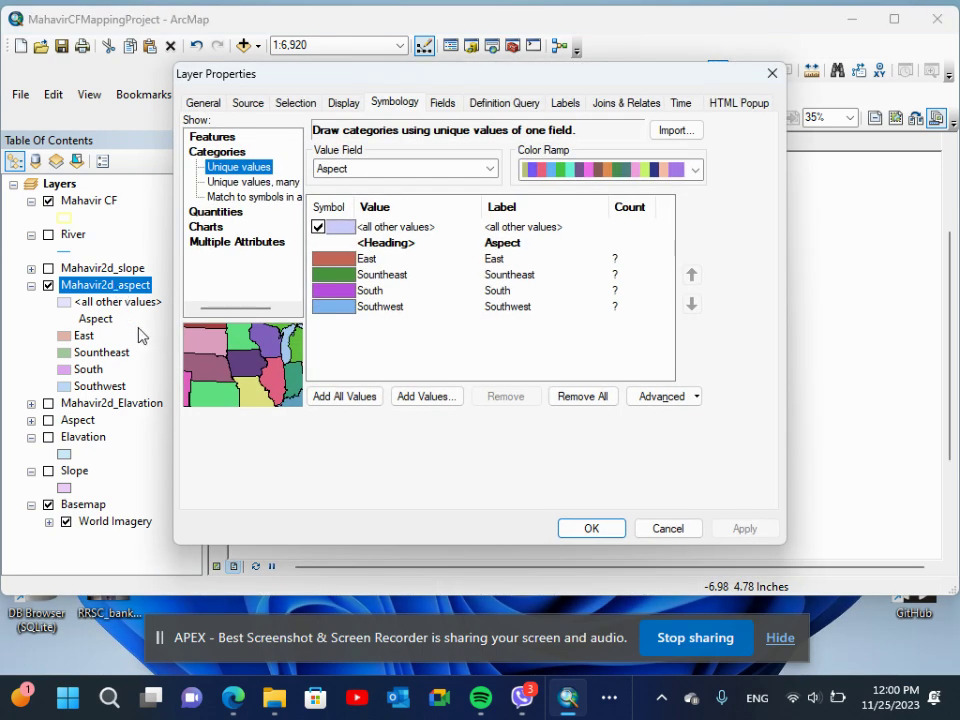
pyautogui.click(318, 227)
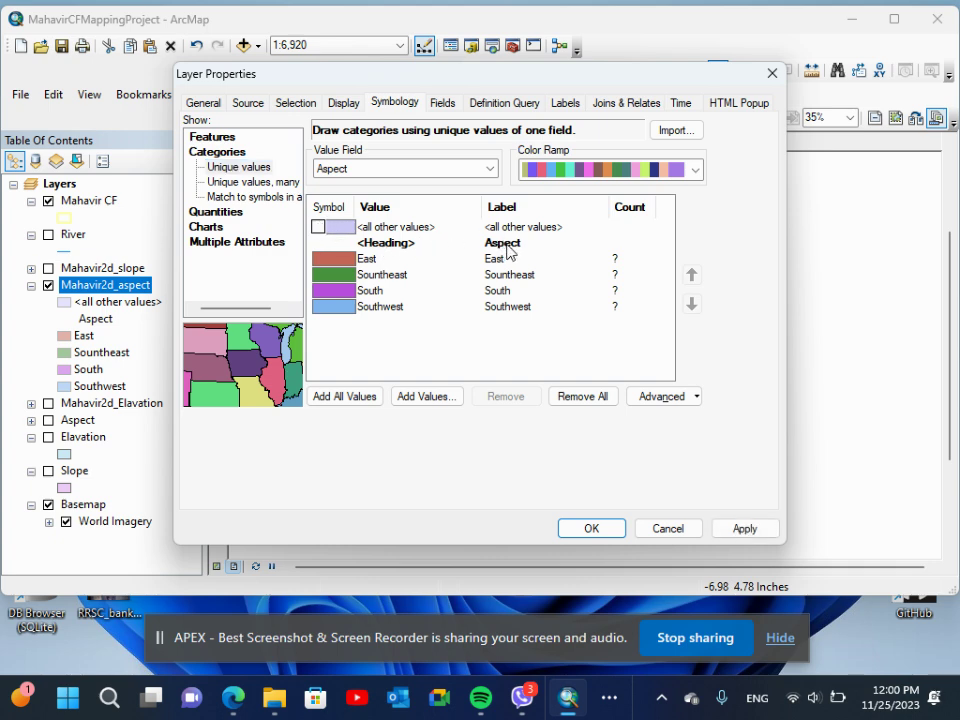
pyautogui.click(601, 530)
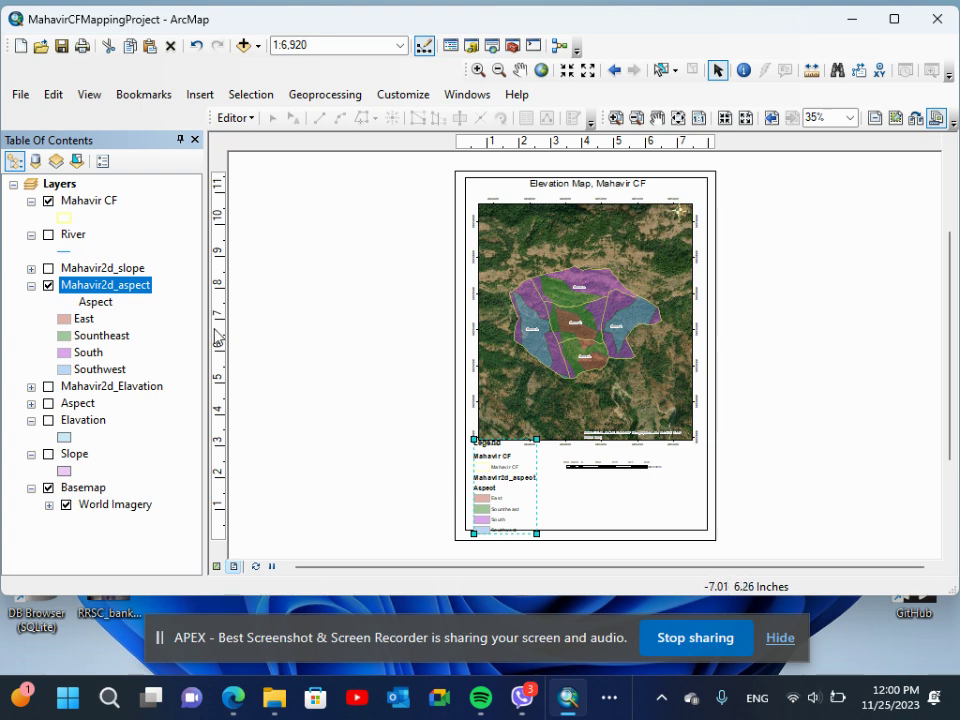
# - Shrink the legend and position it below the map frame inside the page border
pyautogui.click(86, 205)
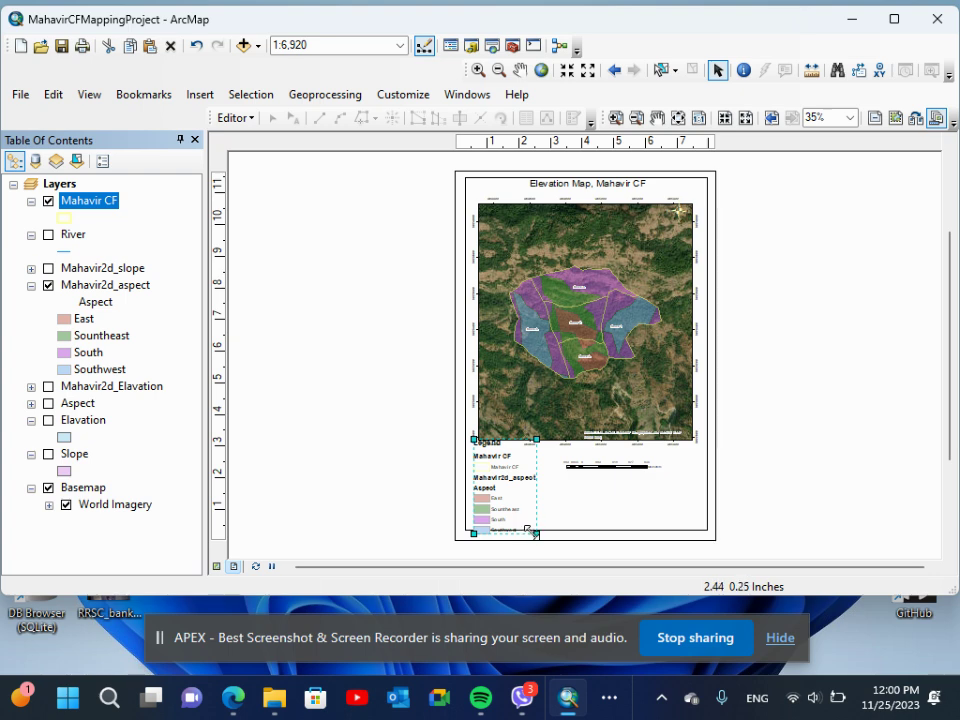
pyautogui.moveTo(536, 534); pyautogui.dragTo(527, 519)
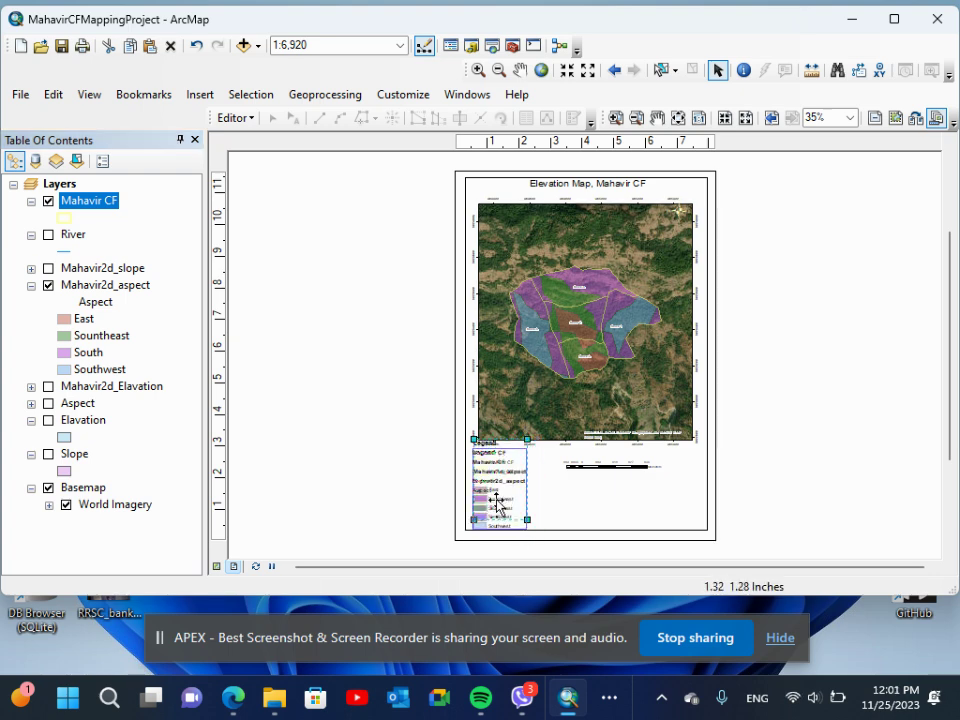
pyautogui.moveTo(497, 500); pyautogui.dragTo(497, 508)
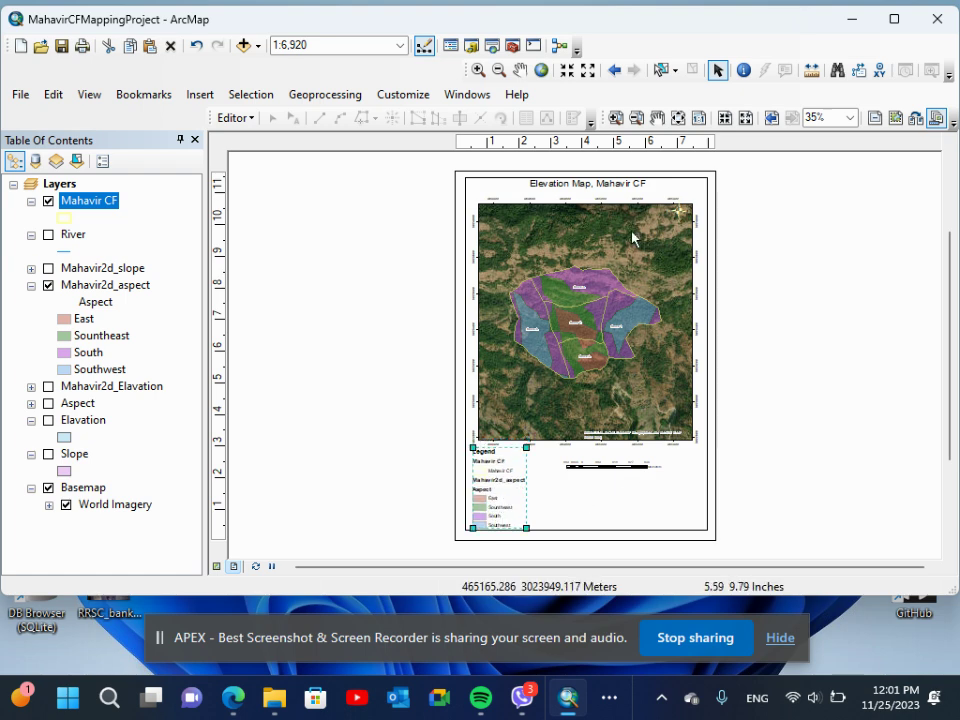
pyautogui.click(697, 118)
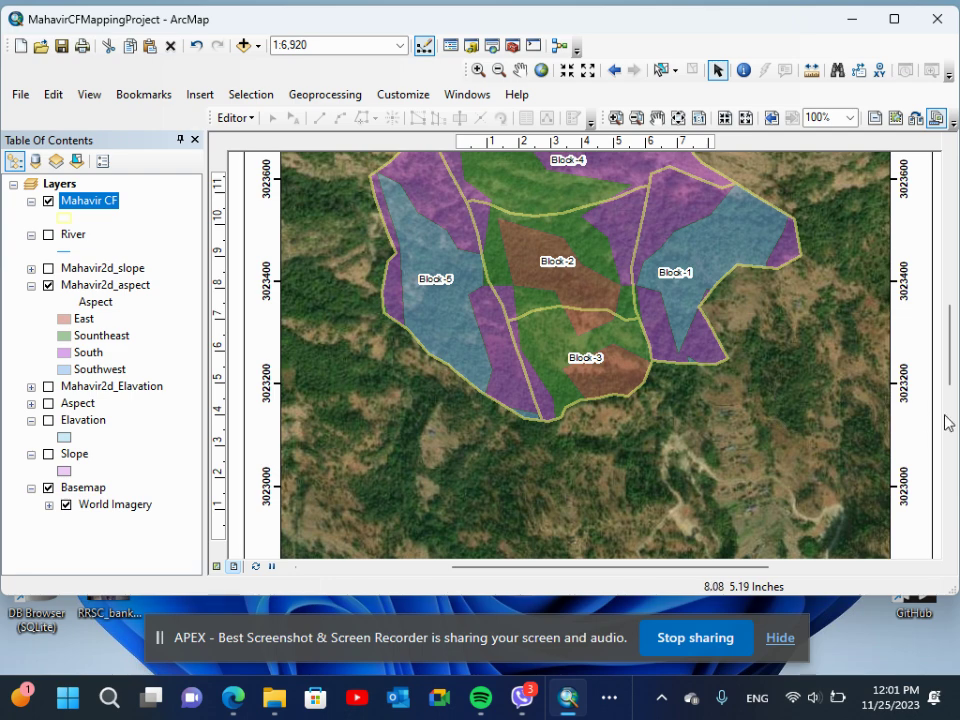
# - Rename the Mahavir2d_aspect layer to Aspect so the legend uses the shorter name
pyautogui.moveTo(953, 368); pyautogui.dragTo(953, 427)
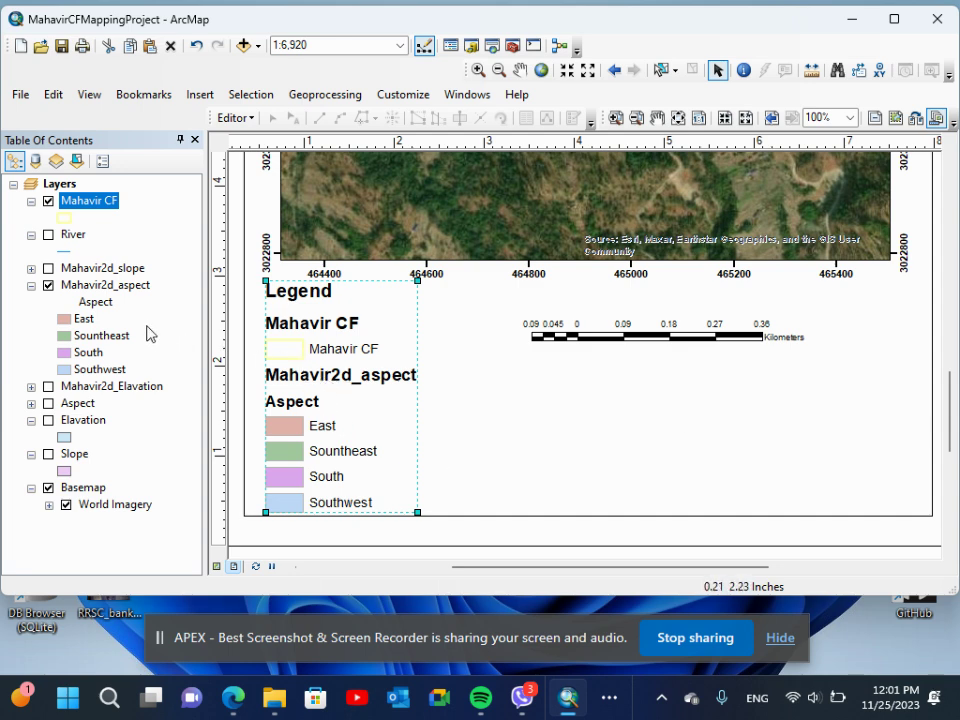
pyautogui.click(126, 287)
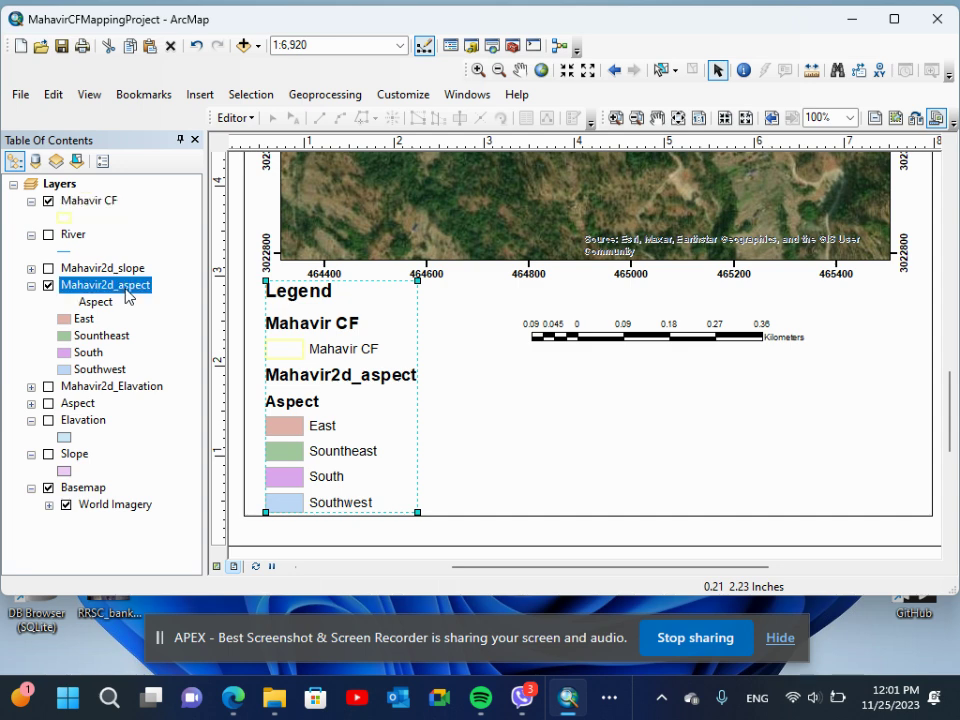
pyautogui.click(126, 289)
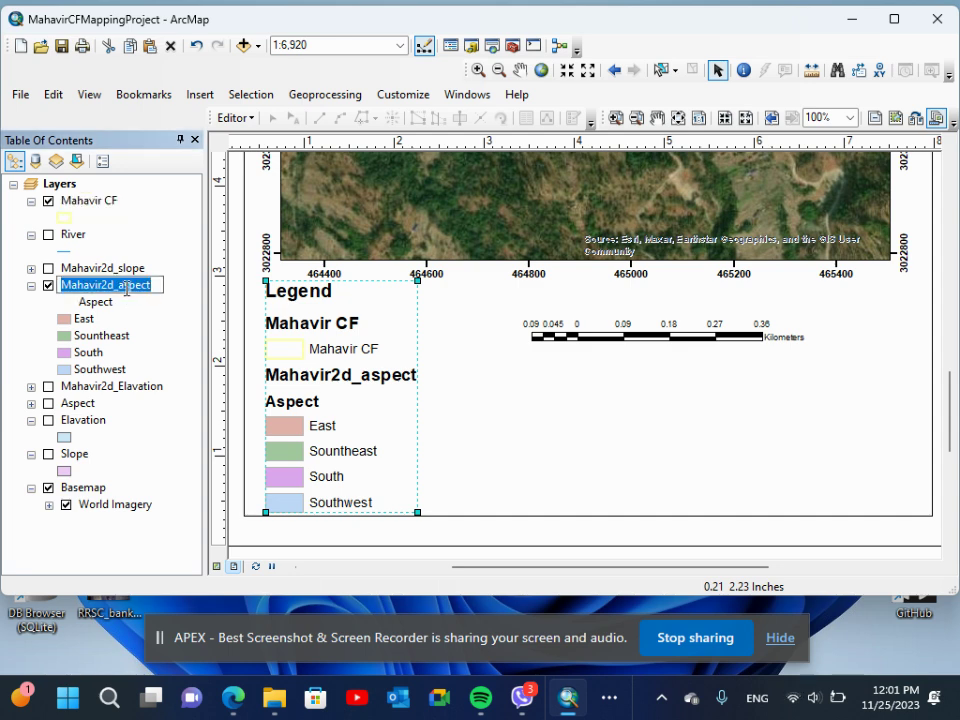
pyautogui.write('Aspect')
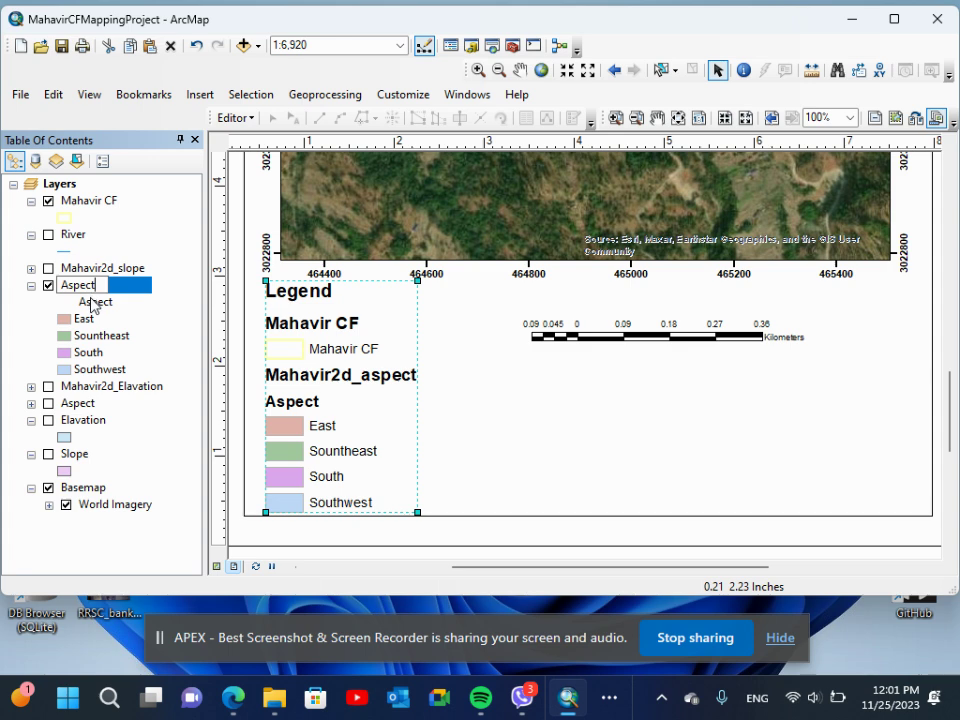
pyautogui.press('Return')
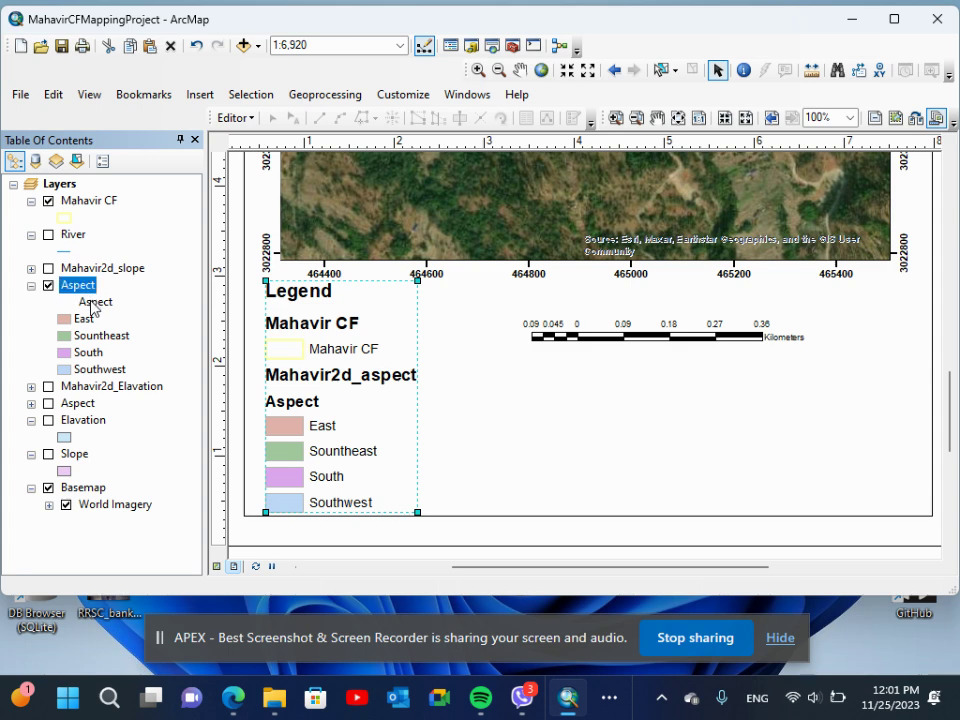
# - Clear the Aspect field heading above the renamed layer's class symbols so it drops out of the legend
pyautogui.click(91, 302)
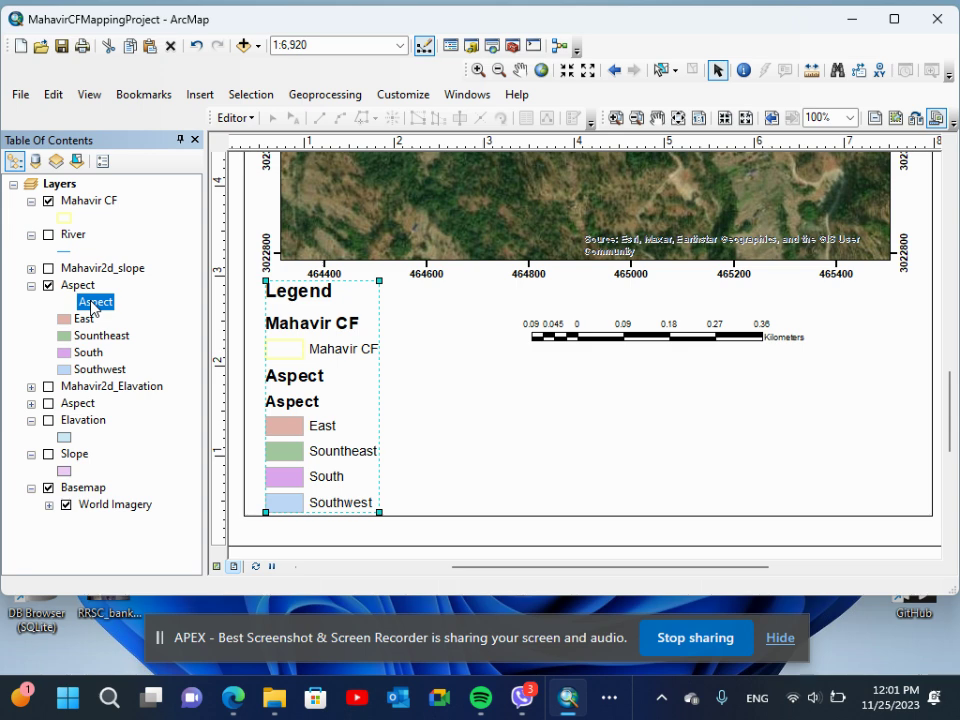
pyautogui.click(89, 302)
pyautogui.press('BackSpace')
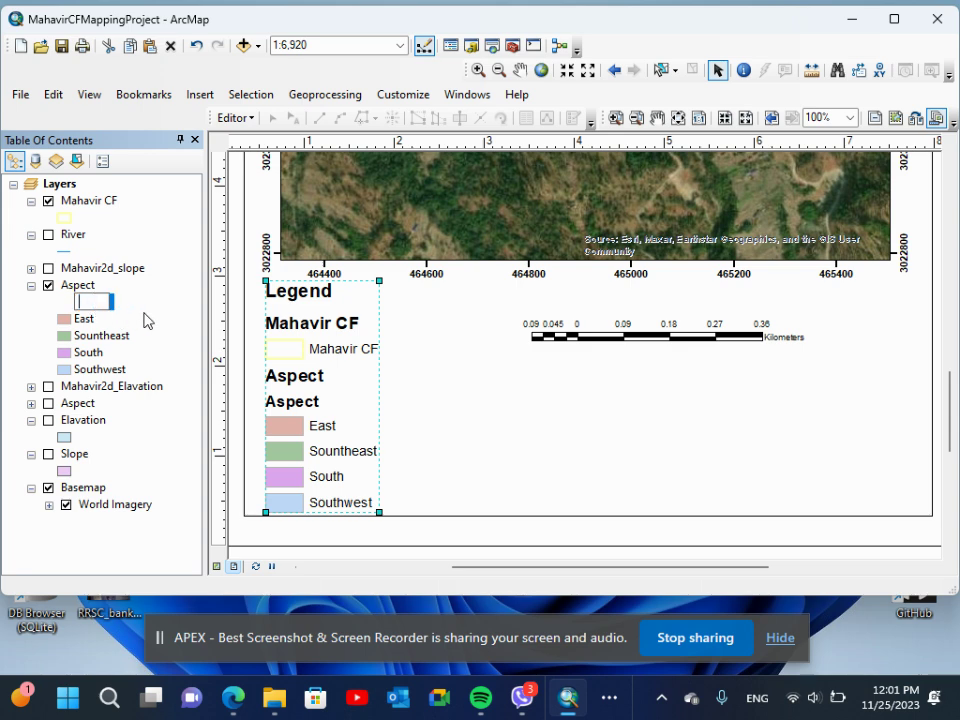
pyautogui.press('Return')
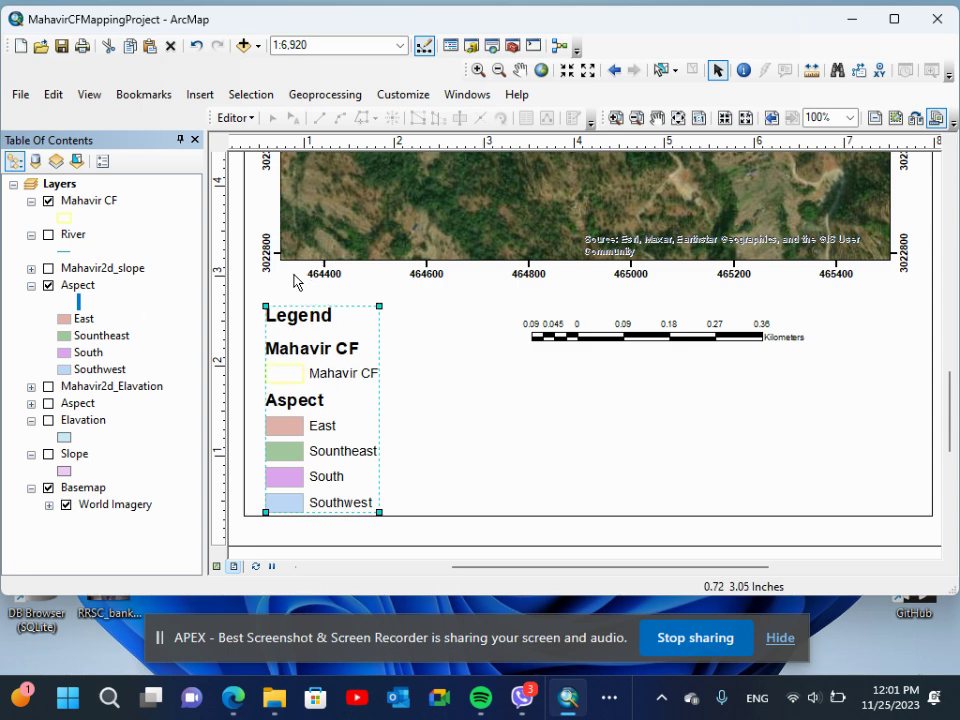
# - Set the scale bar's division units to Meters and shorten its unit label to M
pyautogui.click(602, 335)
pyautogui.rightClick(602, 335)
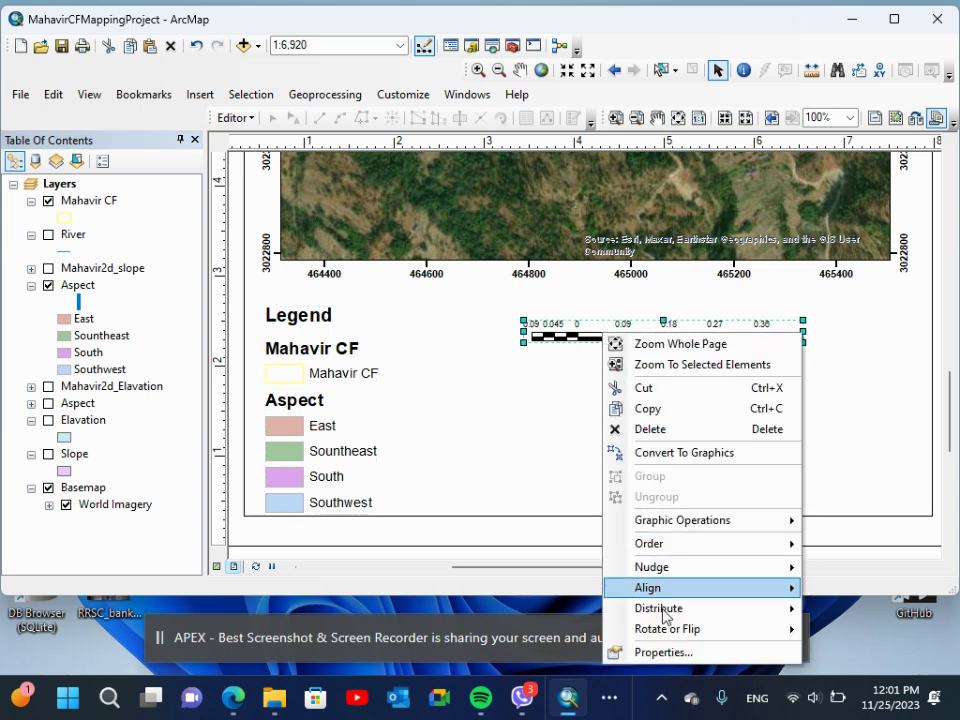
pyautogui.click(668, 652)
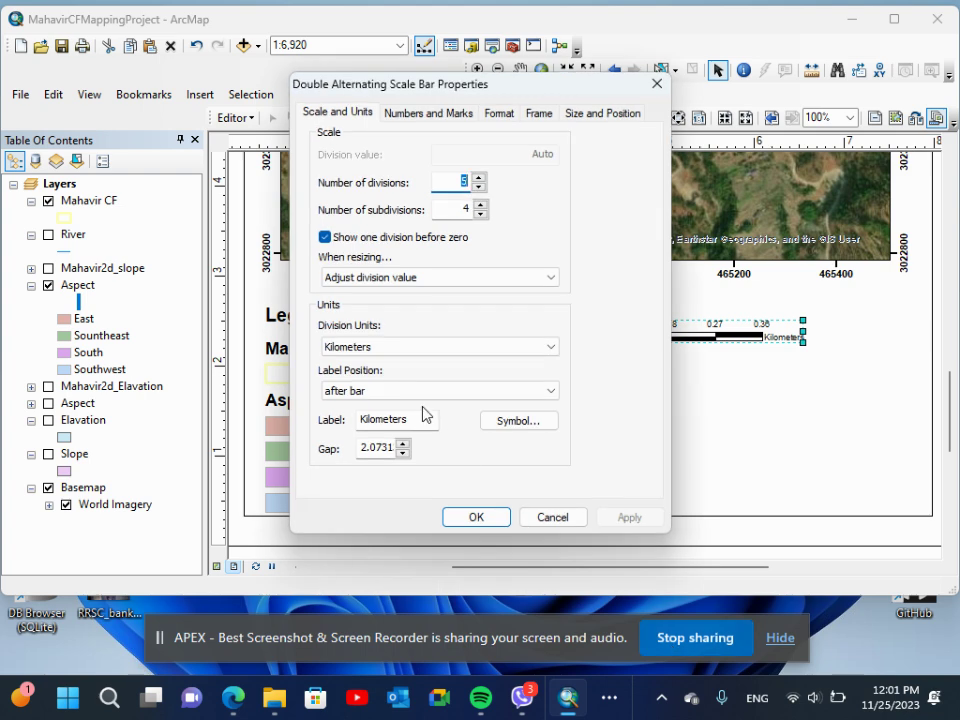
pyautogui.click(432, 354)
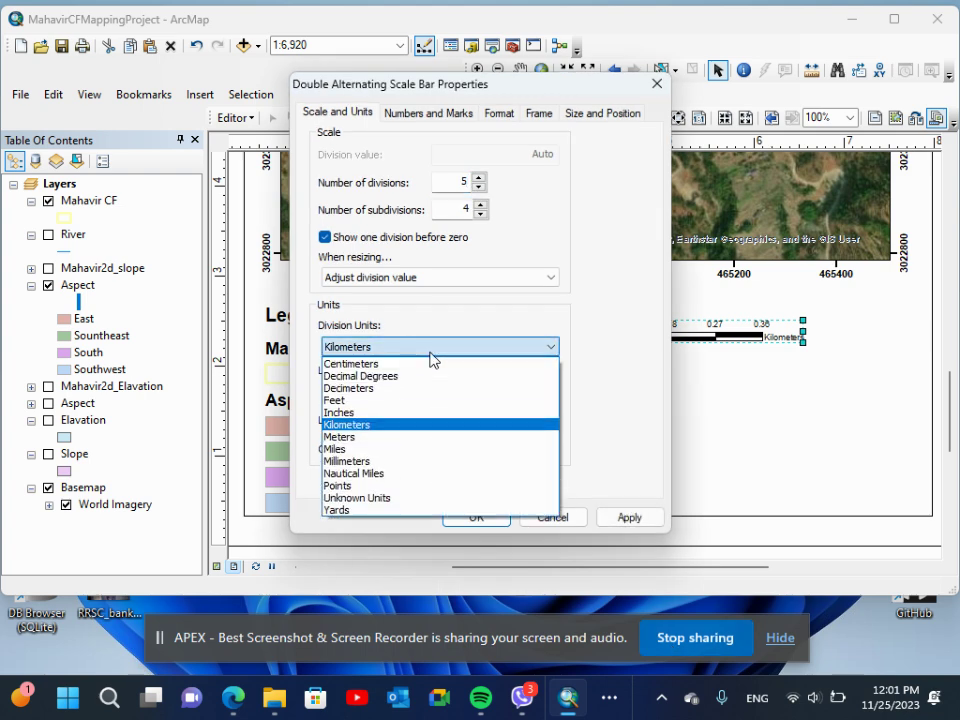
pyautogui.click(357, 440)
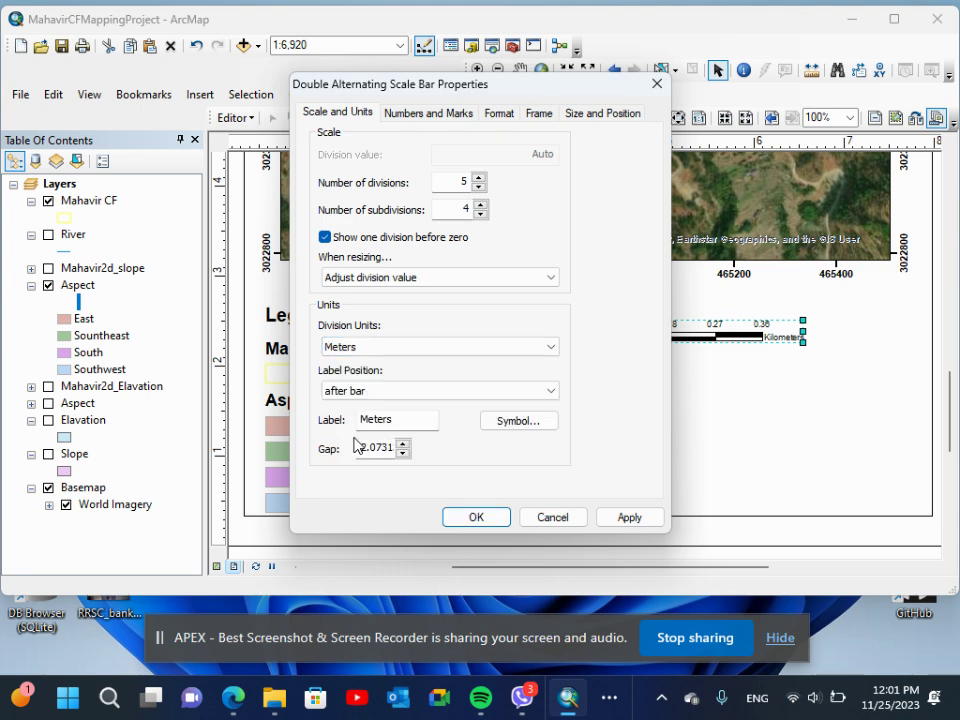
pyautogui.doubleClick(426, 423)
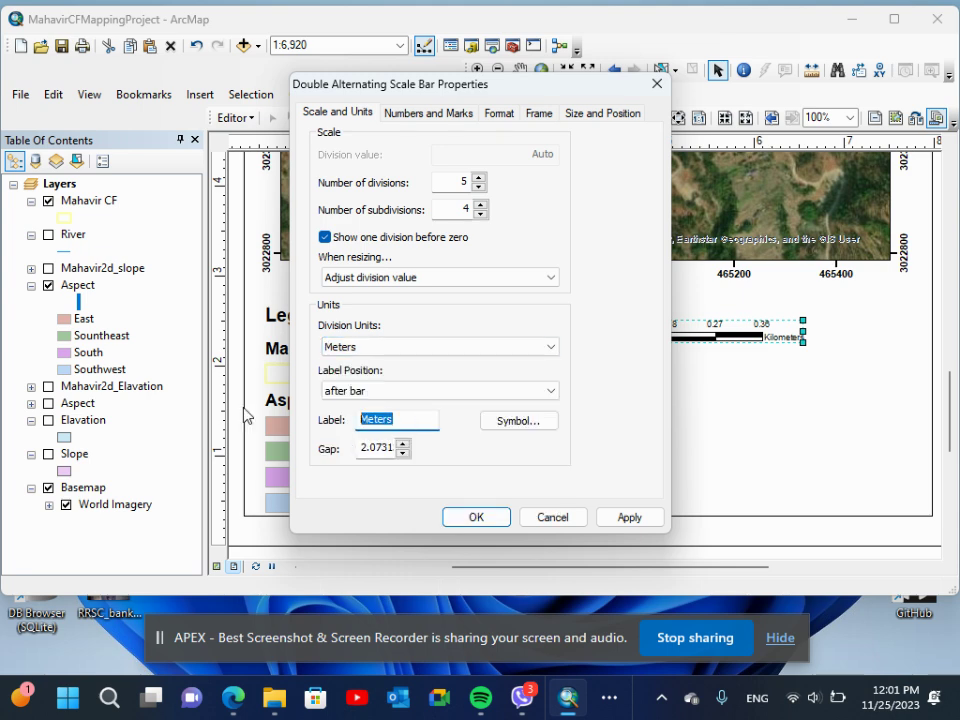
pyautogui.write('M')
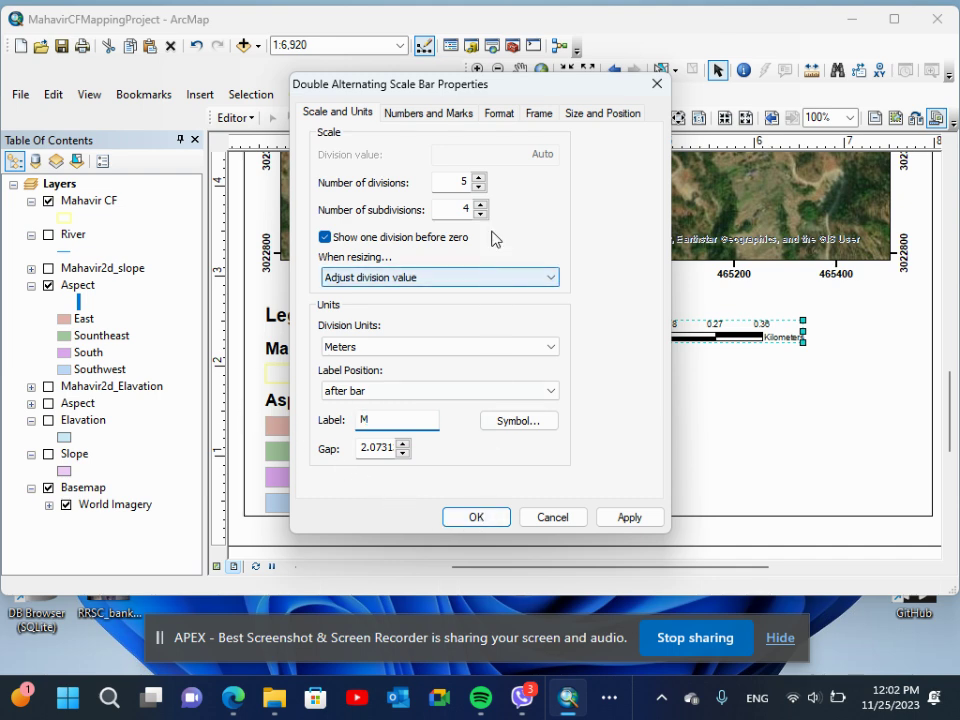
# - Set the scale bar to 1 division and 2 subdivisions and apply its properties
pyautogui.click(479, 188)
pyautogui.click(479, 188)
pyautogui.click(479, 188)
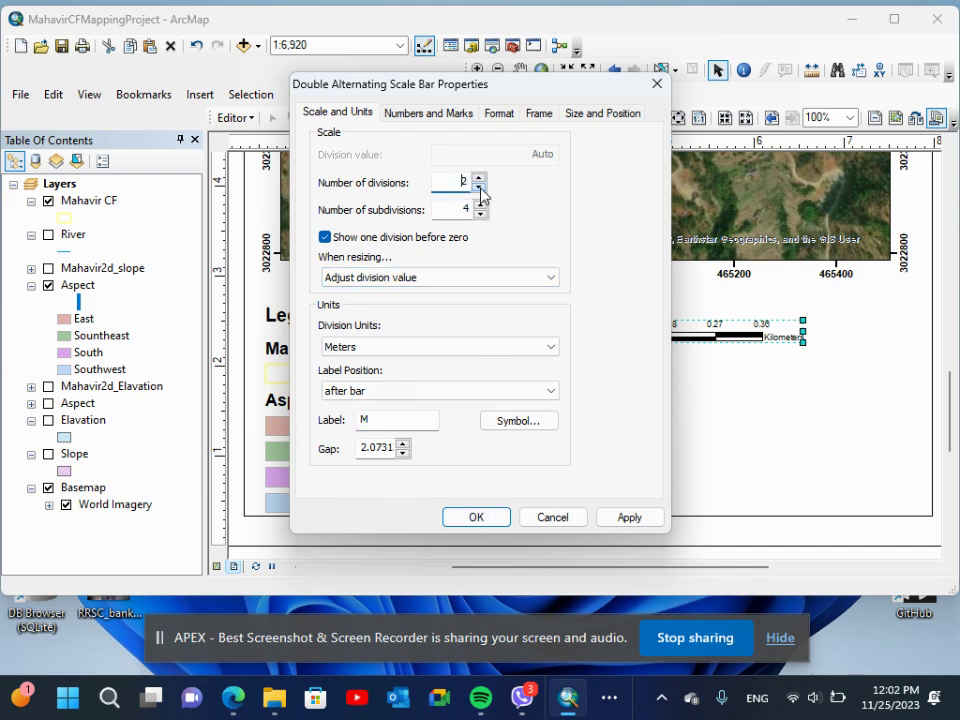
pyautogui.click(481, 219)
pyautogui.click(481, 219)
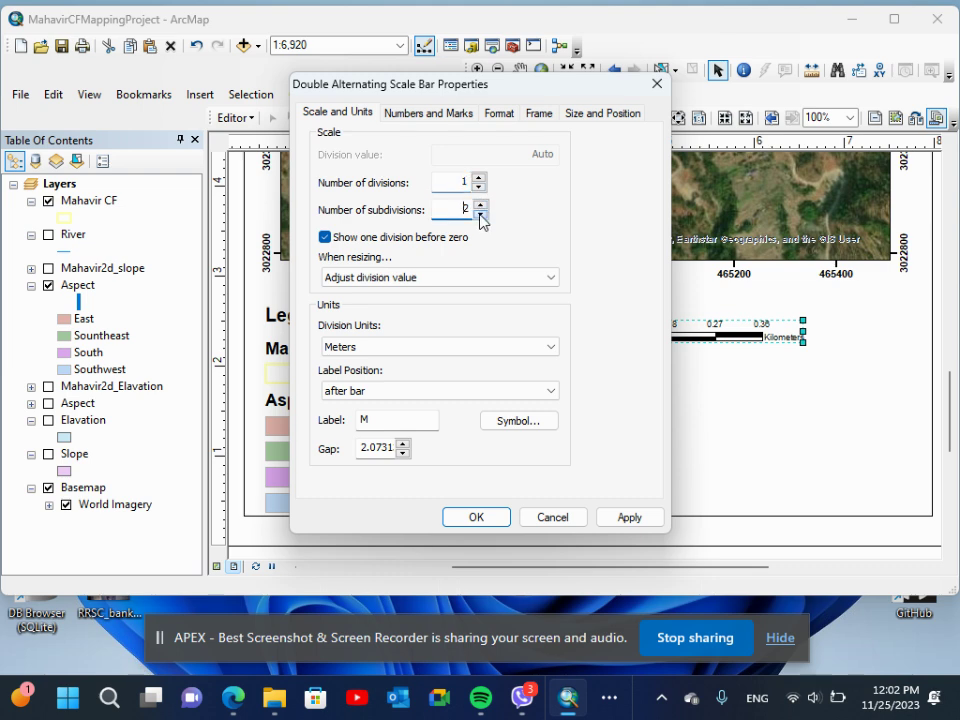
pyautogui.click(505, 519)
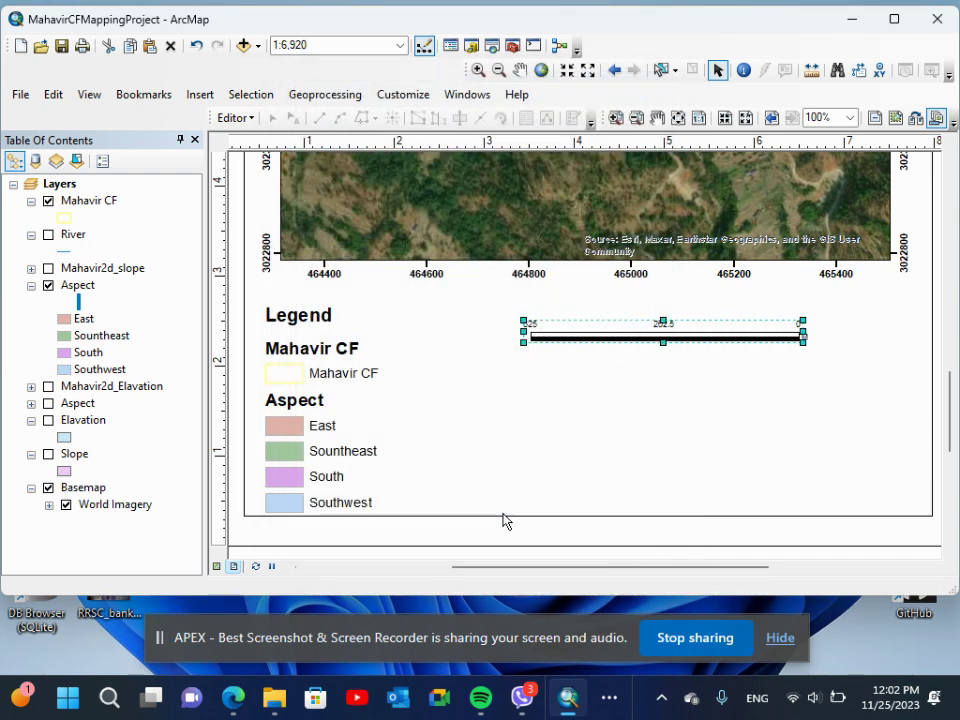
pyautogui.click(601, 395)
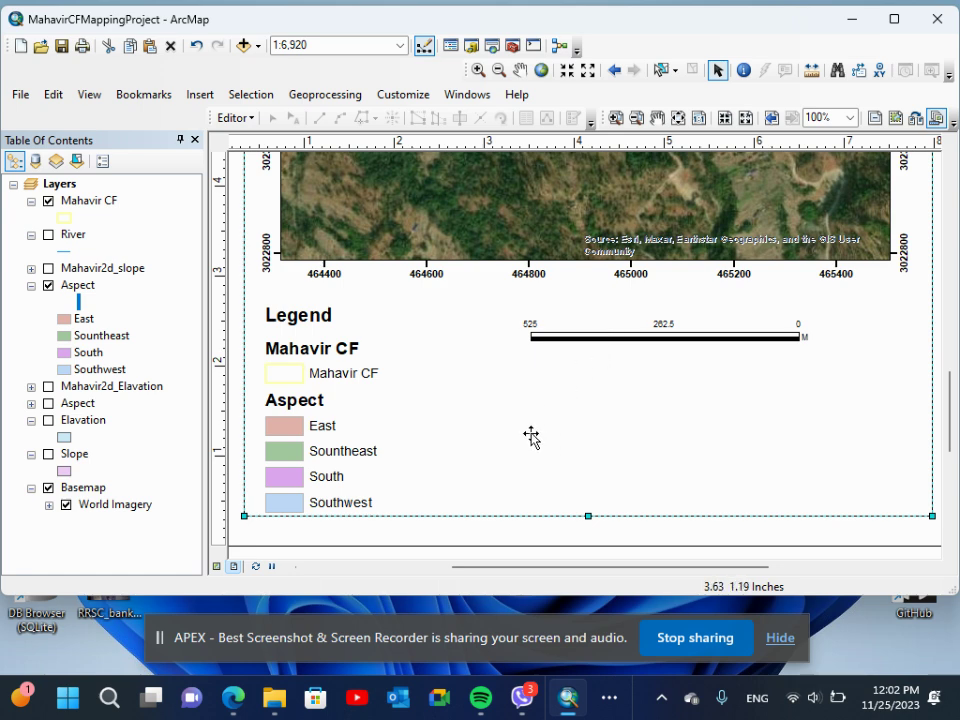
# - Turn on feature labels for the visible Aspect layer and use the Aspect field as the label field
pyautogui.click(677, 118)
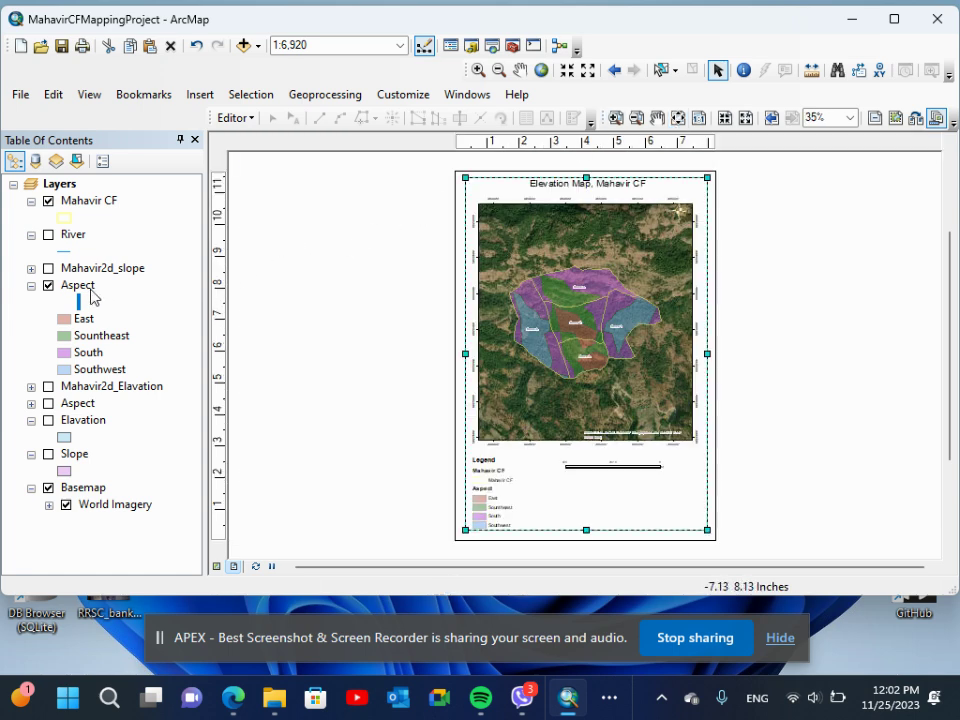
pyautogui.rightClick(81, 287)
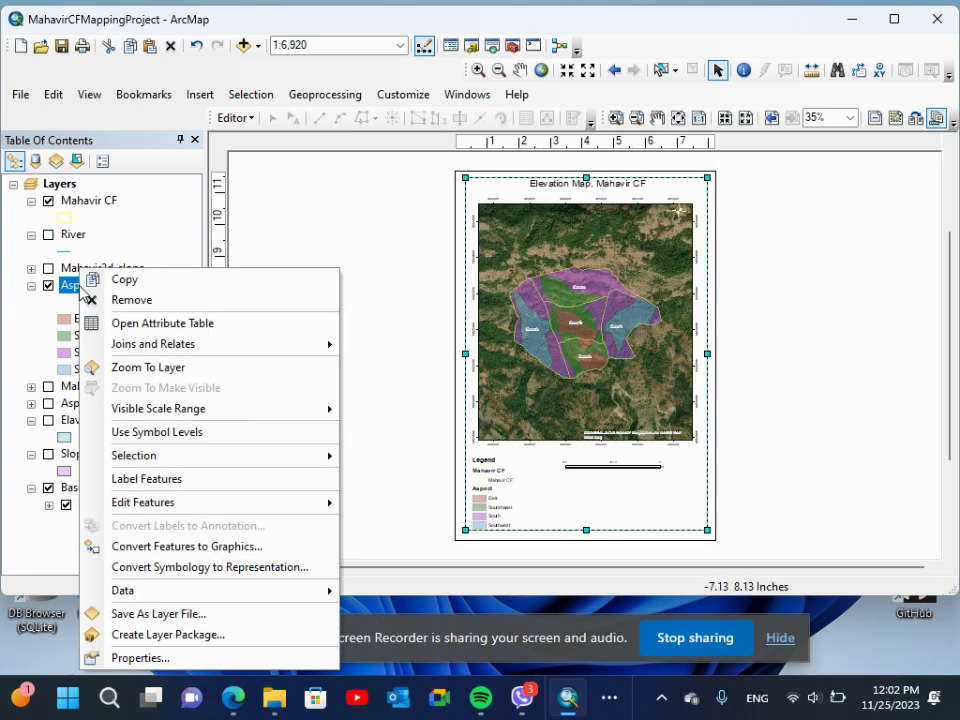
pyautogui.click(122, 479)
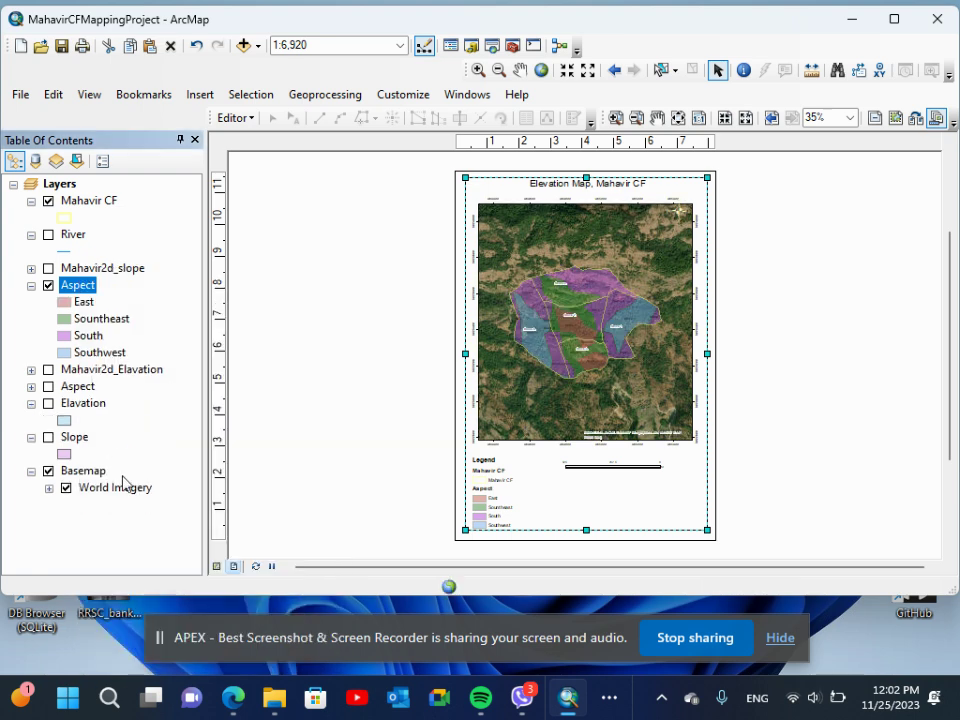
pyautogui.rightClick(75, 290)
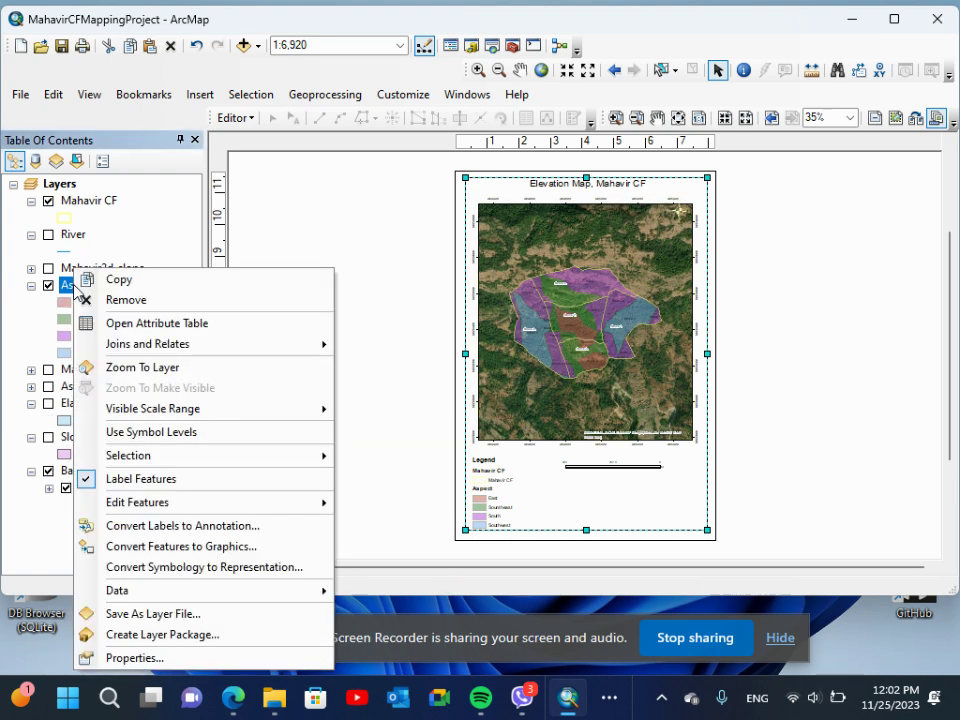
pyautogui.click(130, 658)
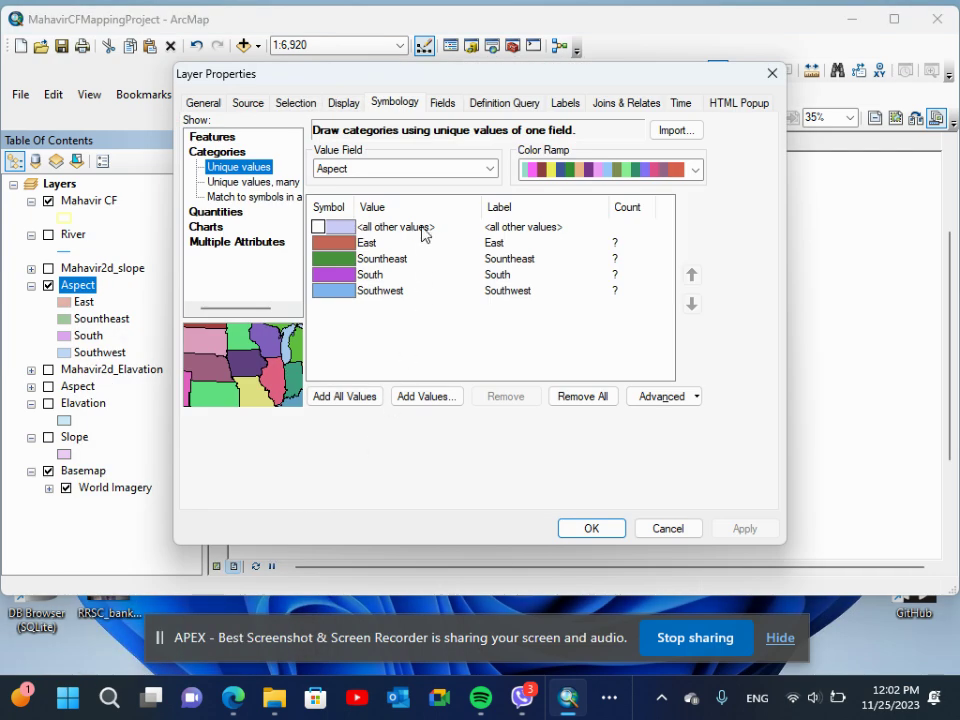
pyautogui.click(573, 102)
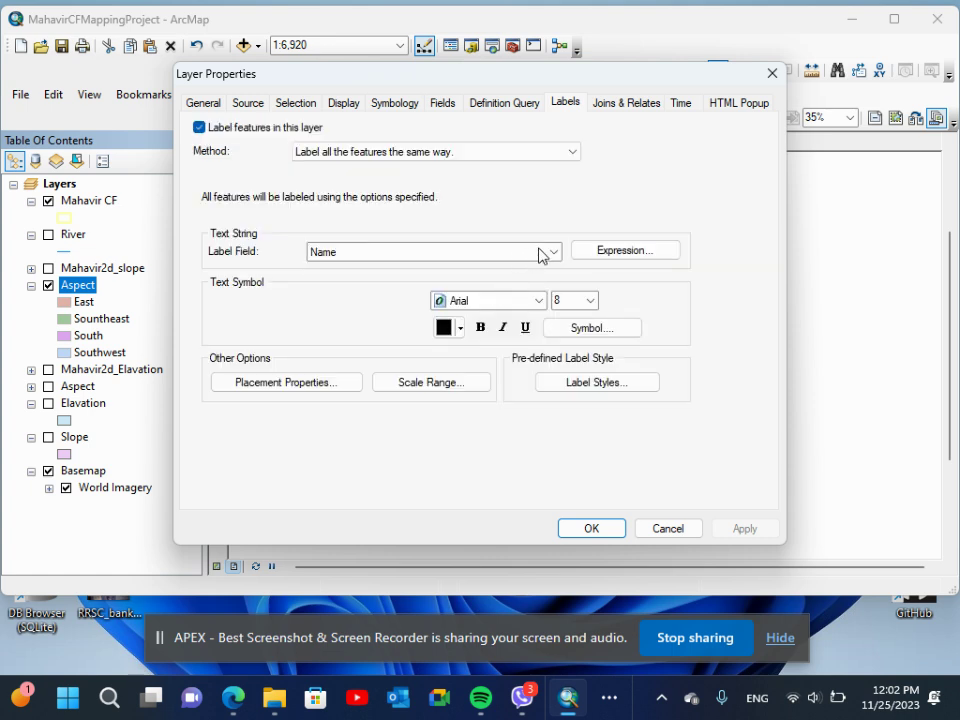
pyautogui.click(556, 255)
pyautogui.click(556, 255)
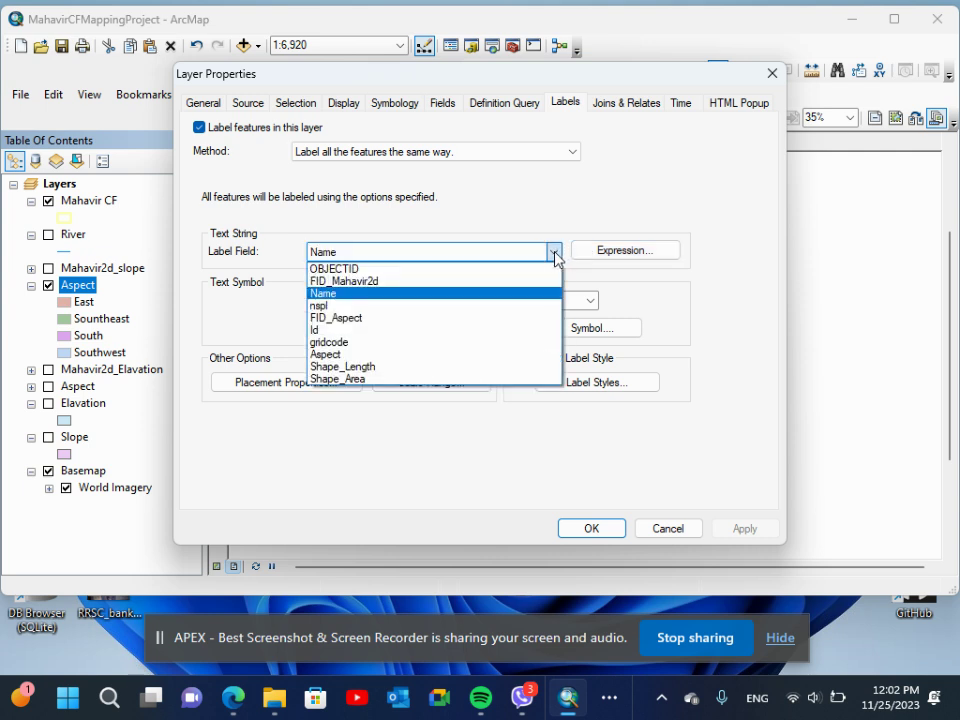
pyautogui.click(363, 355)
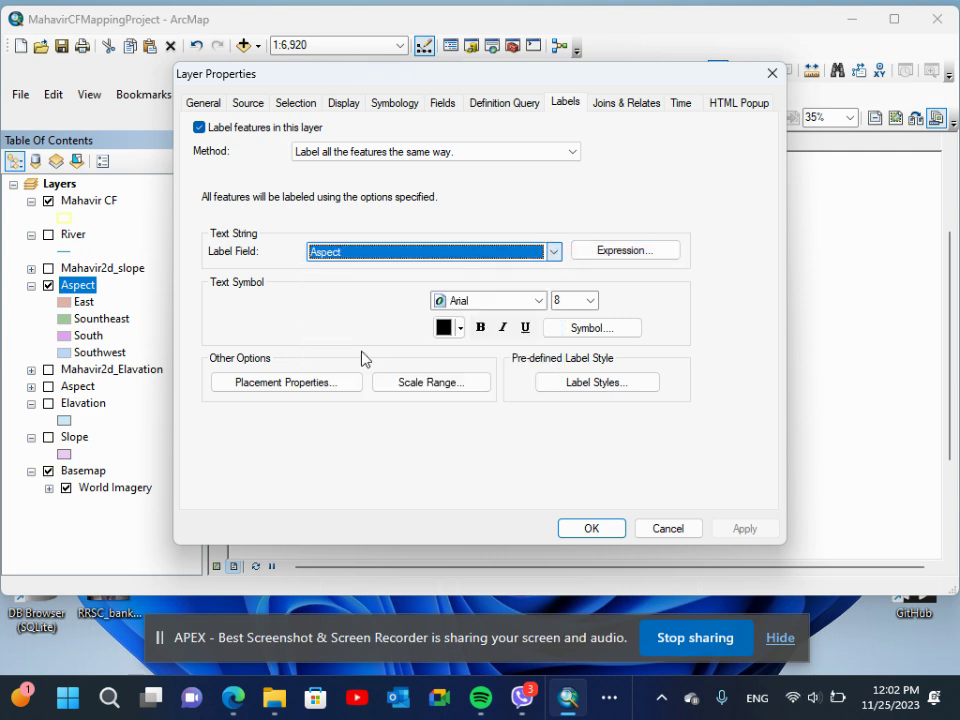
# - Format the Aspect layer's labels in light yellow at size 10
pyautogui.click(459, 328)
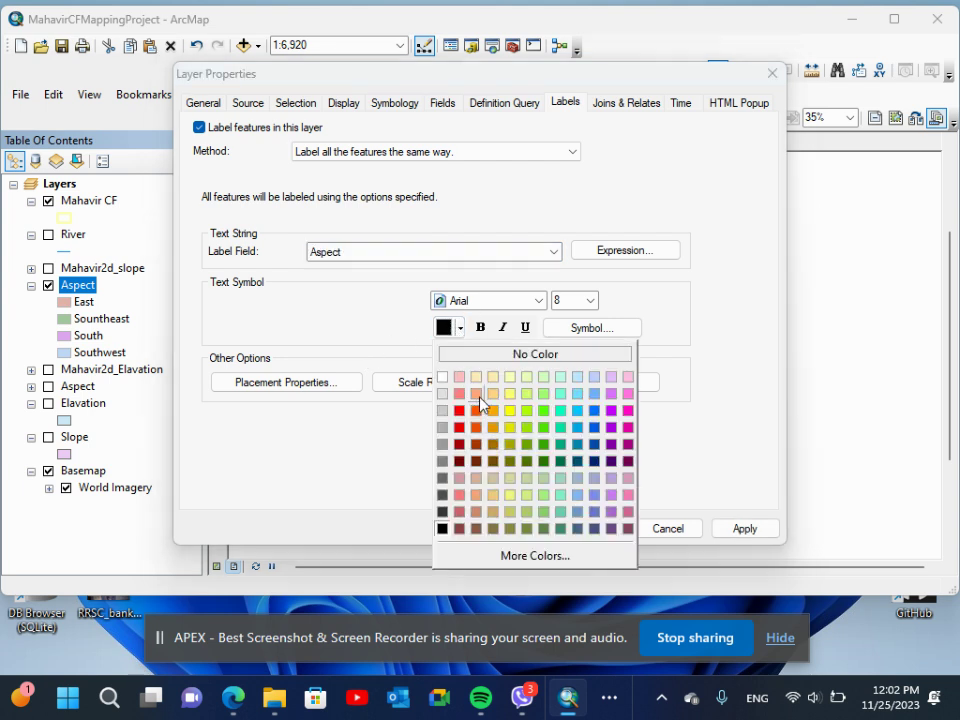
pyautogui.click(510, 394)
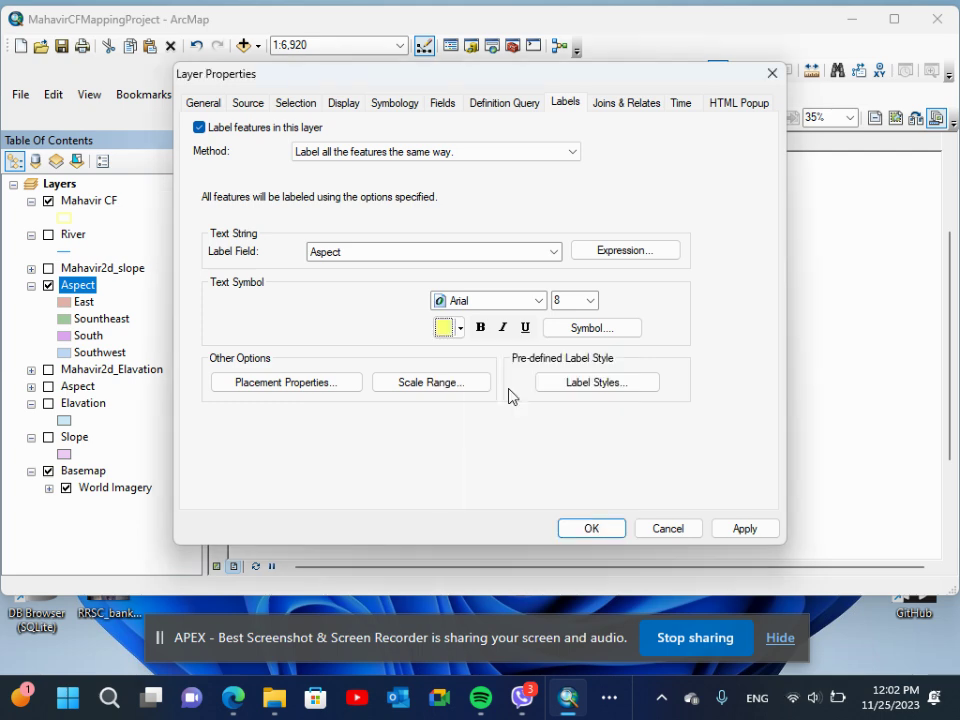
pyautogui.click(590, 301)
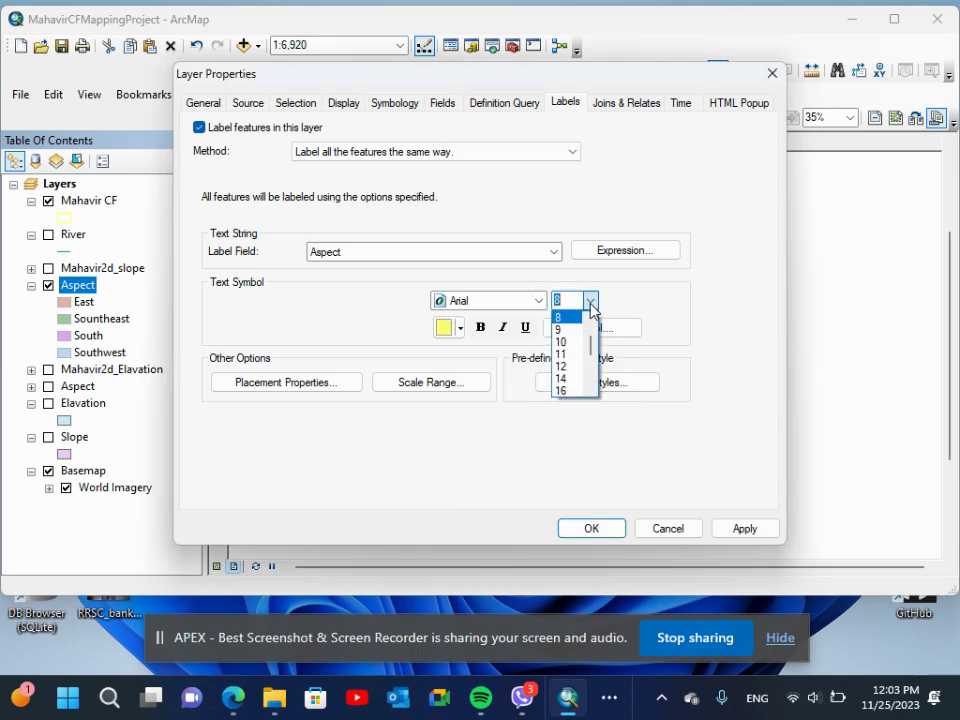
pyautogui.click(566, 342)
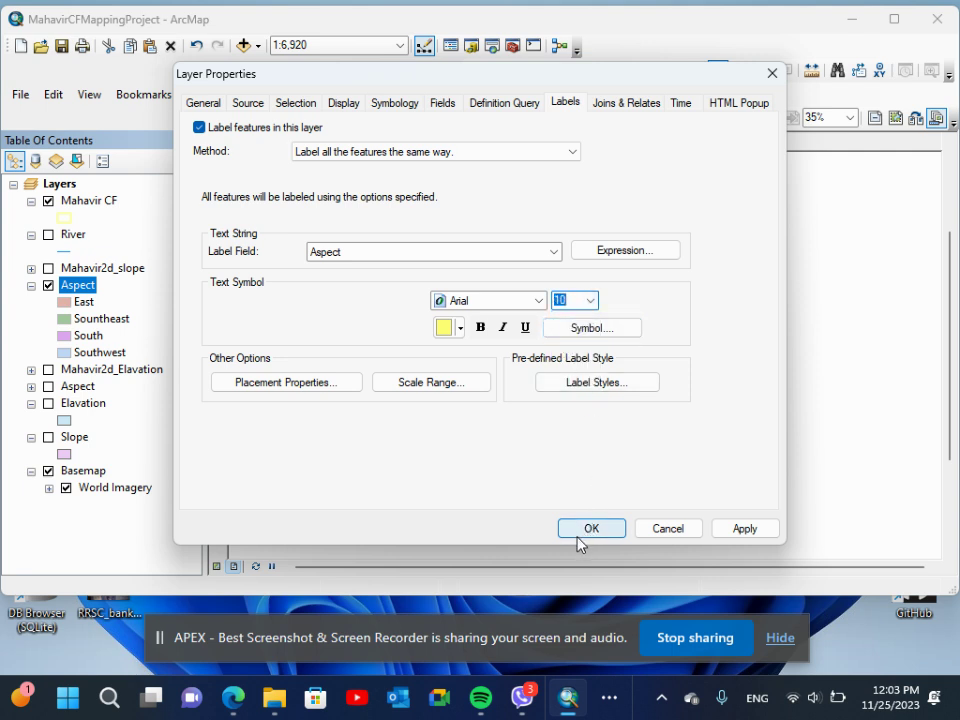
# - Place the Aspect labels only inside polygons, remove duplicate labels, and apply the layer properties
pyautogui.click(294, 383)
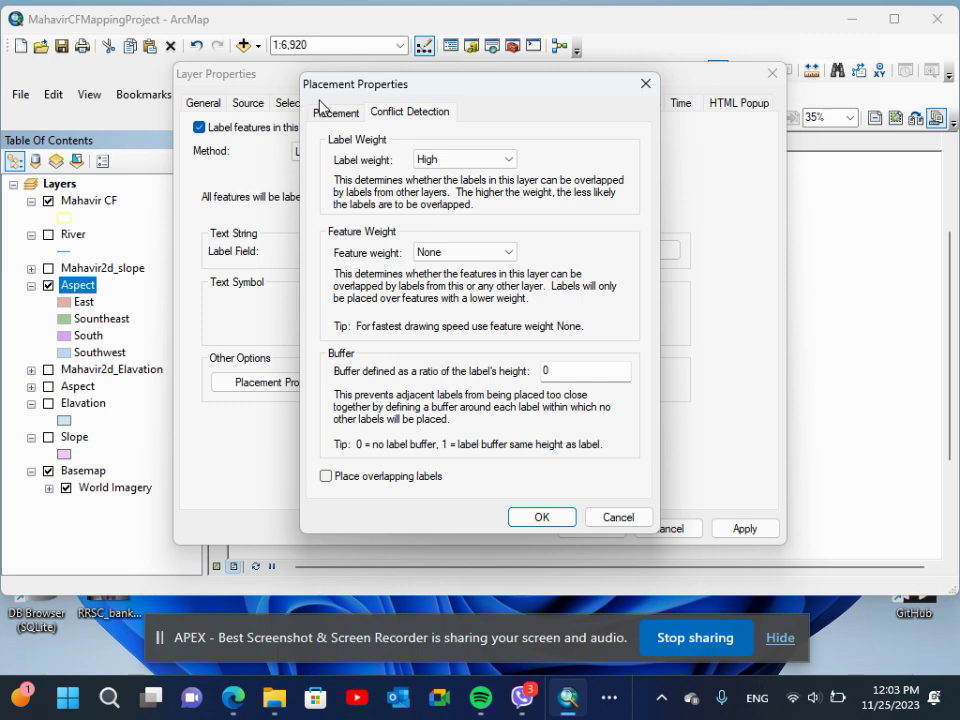
pyautogui.click(322, 112)
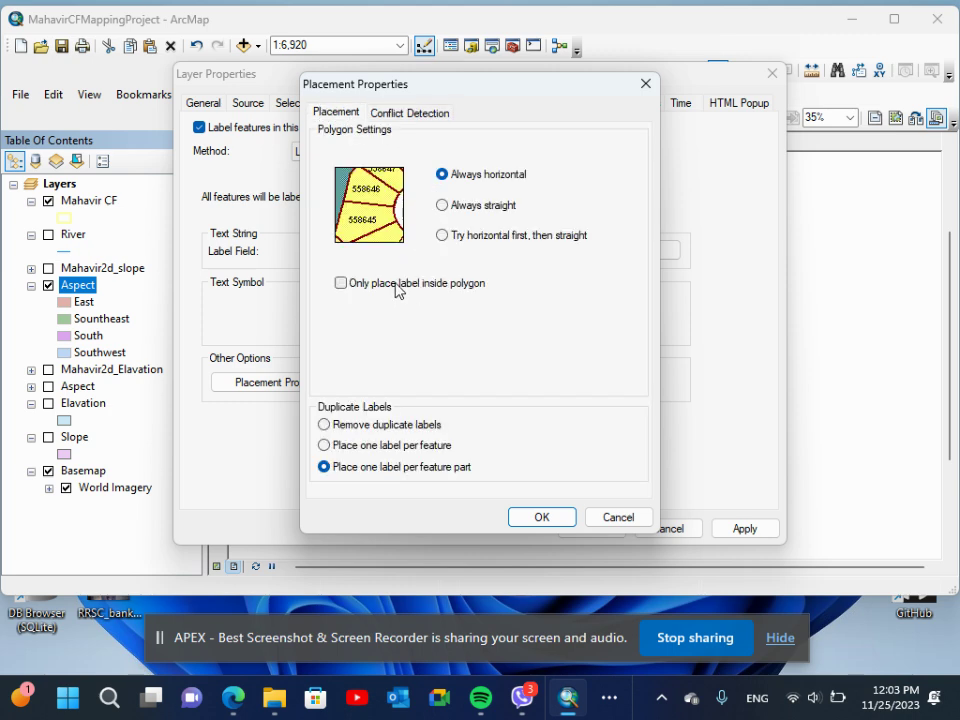
pyautogui.click(378, 426)
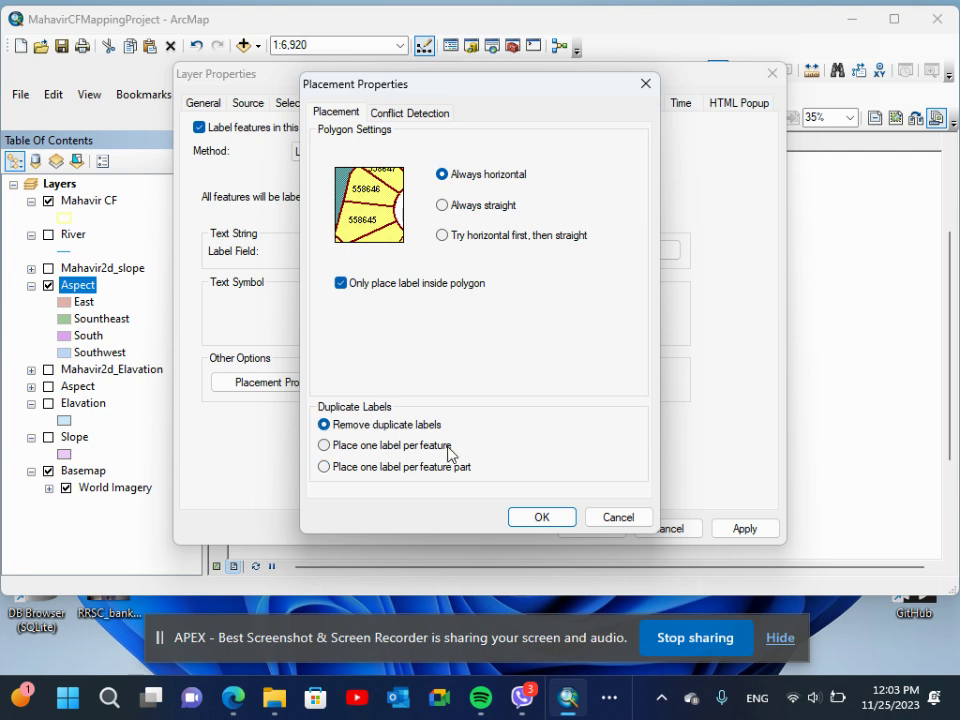
pyautogui.click(546, 519)
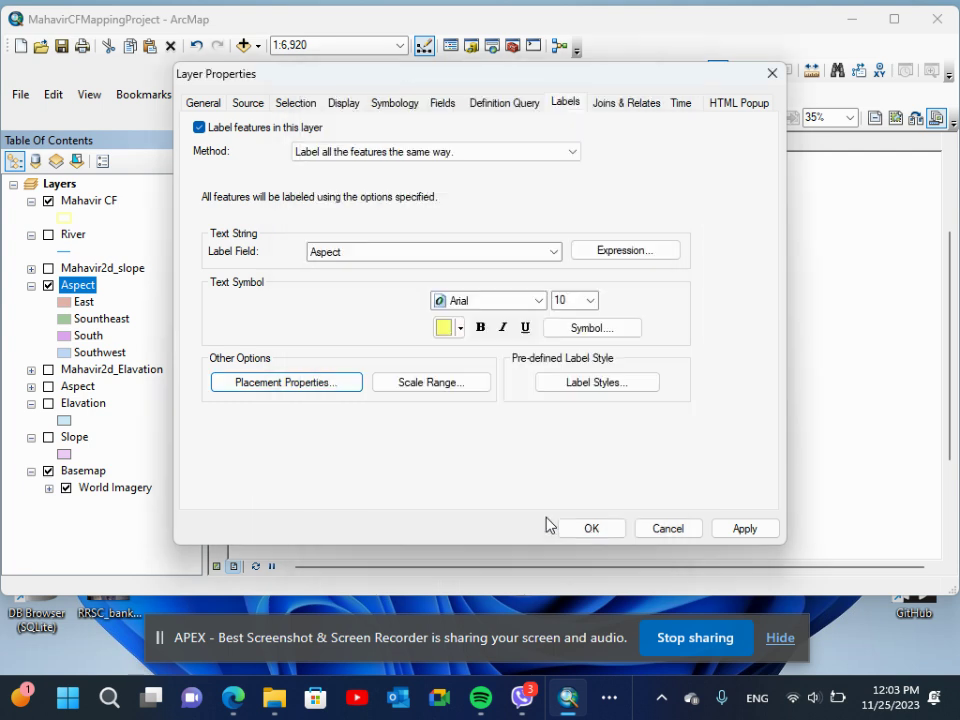
pyautogui.click(587, 528)
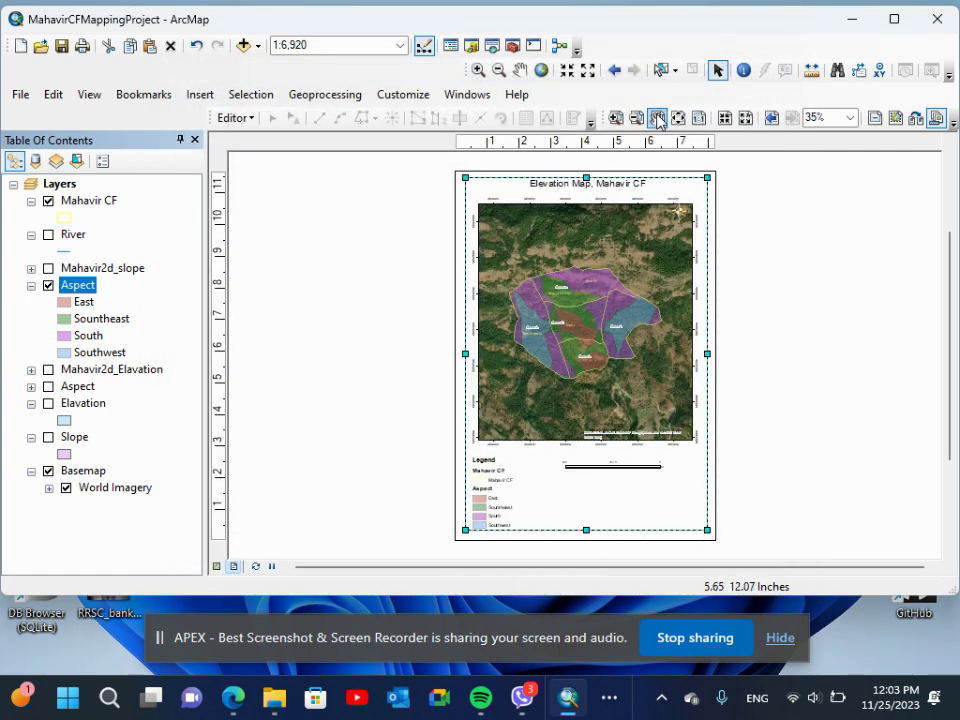
# - Check the Aspect labels at actual size, then export the full layout to the CFMapping folder as a 300 dpi JPEG named Aspect
pyautogui.click(699, 118)
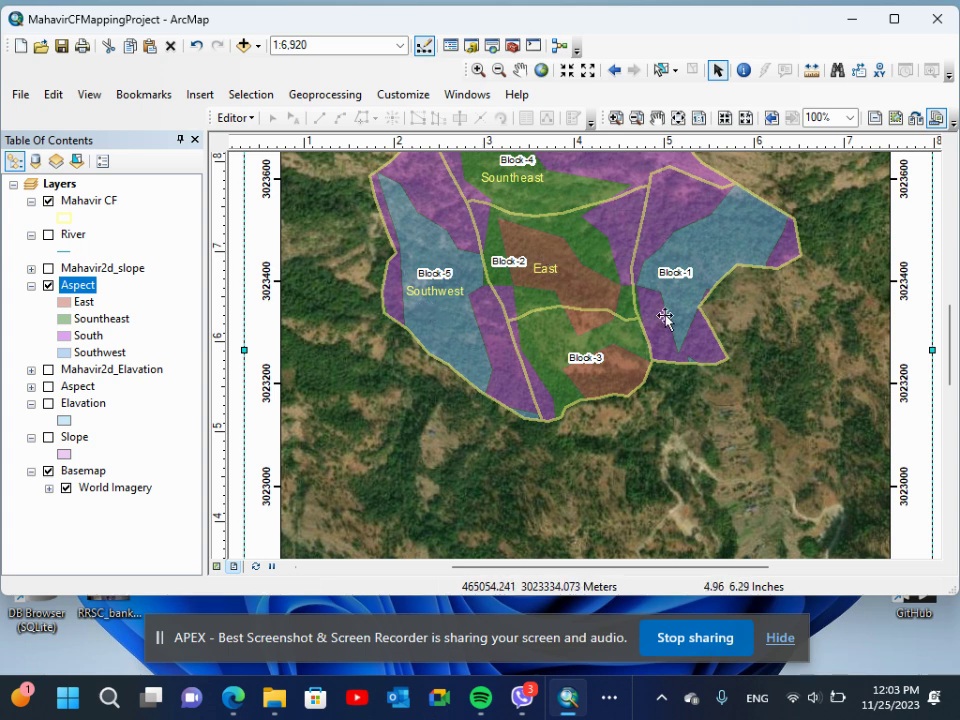
pyautogui.moveTo(955, 352); pyautogui.dragTo(939, 313)
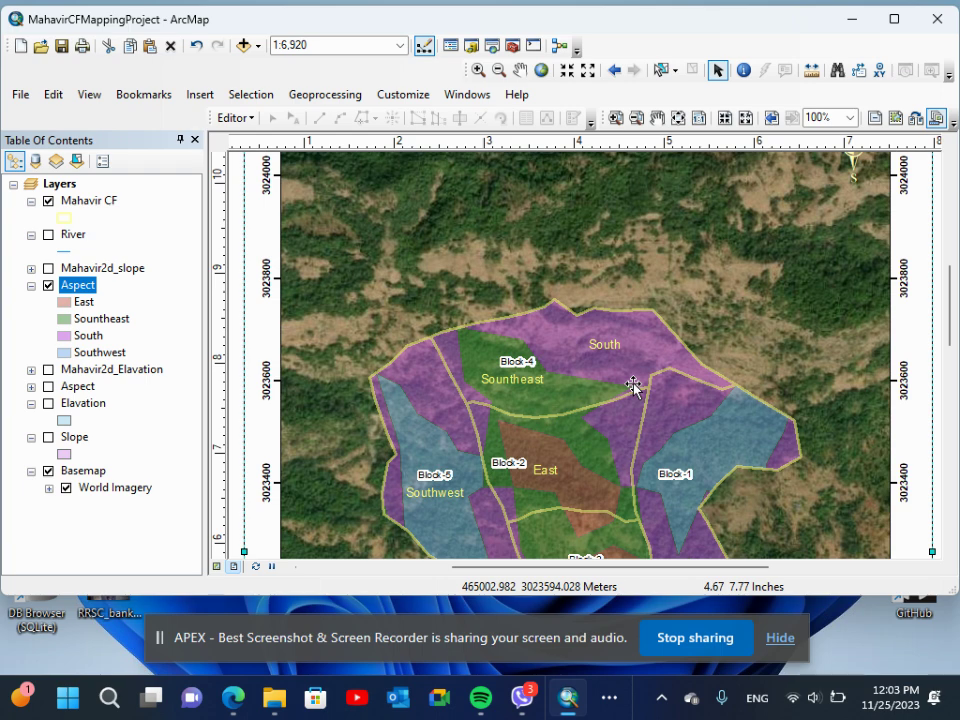
pyautogui.click(678, 119)
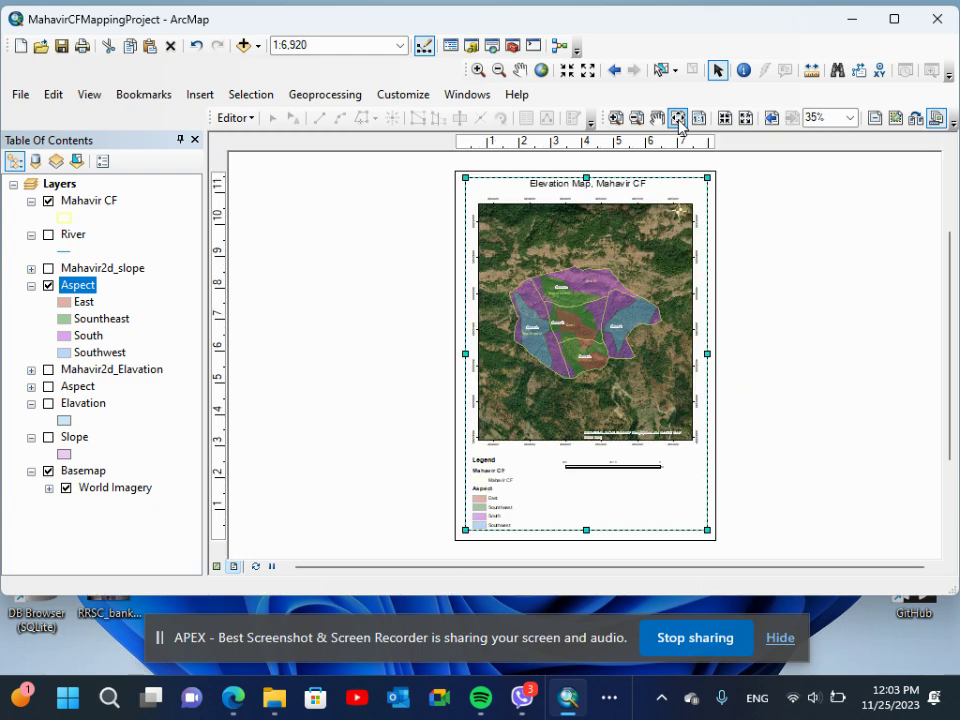
pyautogui.click(338, 295)
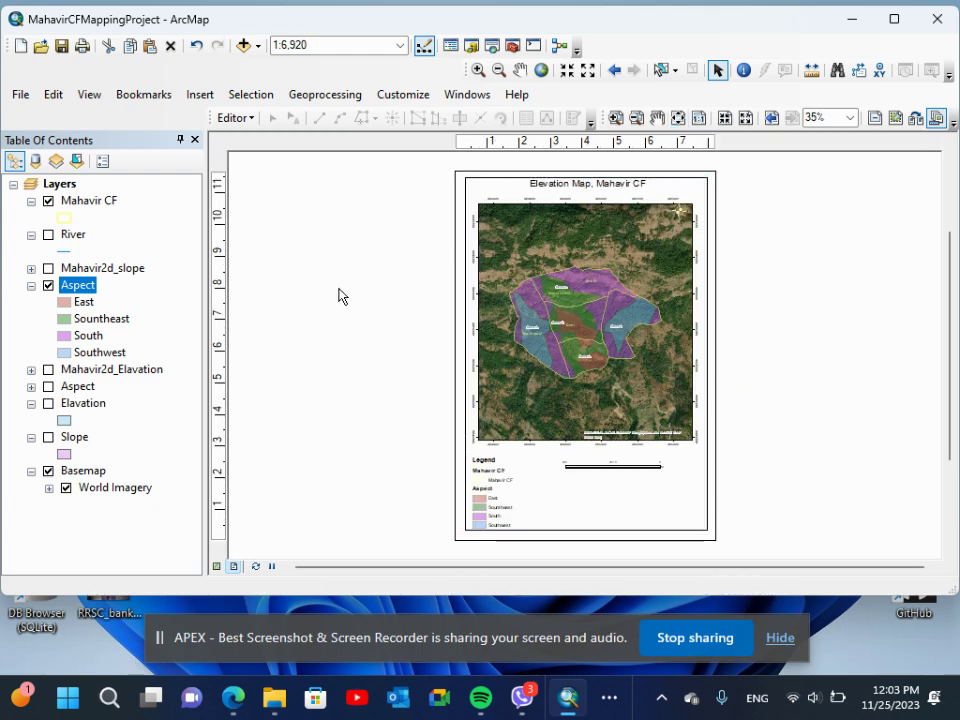
pyautogui.click(21, 95)
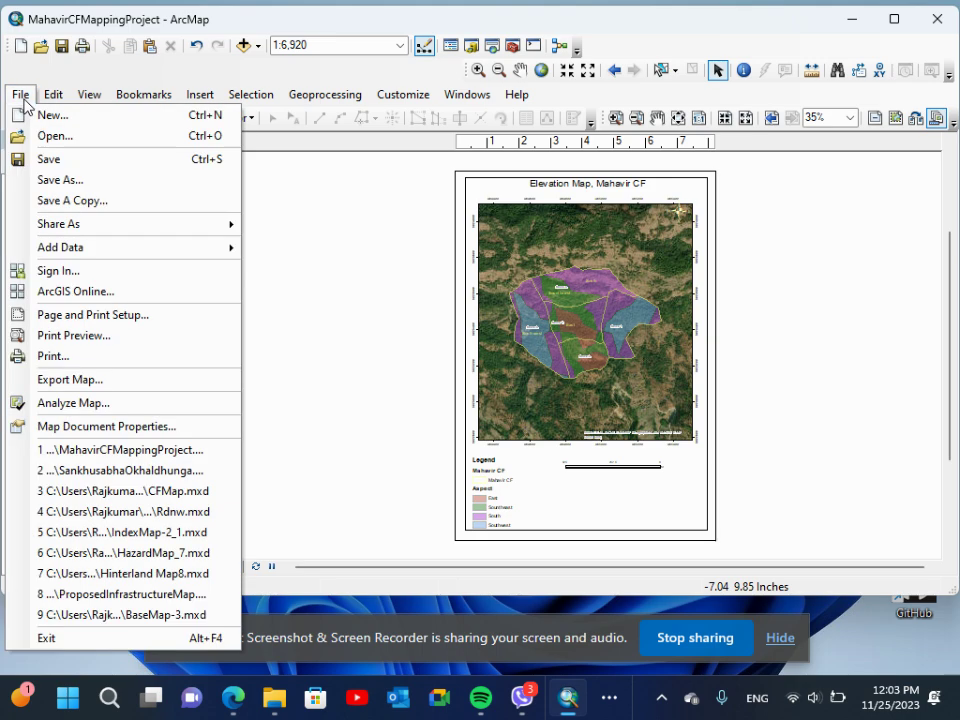
pyautogui.click(36, 381)
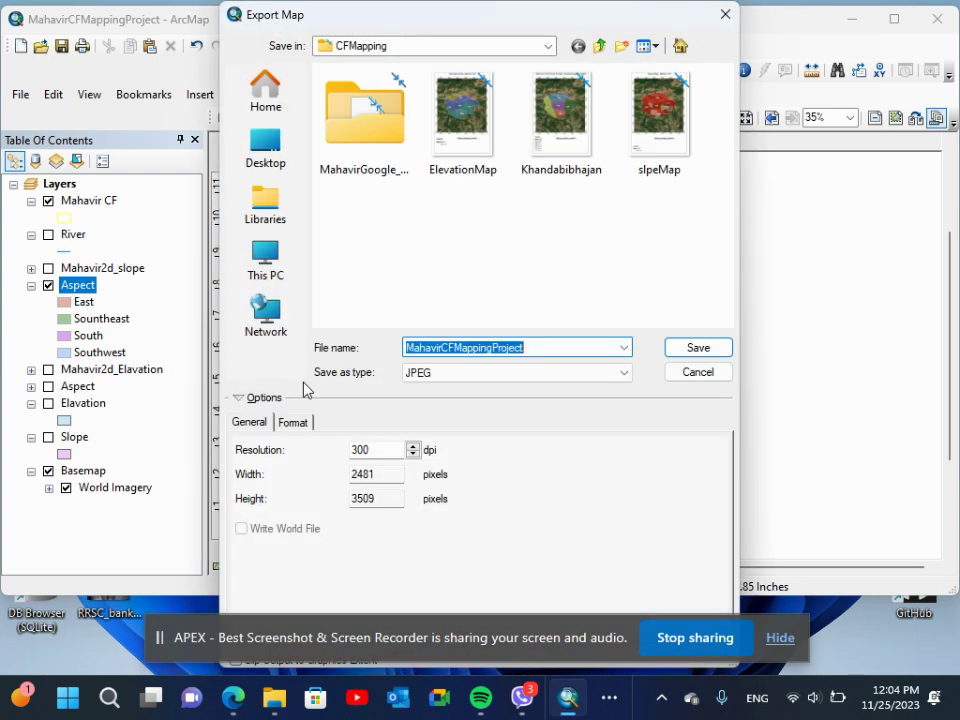
pyautogui.write('Aspect')
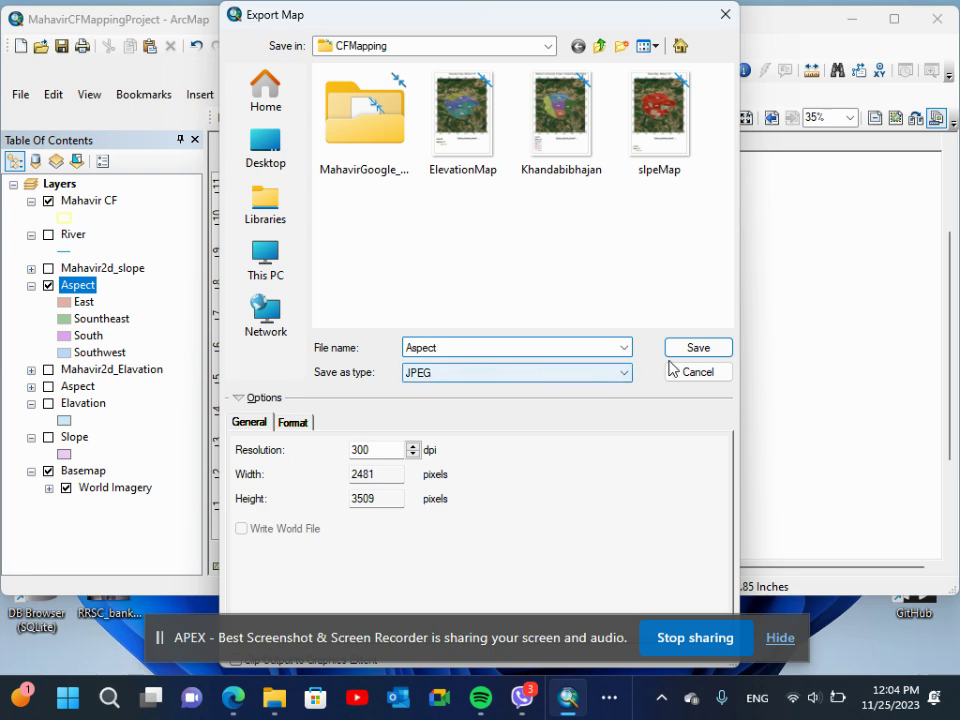
pyautogui.click(713, 348)
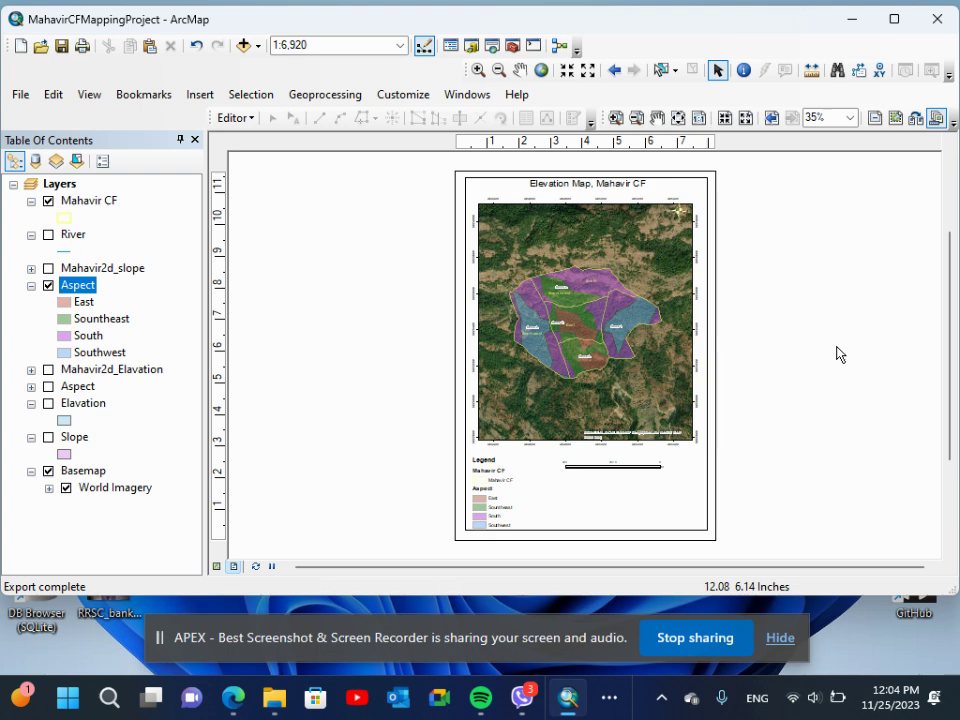
# - Hide the visible Aspect layer and start adding data, entering the path of the CFMapping desktop folder as the source
pyautogui.click(48, 286)
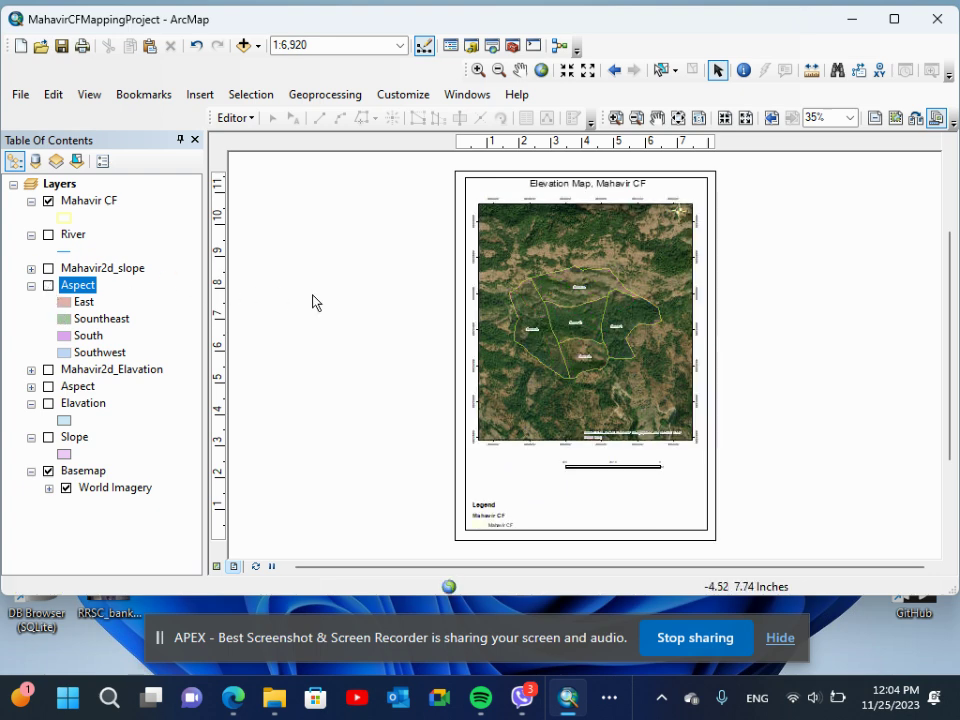
pyautogui.click(241, 46)
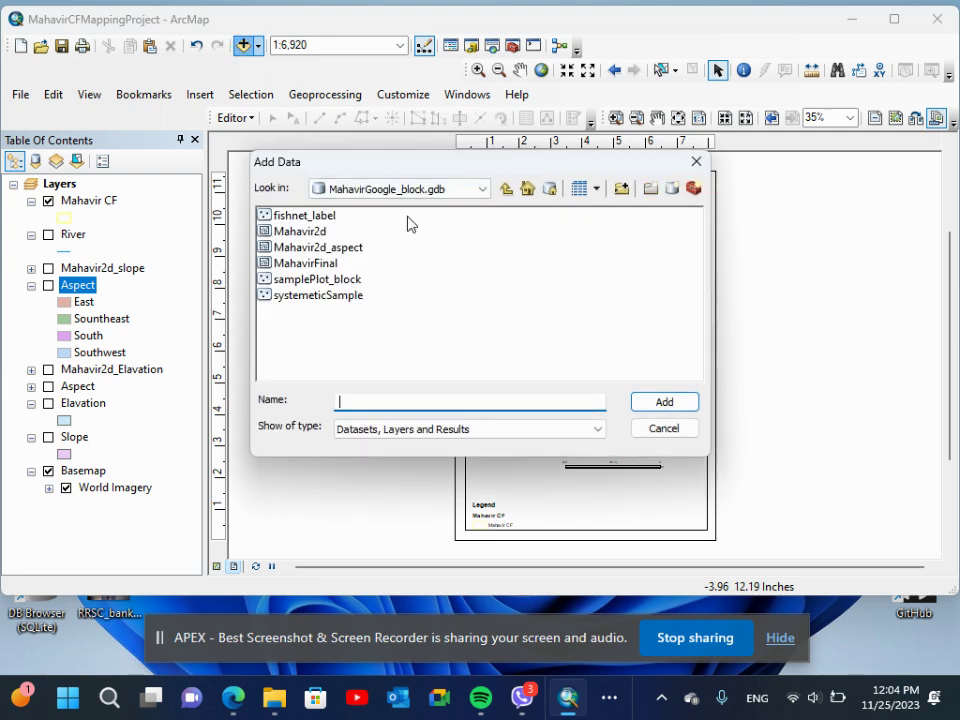
pyautogui.click(505, 190)
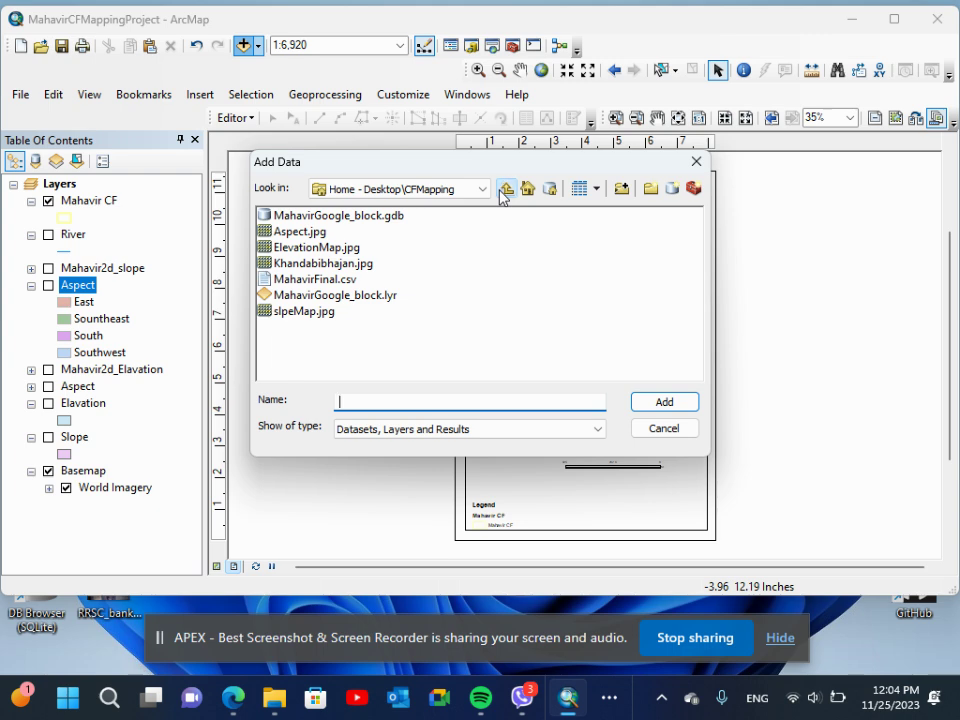
pyautogui.click(505, 190)
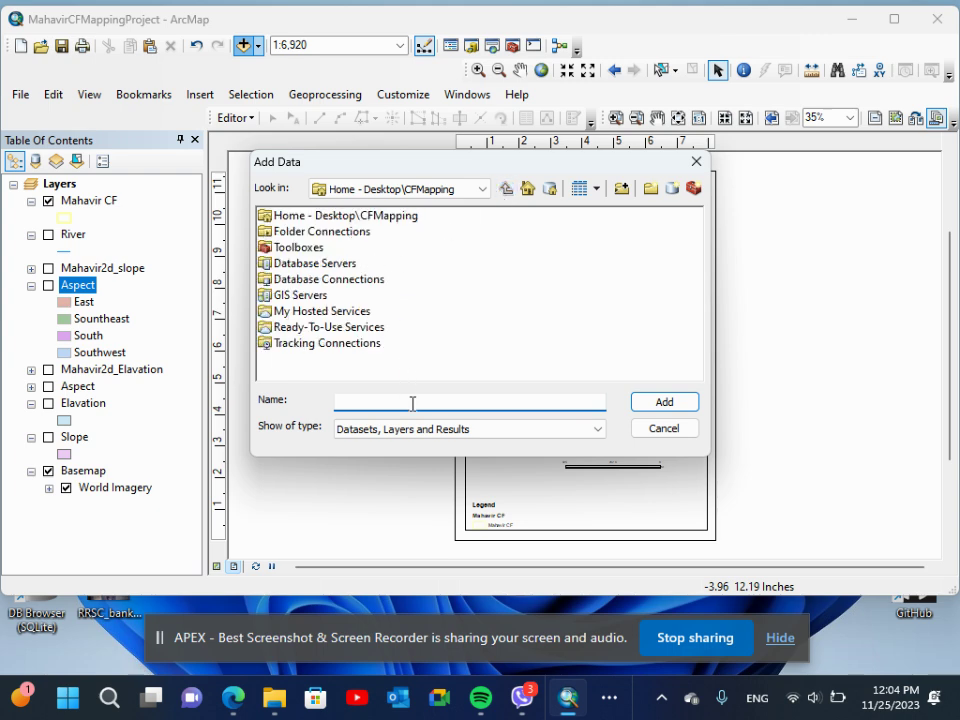
pyautogui.write('C:\\Users\\Rajkumar\\OneDrive\\Desktop\\CFMapping')
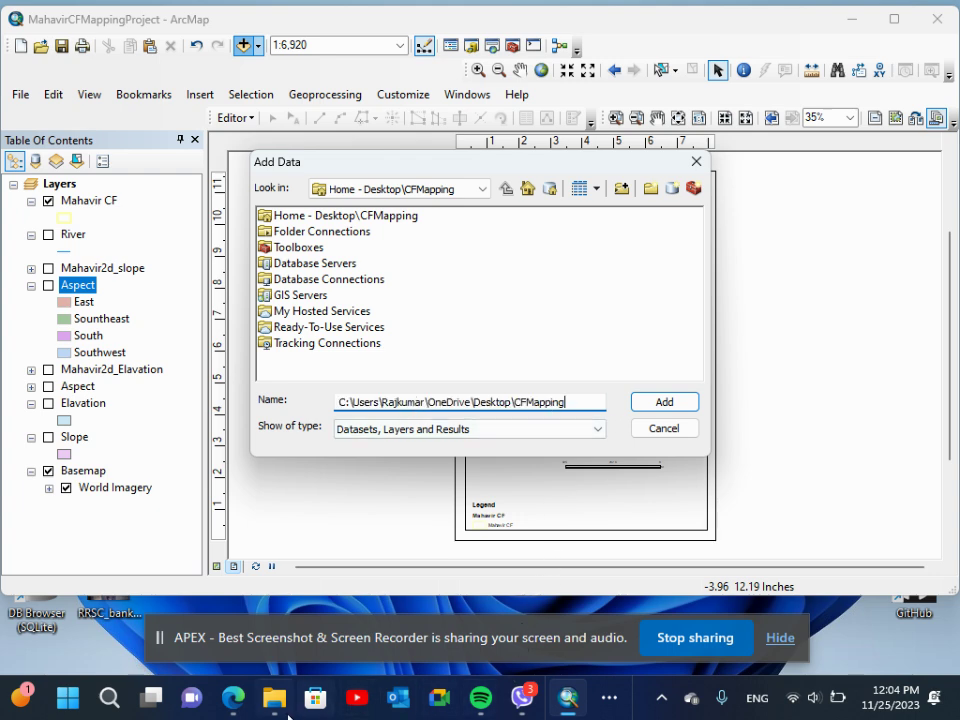
# - Switch to File Explorer, copy the full path of the khotangOkhaldhunga folder, and return to ArcMap
pyautogui.click(278, 714)
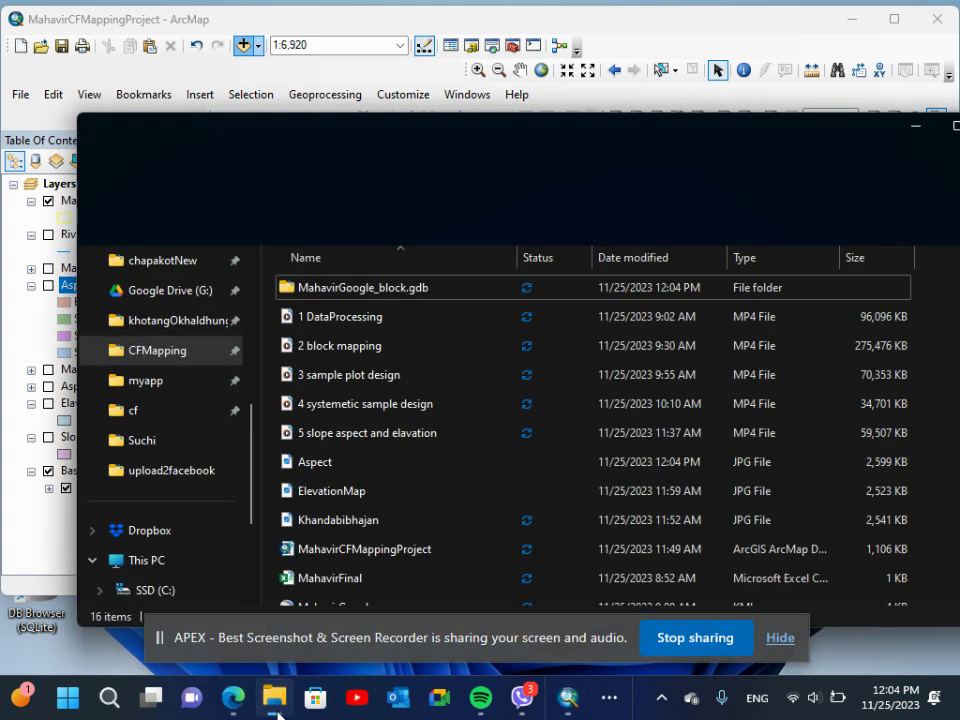
pyautogui.click(168, 322)
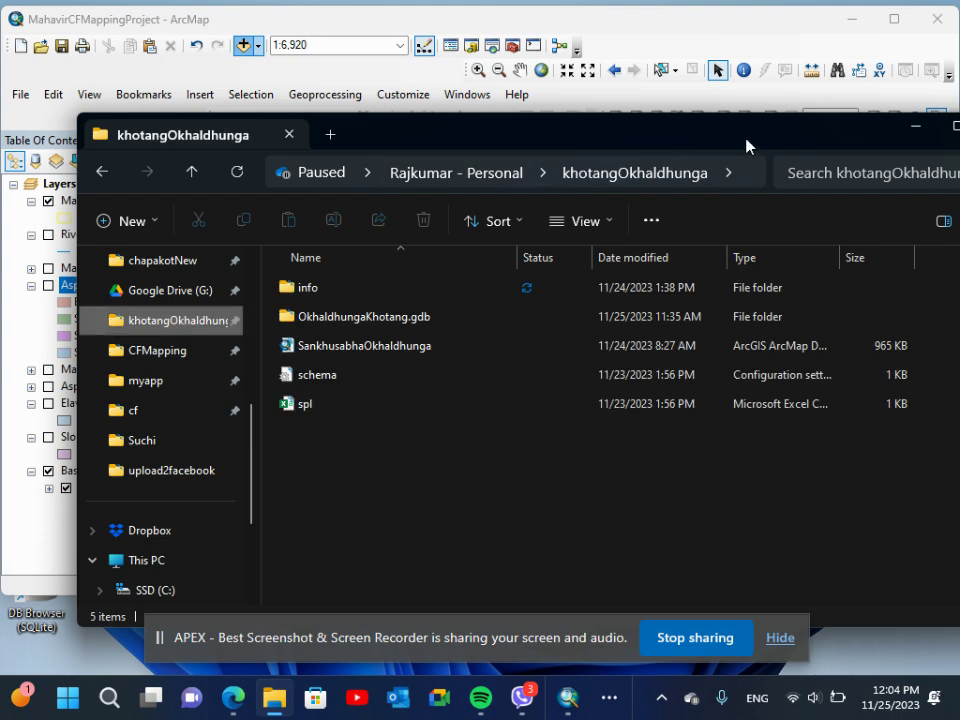
pyautogui.click(753, 178)
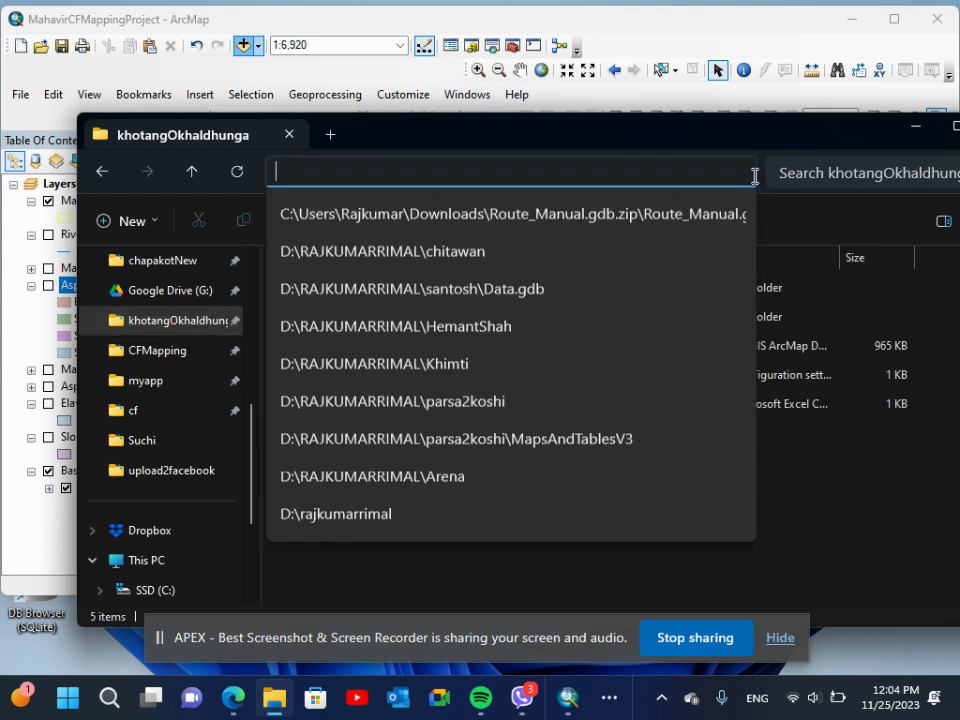
pyautogui.click(863, 476)
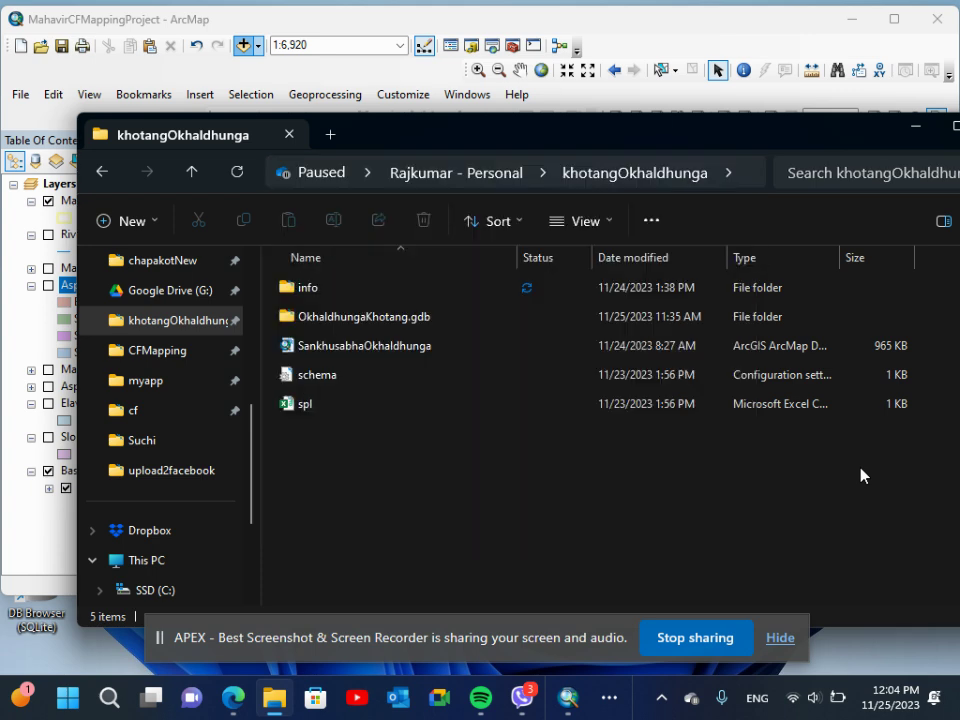
pyautogui.click(752, 173)
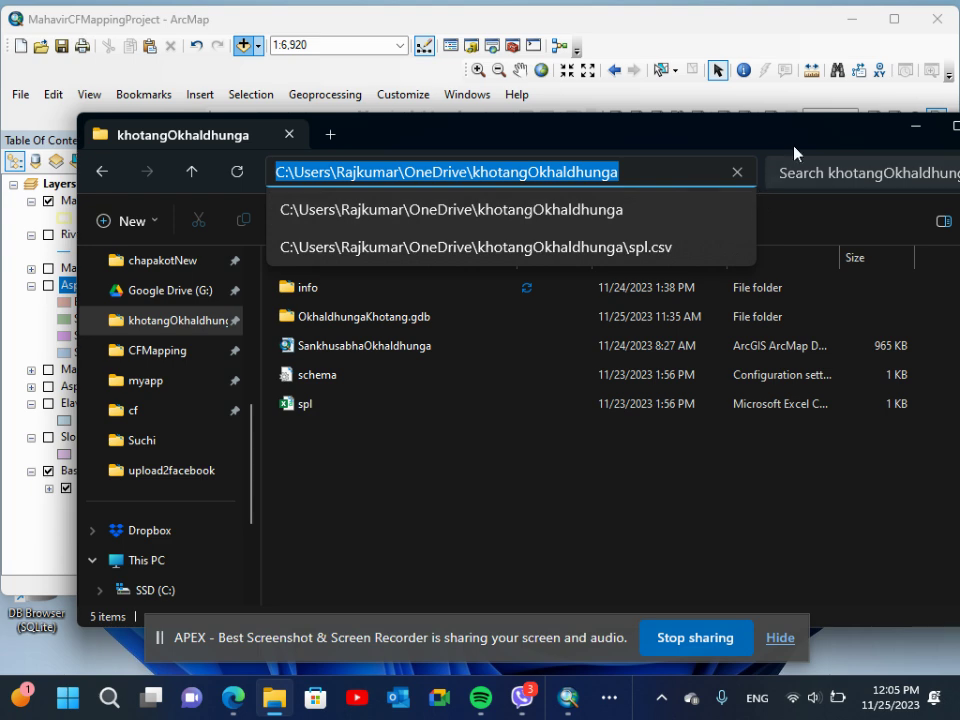
pyautogui.click(913, 127)
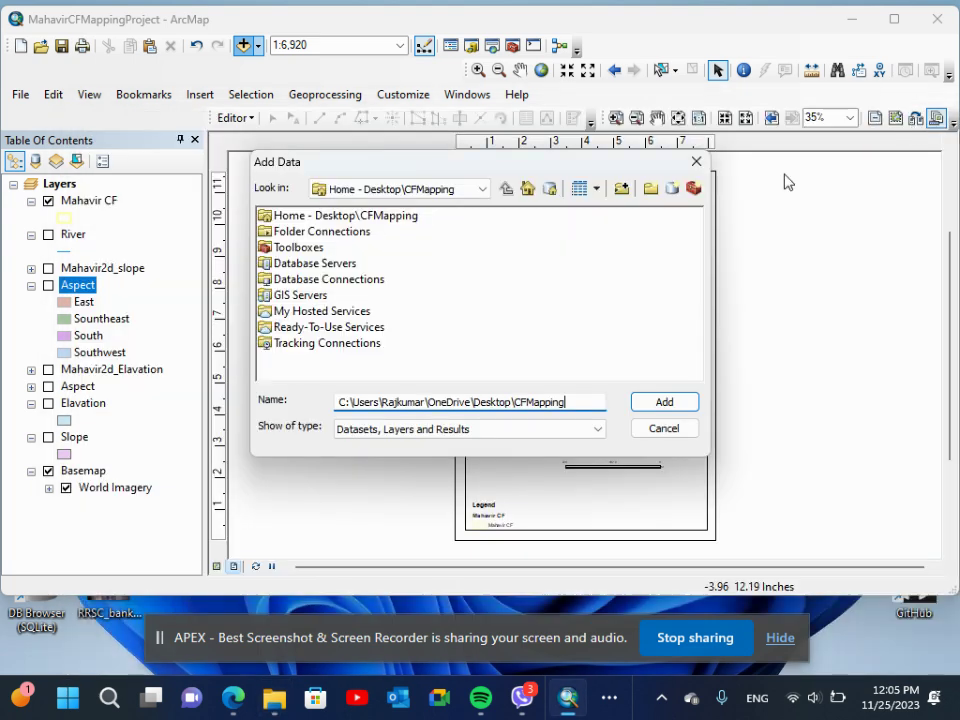
# - Replace the source path with the copied khotangOkhaldhunga folder path and open the OkhaldhungaKhotang.gdb geodatabase
pyautogui.moveTo(590, 404); pyautogui.dragTo(265, 407)
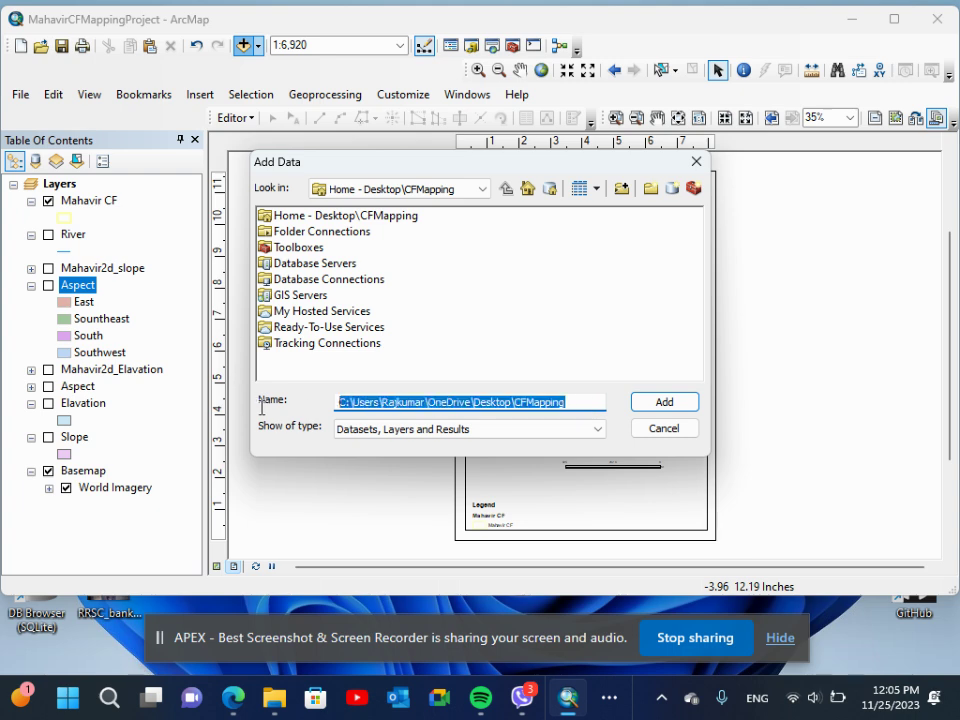
pyautogui.hotkey('ctrl', 'v')
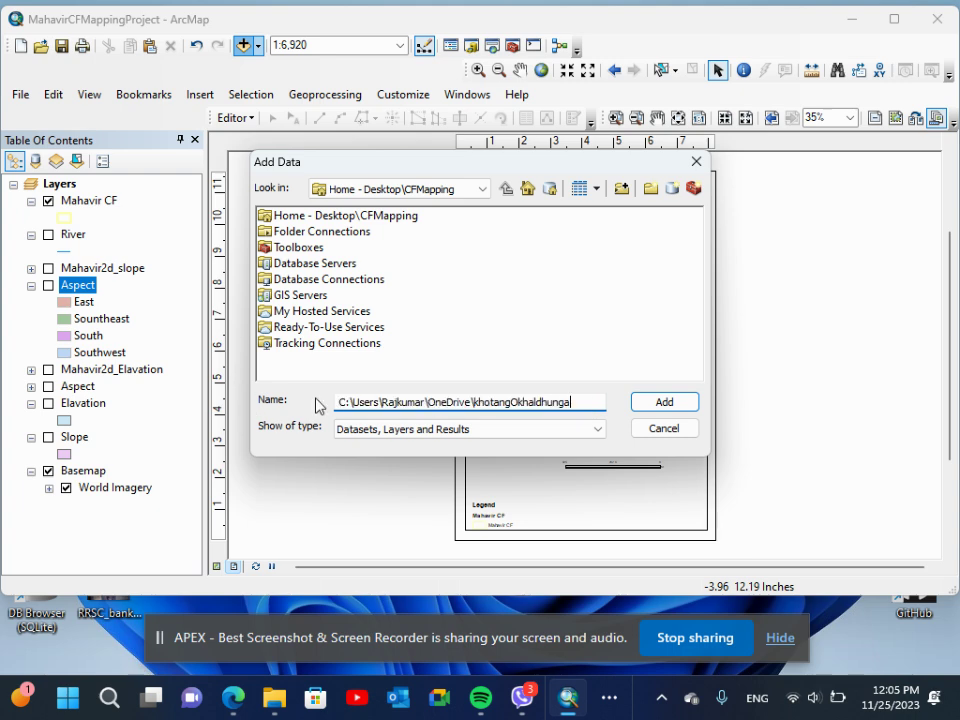
pyautogui.click(644, 404)
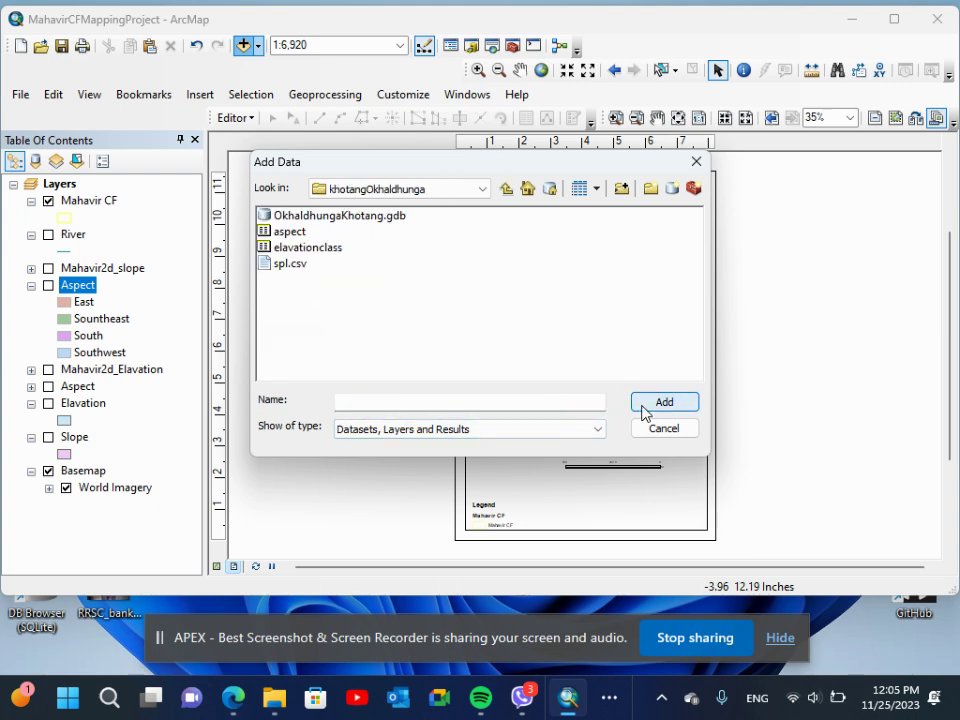
pyautogui.doubleClick(327, 216)
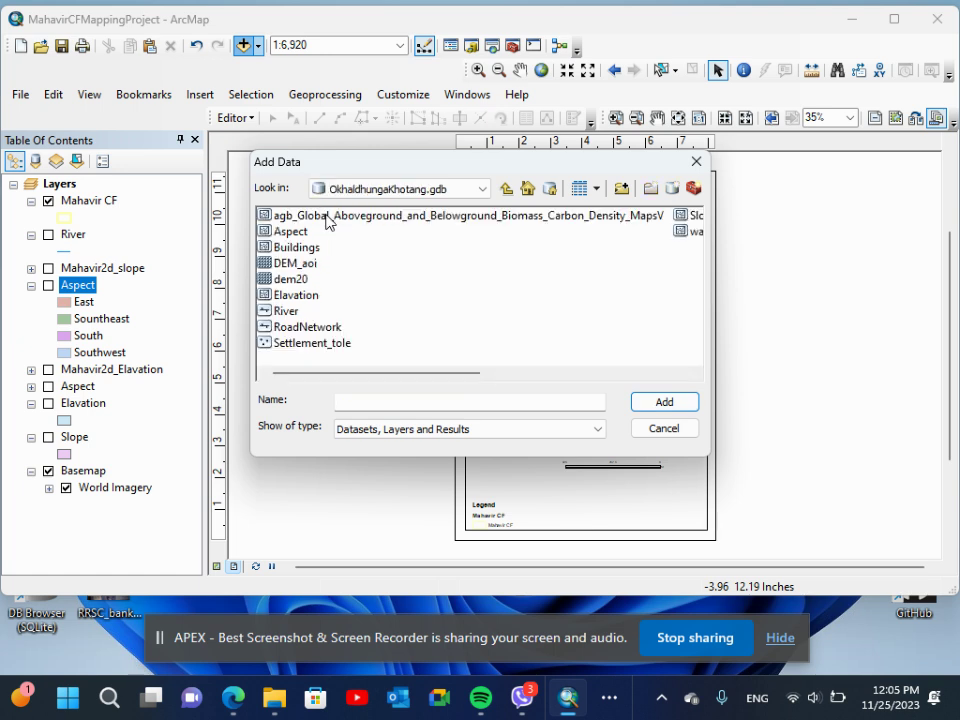
# - Add the Buildings, River, RoadNetwork and Settlement_tole feature classes from the geodatabase to the map
pyautogui.click(284, 256)
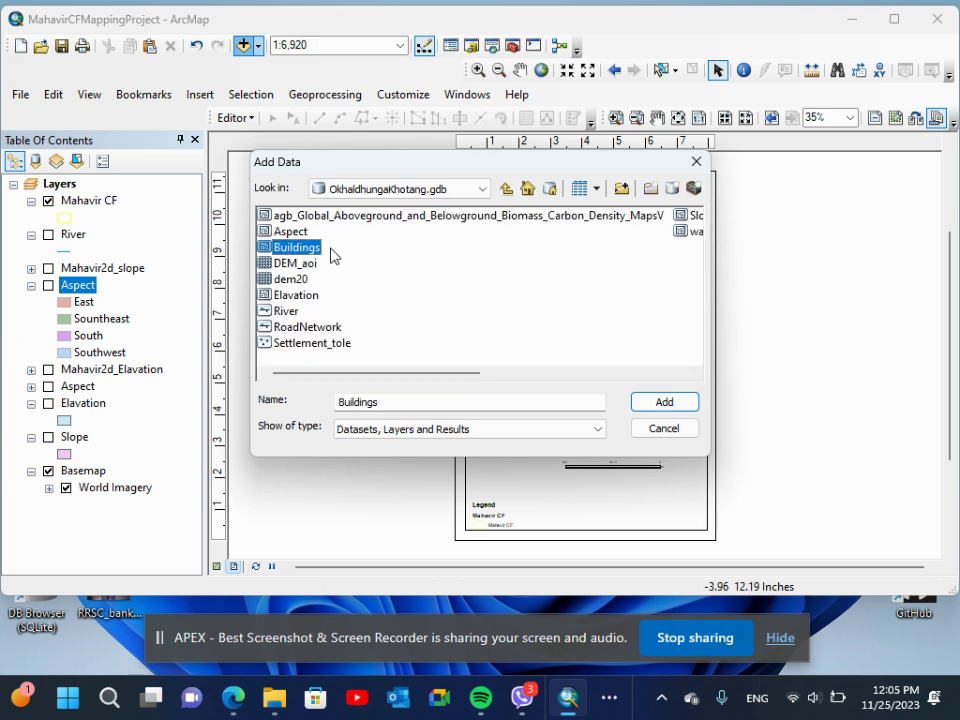
pyautogui.keyDown('ctrl'); pyautogui.click(287, 317); pyautogui.keyUp('ctrl')
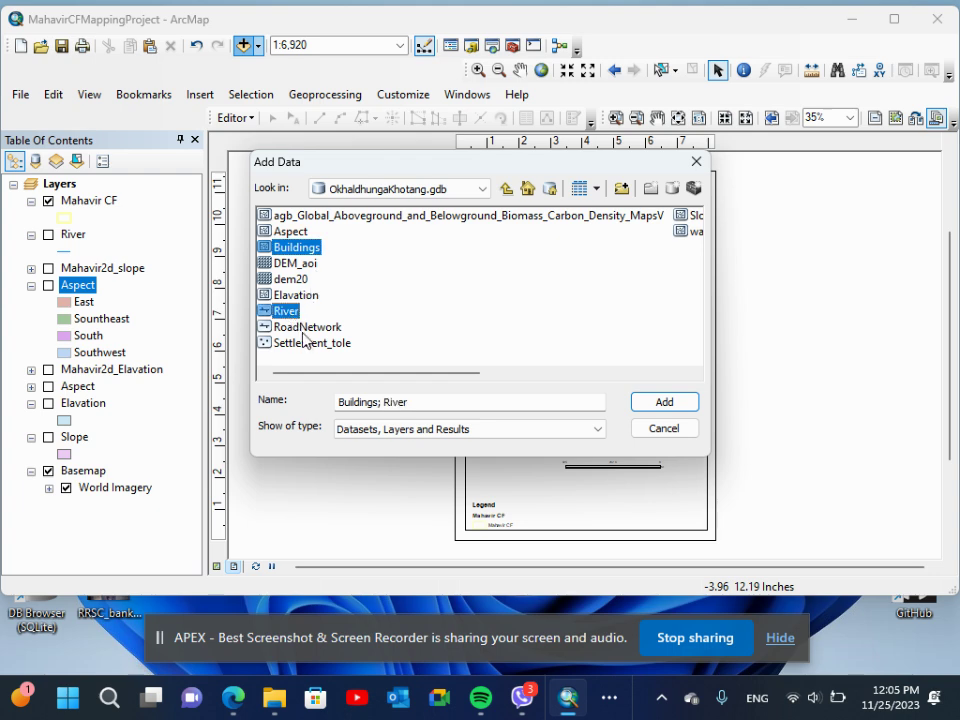
pyautogui.keyDown('ctrl'); pyautogui.click(302, 328); pyautogui.keyUp('ctrl')
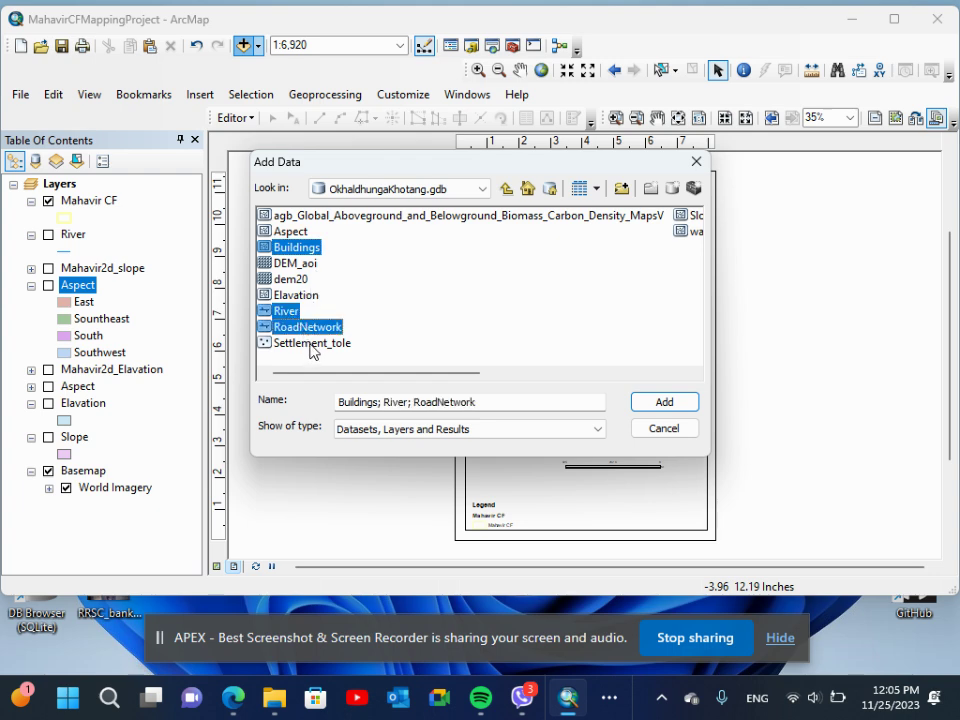
pyautogui.keyDown('ctrl'); pyautogui.click(311, 343); pyautogui.keyUp('ctrl')
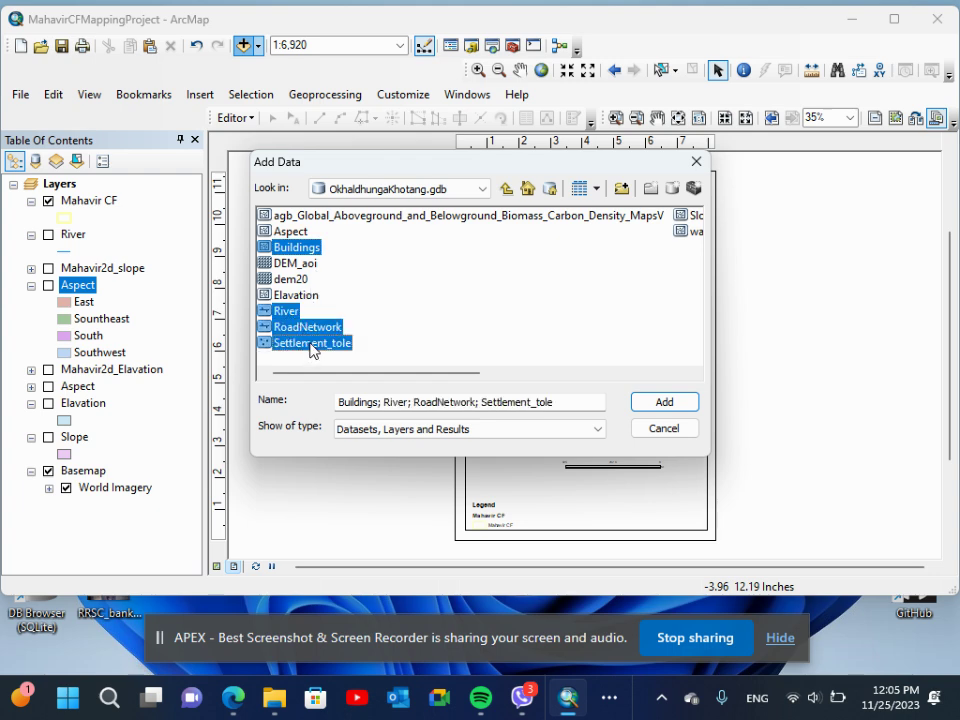
pyautogui.click(622, 376)
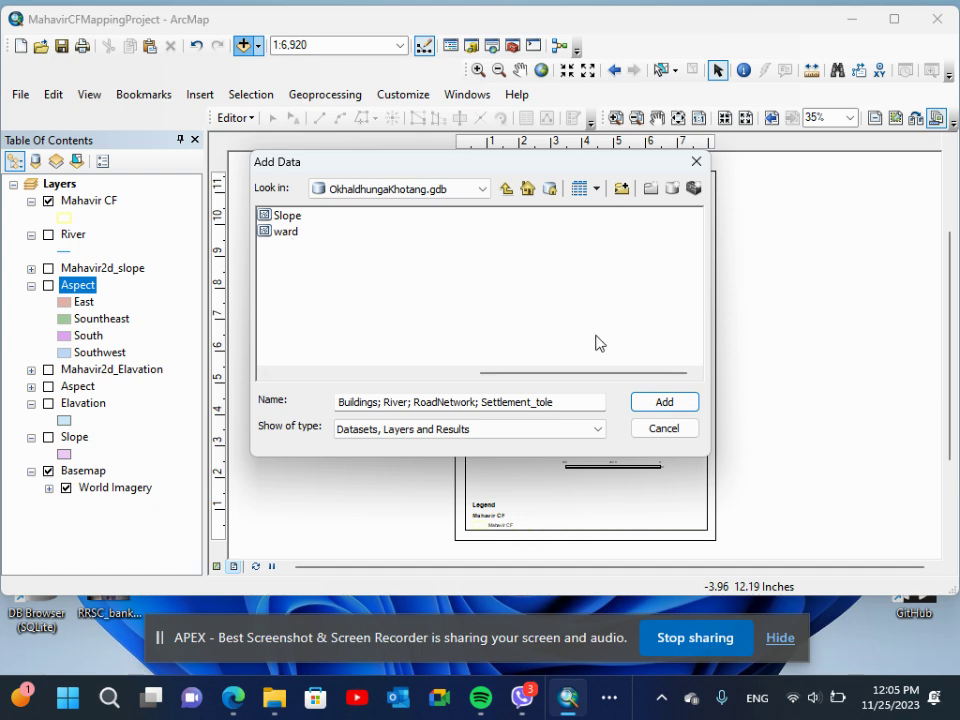
pyautogui.click(662, 401)
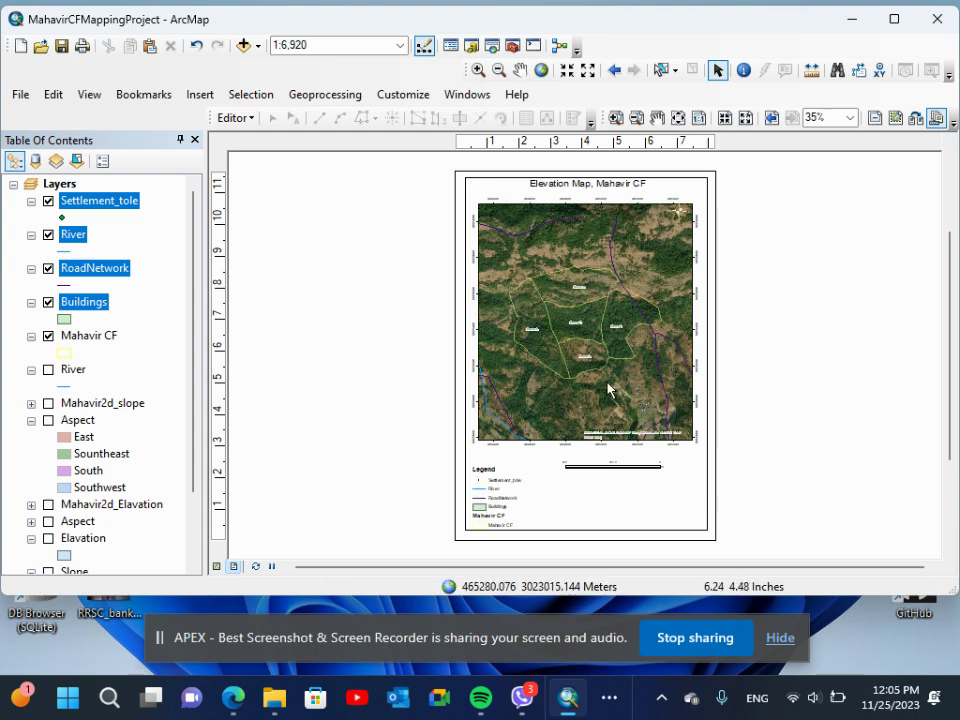
# - Symbolize the RoadNetwork layer with the red Highway Ramp line style at width 1.70
pyautogui.click(699, 118)
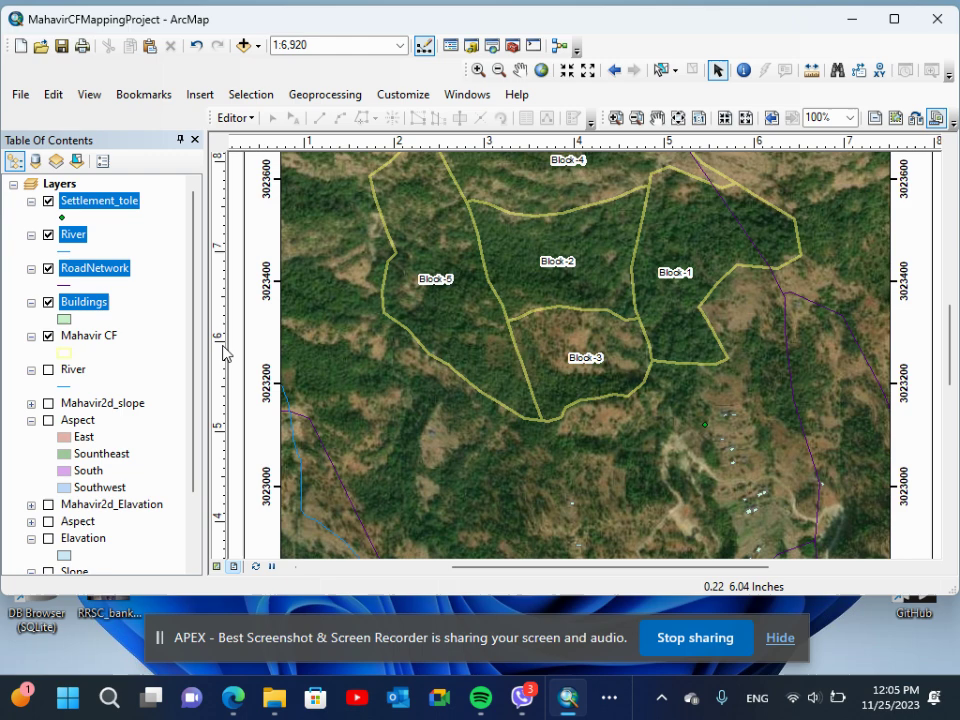
pyautogui.click(80, 277)
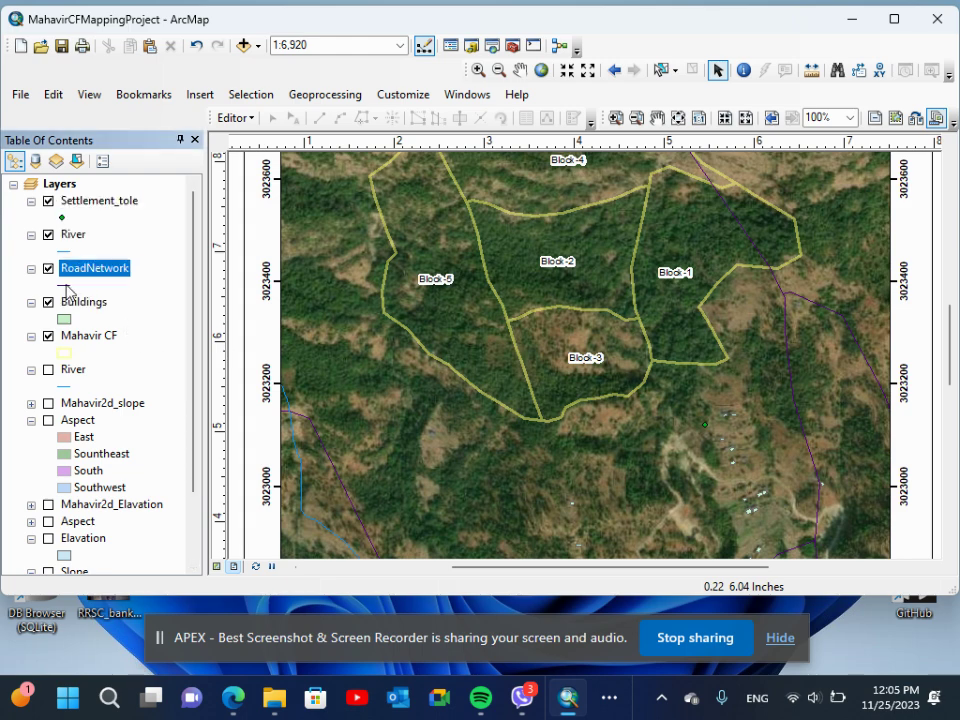
pyautogui.click(66, 287)
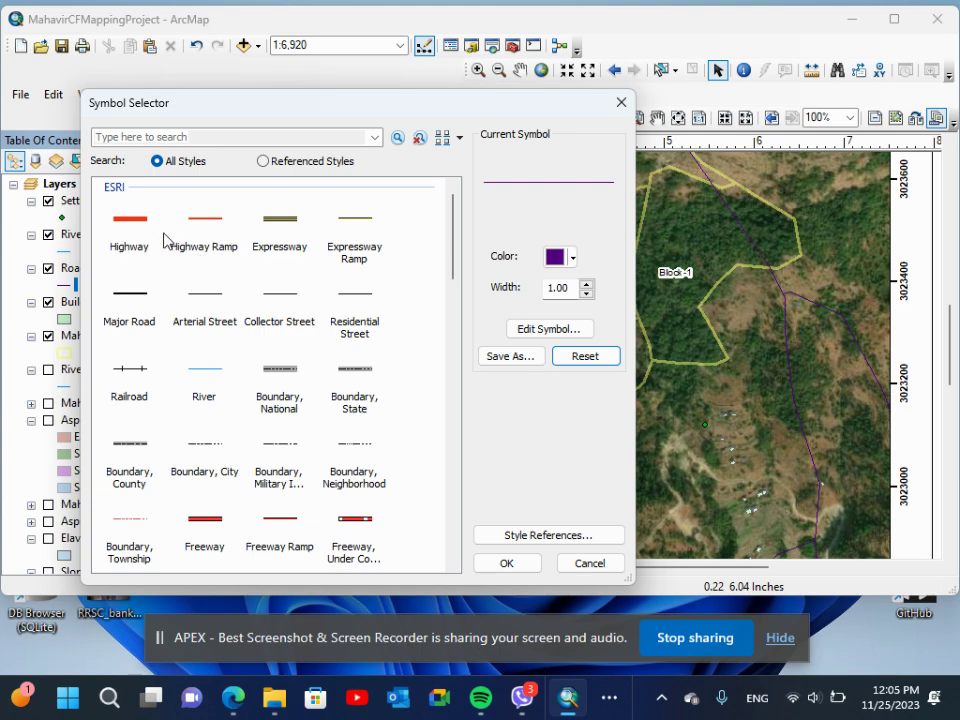
pyautogui.click(210, 235)
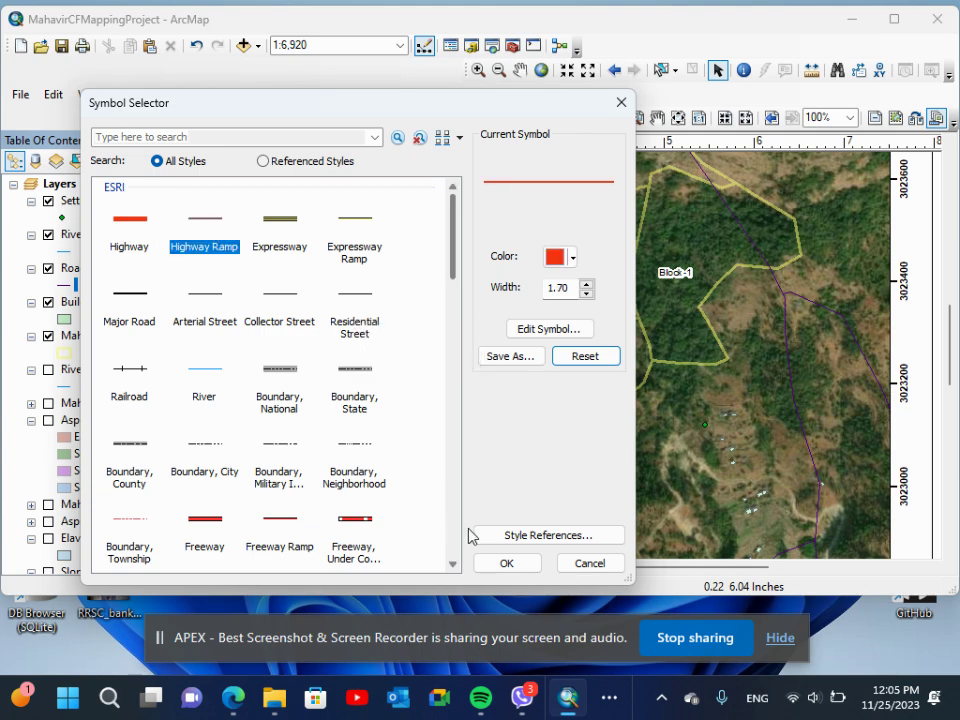
pyautogui.click(506, 563)
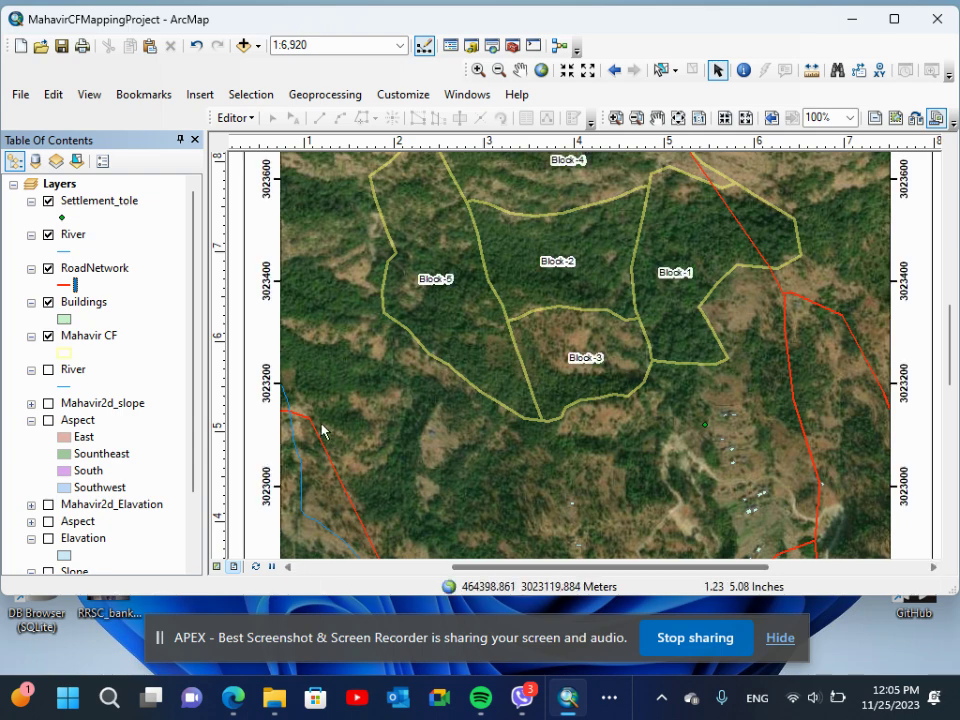
# - Turn on feature labels for the visible River layer above RoadNetwork
pyautogui.click(72, 236)
pyautogui.rightClick(72, 236)
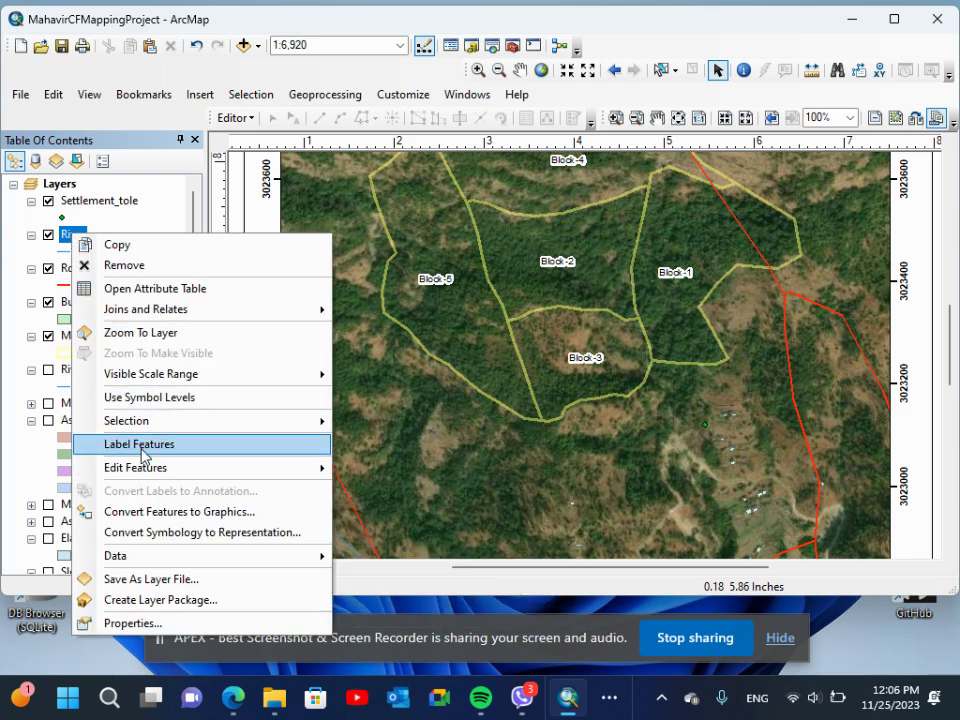
pyautogui.click(141, 444)
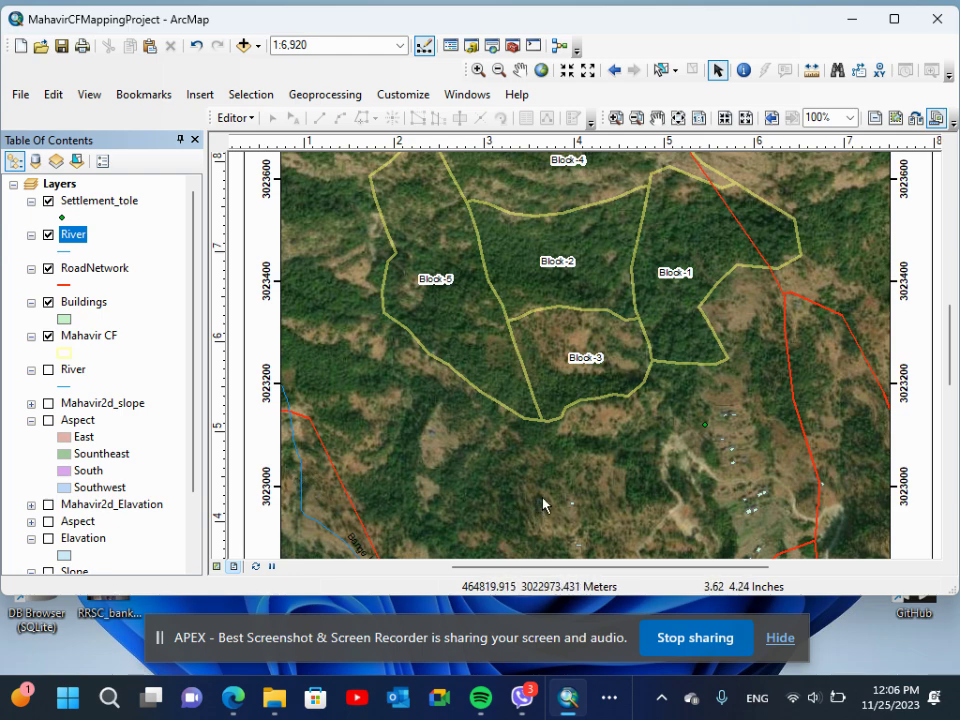
pyautogui.click(678, 118)
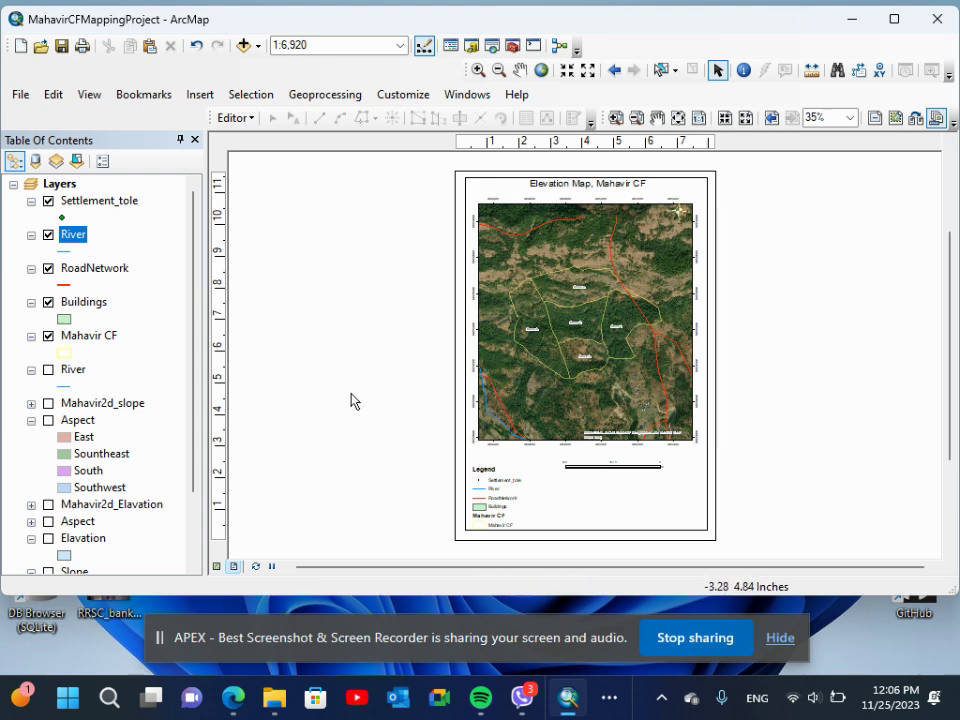
# - Set the labels of the visible River layer to size 10 in pale green
pyautogui.rightClick(72, 236)
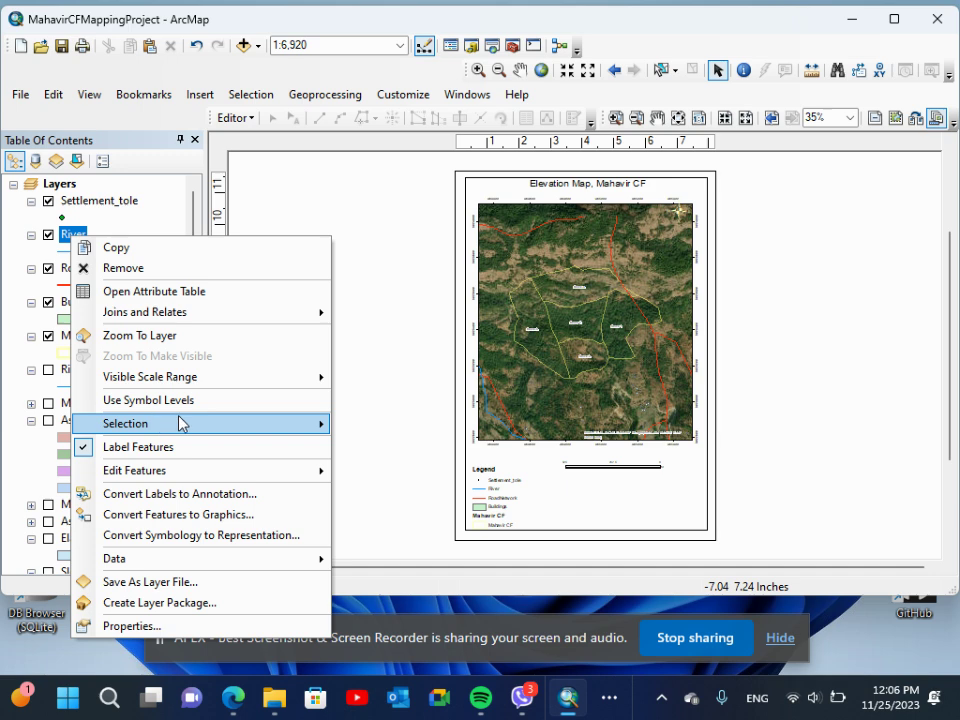
pyautogui.click(164, 630)
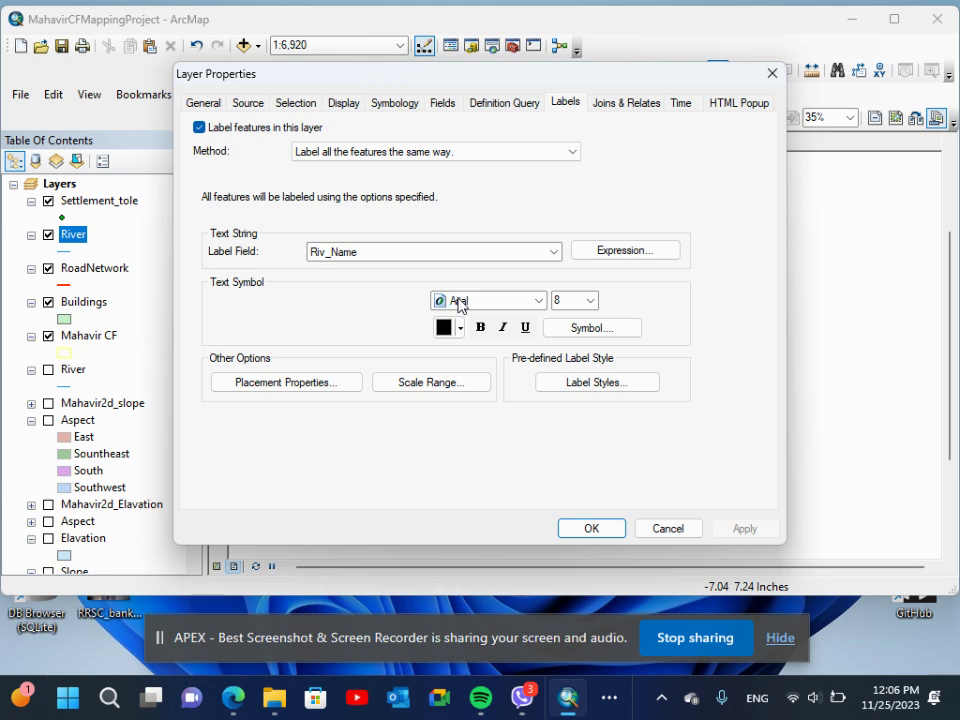
pyautogui.click(590, 301)
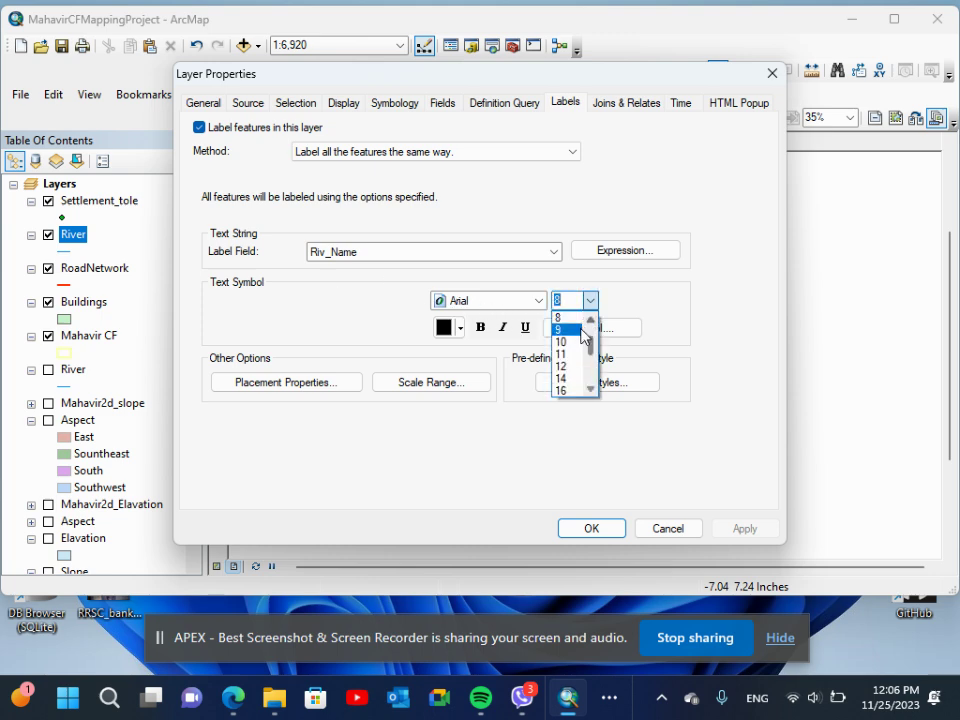
pyautogui.click(562, 342)
pyautogui.click(443, 328)
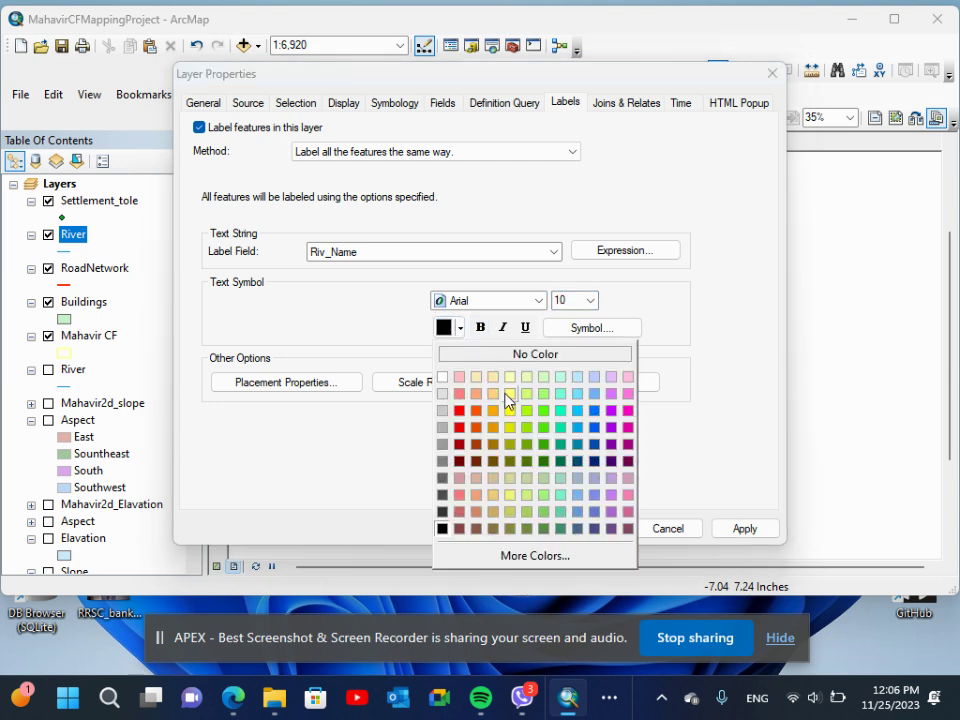
pyautogui.click(526, 380)
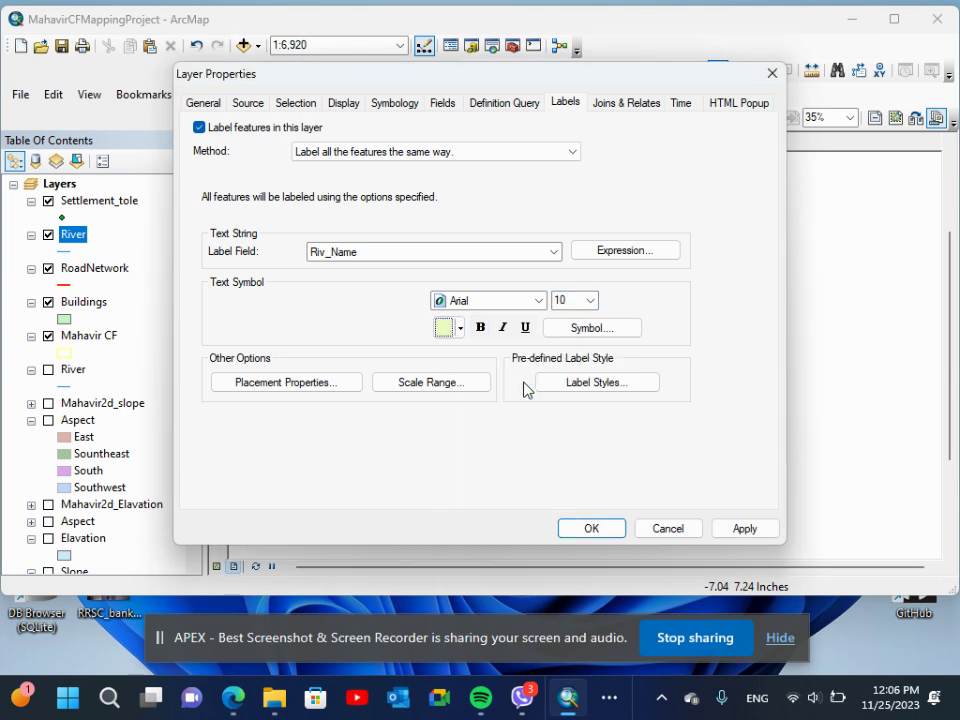
pyautogui.click(592, 528)
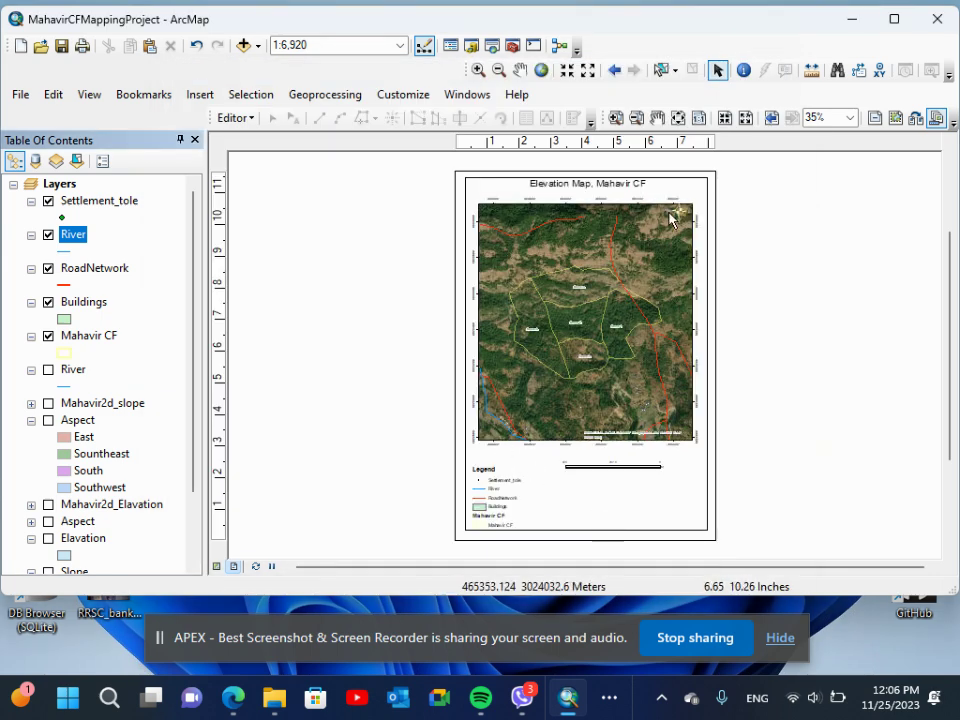
pyautogui.click(698, 122)
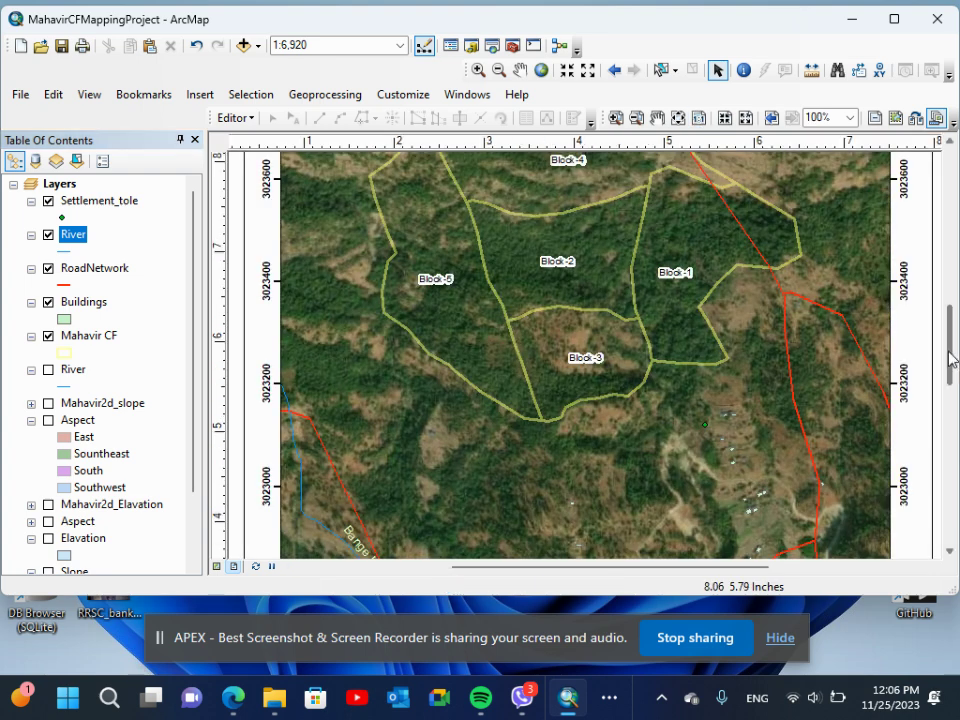
pyautogui.moveTo(952, 360); pyautogui.dragTo(952, 395)
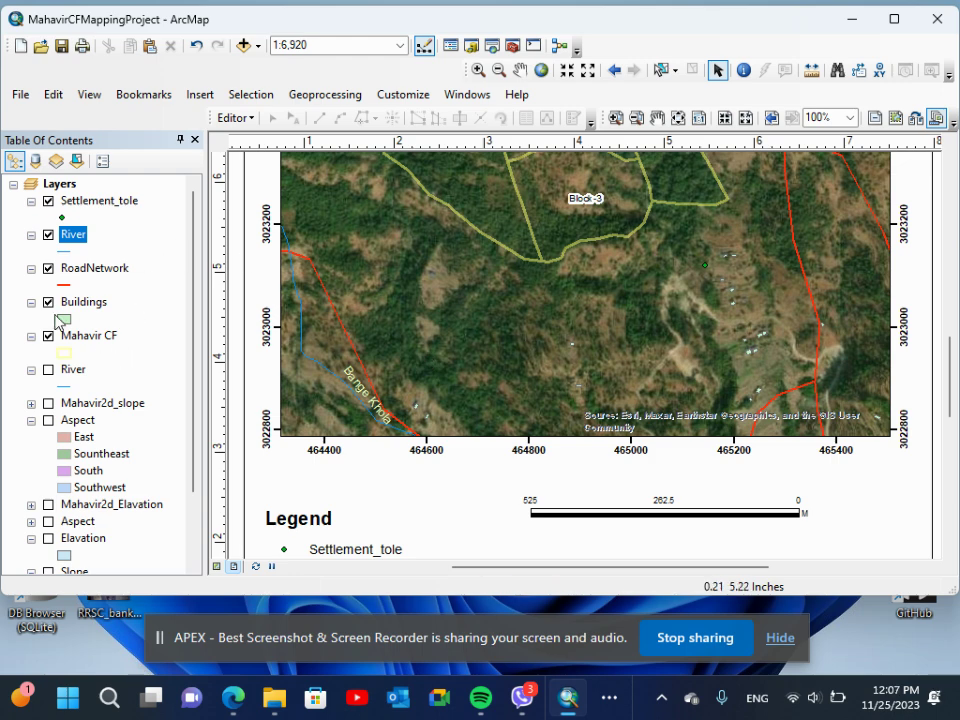
# - Collapse the expanded symbol entries of the hidden River, Aspect, Elavation and Slope layers in the layer list
pyautogui.click(31, 370)
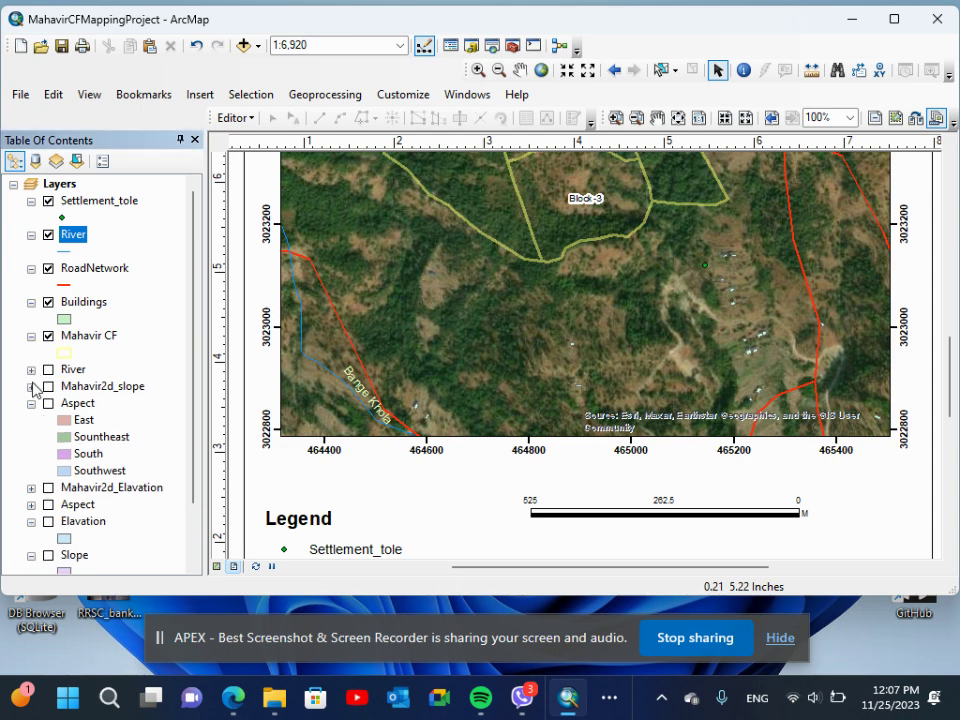
pyautogui.click(31, 403)
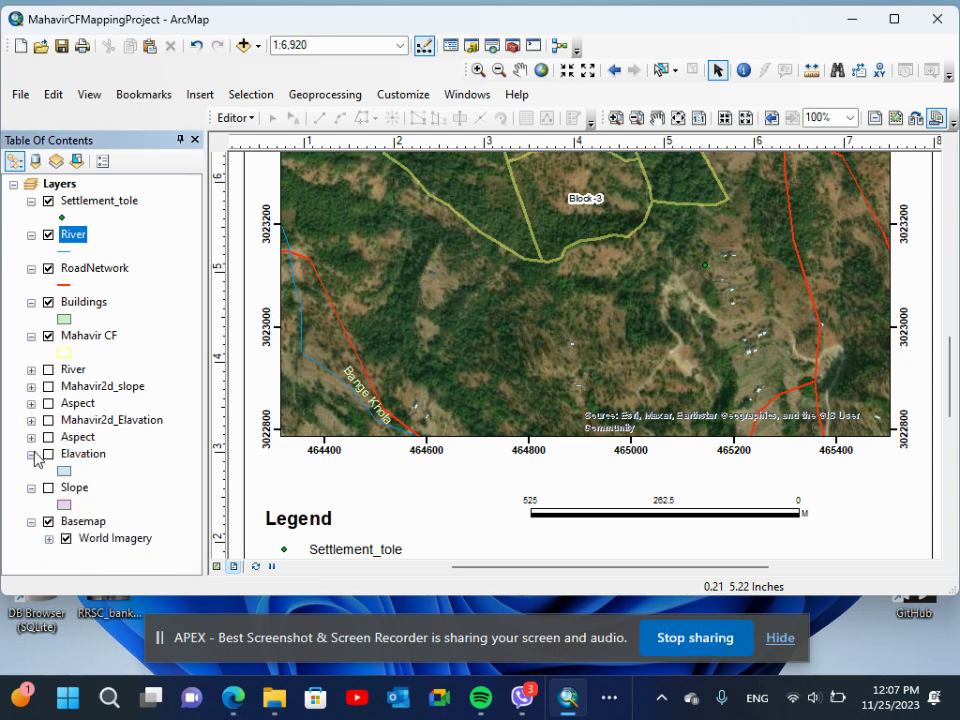
pyautogui.click(31, 454)
pyautogui.click(31, 470)
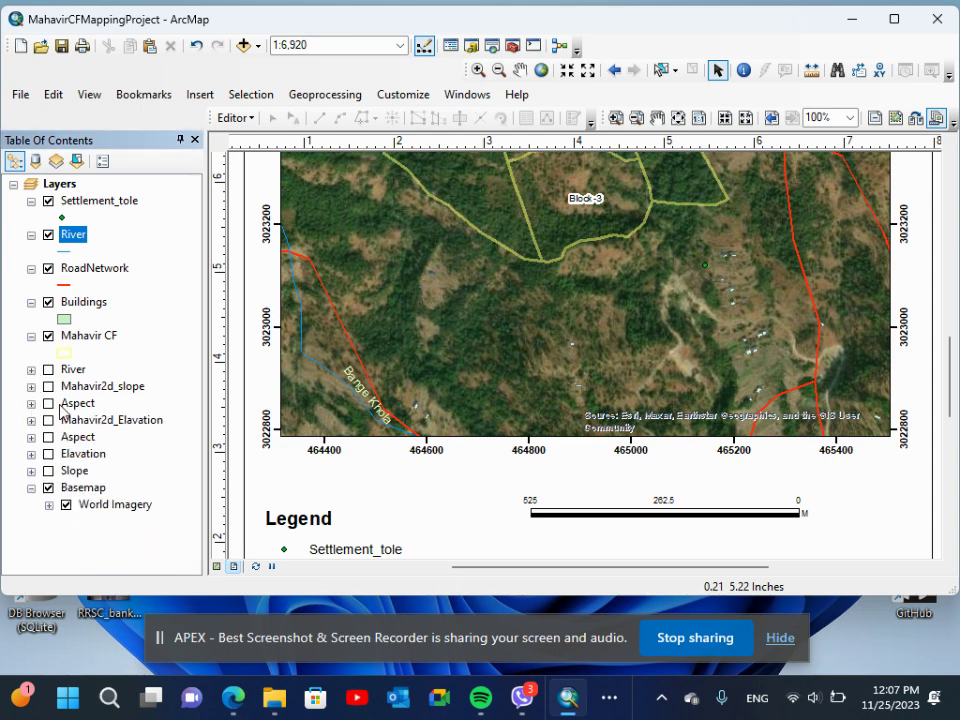
# - Symbolize the Buildings layer with a yellow fill and a matching yellow outline
pyautogui.click(64, 321)
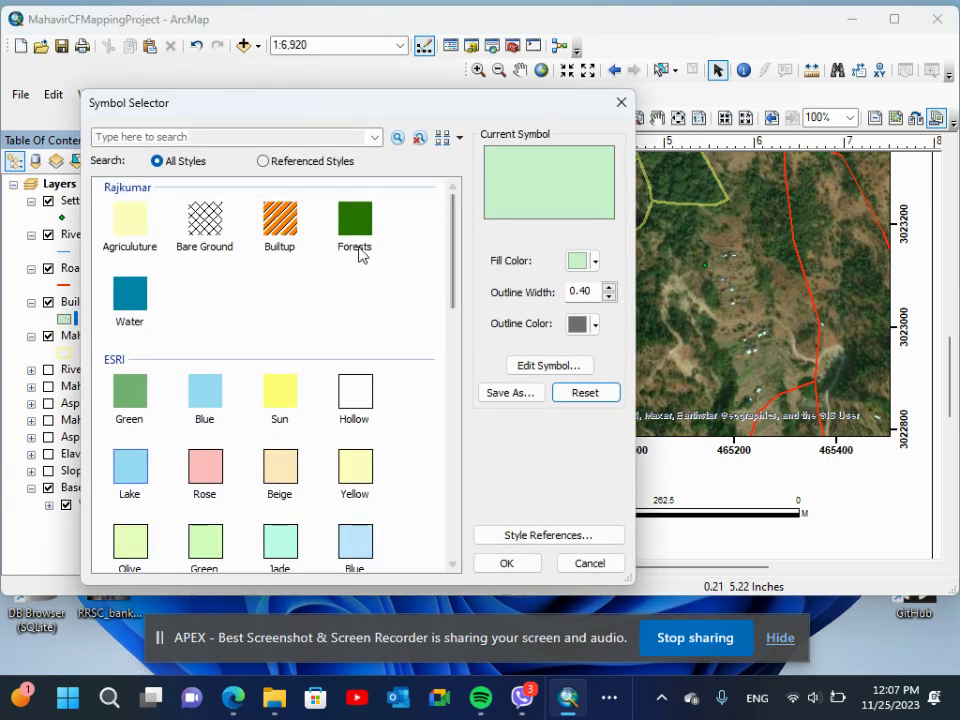
pyautogui.click(580, 266)
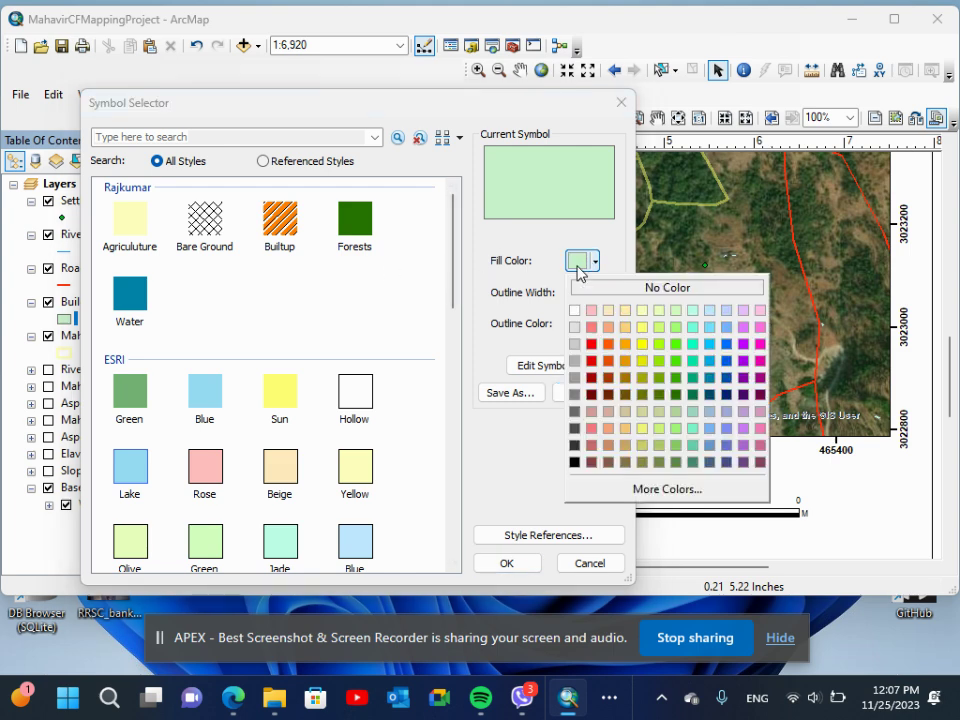
pyautogui.click(641, 328)
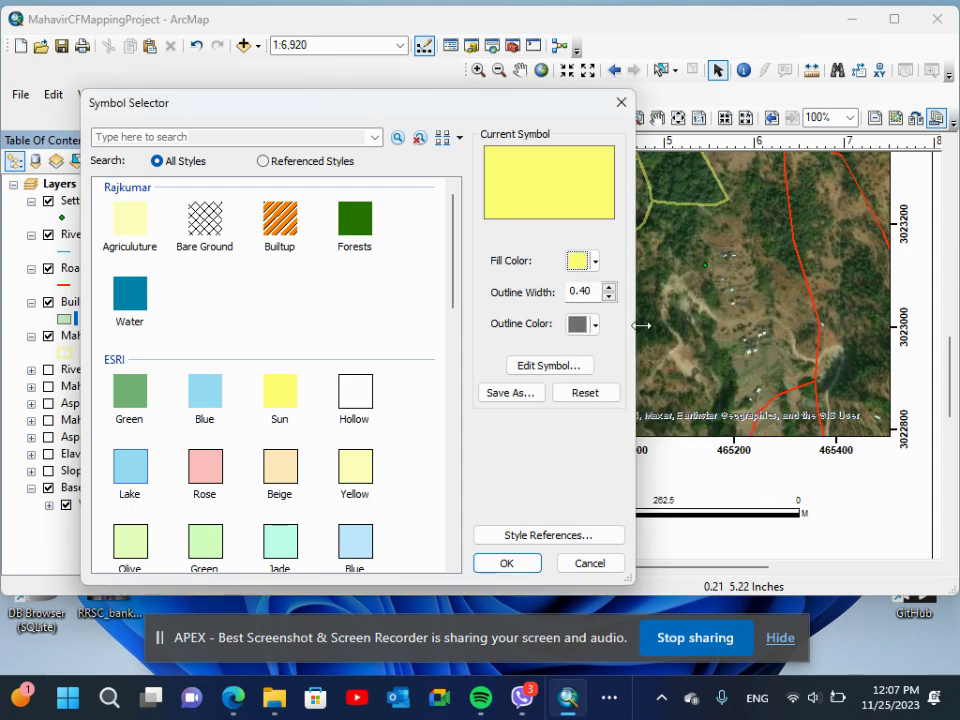
pyautogui.click(580, 326)
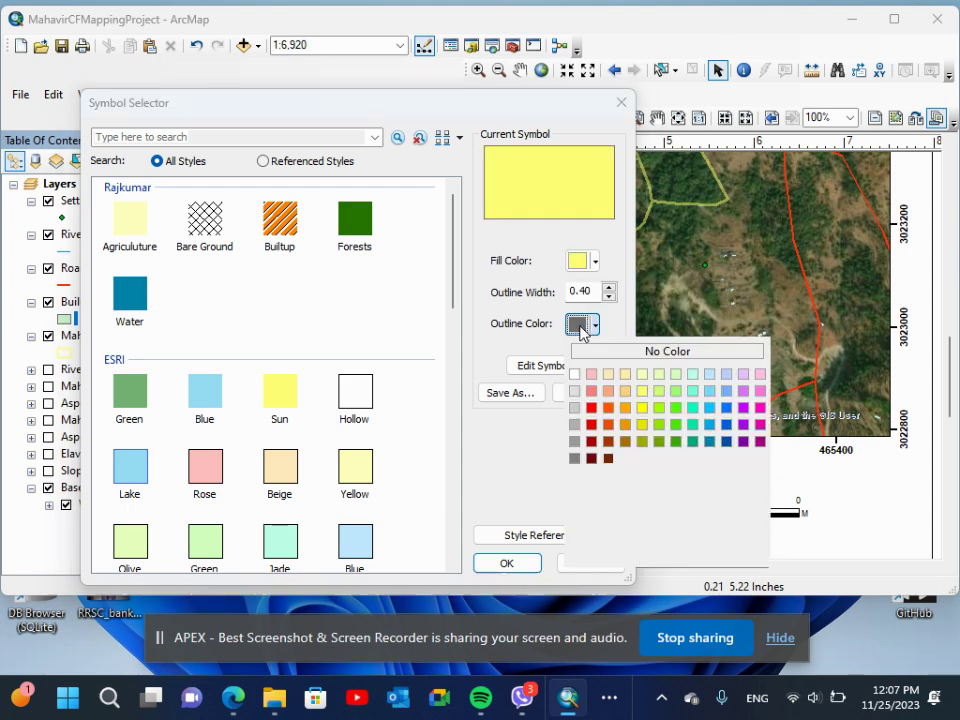
pyautogui.click(643, 390)
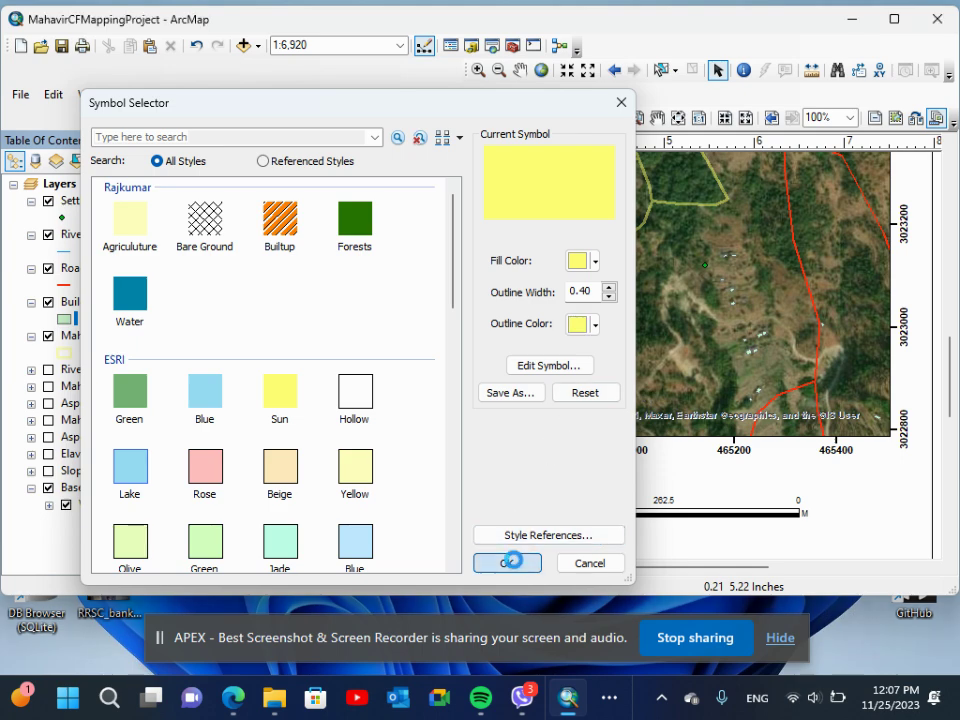
pyautogui.click(514, 563)
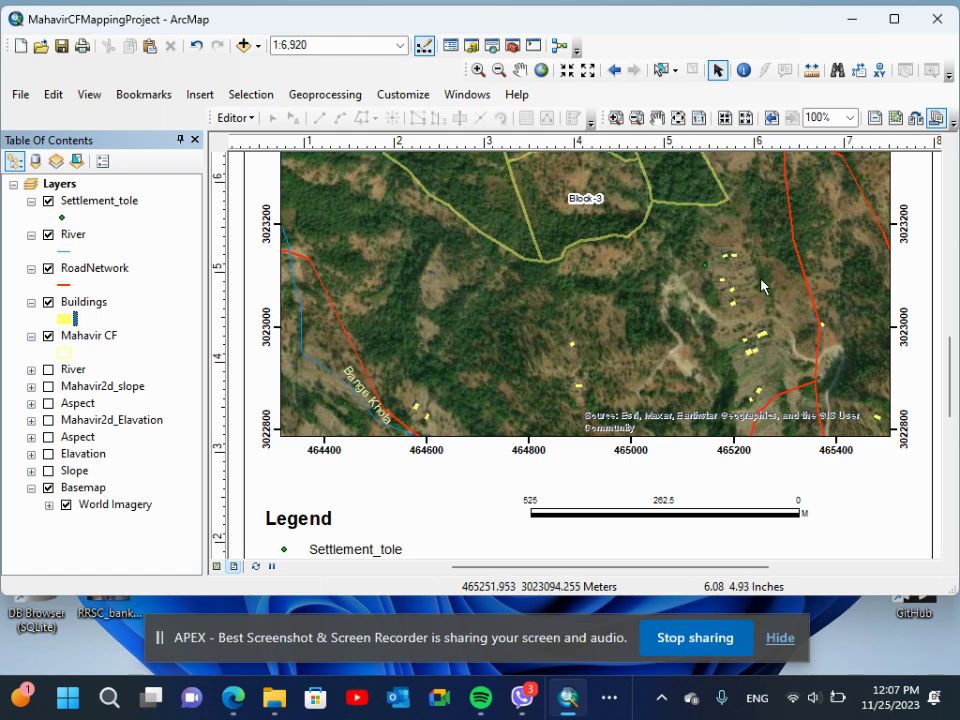
# - Move the north arrow down so that it sits fully inside the map frame's upper-right corner
pyautogui.moveTo(951, 360); pyautogui.dragTo(936, 309)
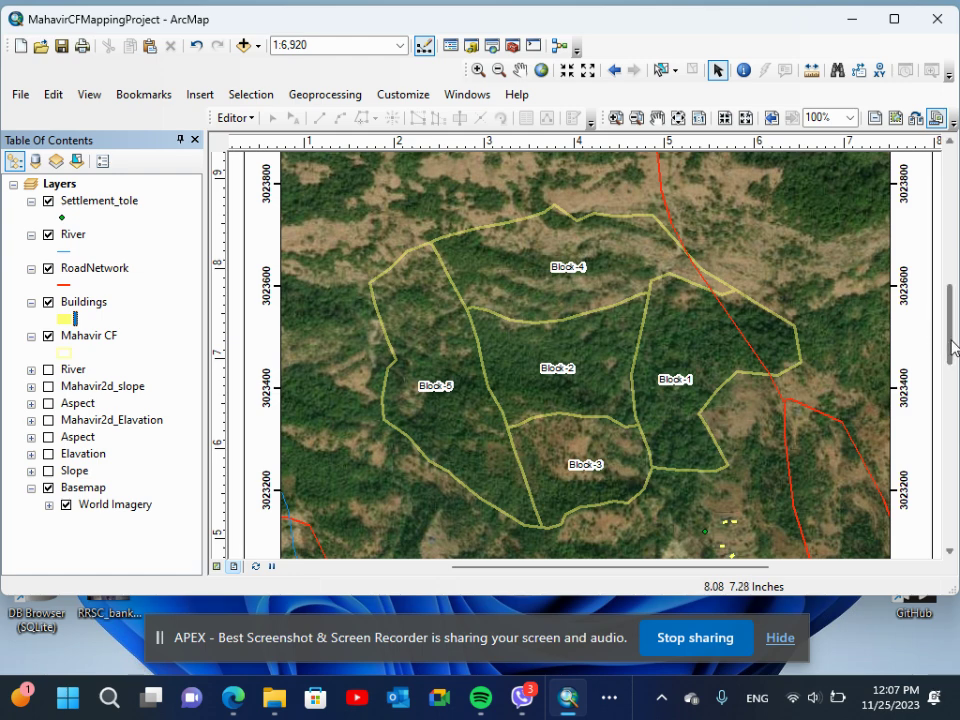
pyautogui.moveTo(952, 346); pyautogui.dragTo(949, 309)
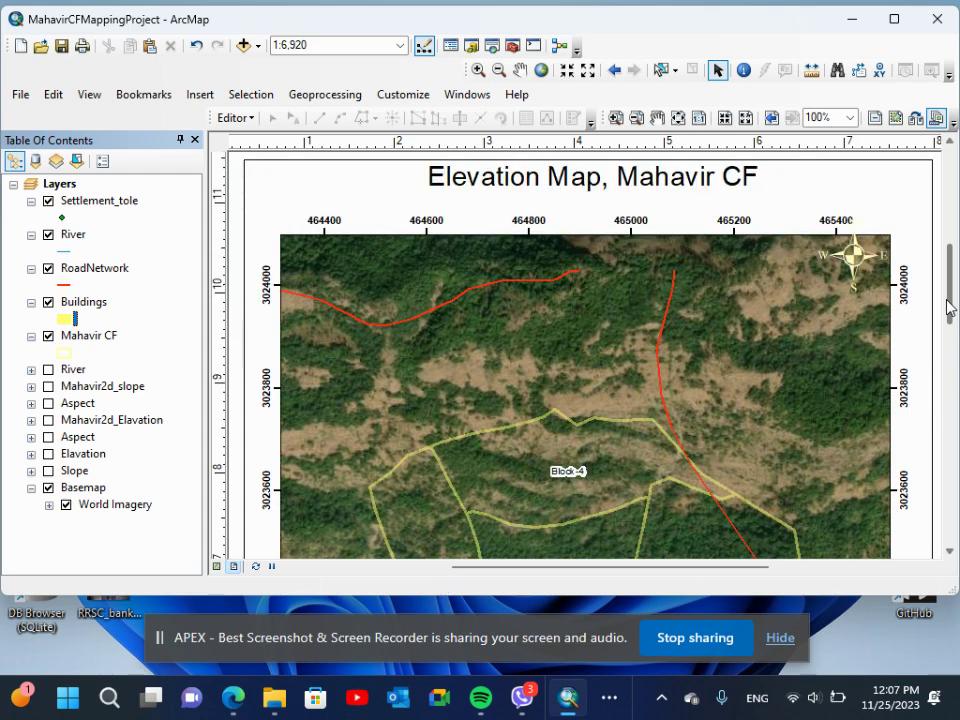
pyautogui.moveTo(950, 309); pyautogui.dragTo(950, 319)
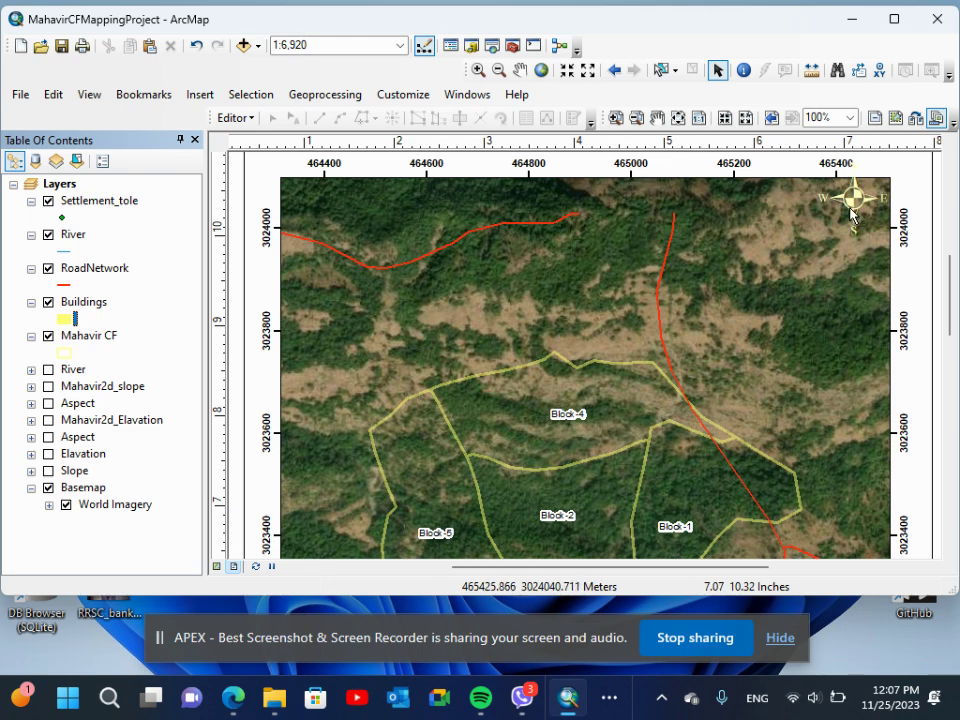
pyautogui.click(850, 210)
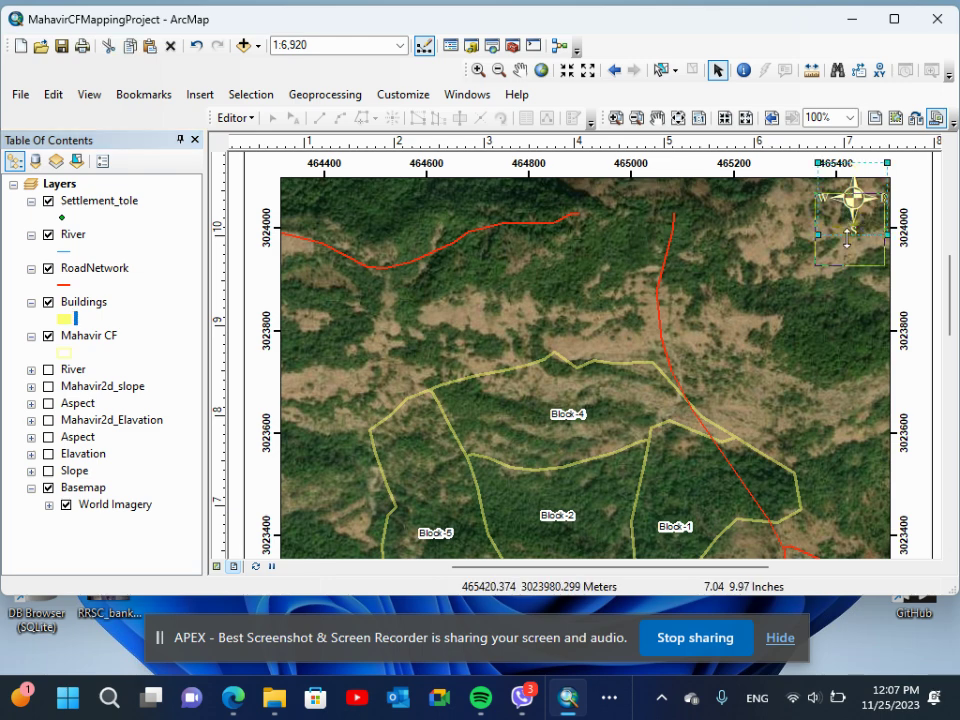
pyautogui.moveTo(850, 212); pyautogui.dragTo(847, 242)
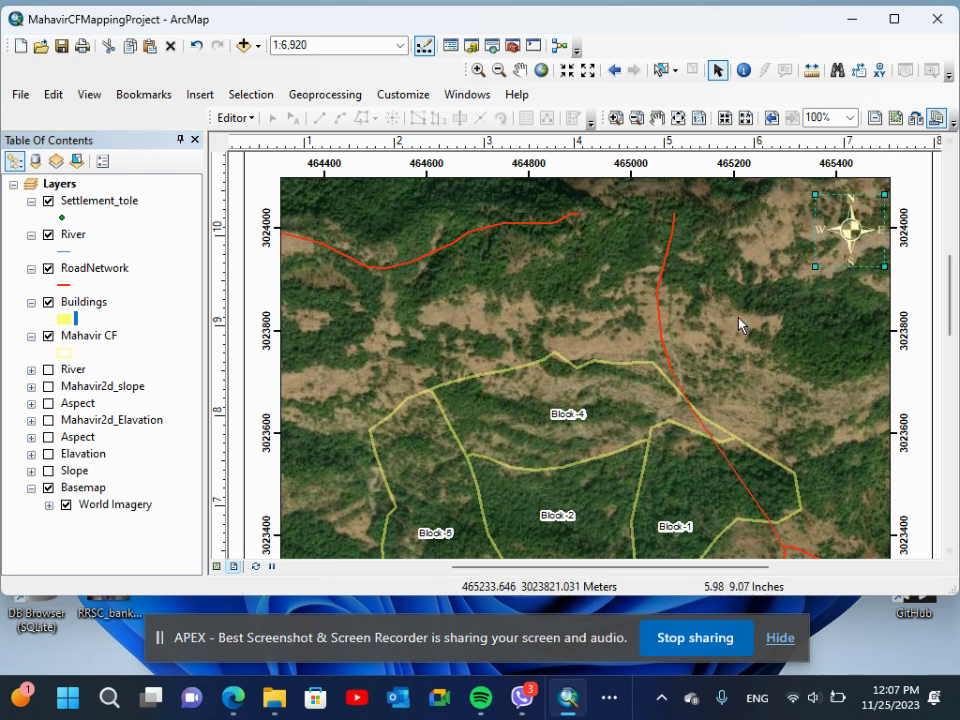
pyautogui.click(678, 118)
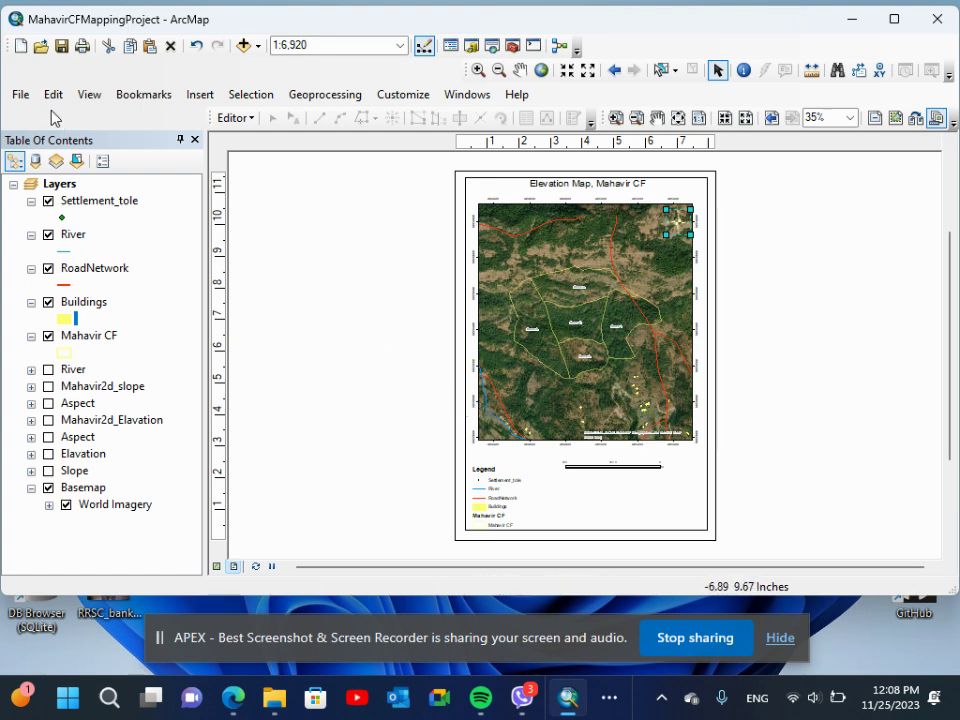
pyautogui.click(20, 94)
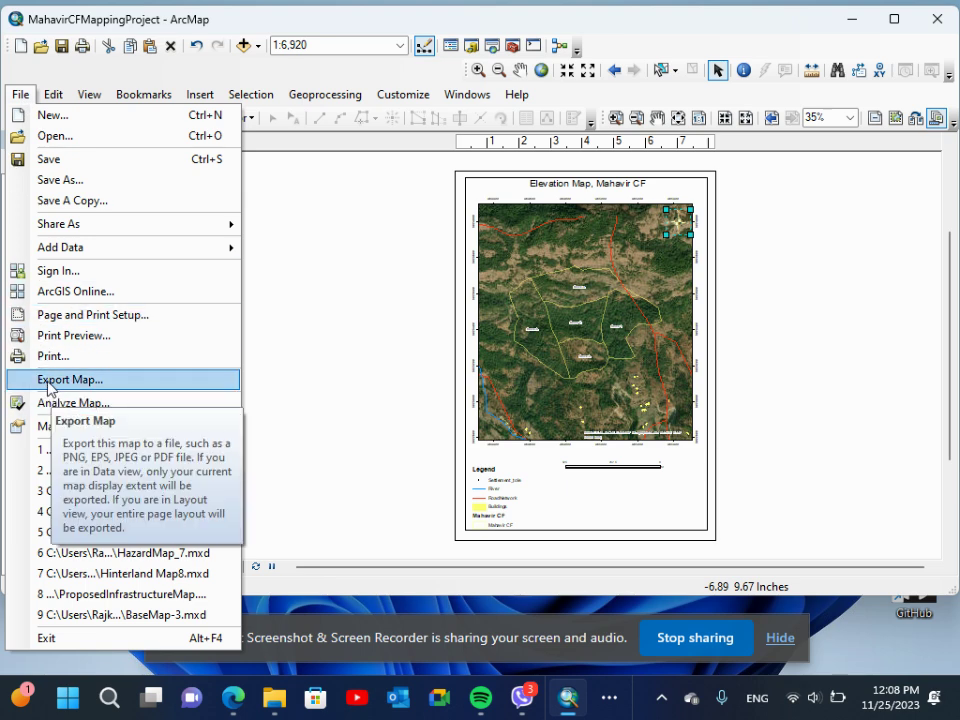
pyautogui.click(48, 380)
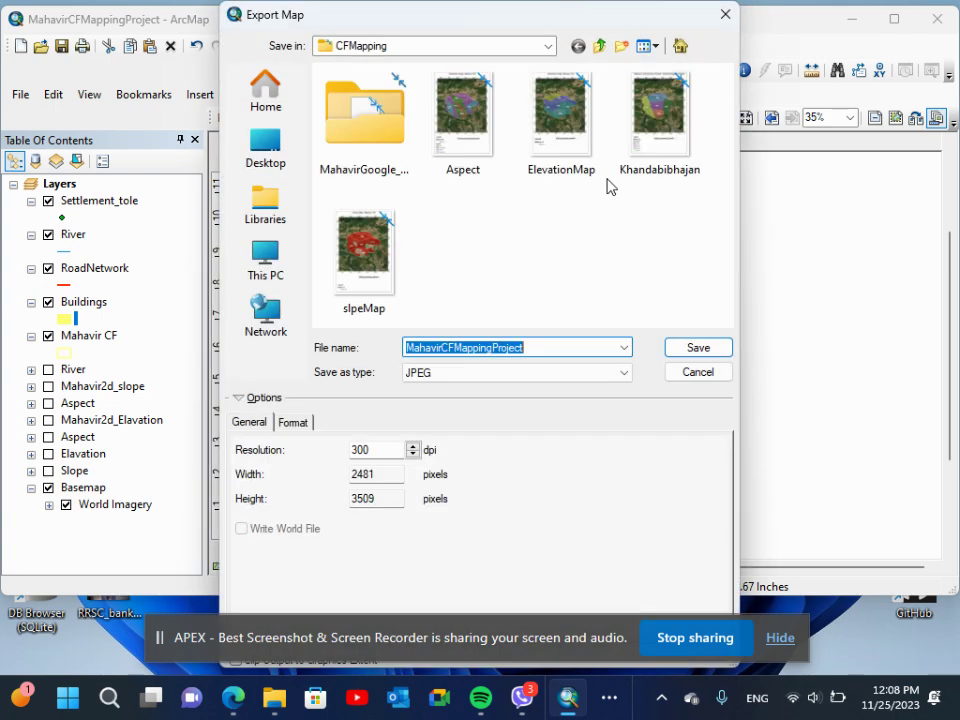
pyautogui.click(696, 371)
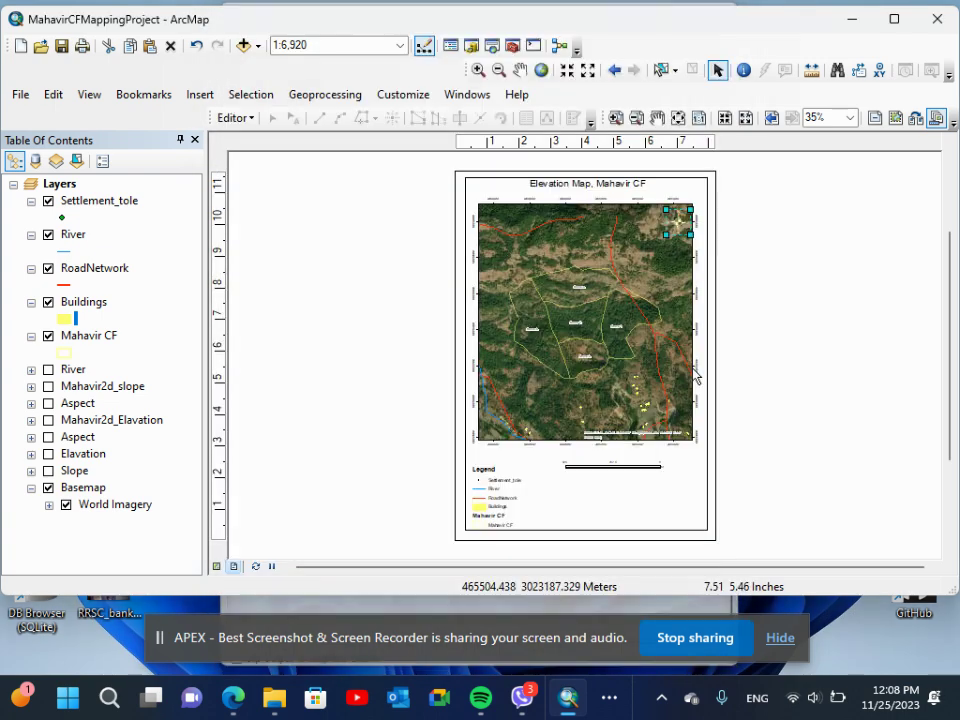